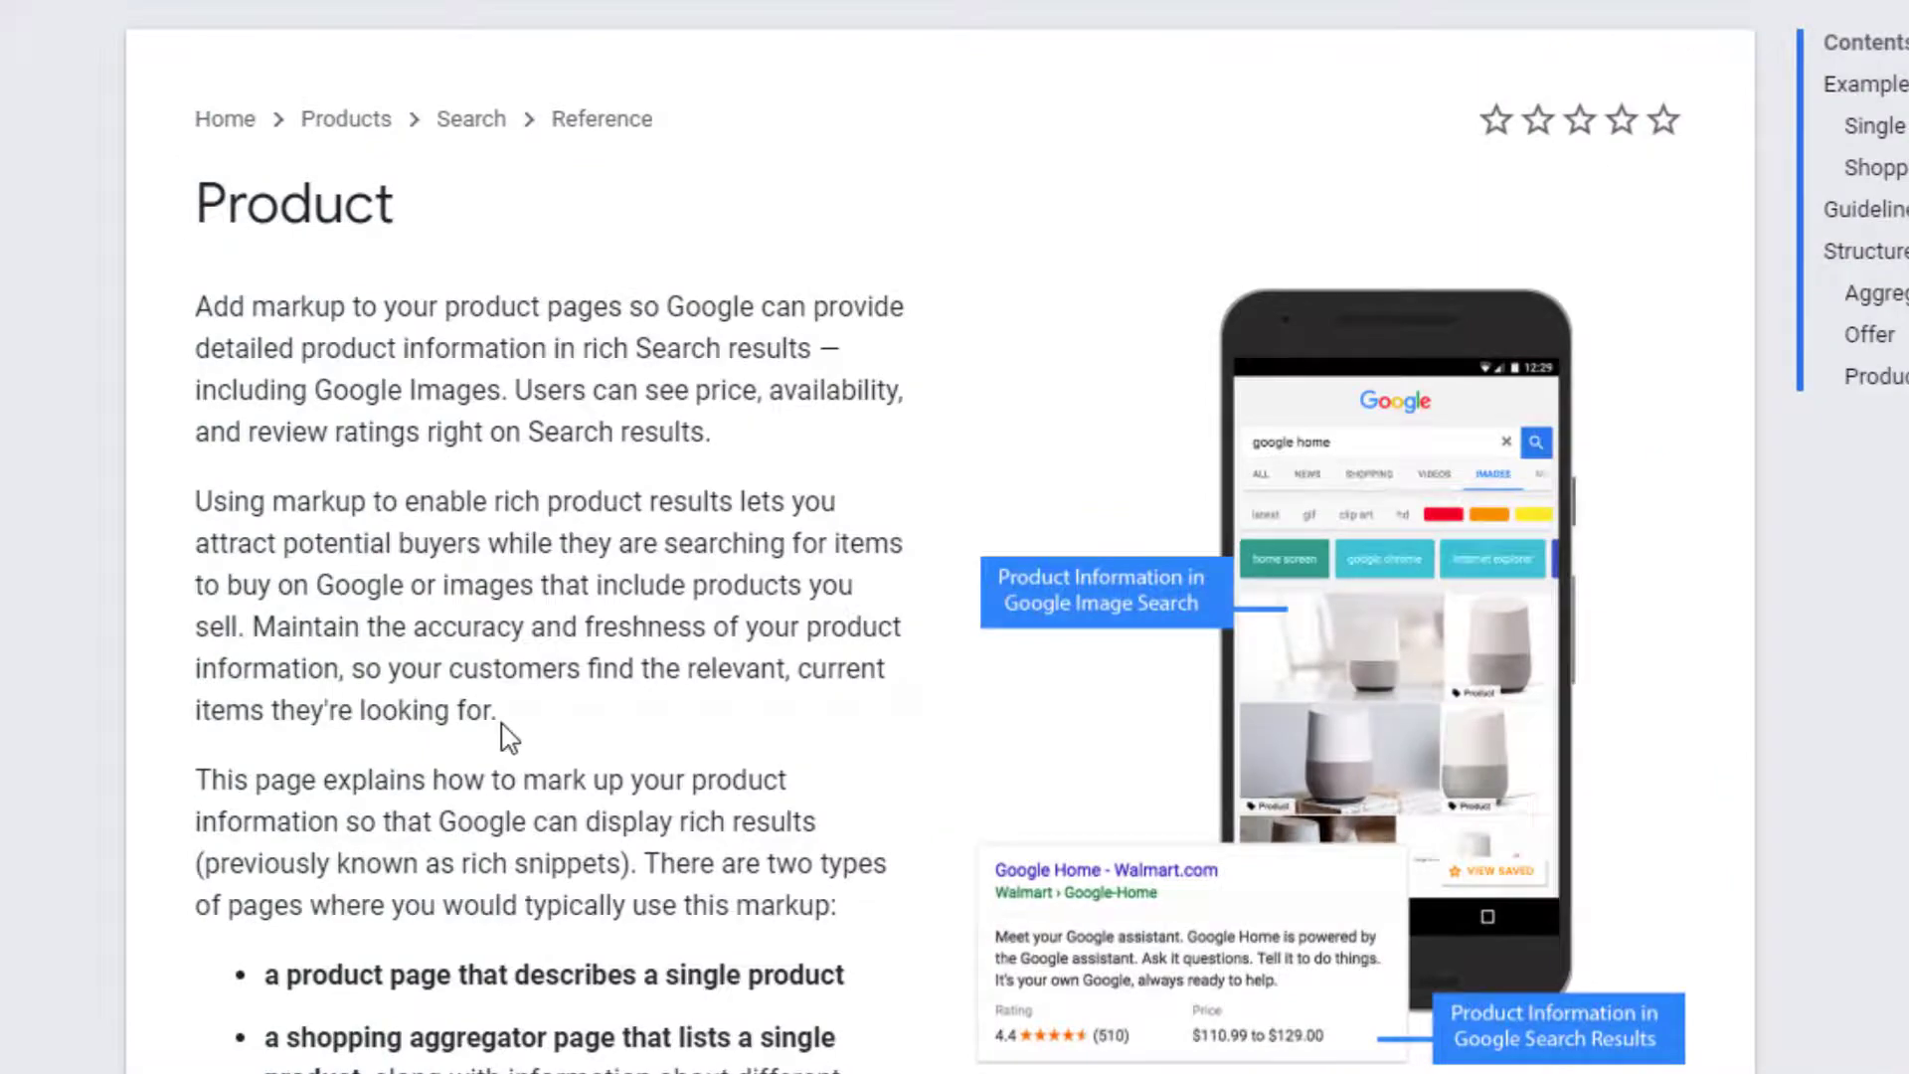
# Step: Examine the Product structured data reference, including its guidelines and the AggregateOffer required and recommended properties
pyautogui.scroll(-10, 503, 733)
pyautogui.scroll(-10, 302, 693)
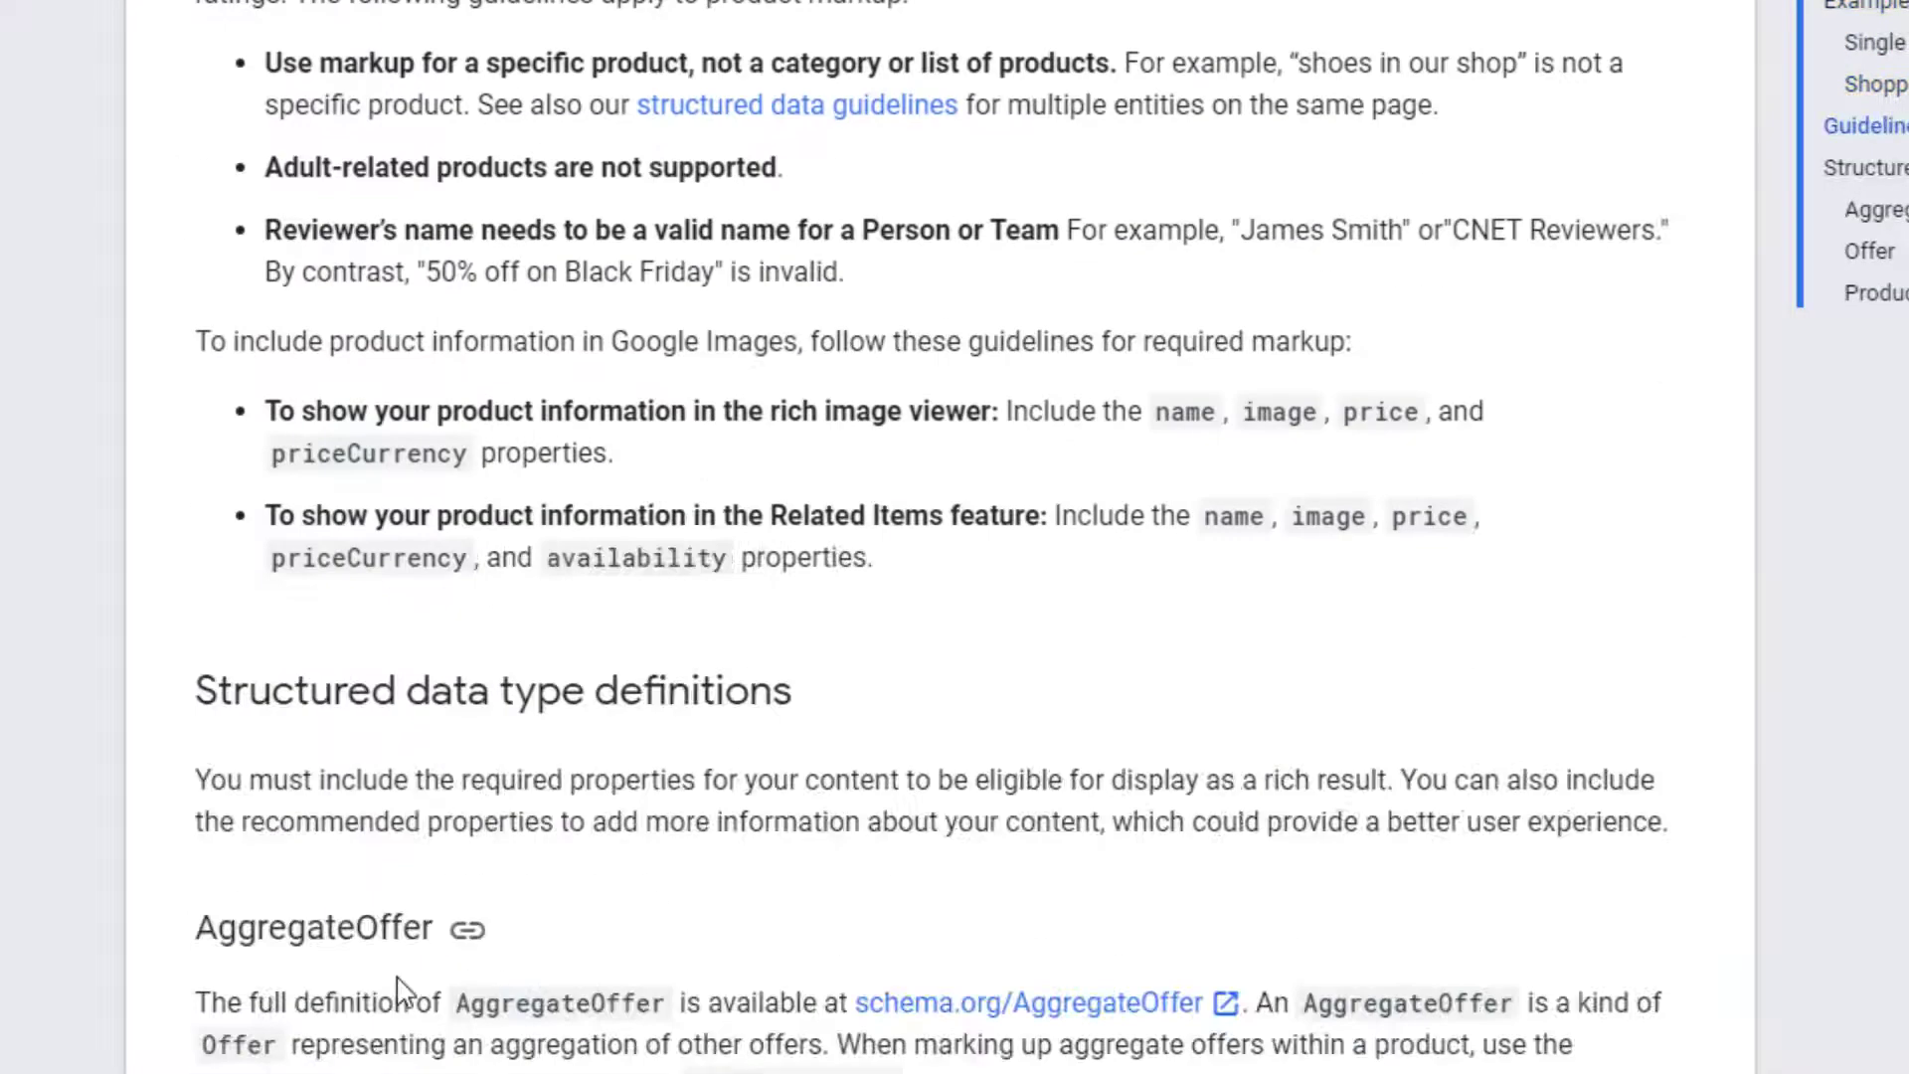
pyautogui.scroll(-5, 716, 696)
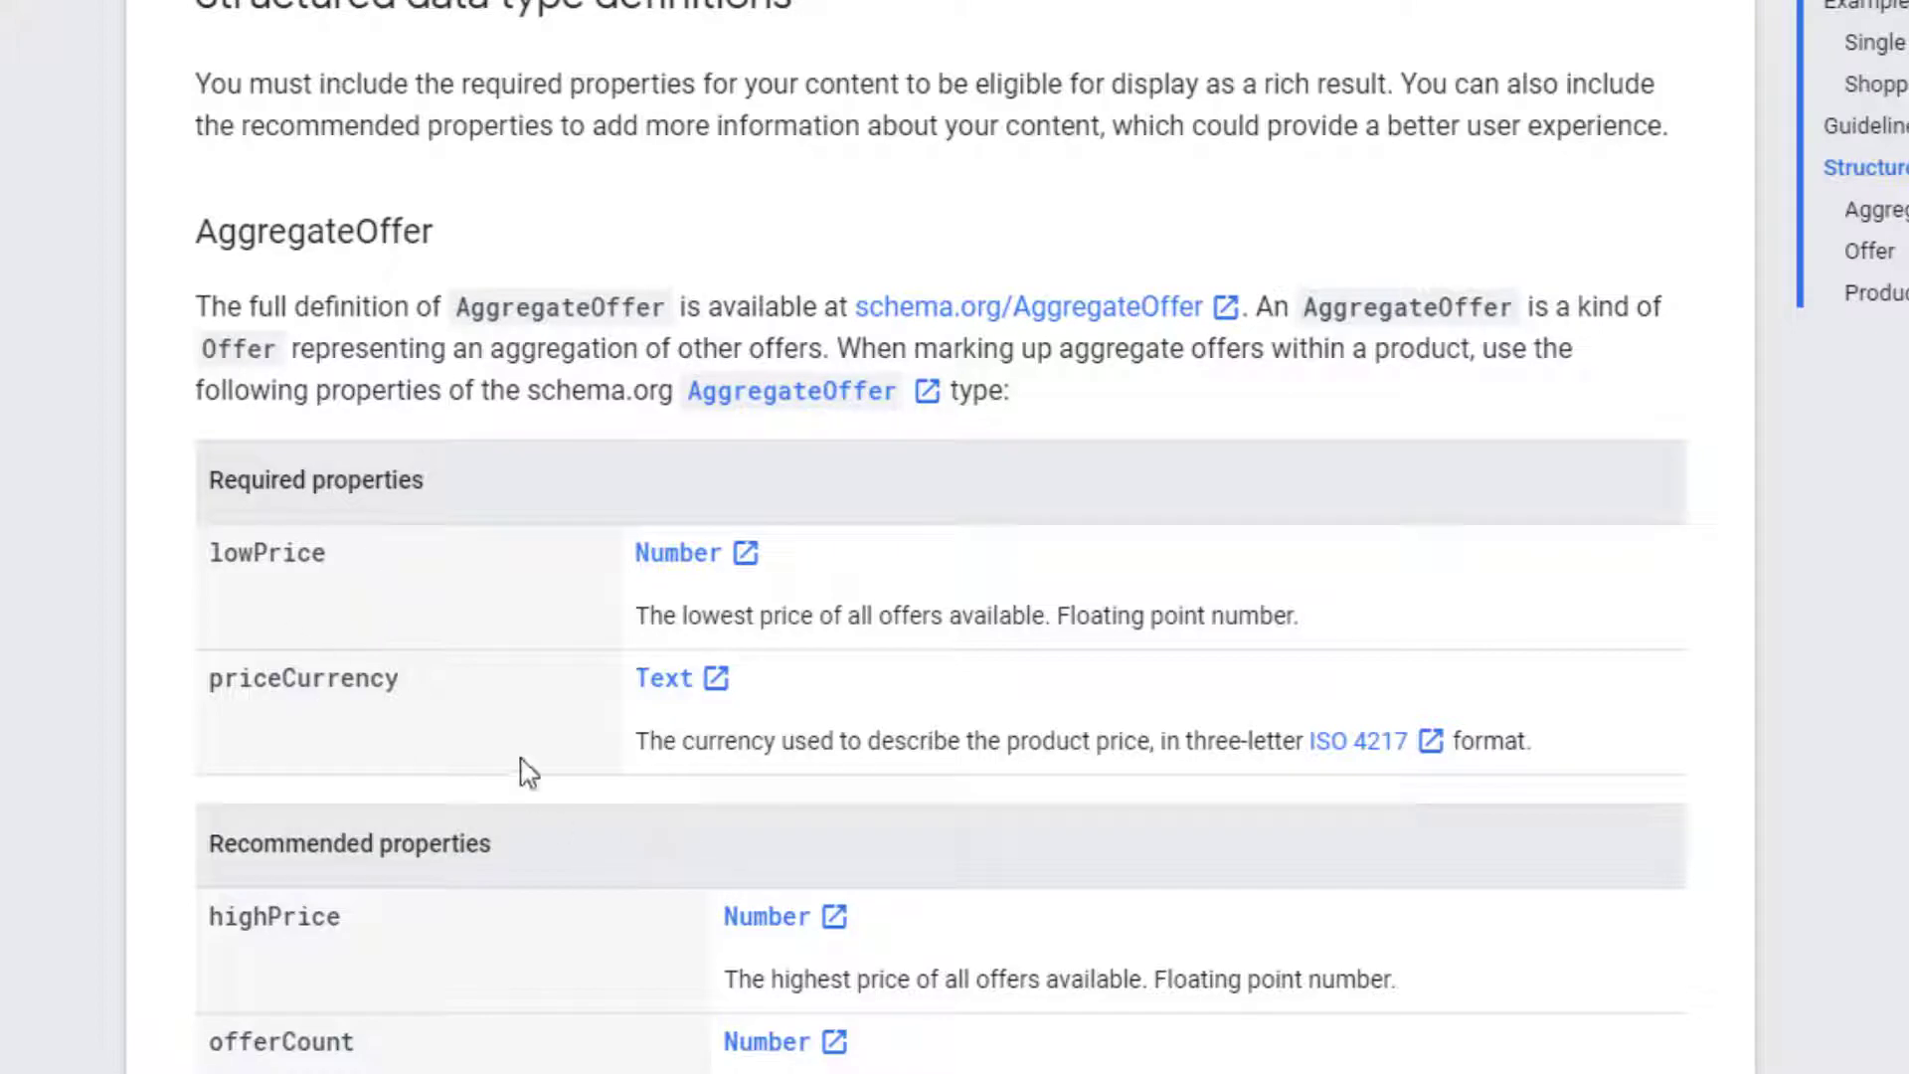
pyautogui.scroll(-3, 527, 772)
pyautogui.scroll(10, 527, 771)
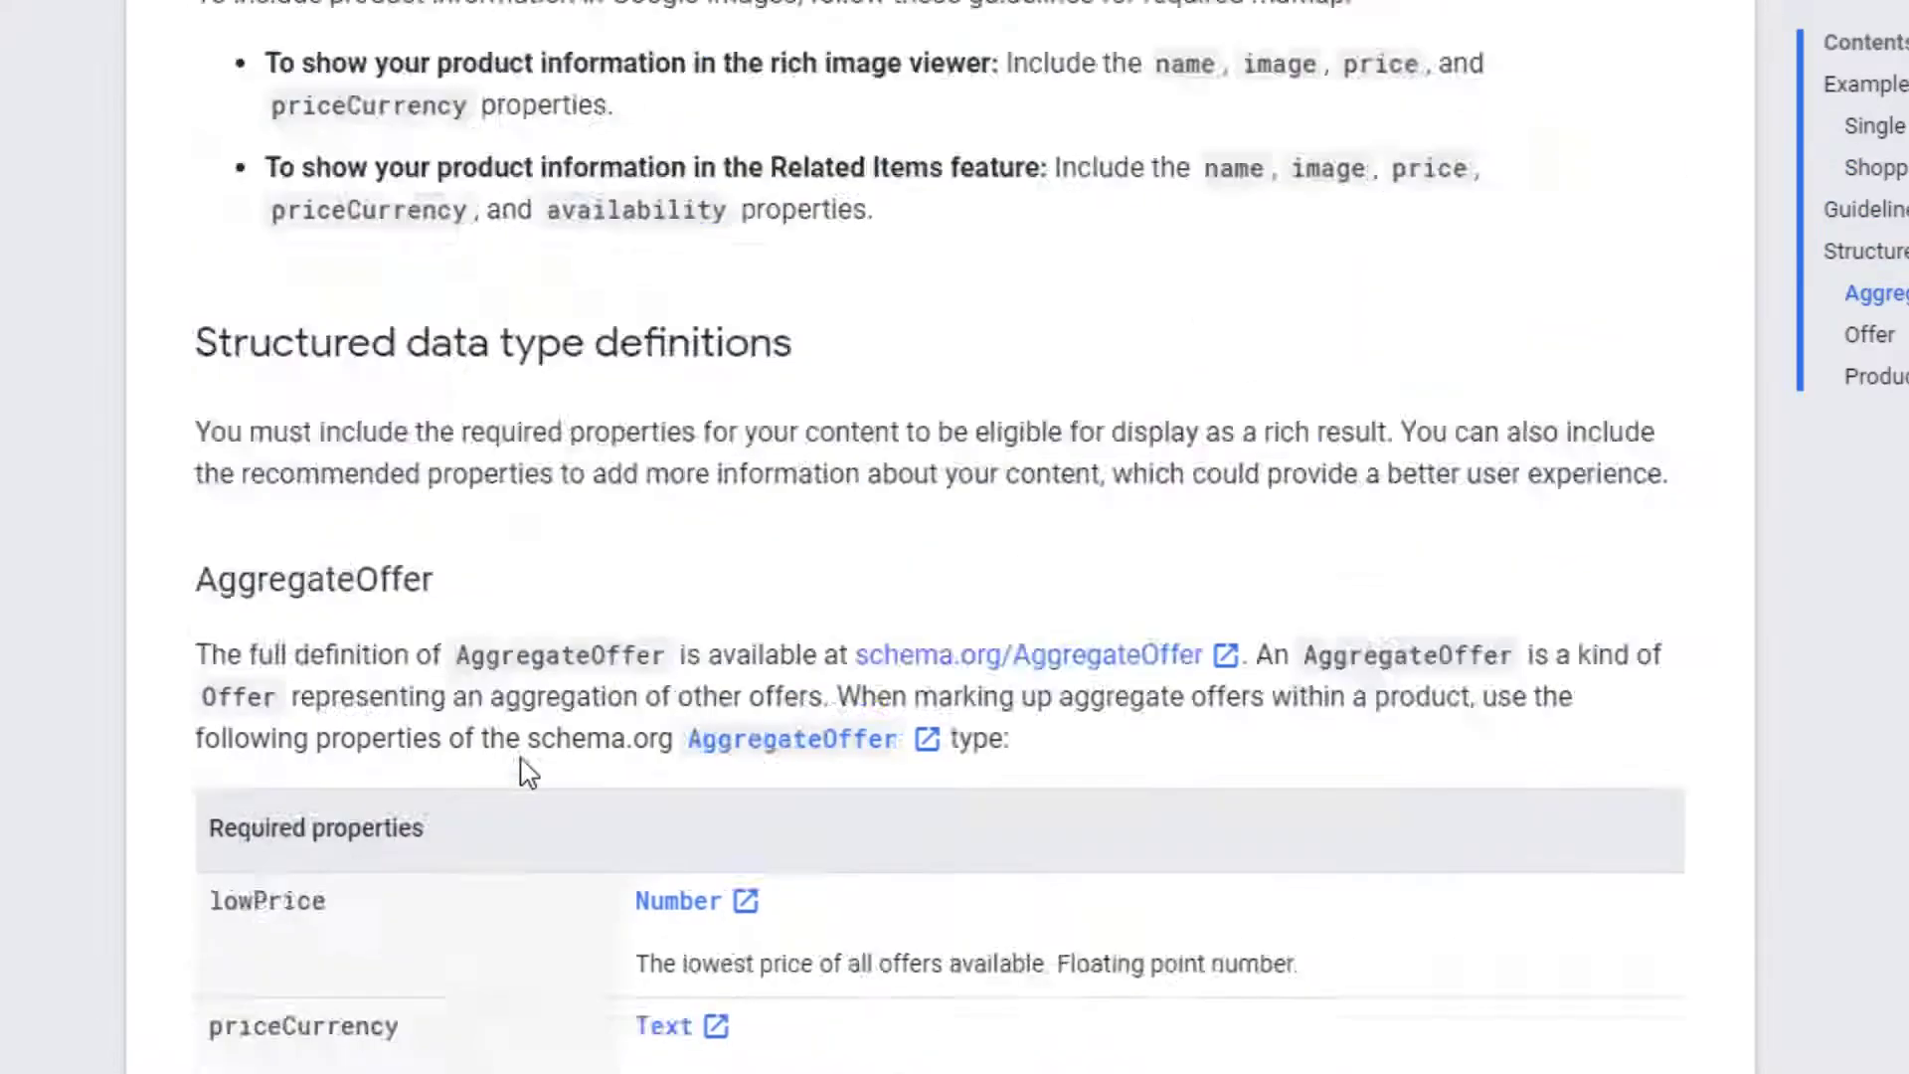
pyautogui.scroll(15, 527, 772)
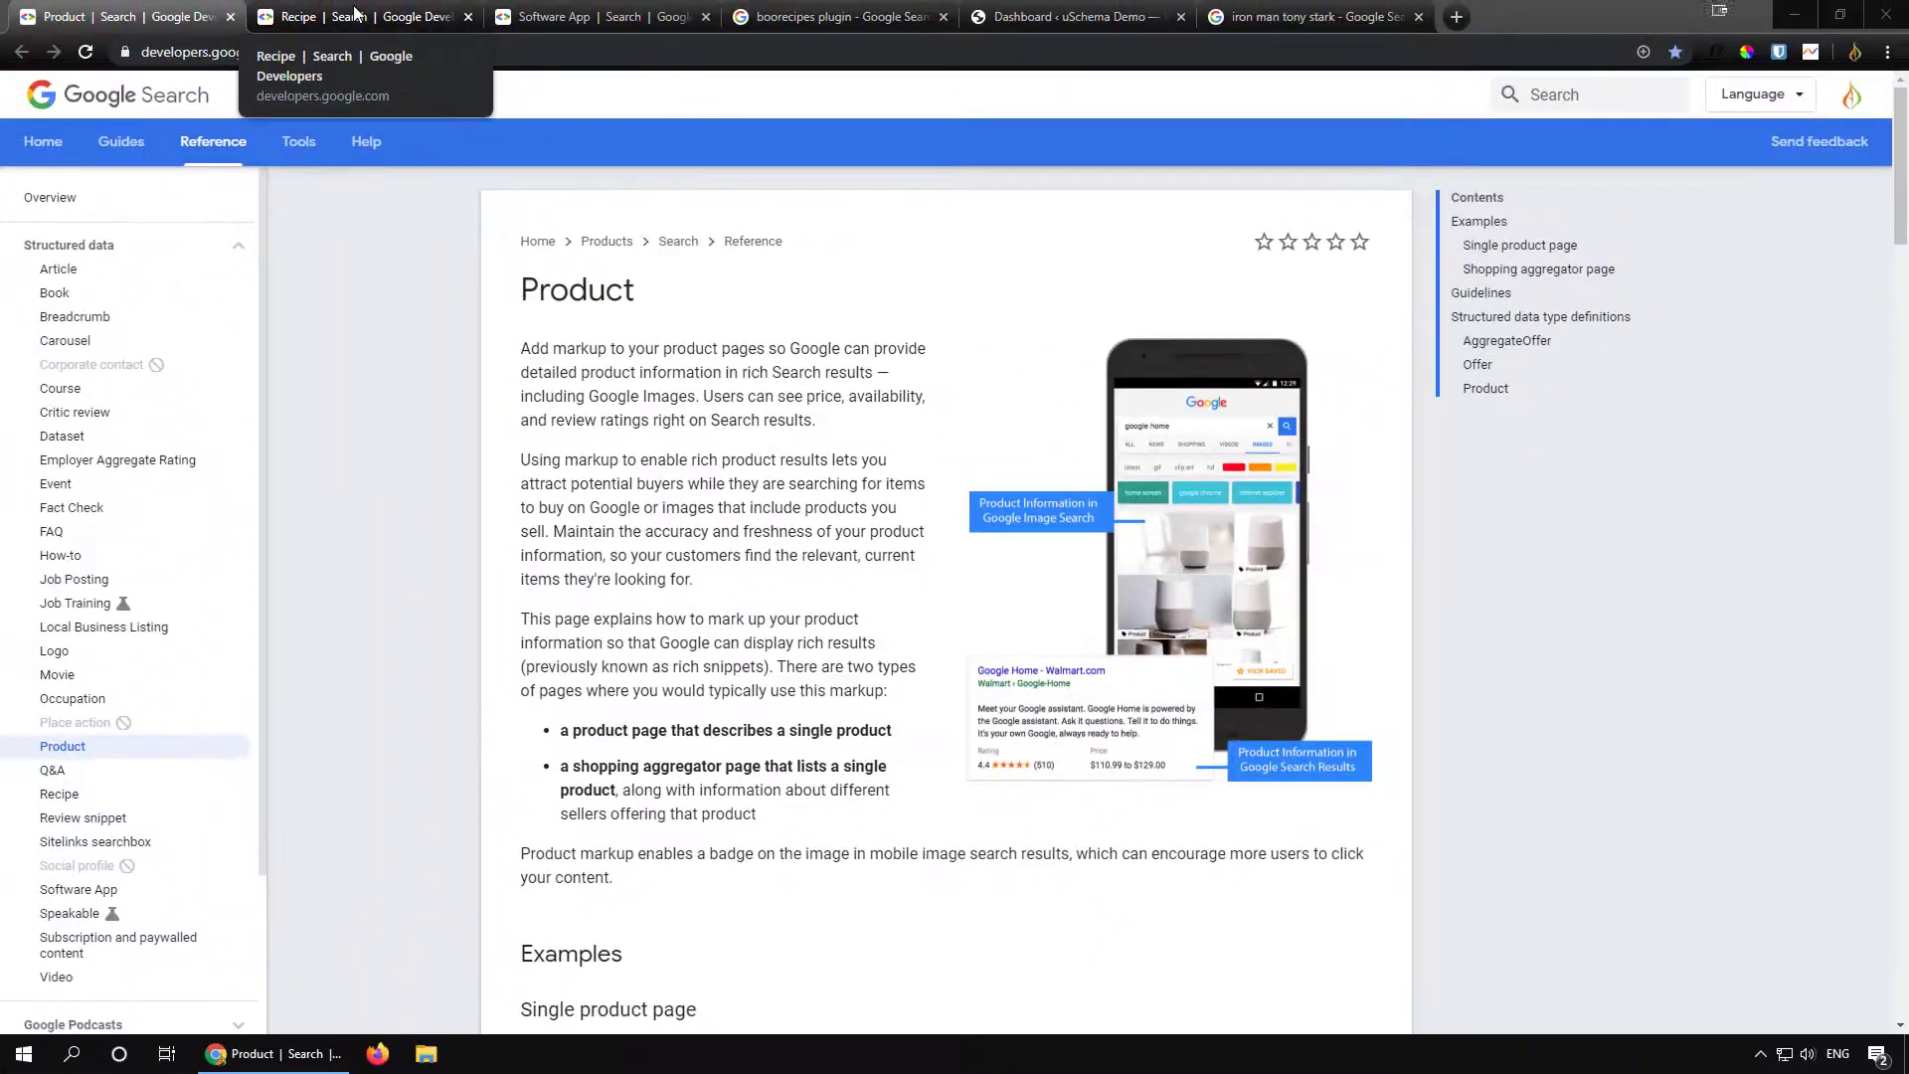
# Step: Review the property definitions in the Recipe structured data reference and view the Software App reference
pyautogui.click(355, 14)
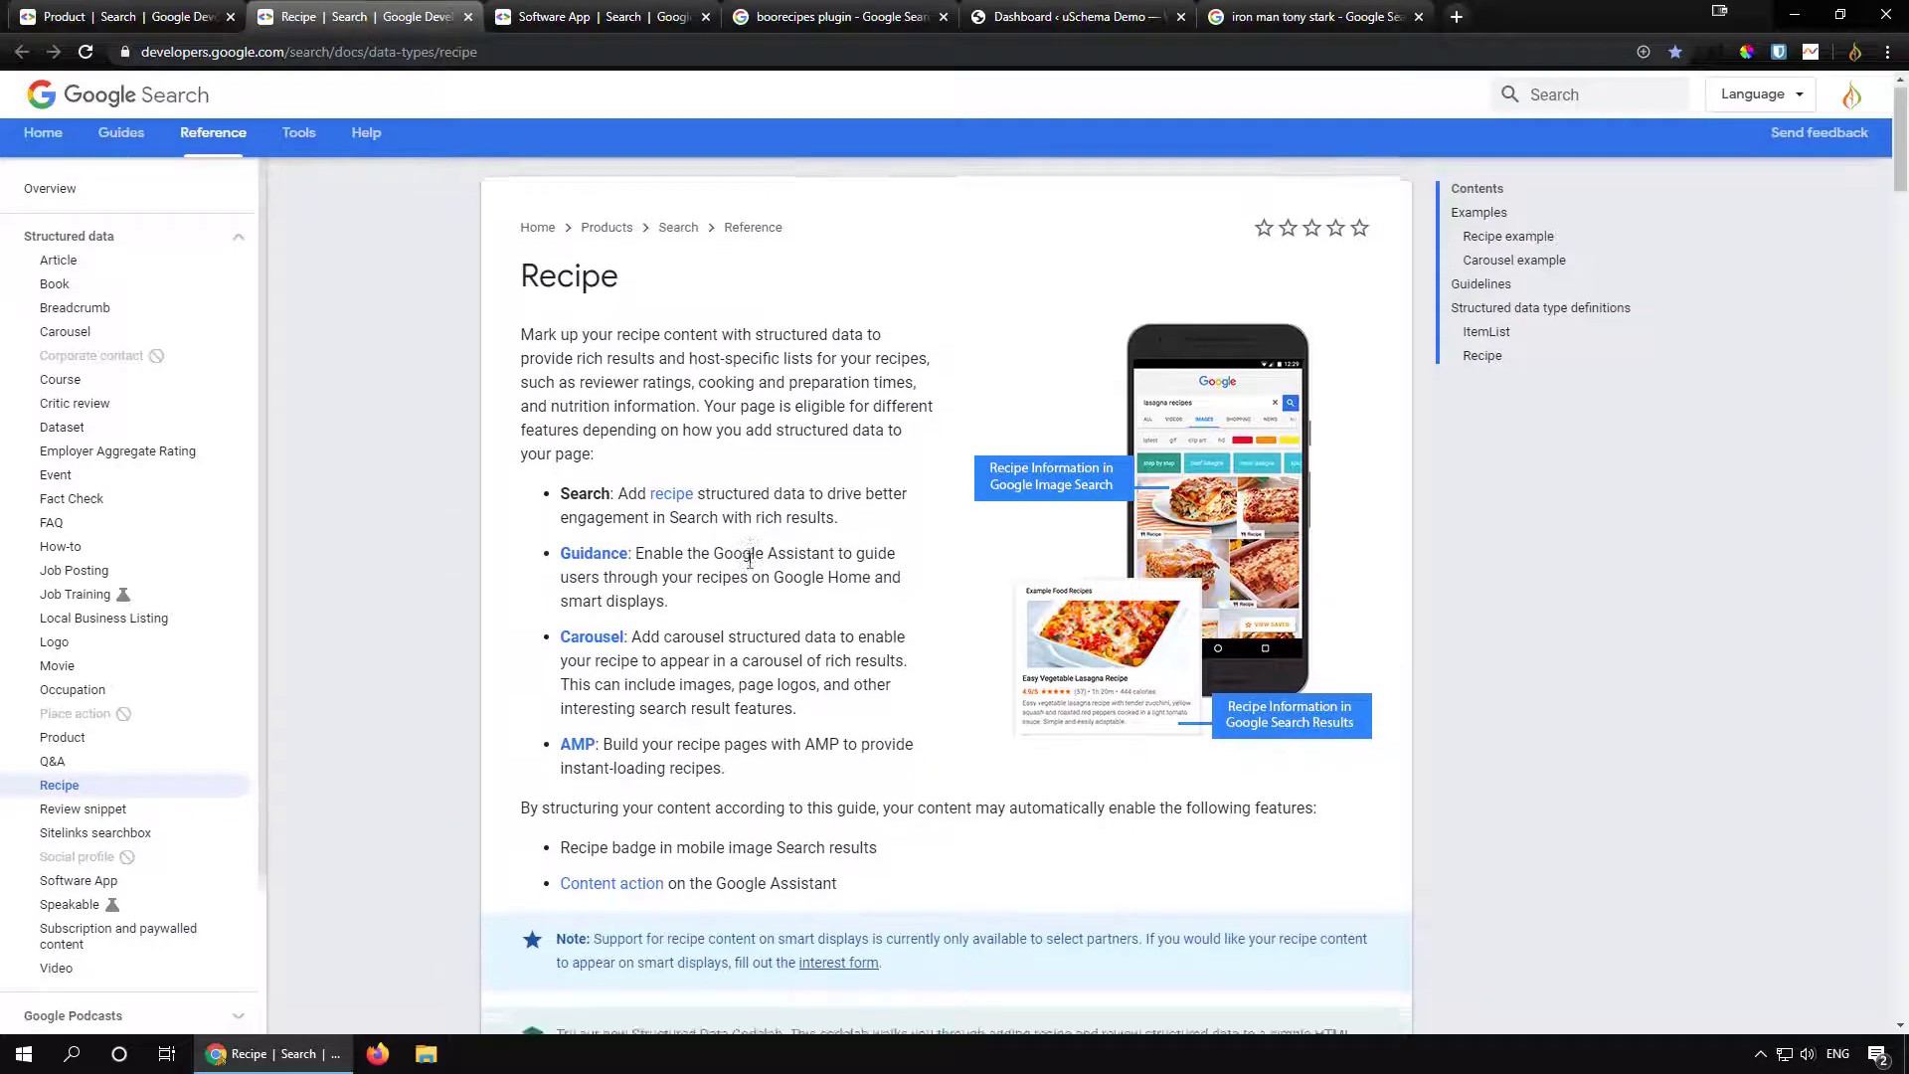
pyautogui.scroll(-15, 751, 562)
pyautogui.scroll(-9, 751, 562)
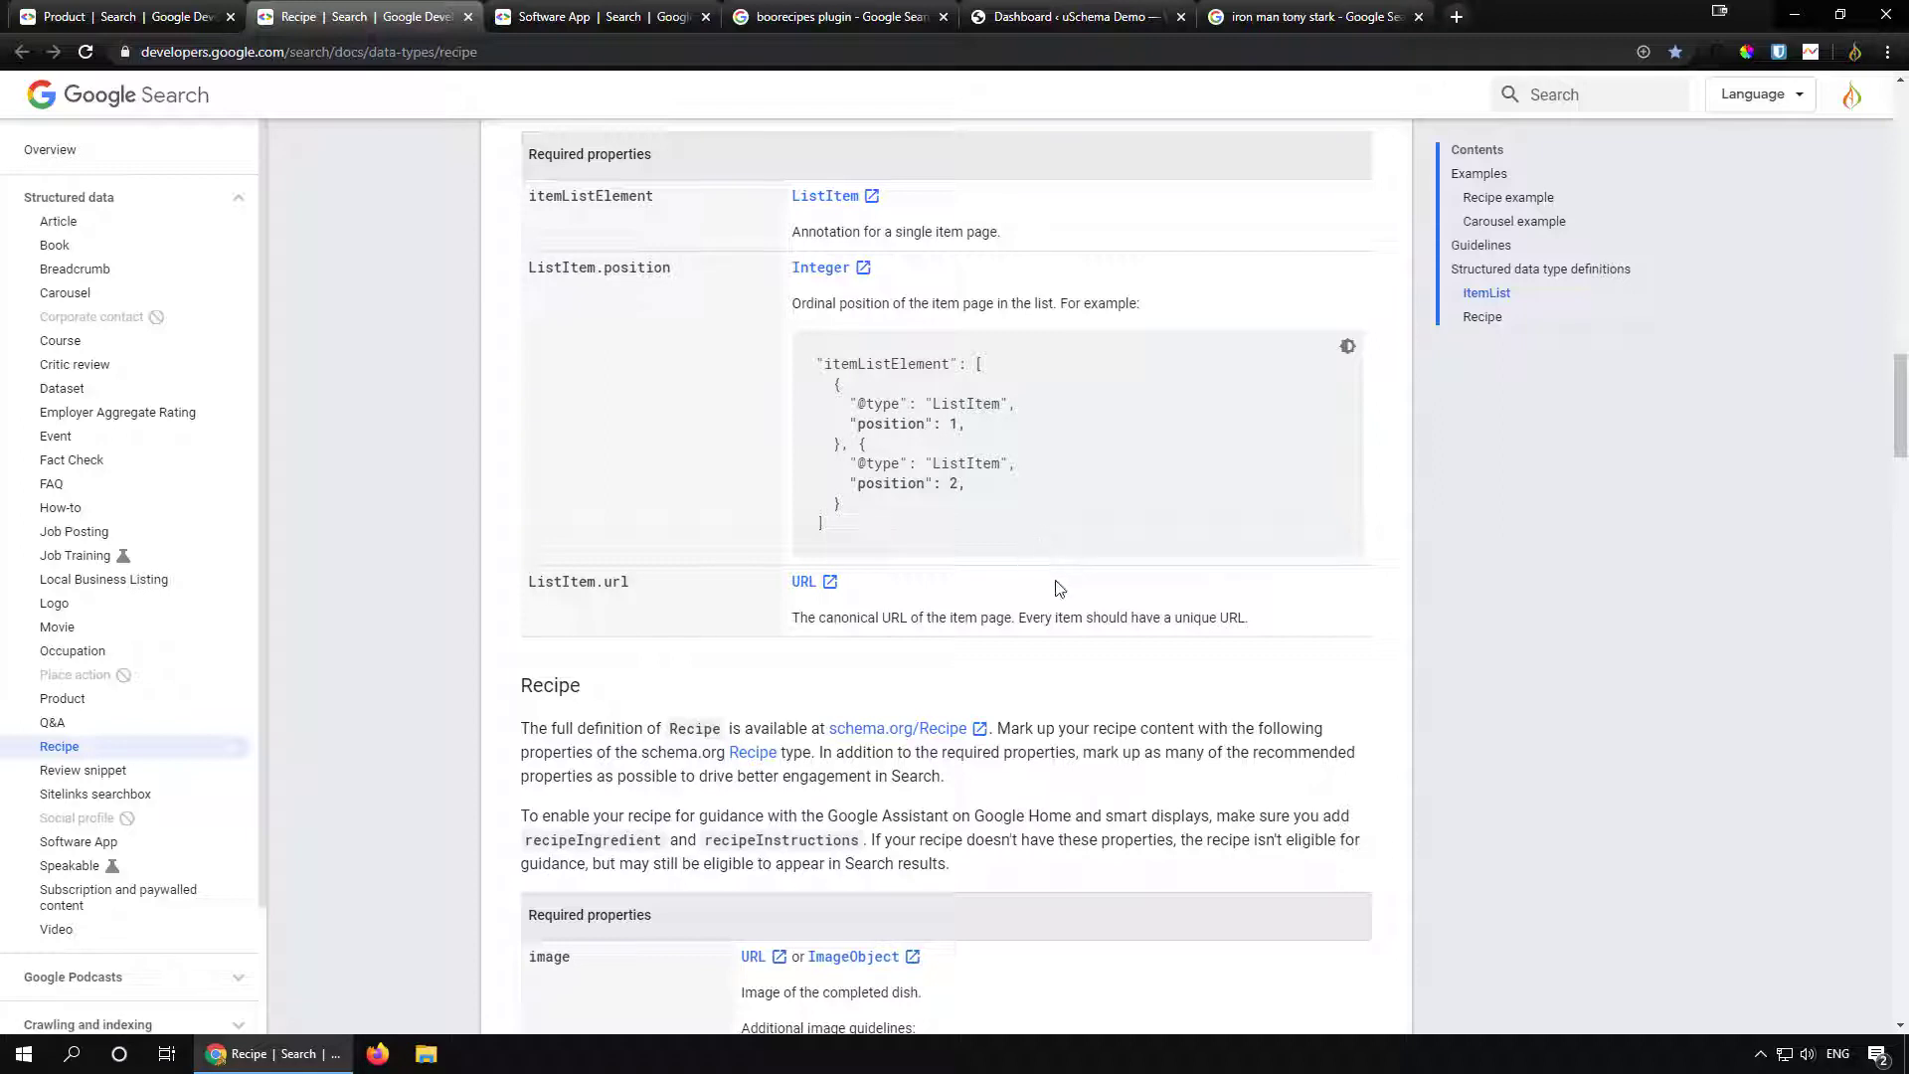
pyautogui.click(563, 14)
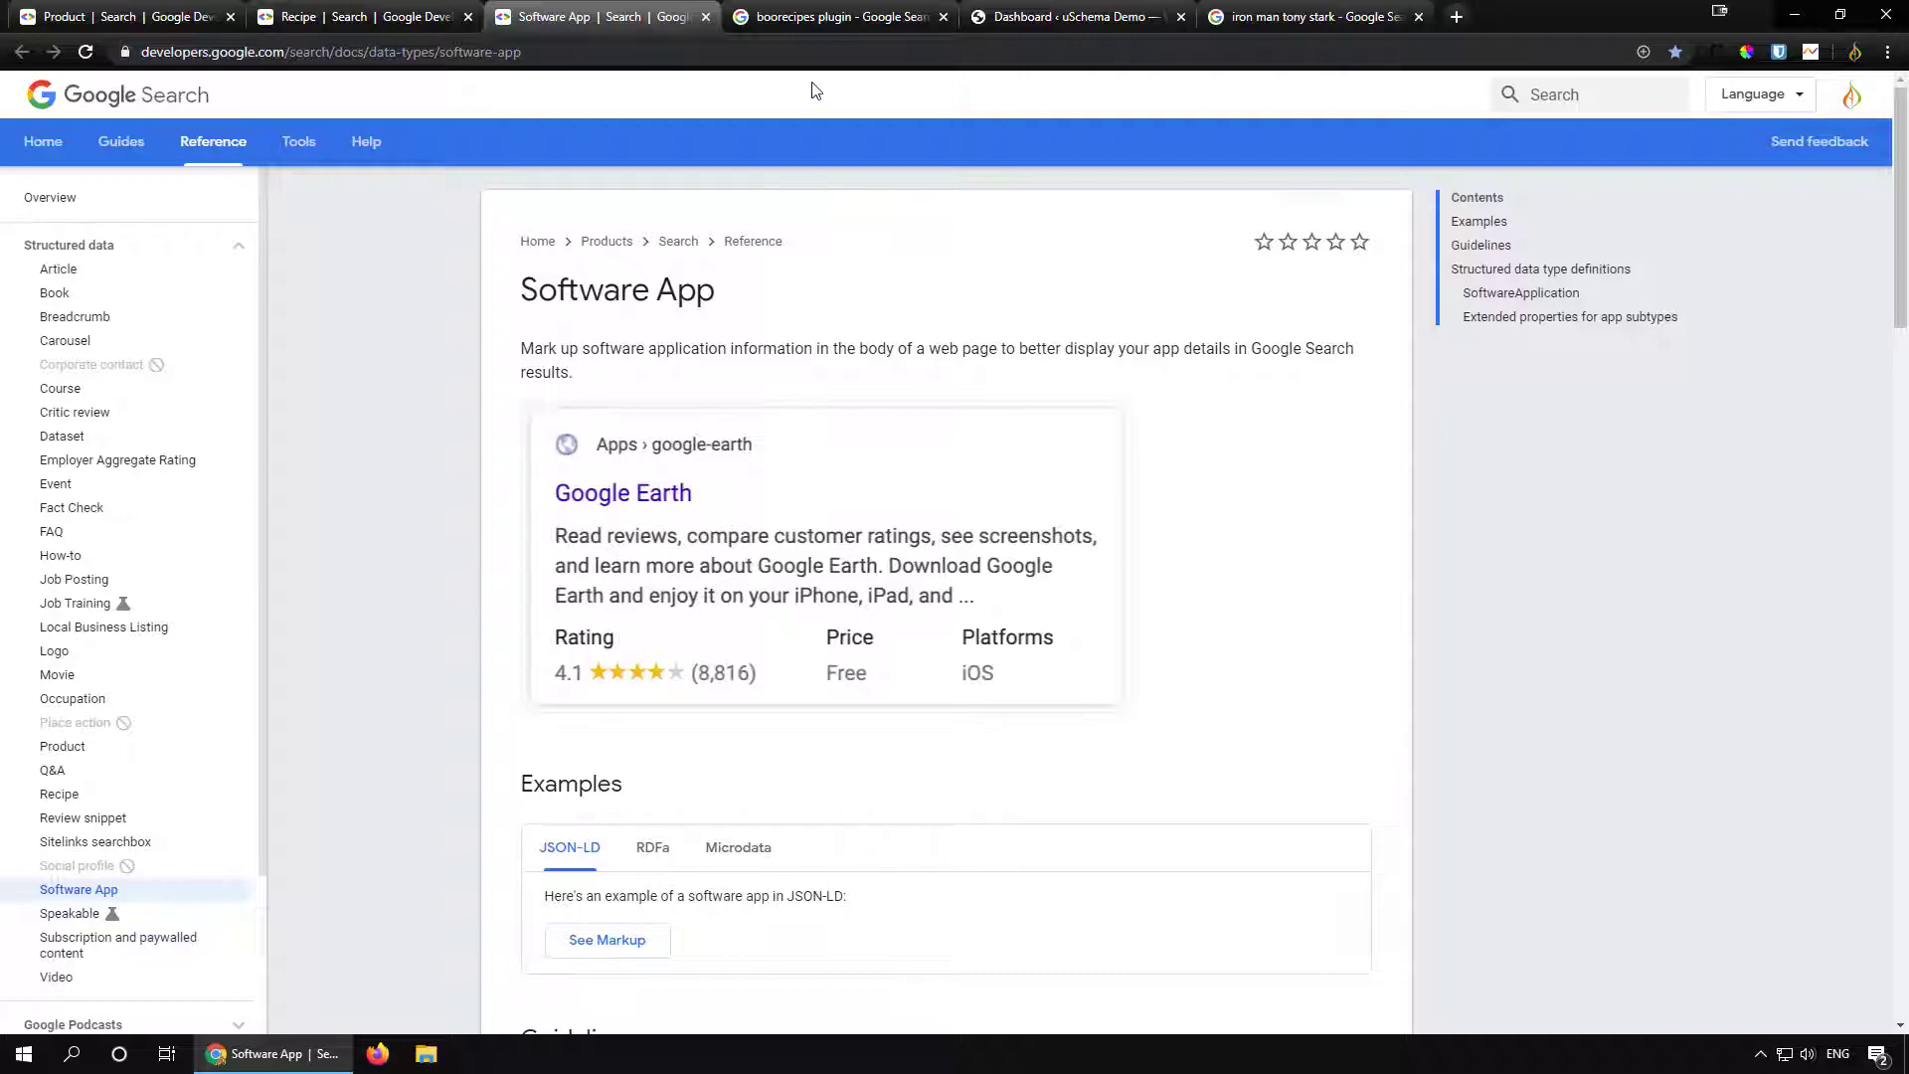
# Step: From the "boorecipes plugin" search results, open the Boo Recipes plugin page on WordPress.org in a new tab and view it
pyautogui.click(836, 17)
pyautogui.click(304, 112)
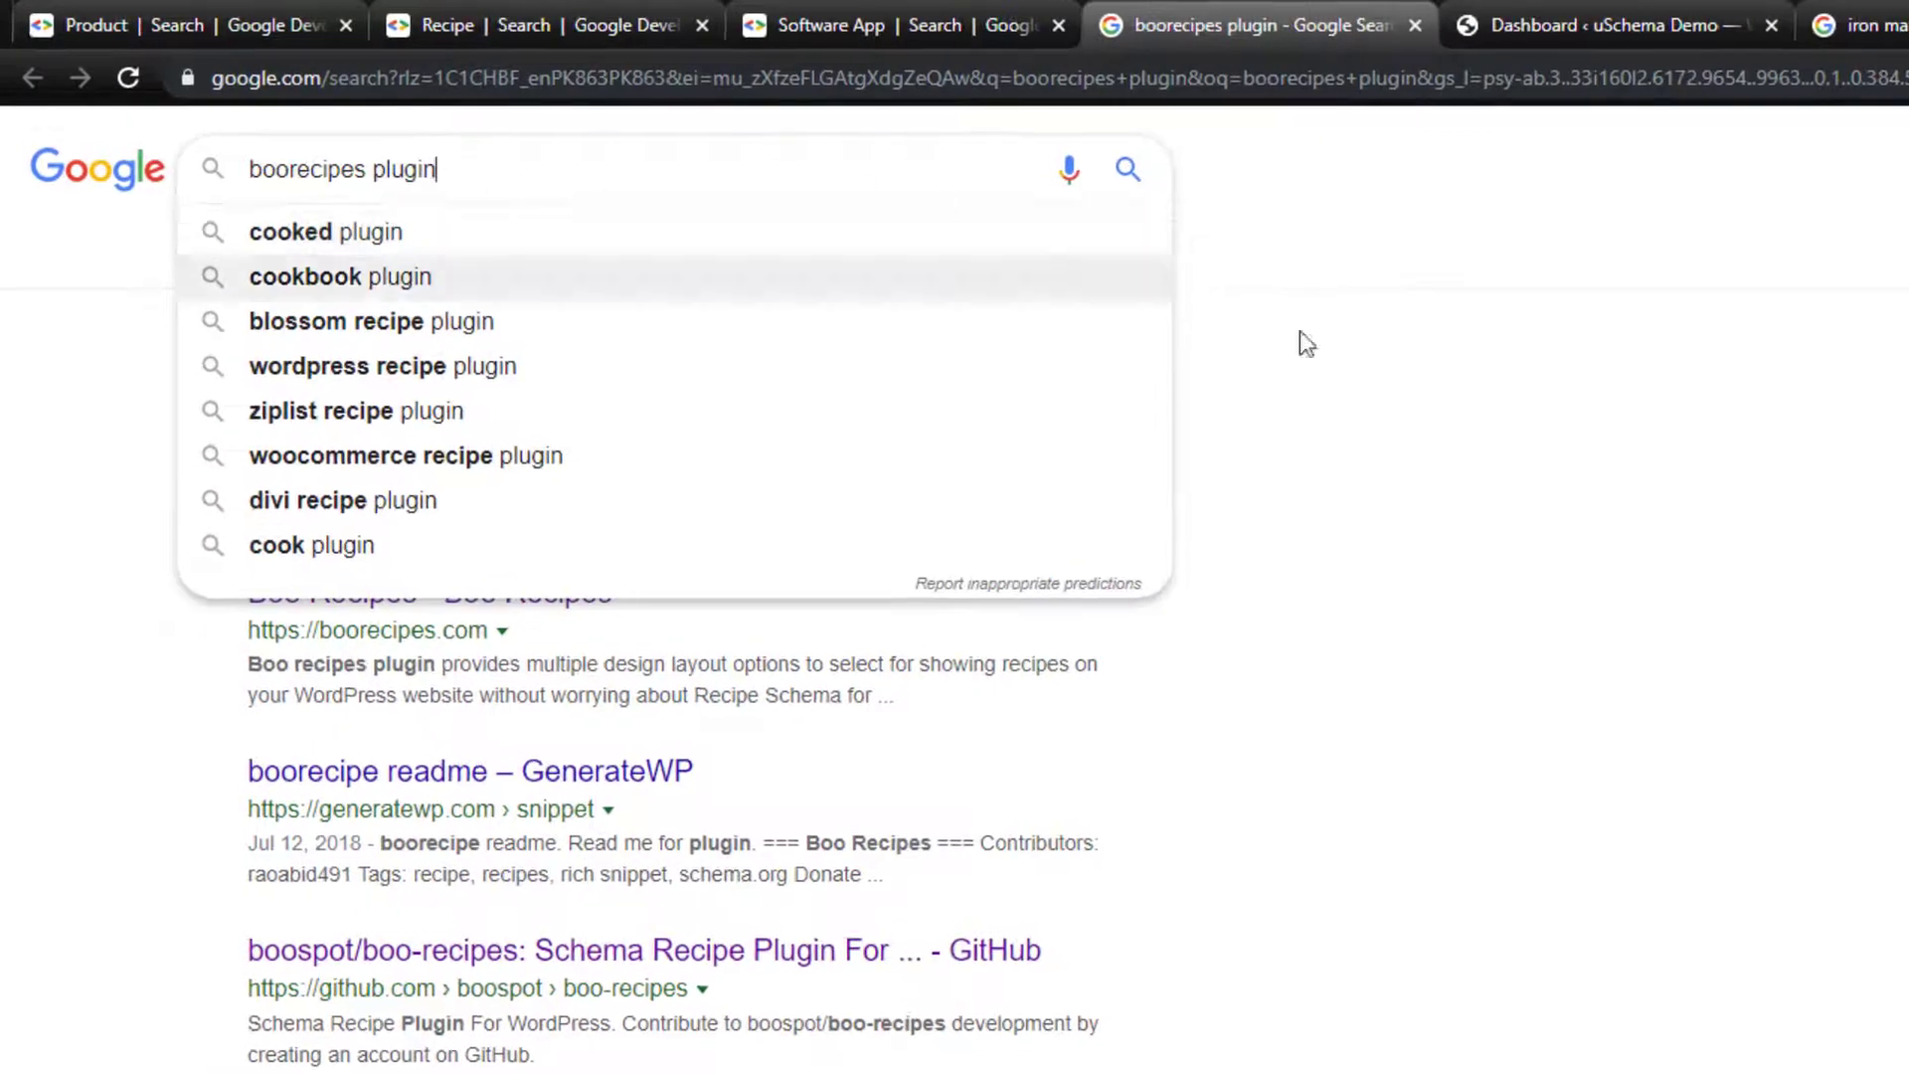
pyautogui.click(1368, 342)
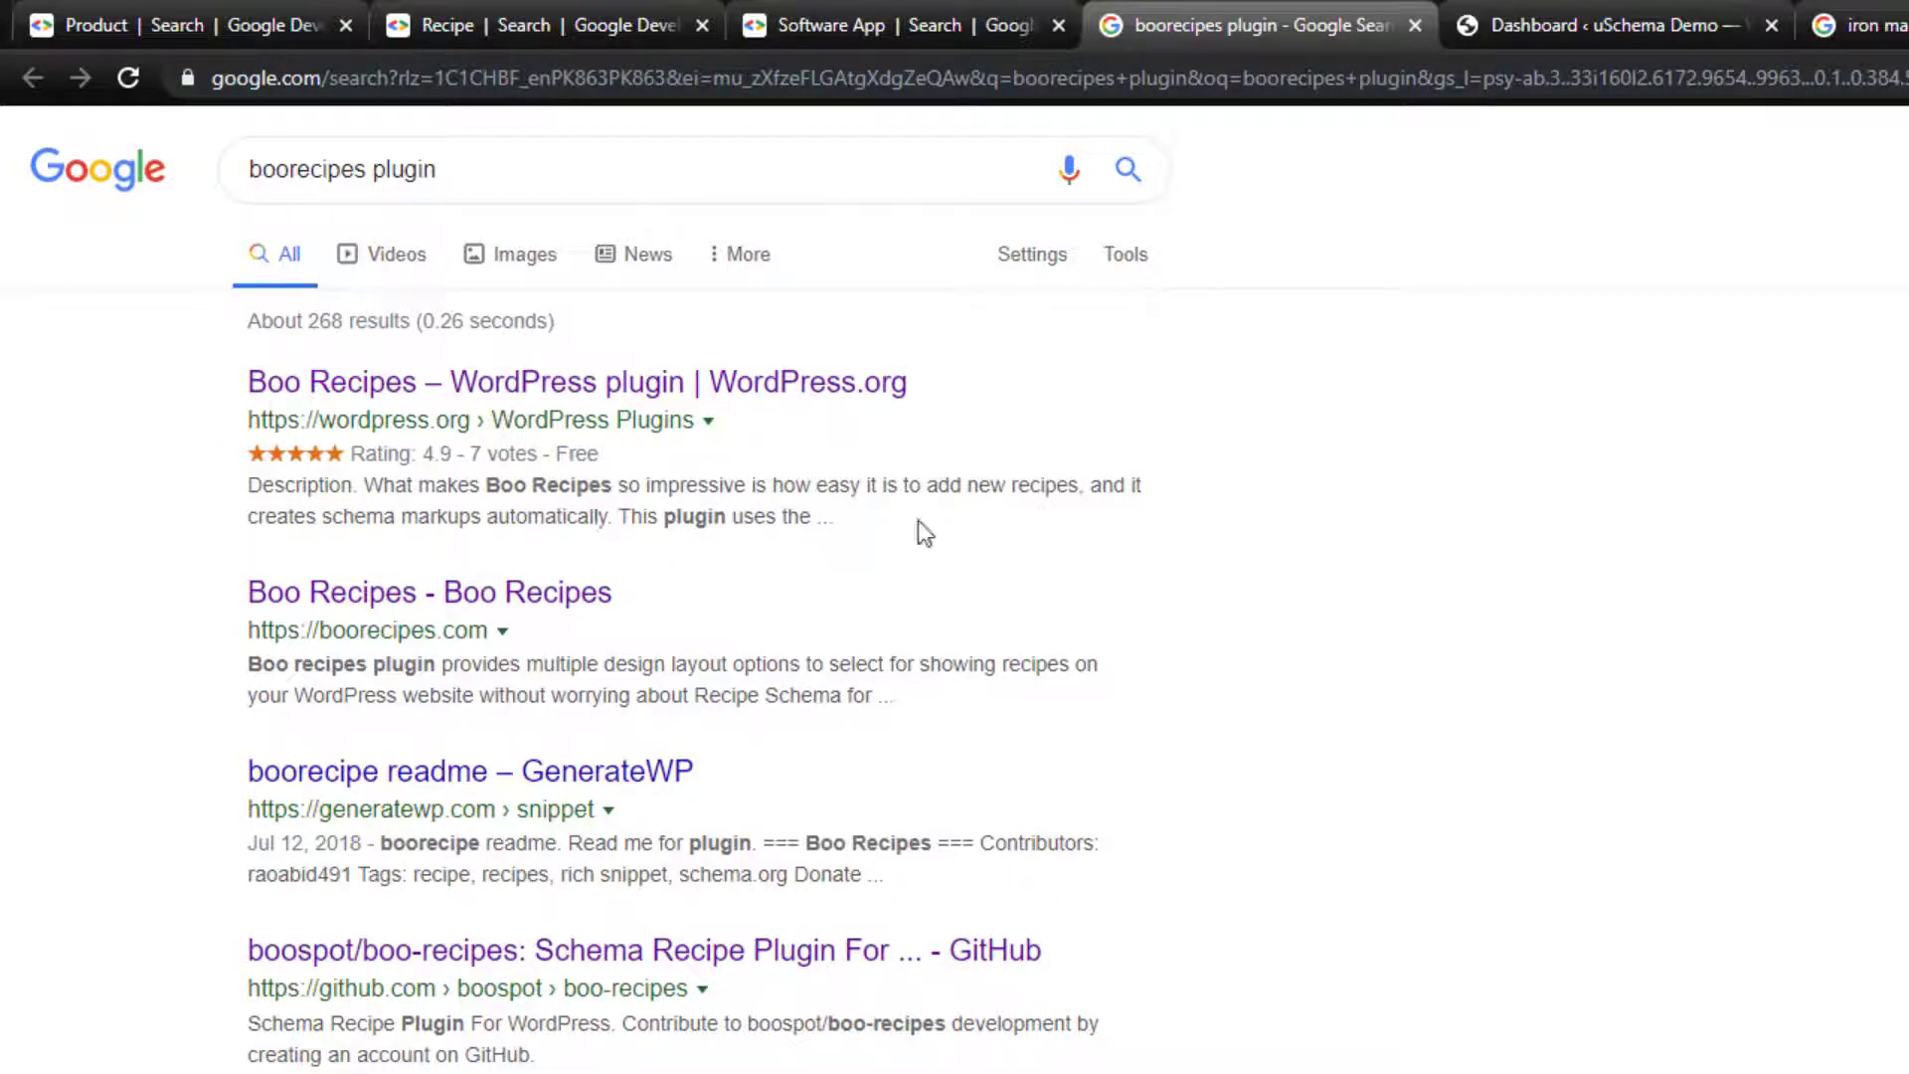
pyautogui.middleClick(856, 383)
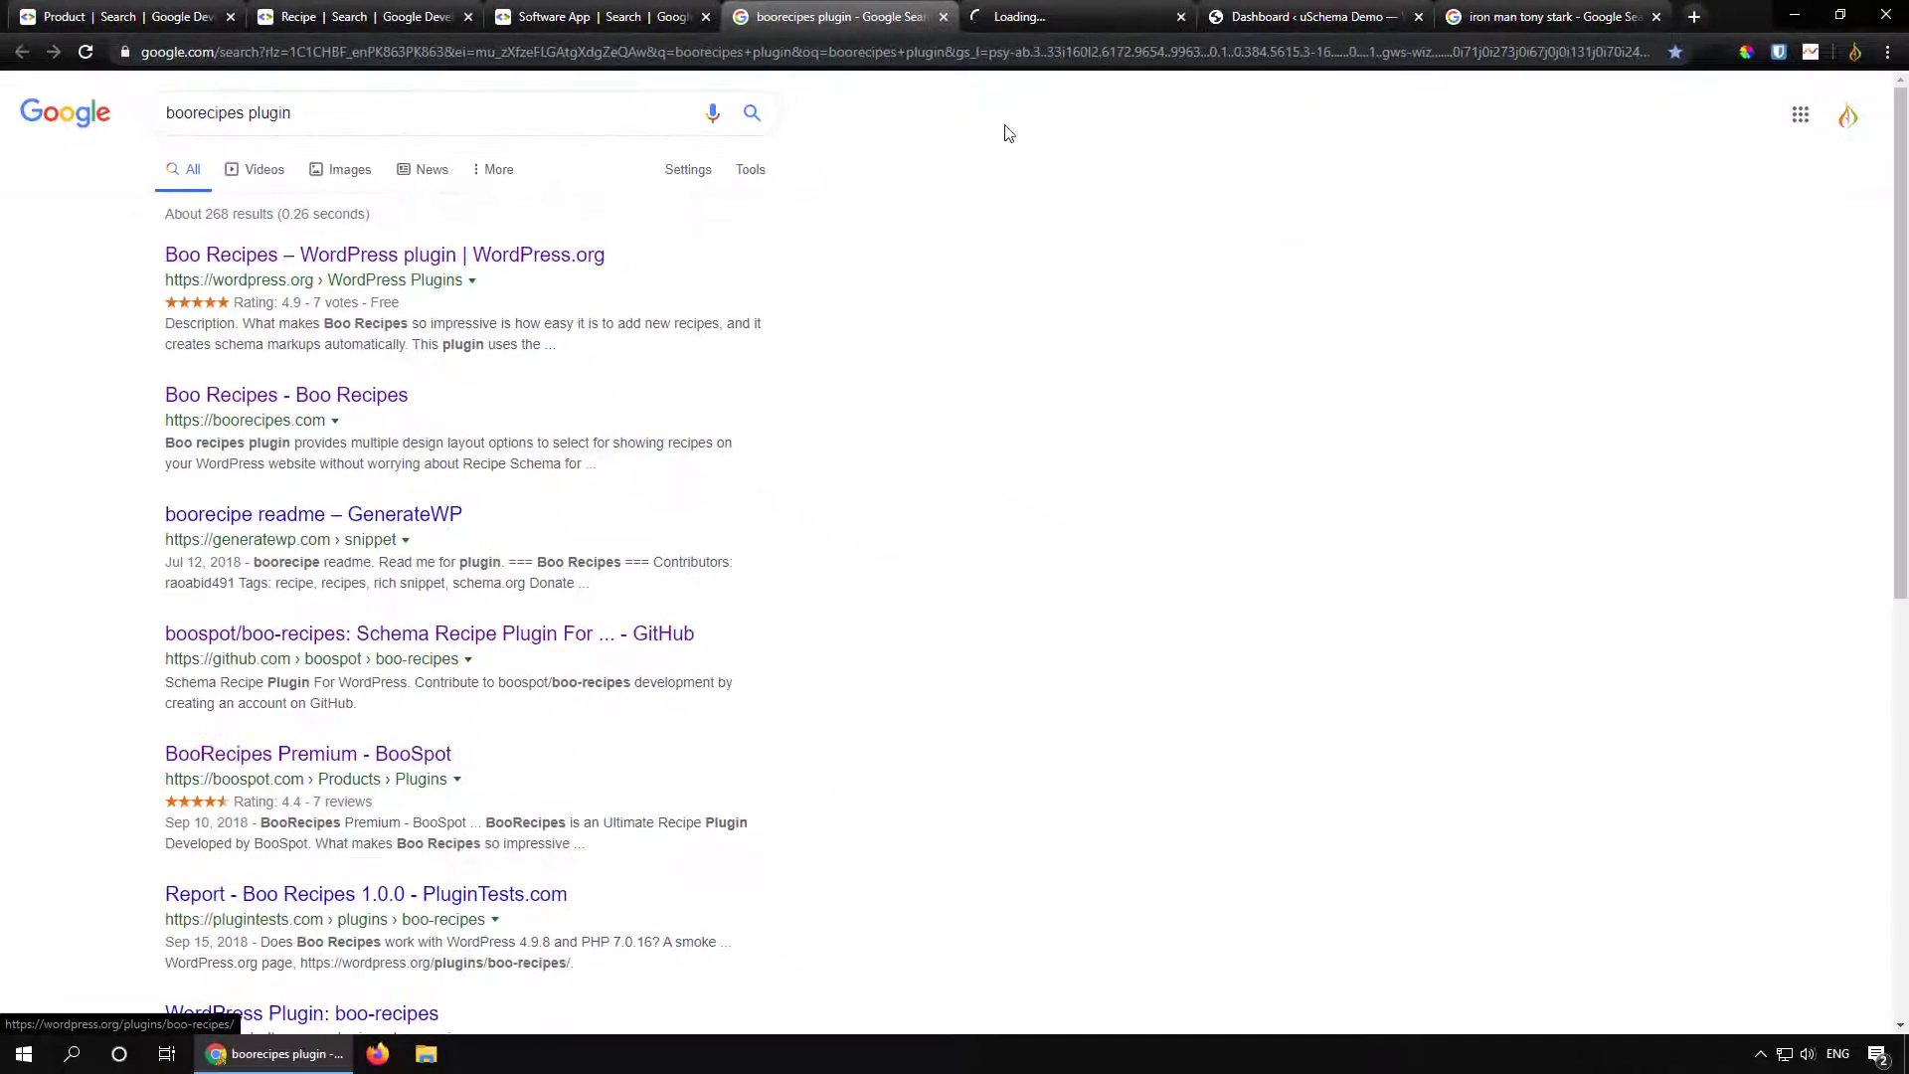
pyautogui.click(1036, 18)
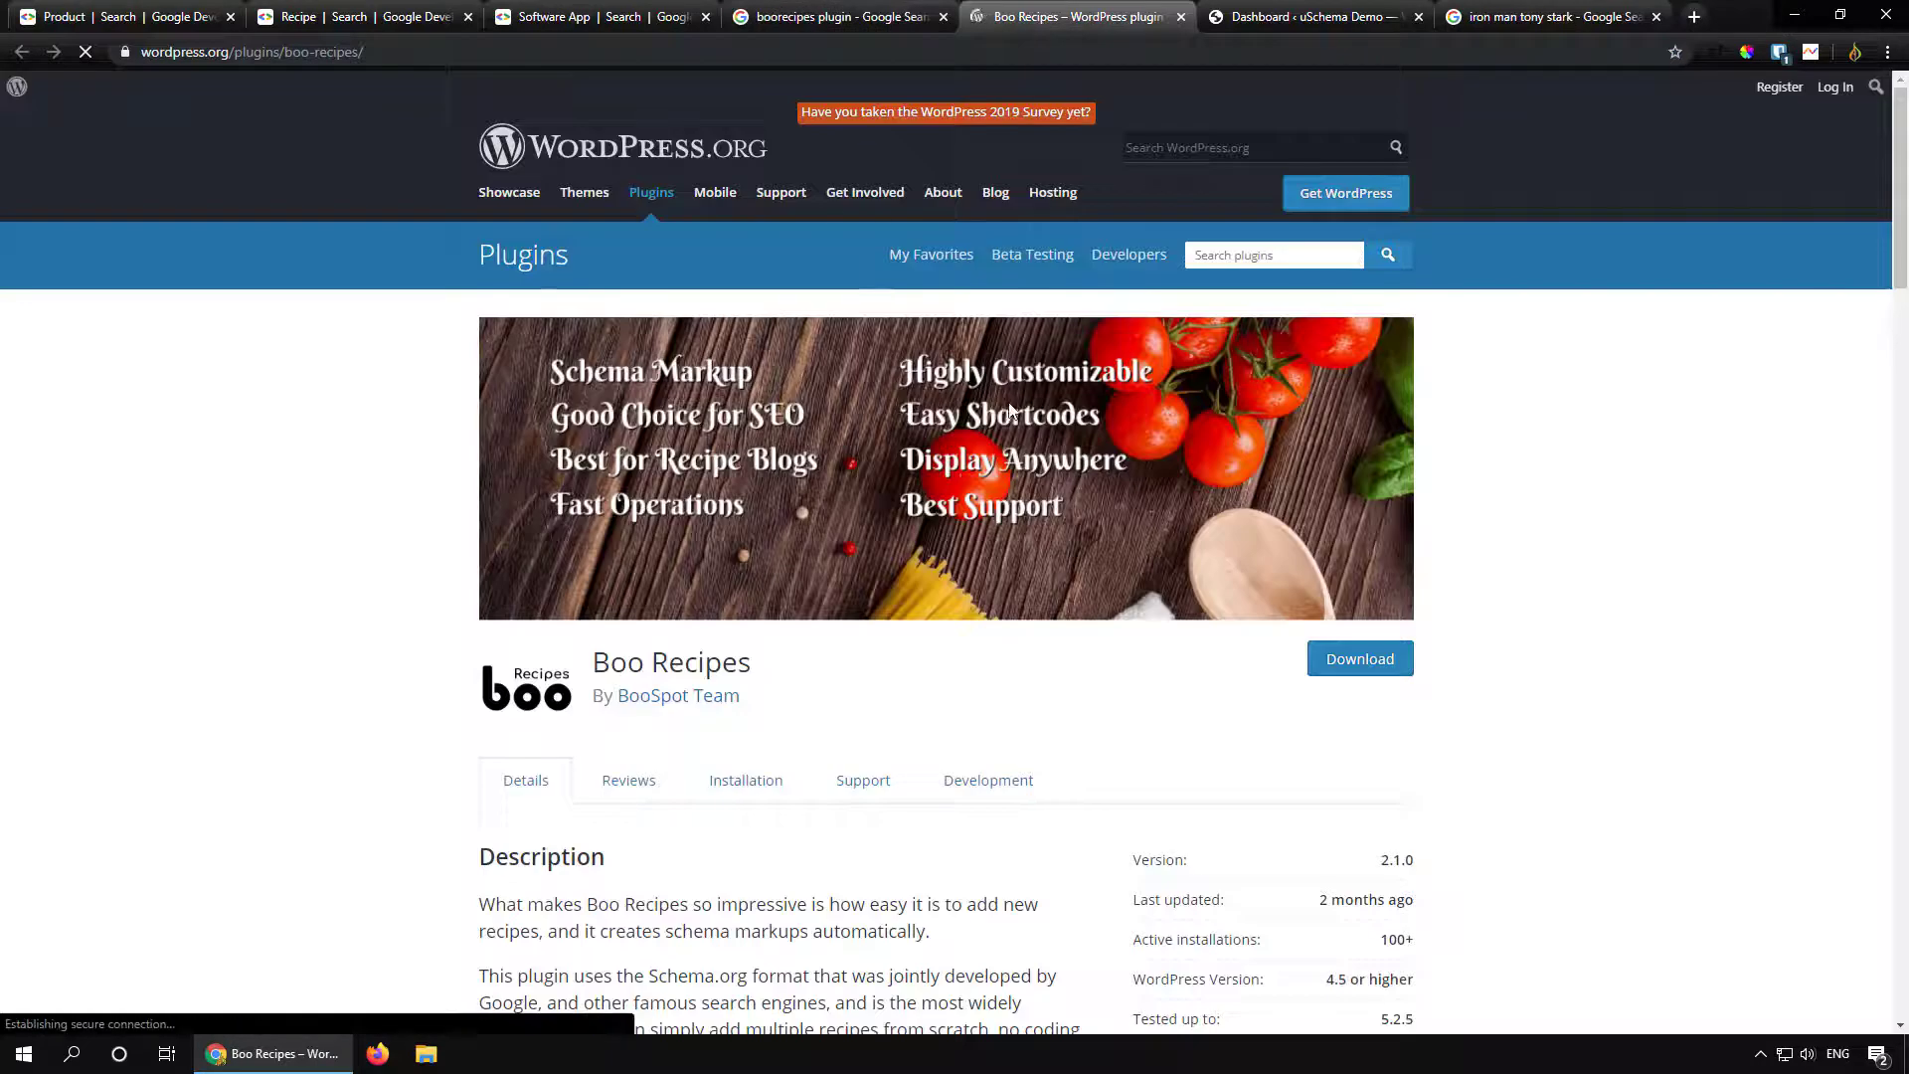
# Step: Send the Boo Recipes page to Google's Structured Data Testing Tool and open the detected SoftwareApplication item
pyautogui.click(1811, 52)
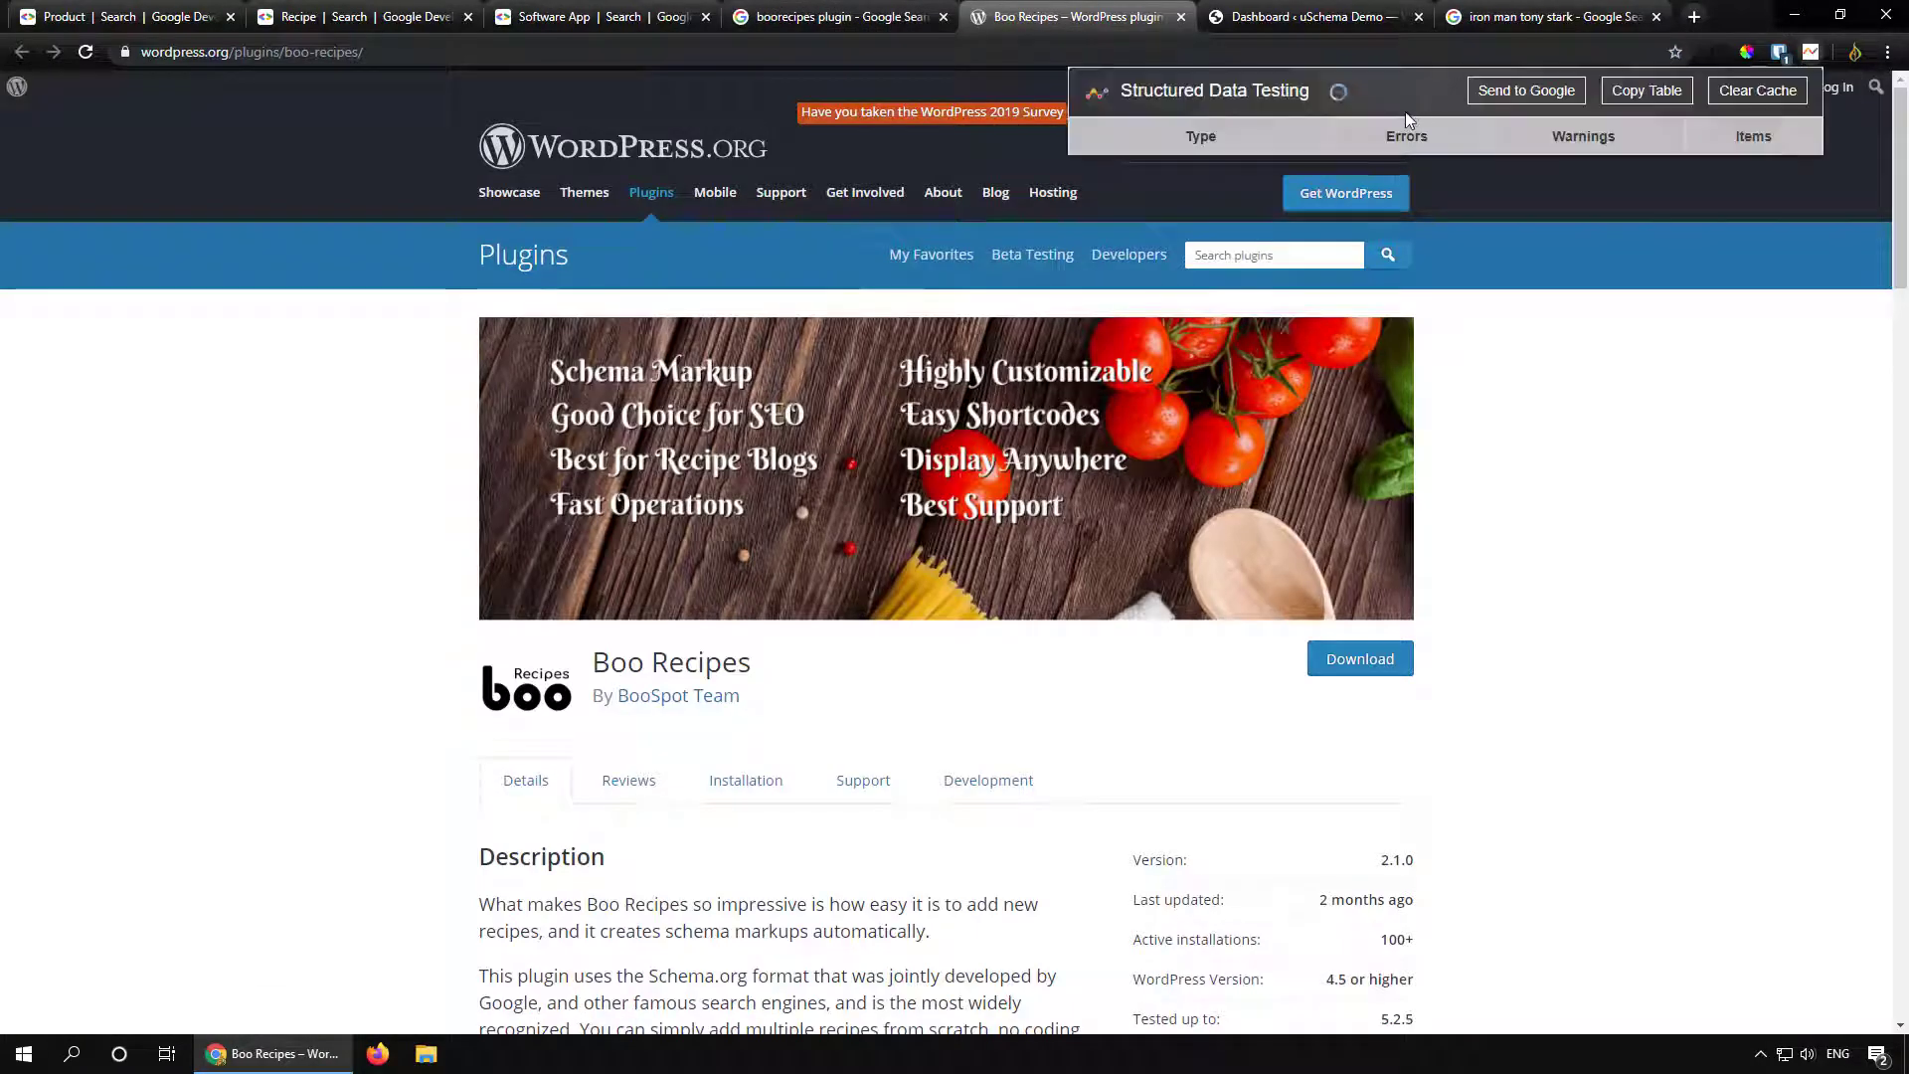
pyautogui.click(1510, 94)
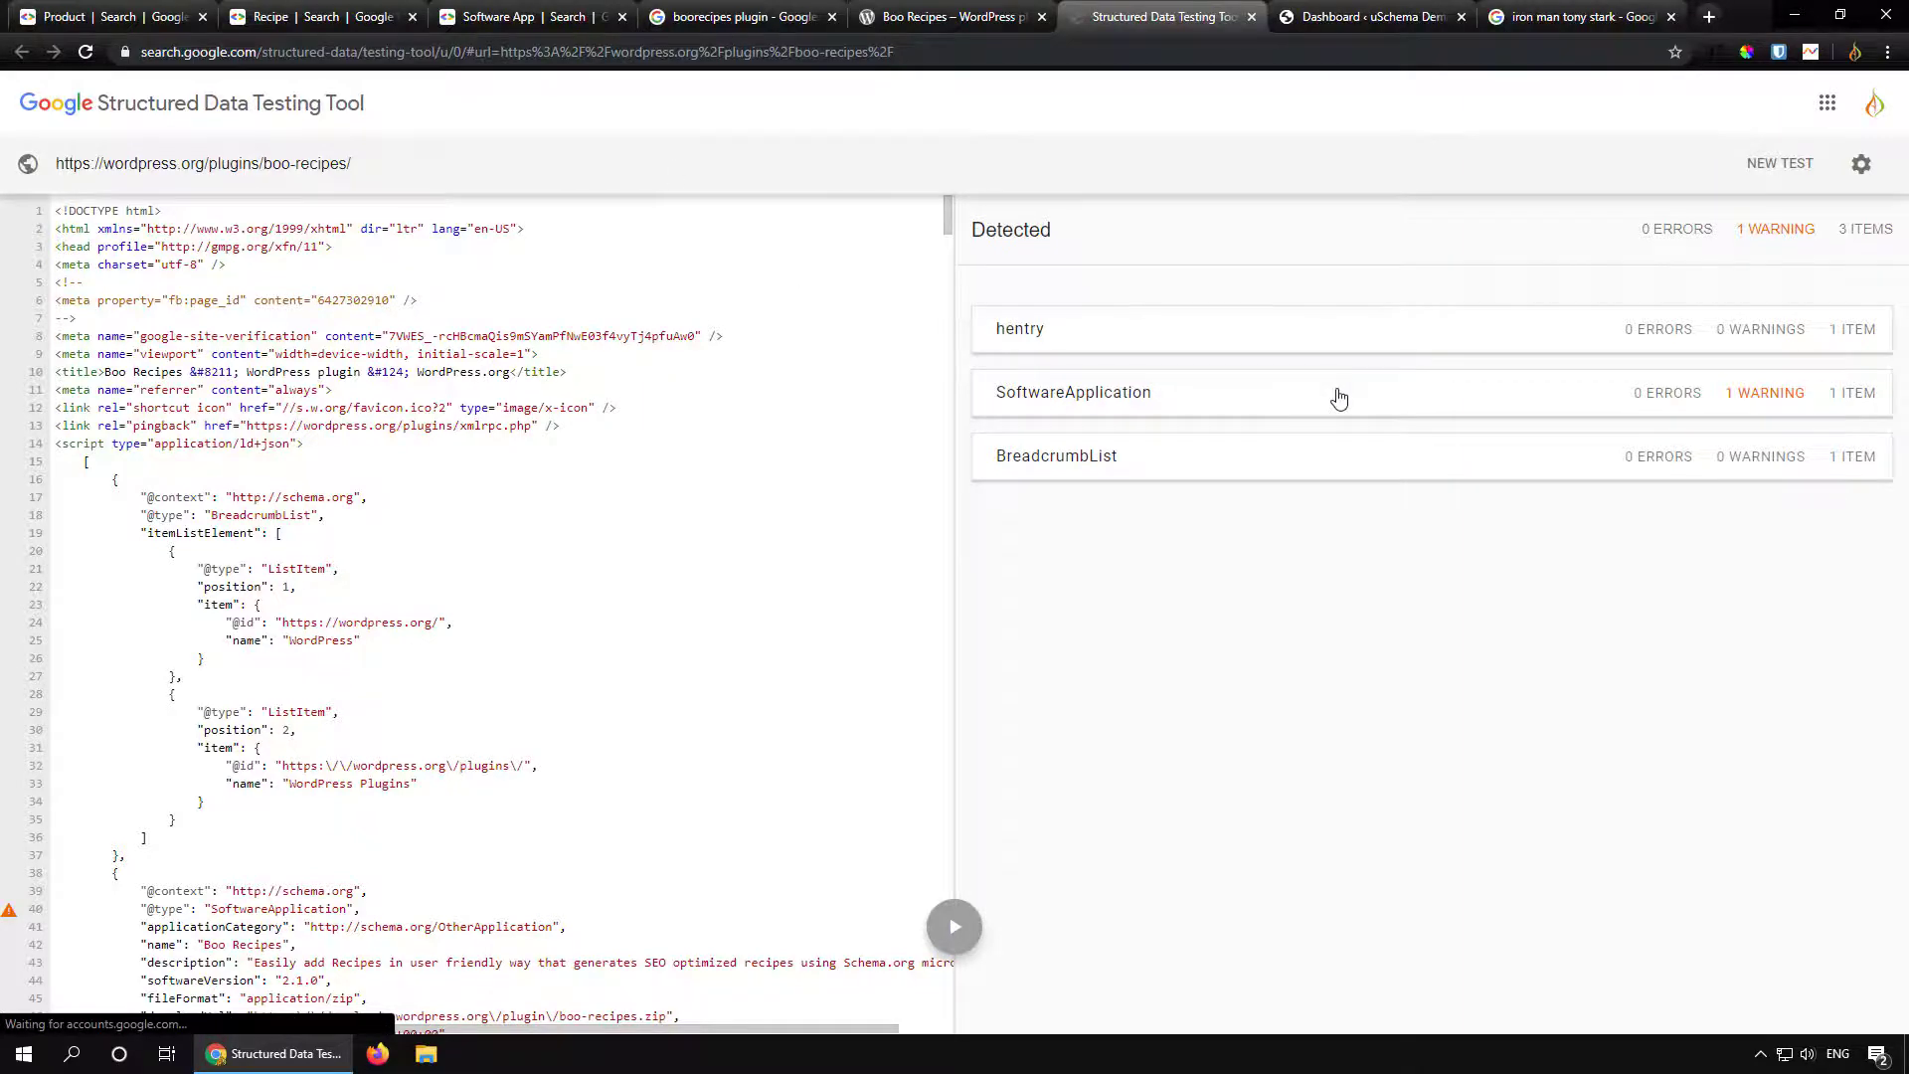
pyautogui.click(1046, 399)
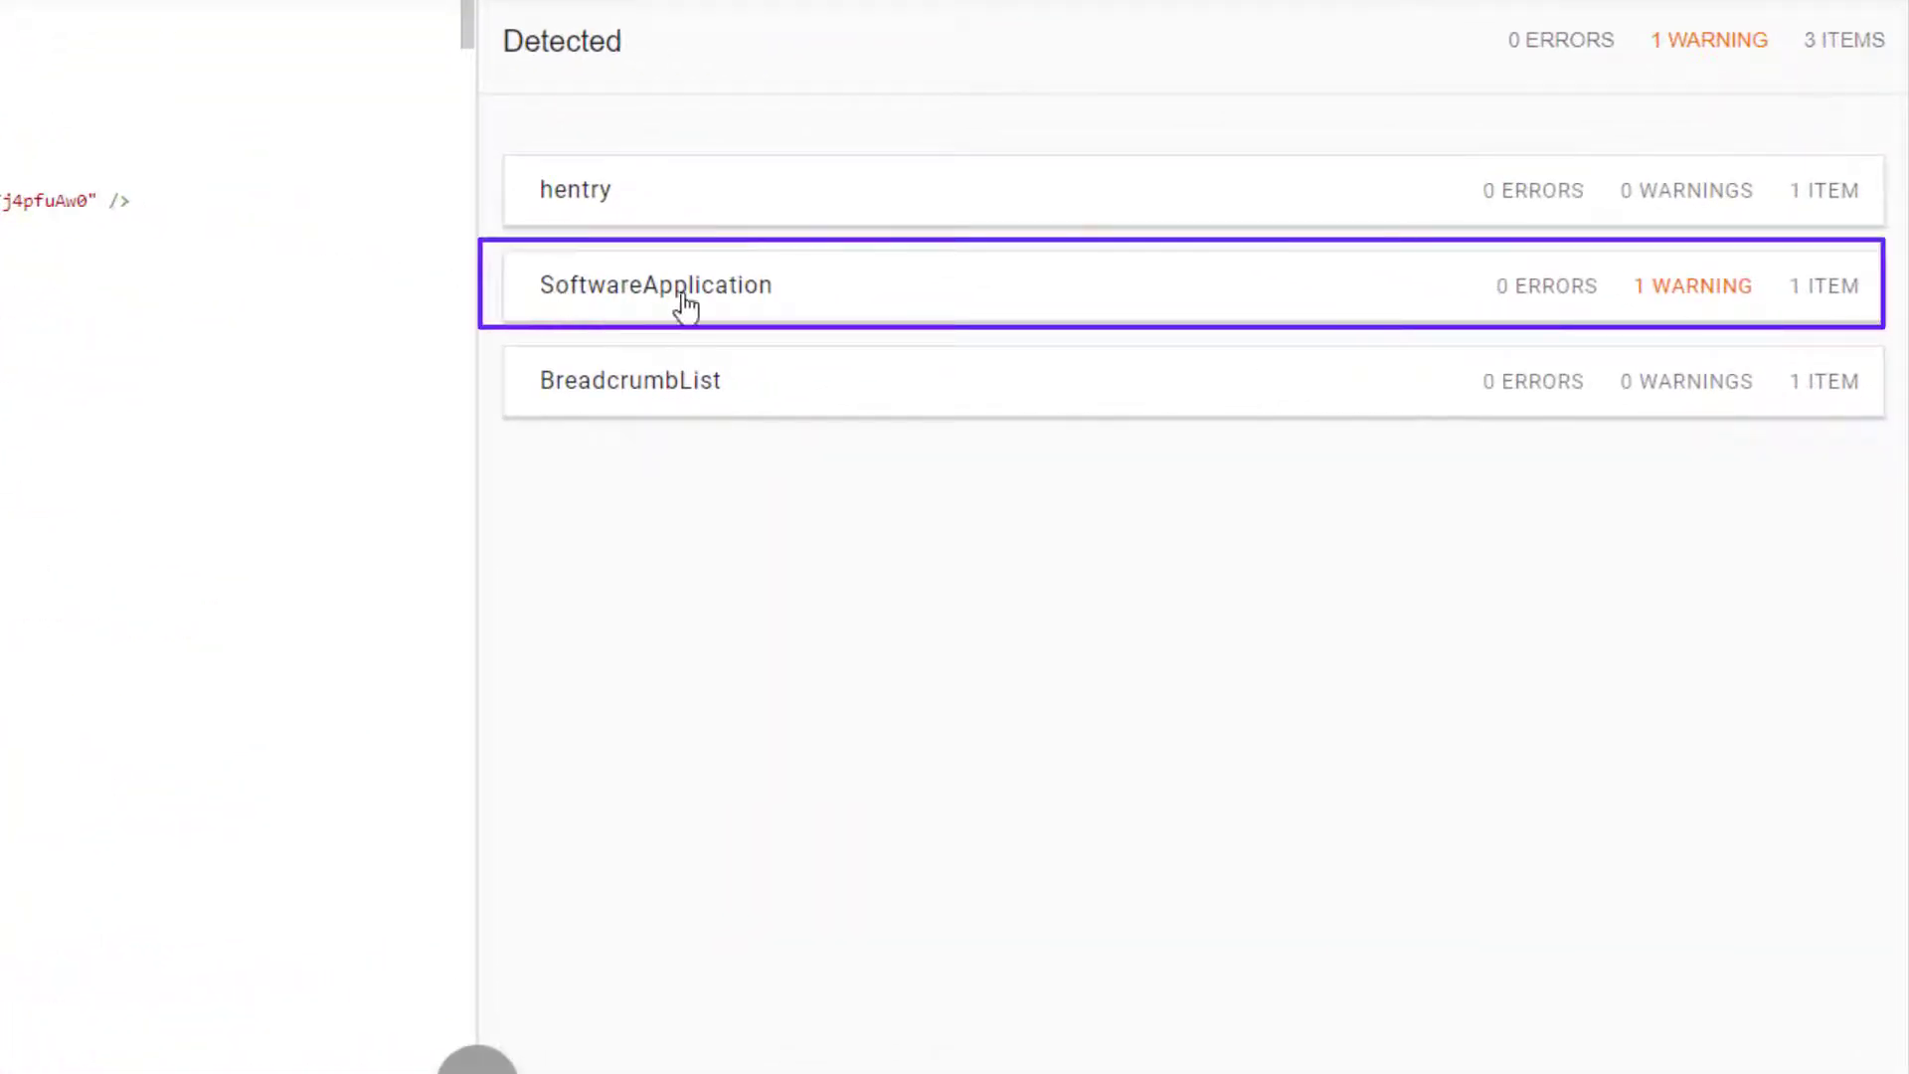
pyautogui.click(734, 298)
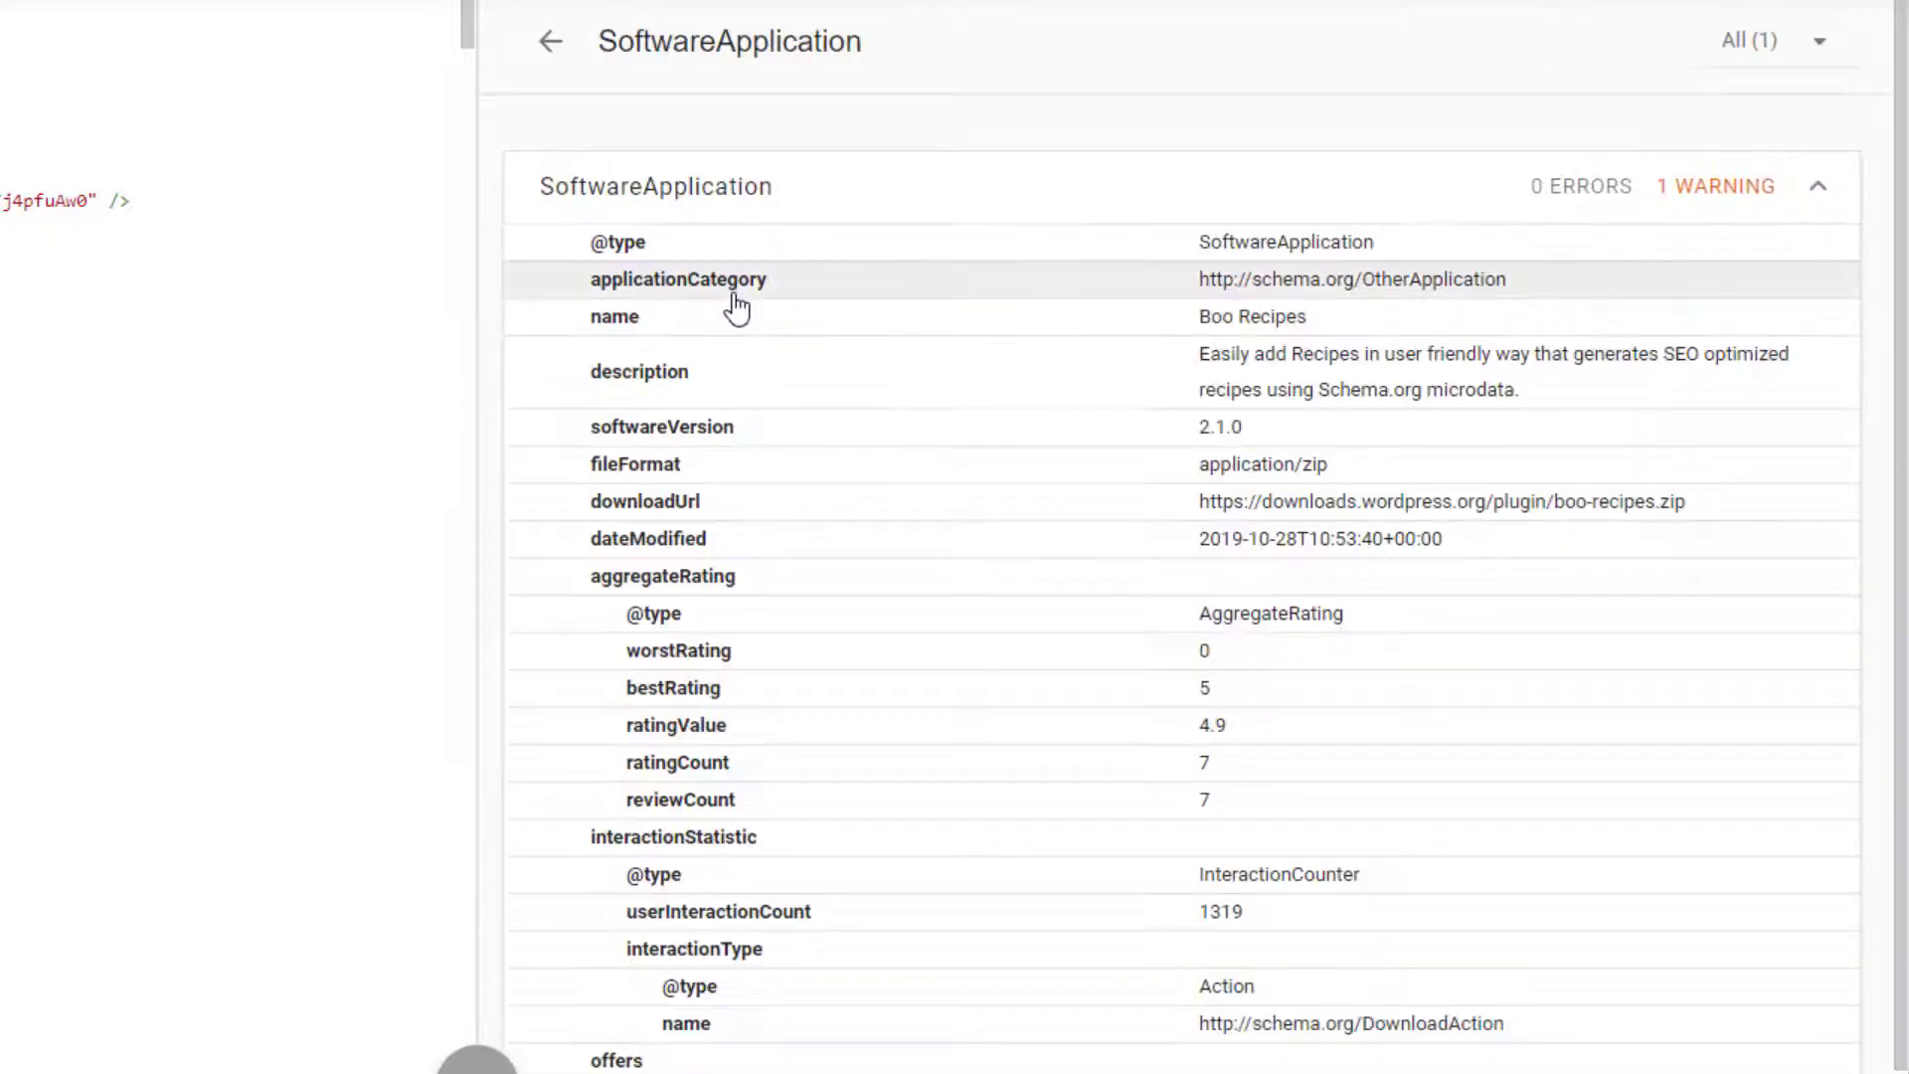
# Step: Examine the SoftwareApplication item's ratings, offers and warning, and return to the list of detected items
pyautogui.scroll(-1, 736, 304)
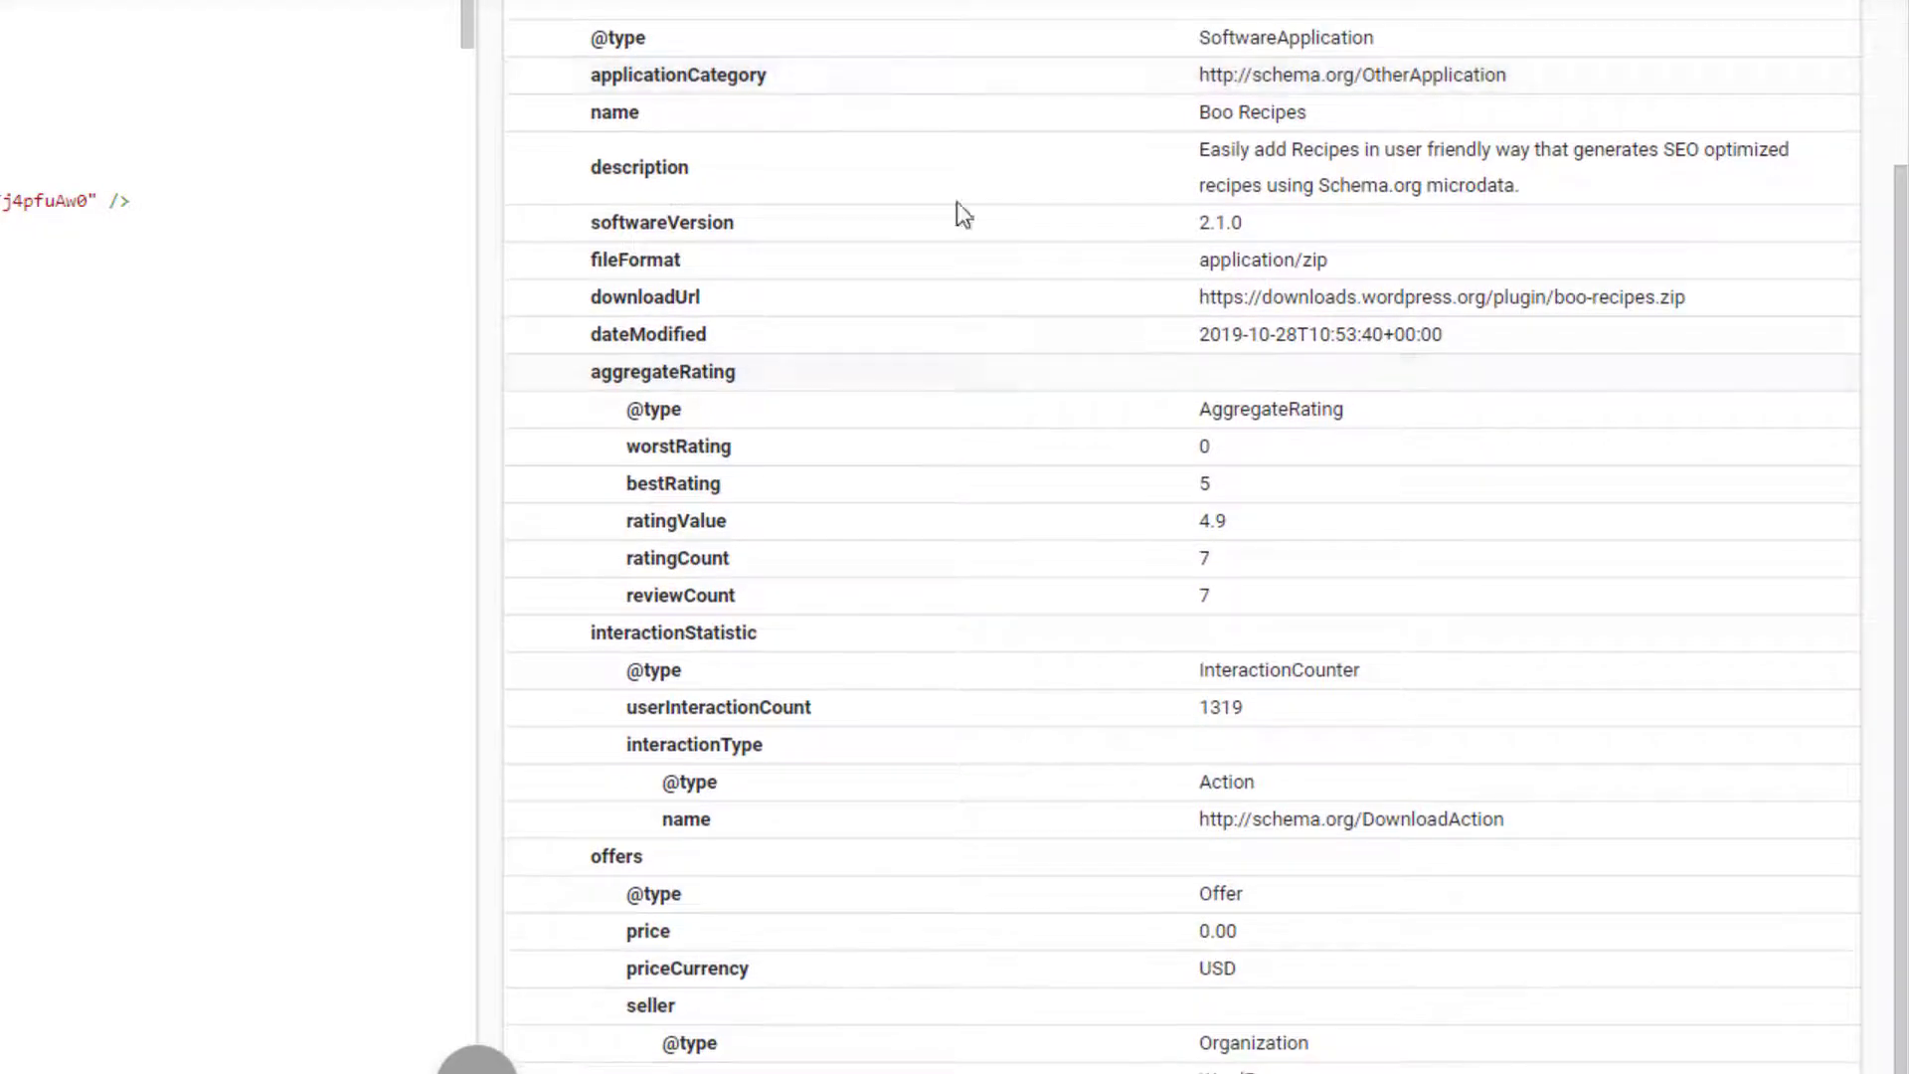
pyautogui.scroll(1, 1209, 205)
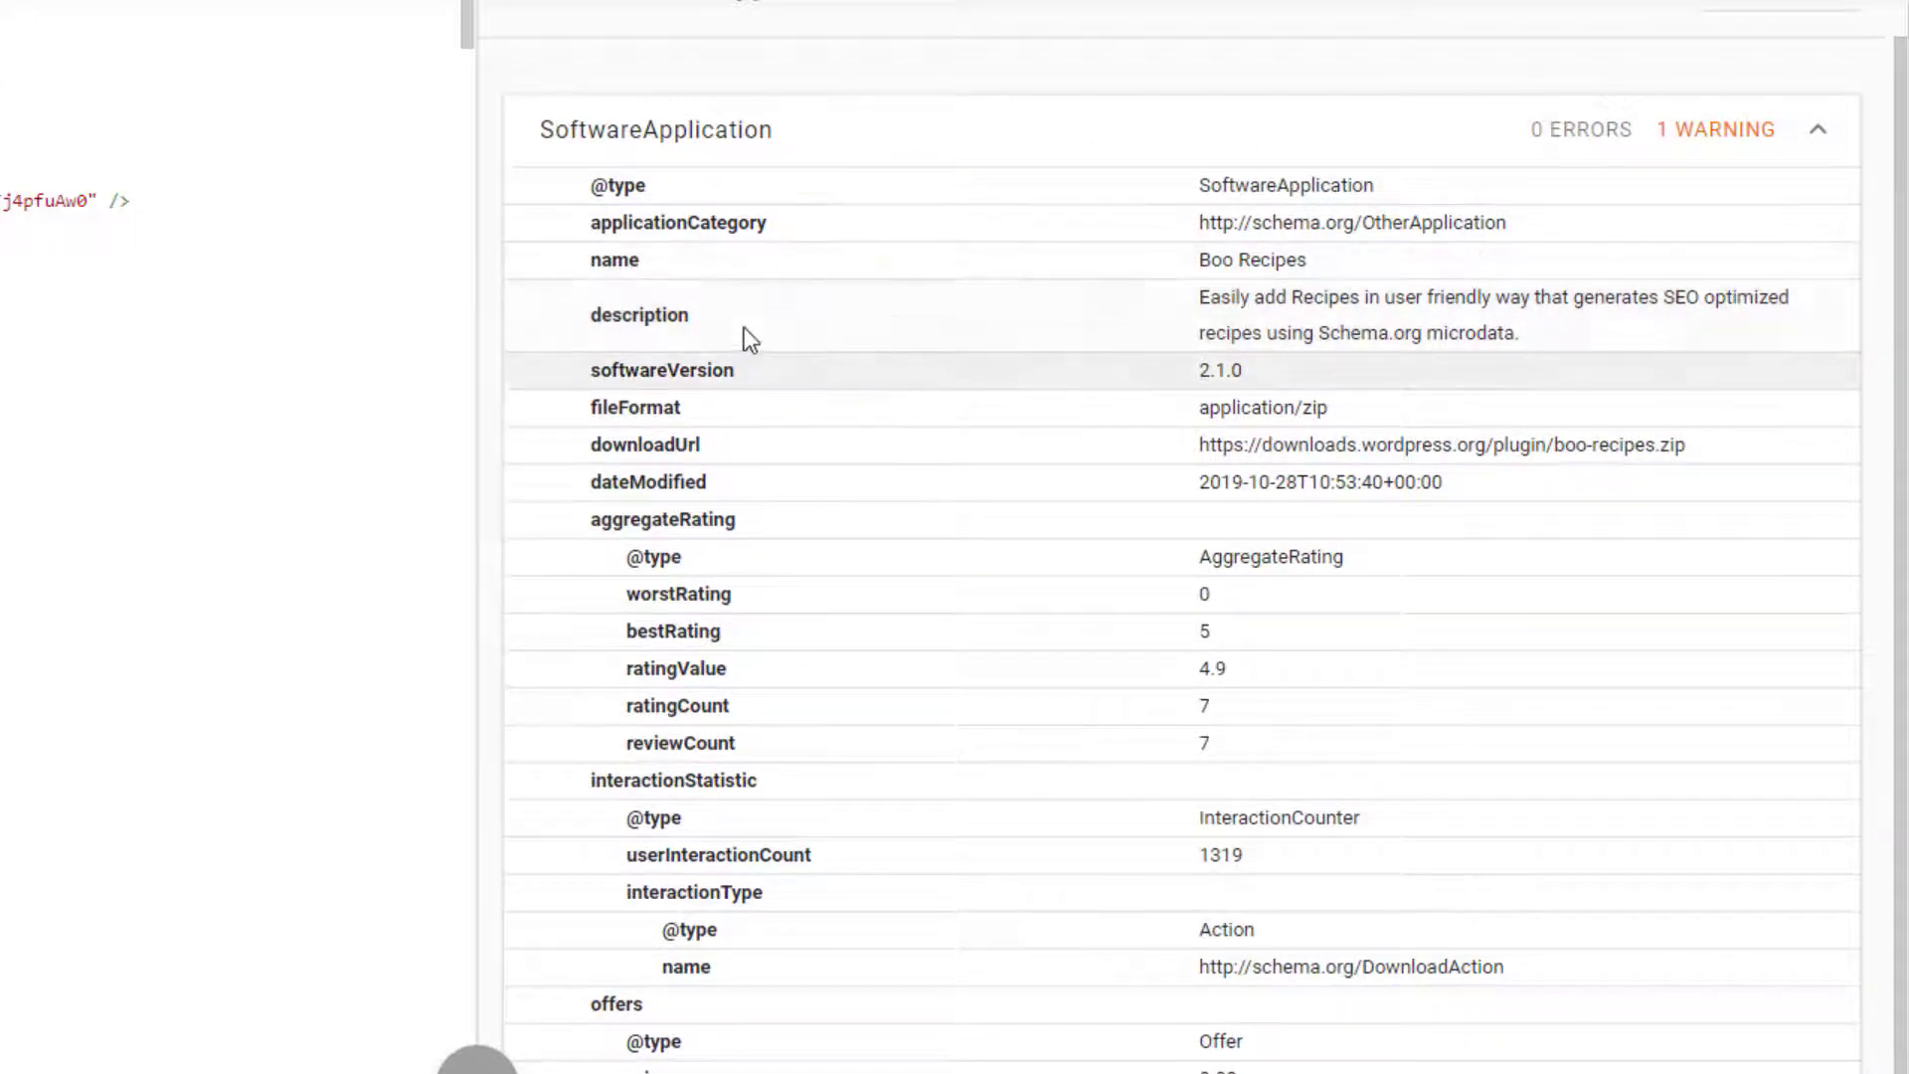
pyautogui.scroll(-1, 1052, 316)
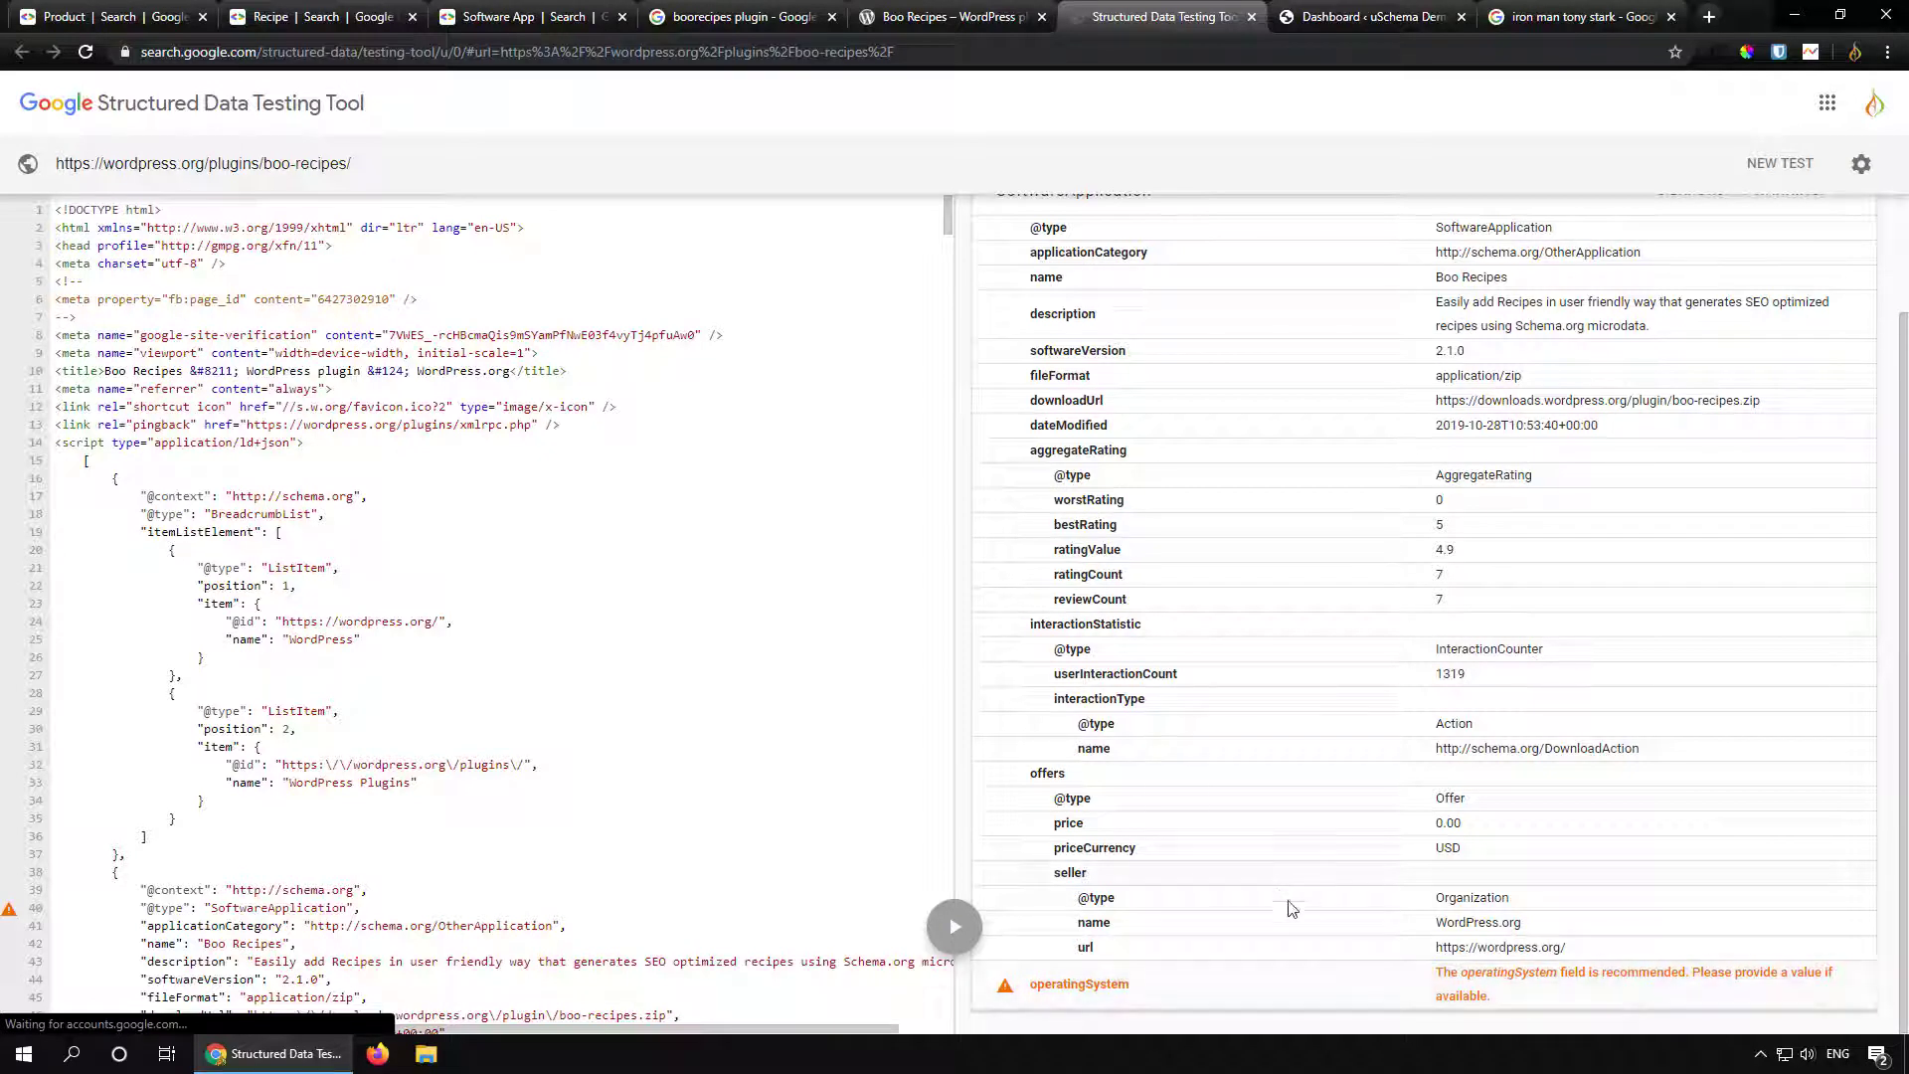
pyautogui.scroll(2, 1362, 731)
pyautogui.click(1003, 235)
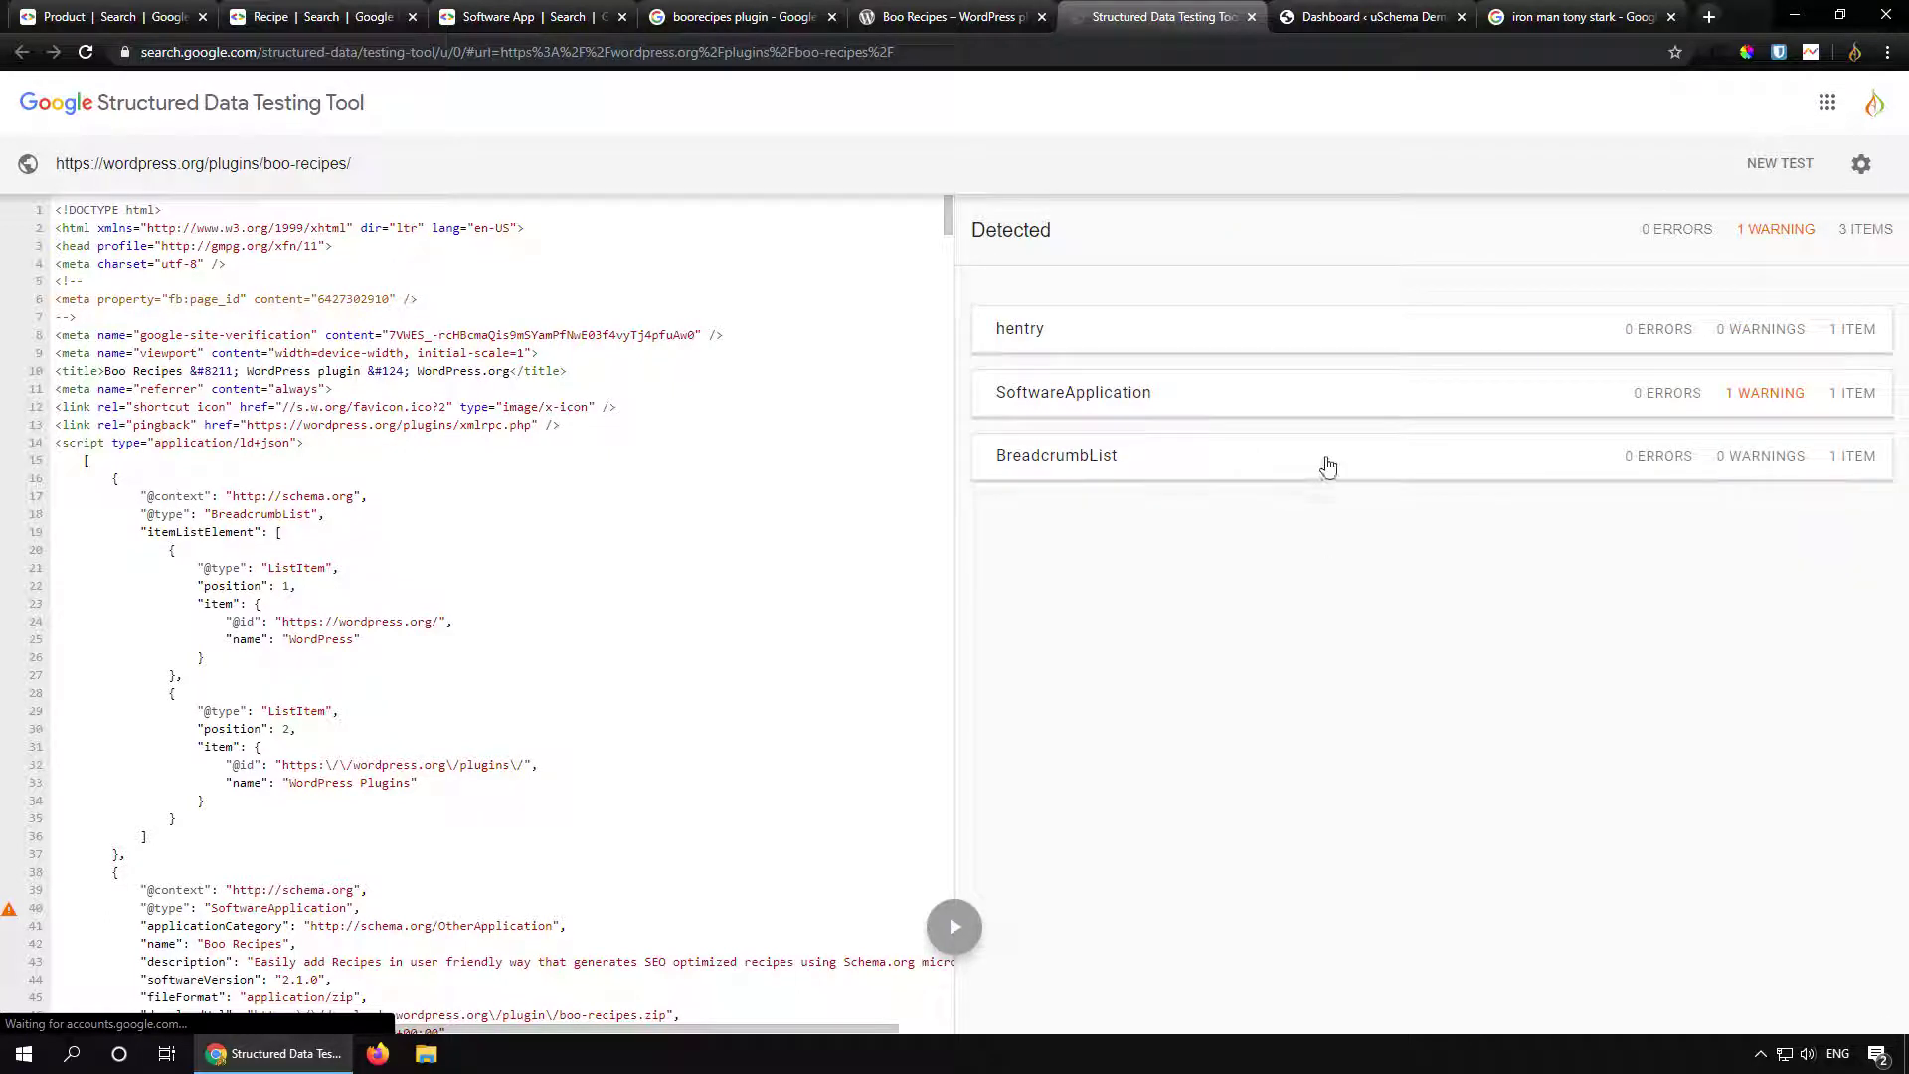
# Step: Open the list of all schema items in the uSchema Demo WordPress admin and check the "iron man tony stark" search results
pyautogui.click(1332, 19)
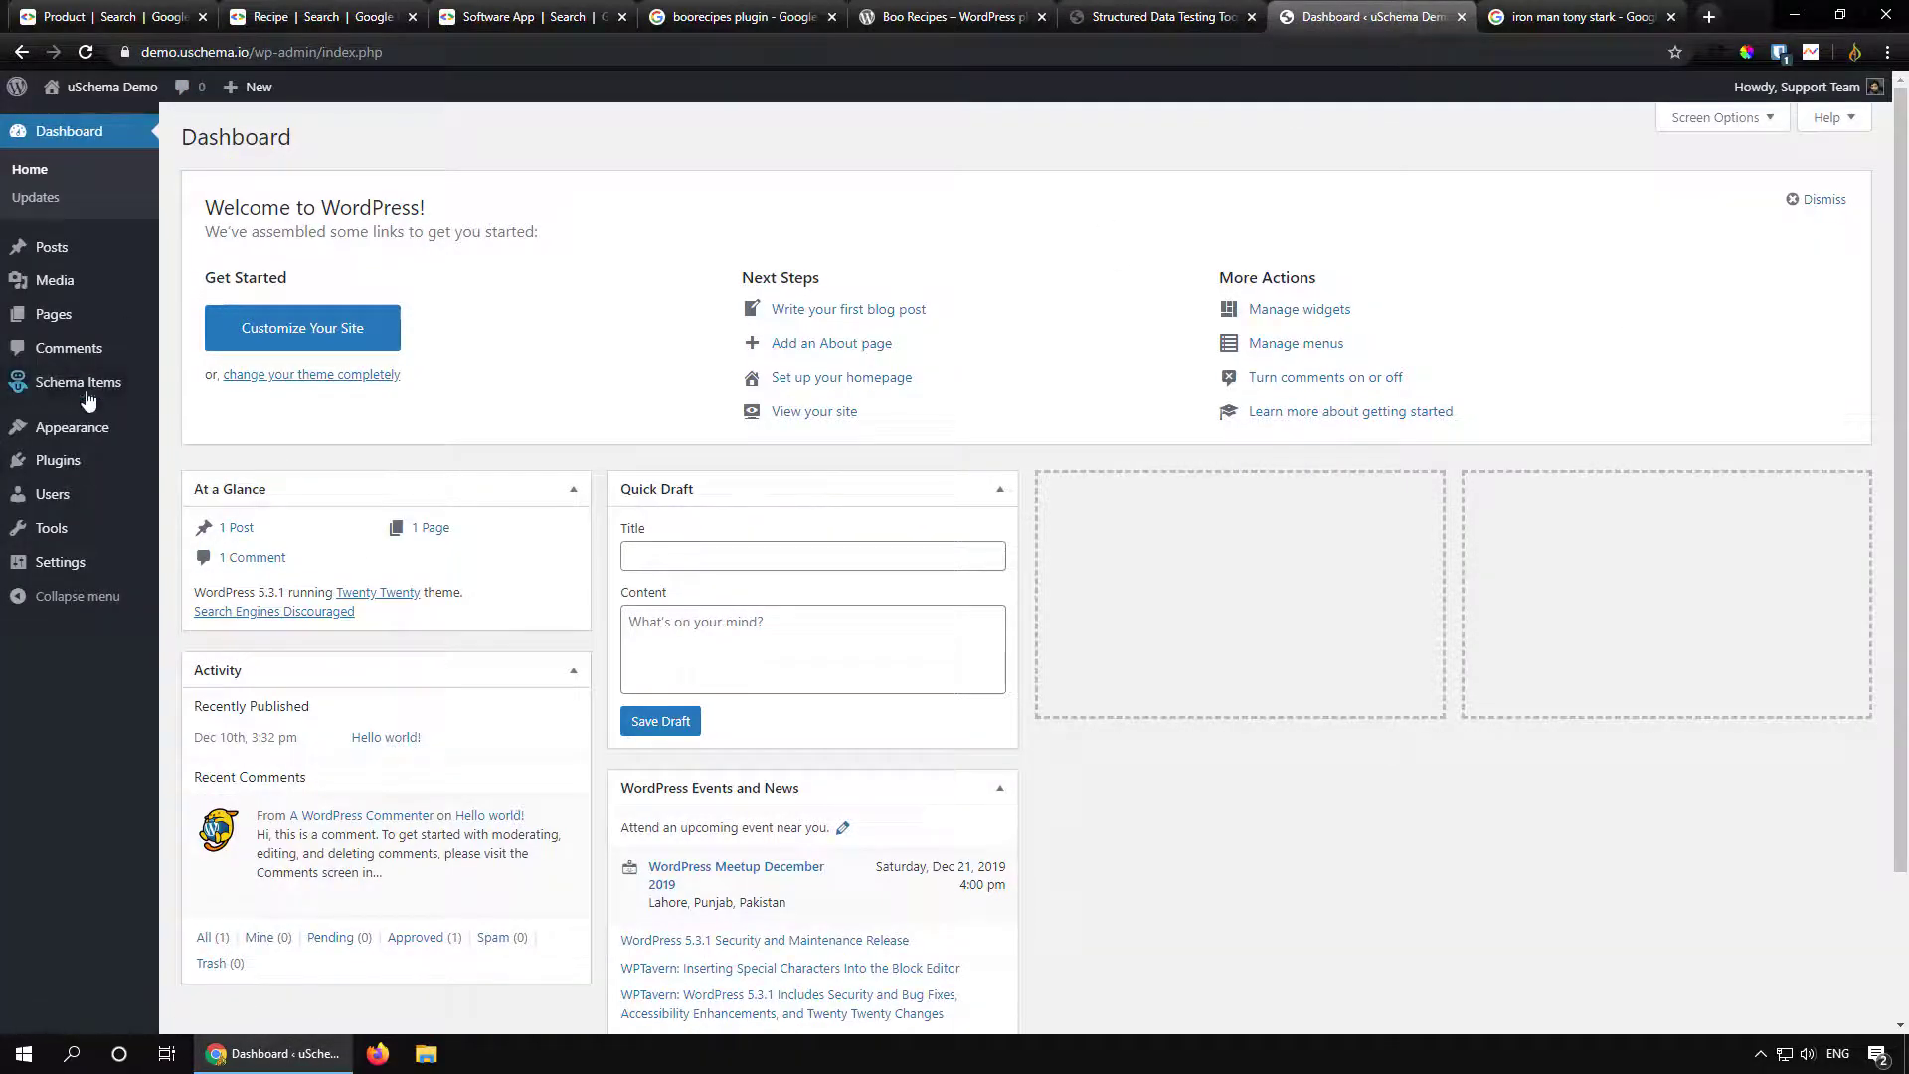
pyautogui.moveTo(90, 390)
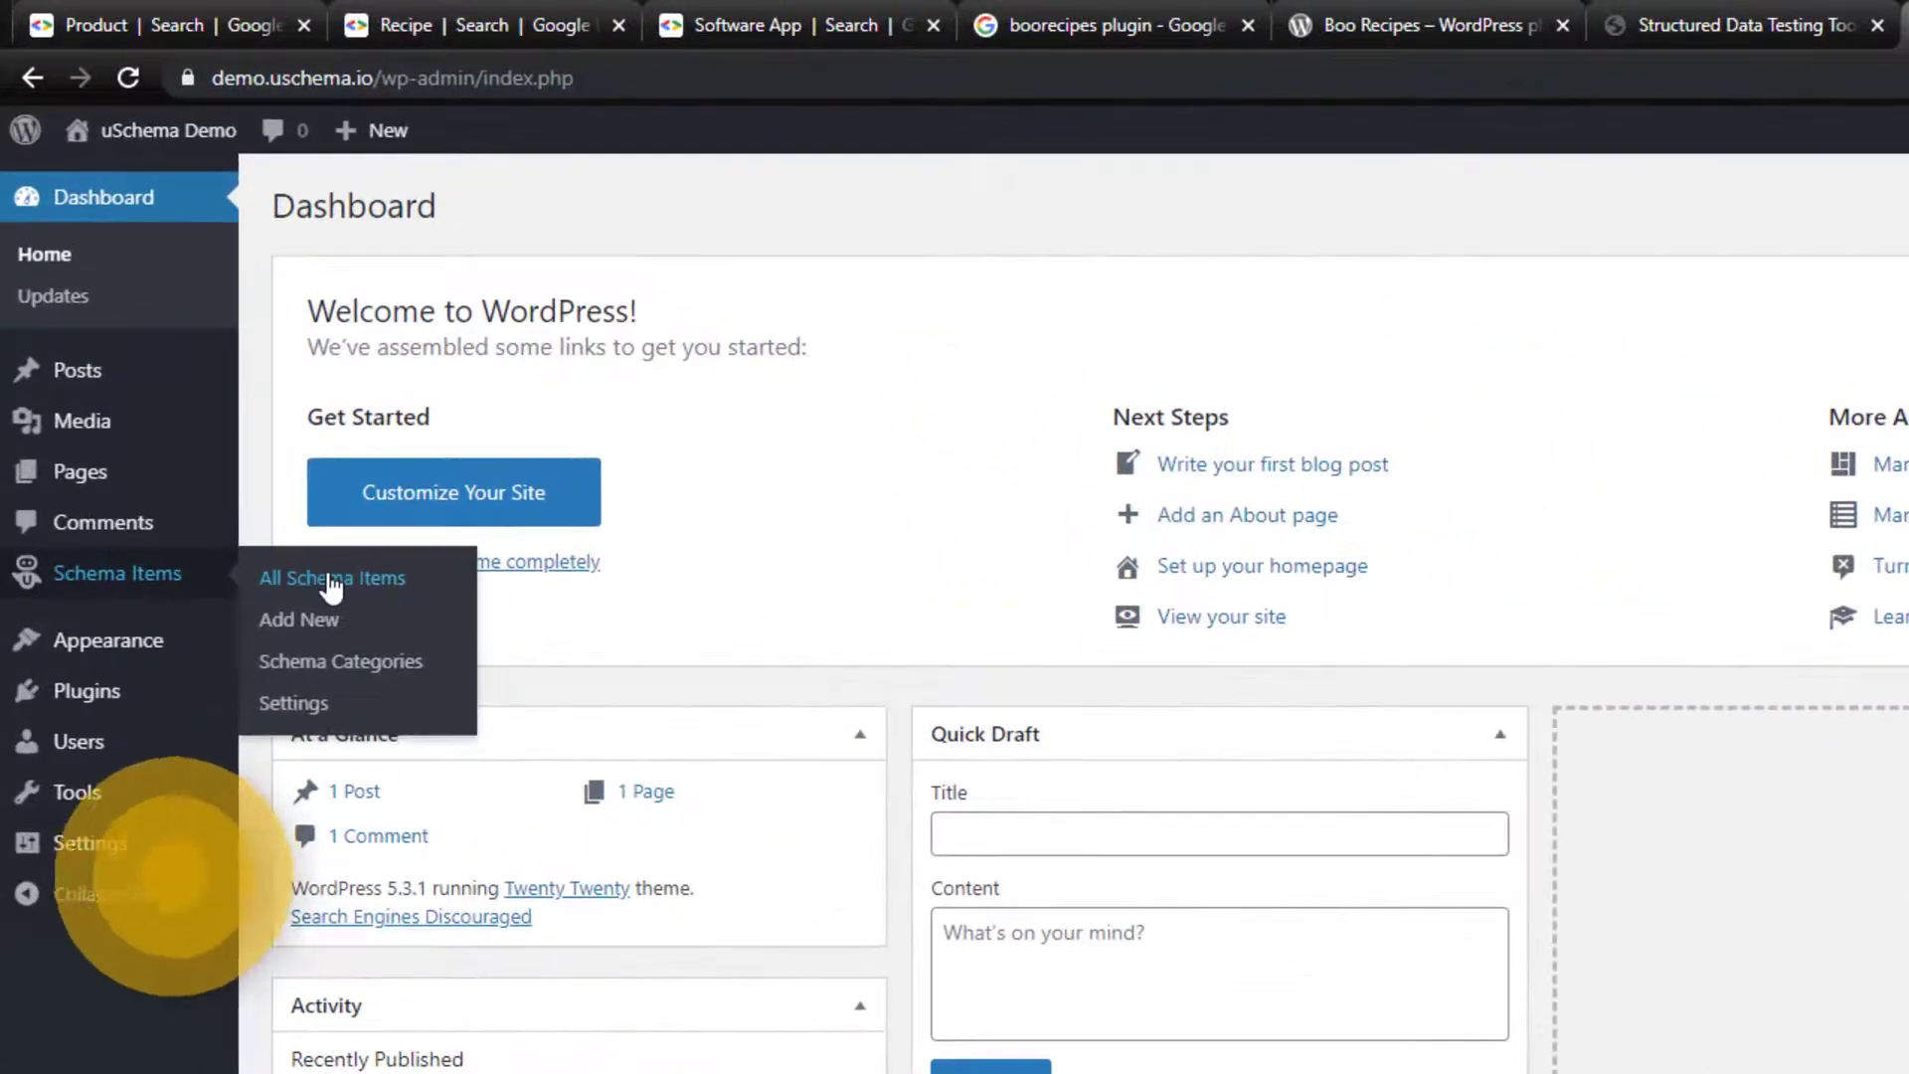
pyautogui.click(331, 583)
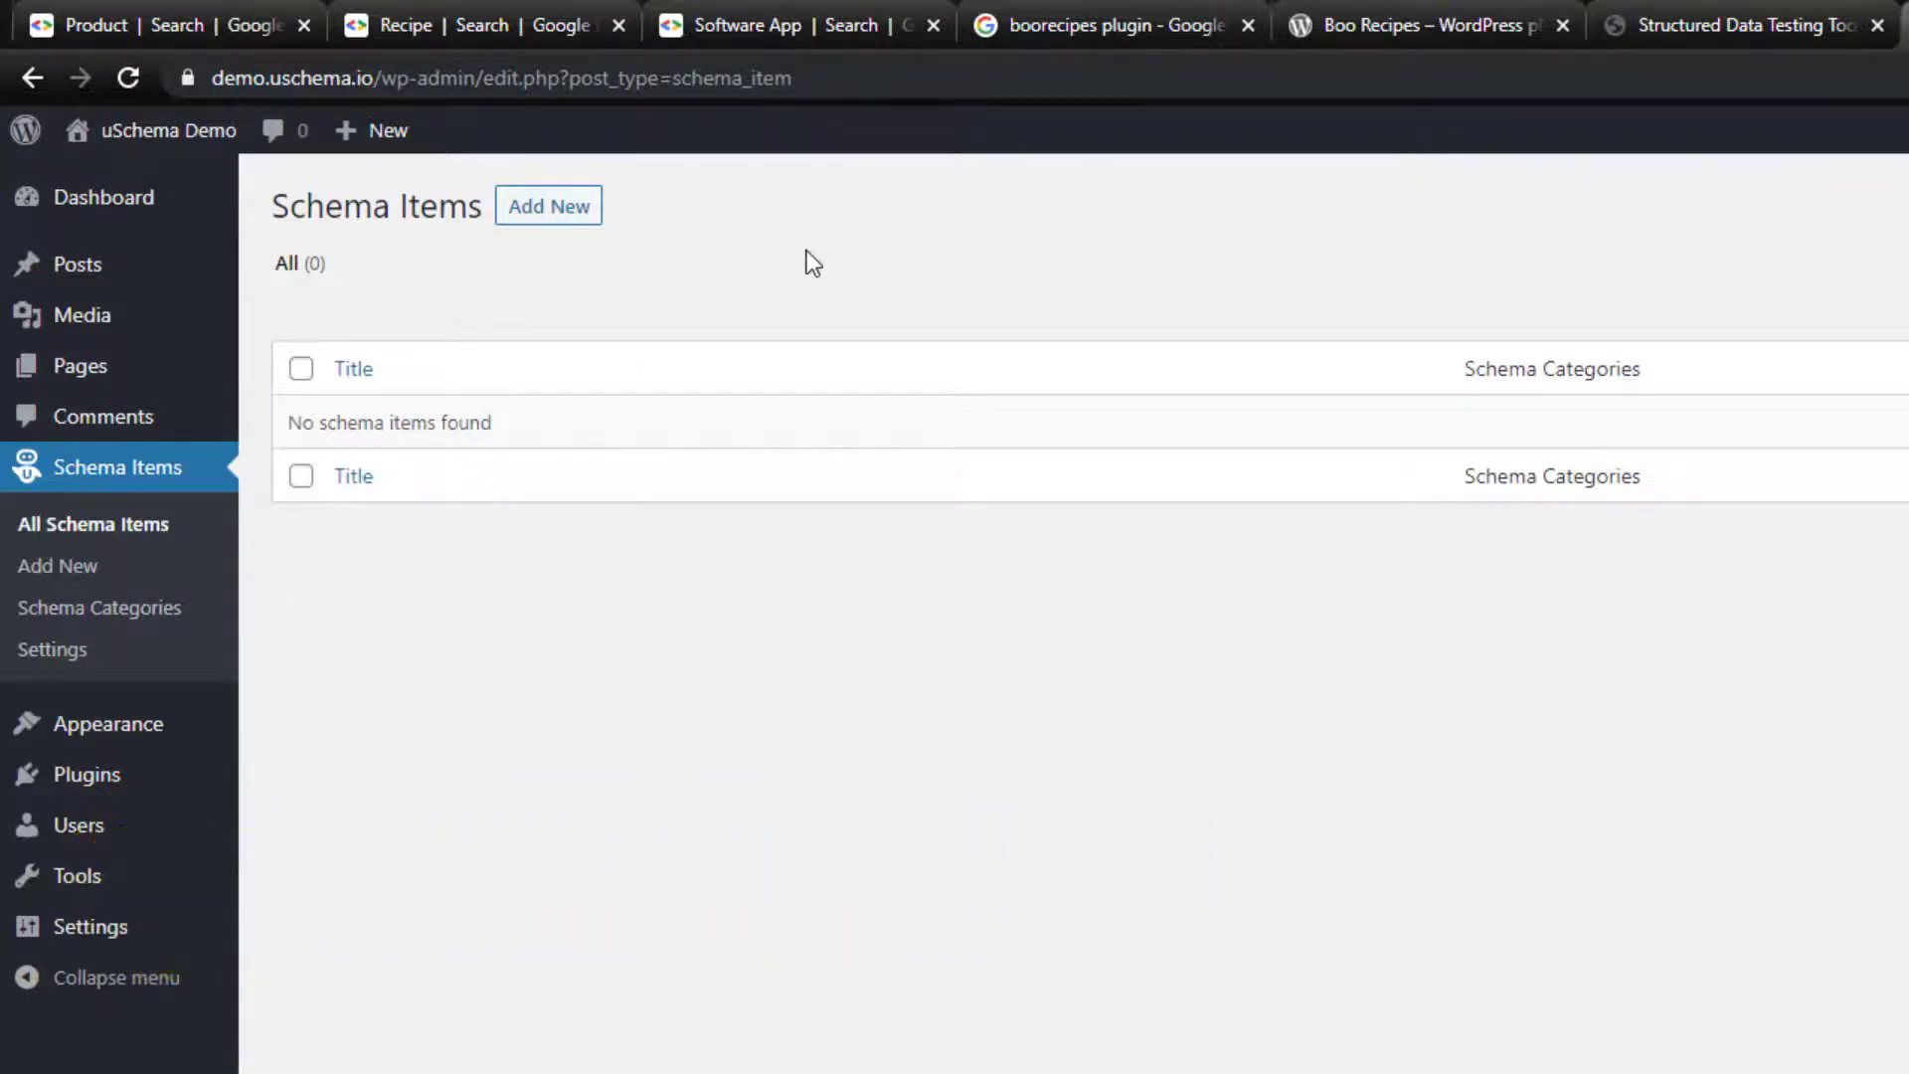
pyautogui.click(1585, 30)
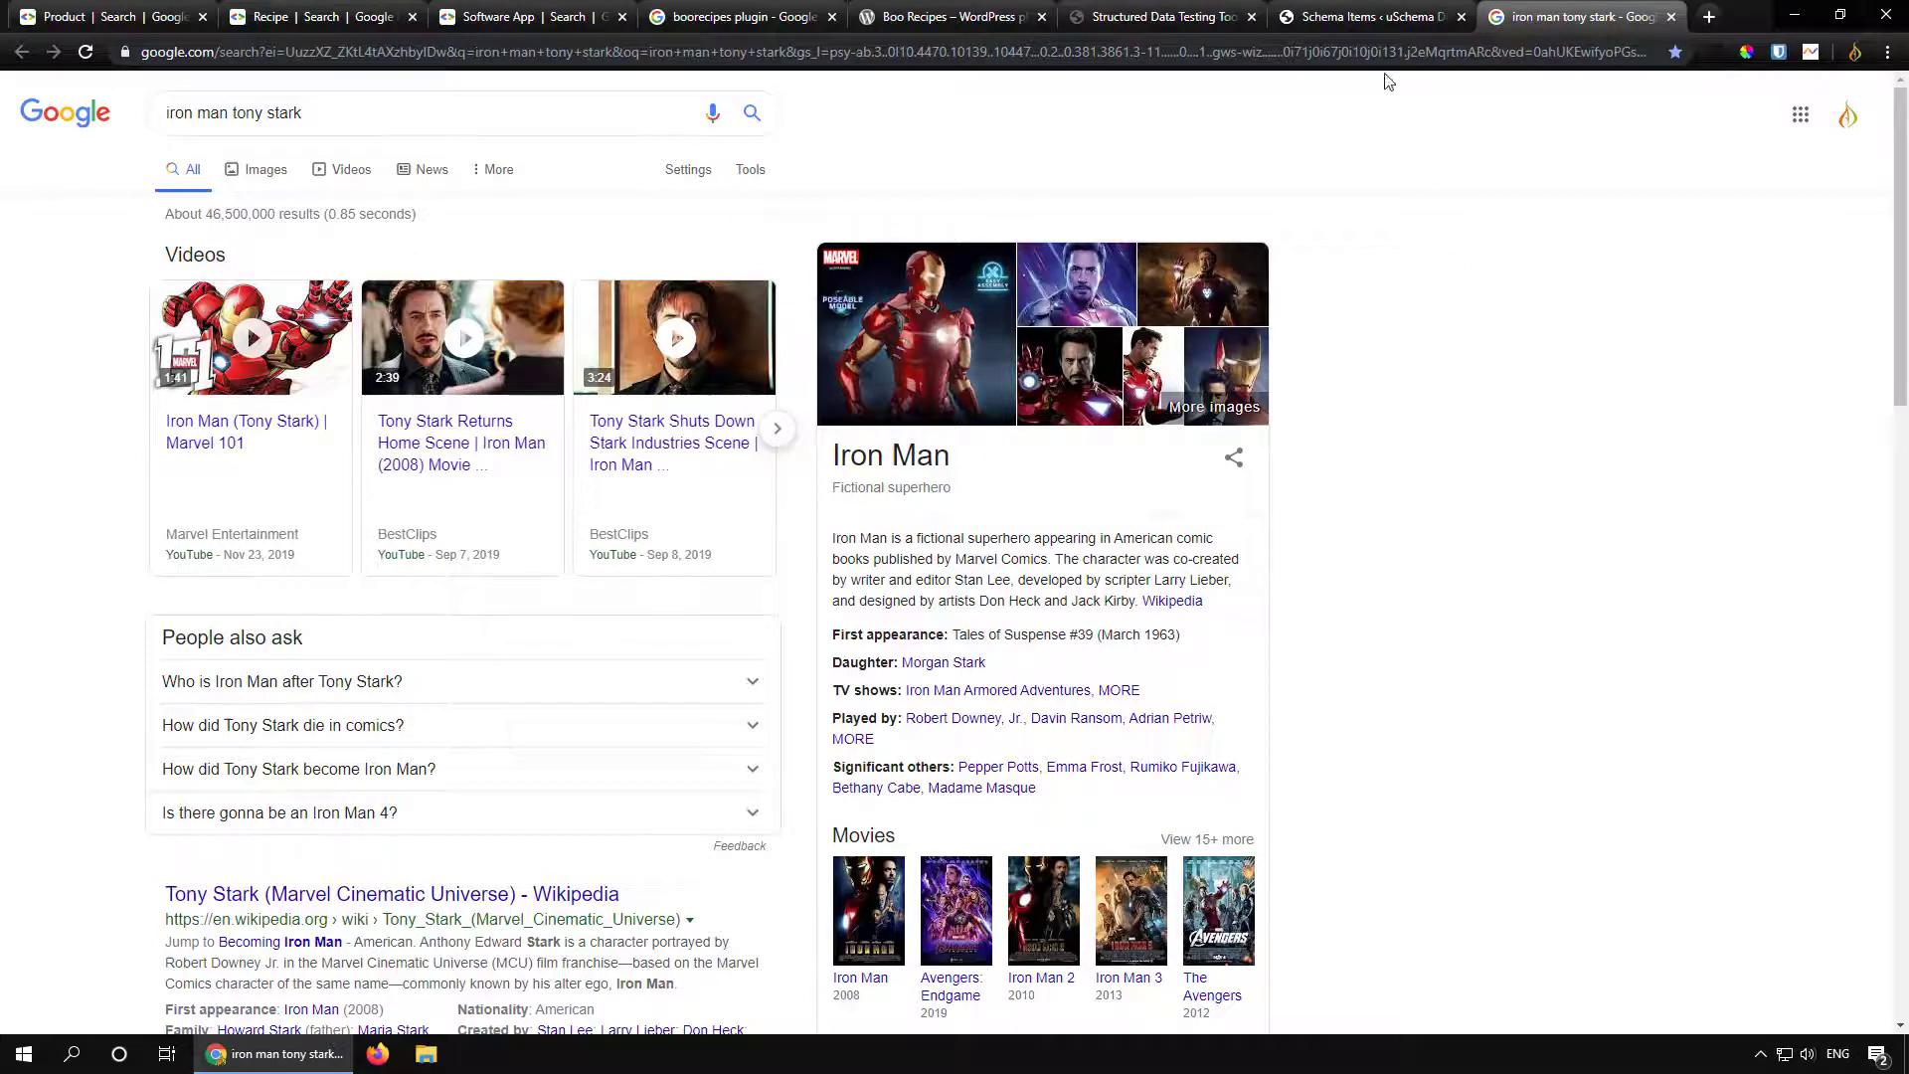
pyautogui.click(1368, 28)
# Step: Add a new schema item titled "Iron Man" with Person as its main schema type
pyautogui.click(358, 144)
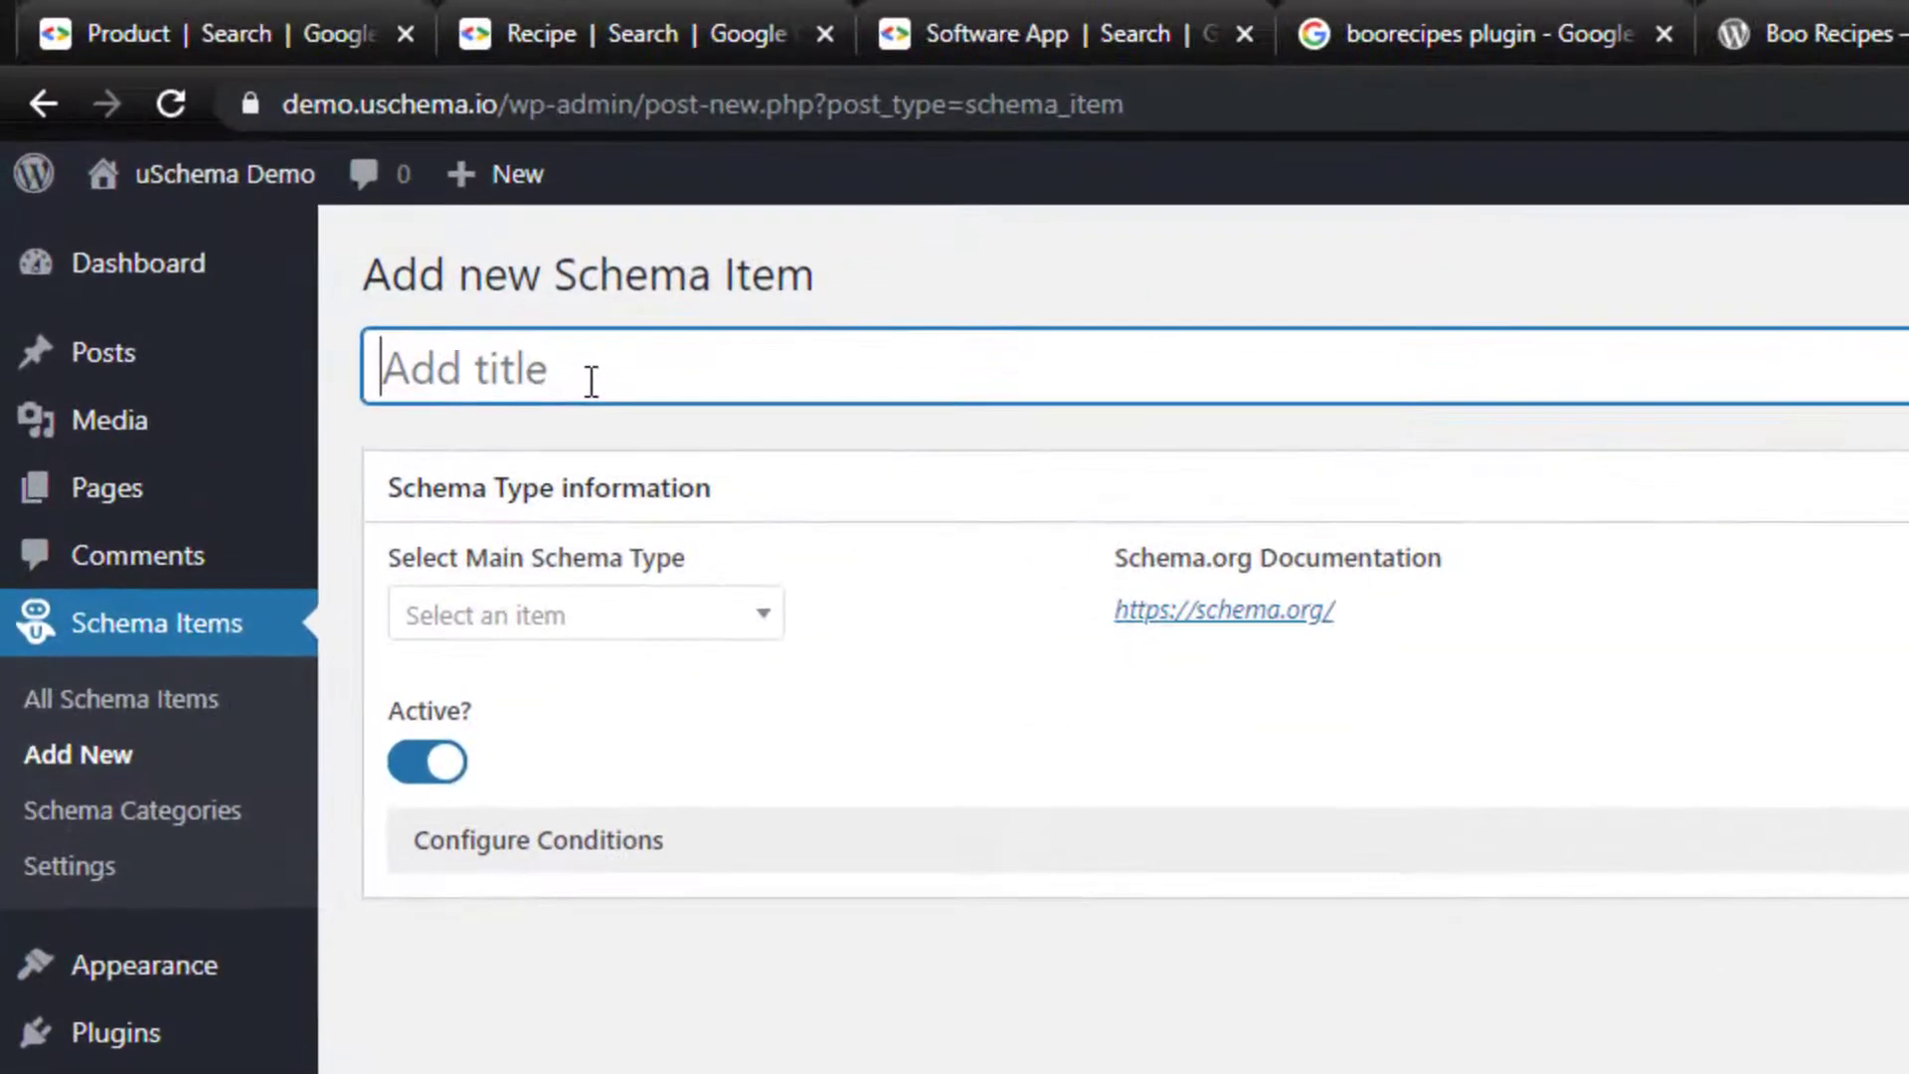
pyautogui.write('Iron Man')
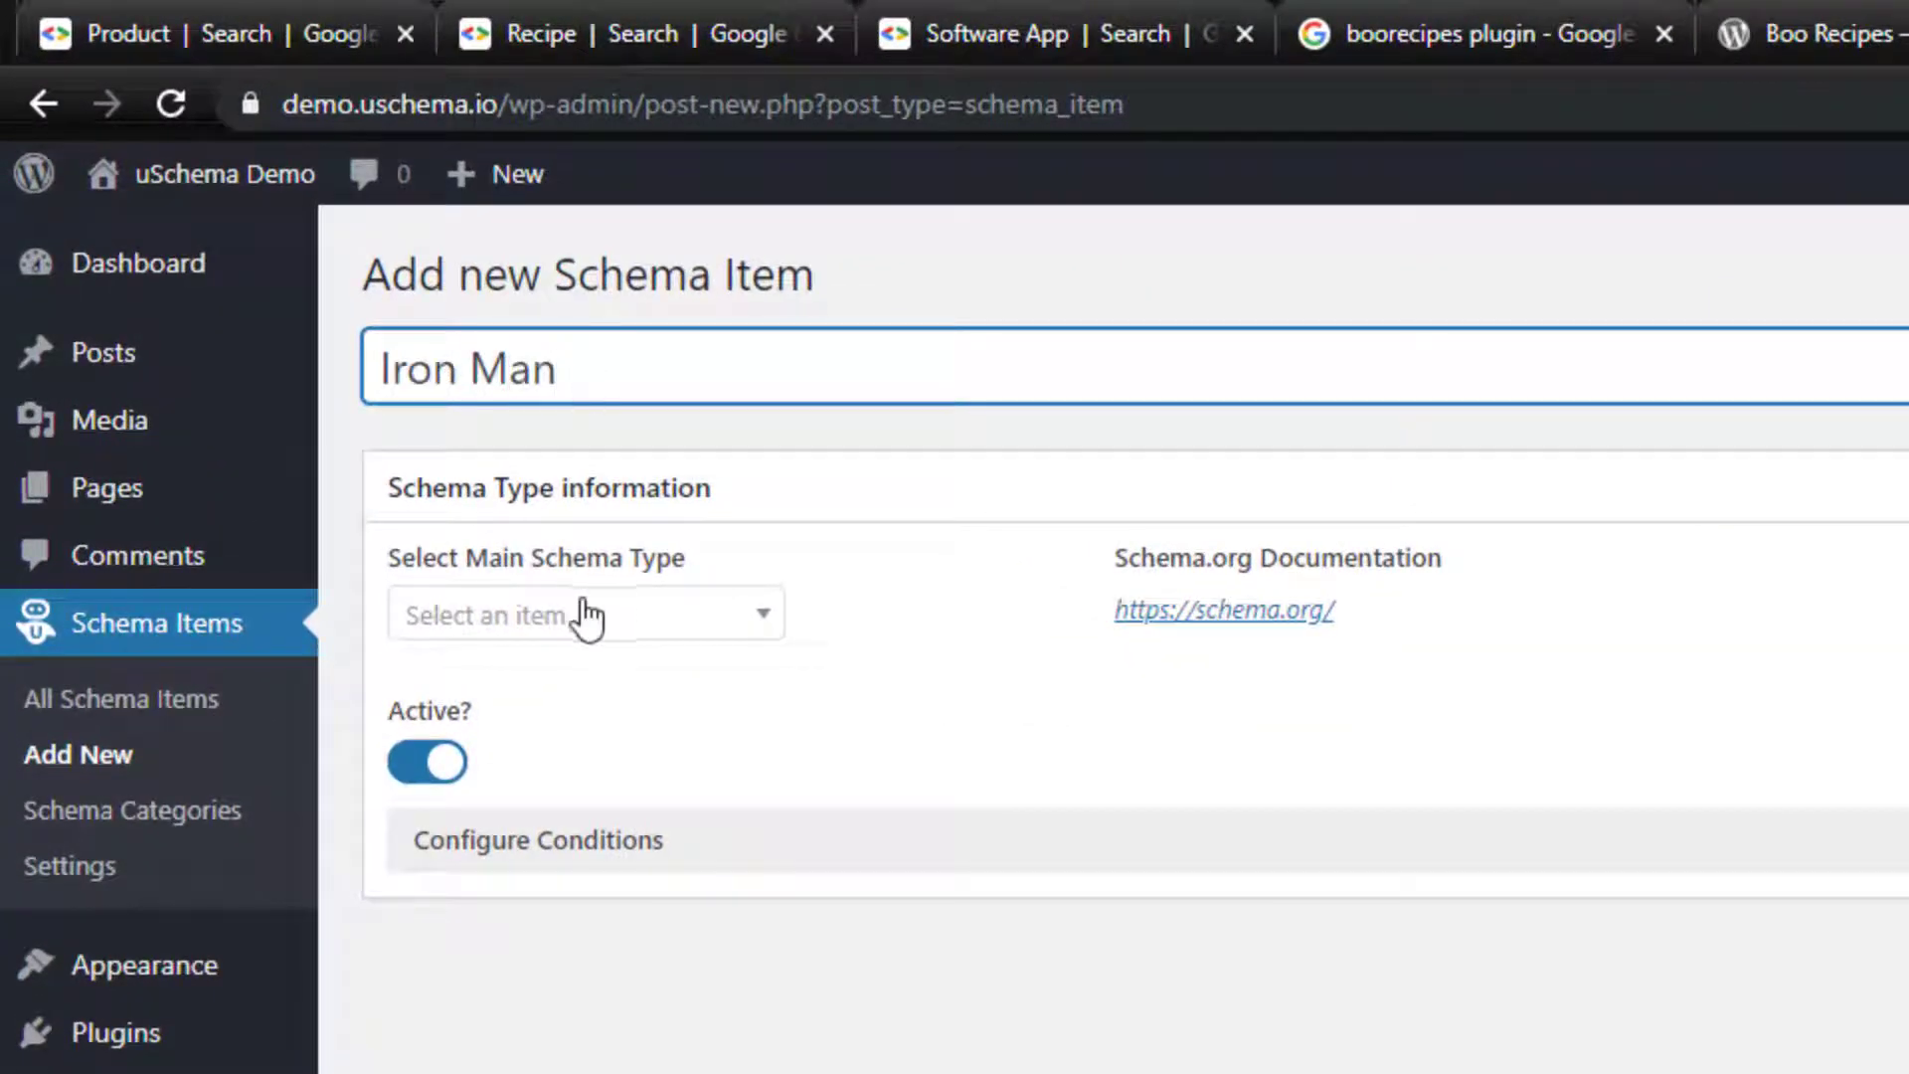
pyautogui.click(725, 626)
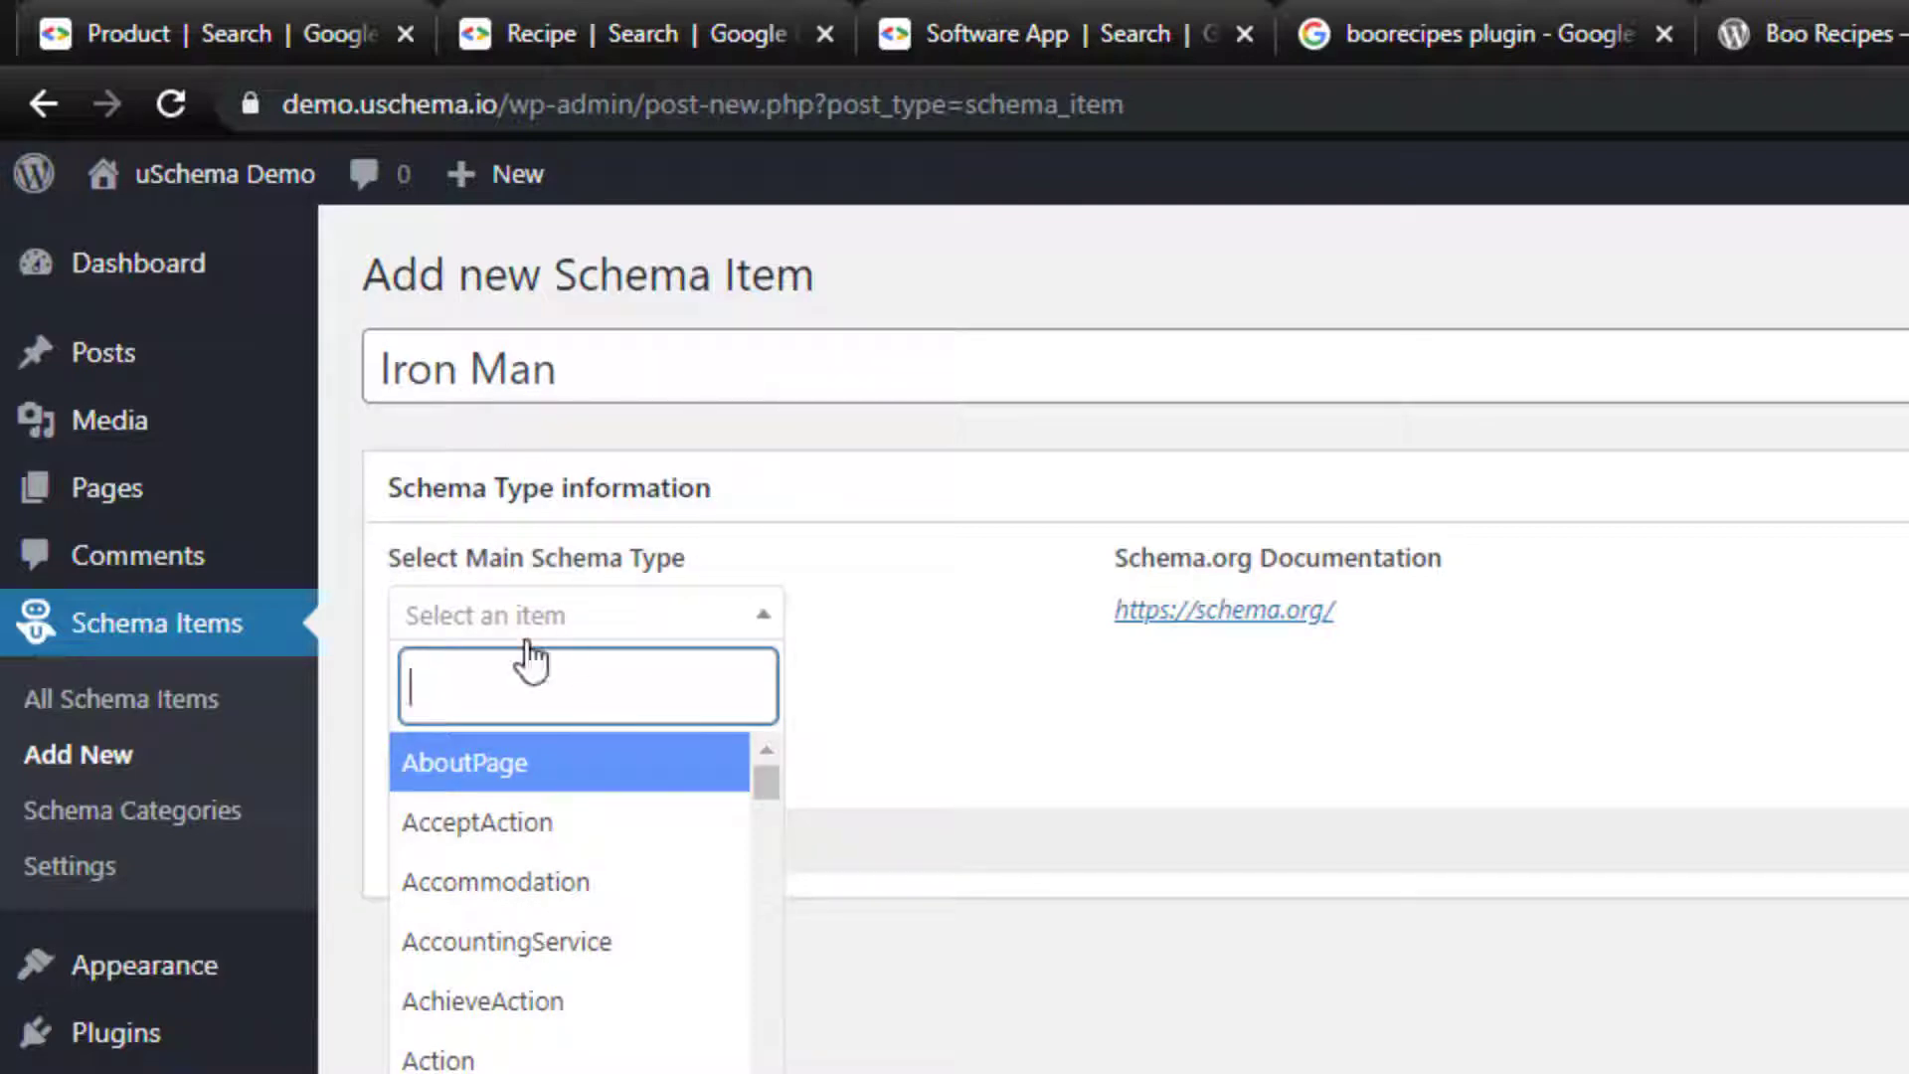
pyautogui.write('Perso')
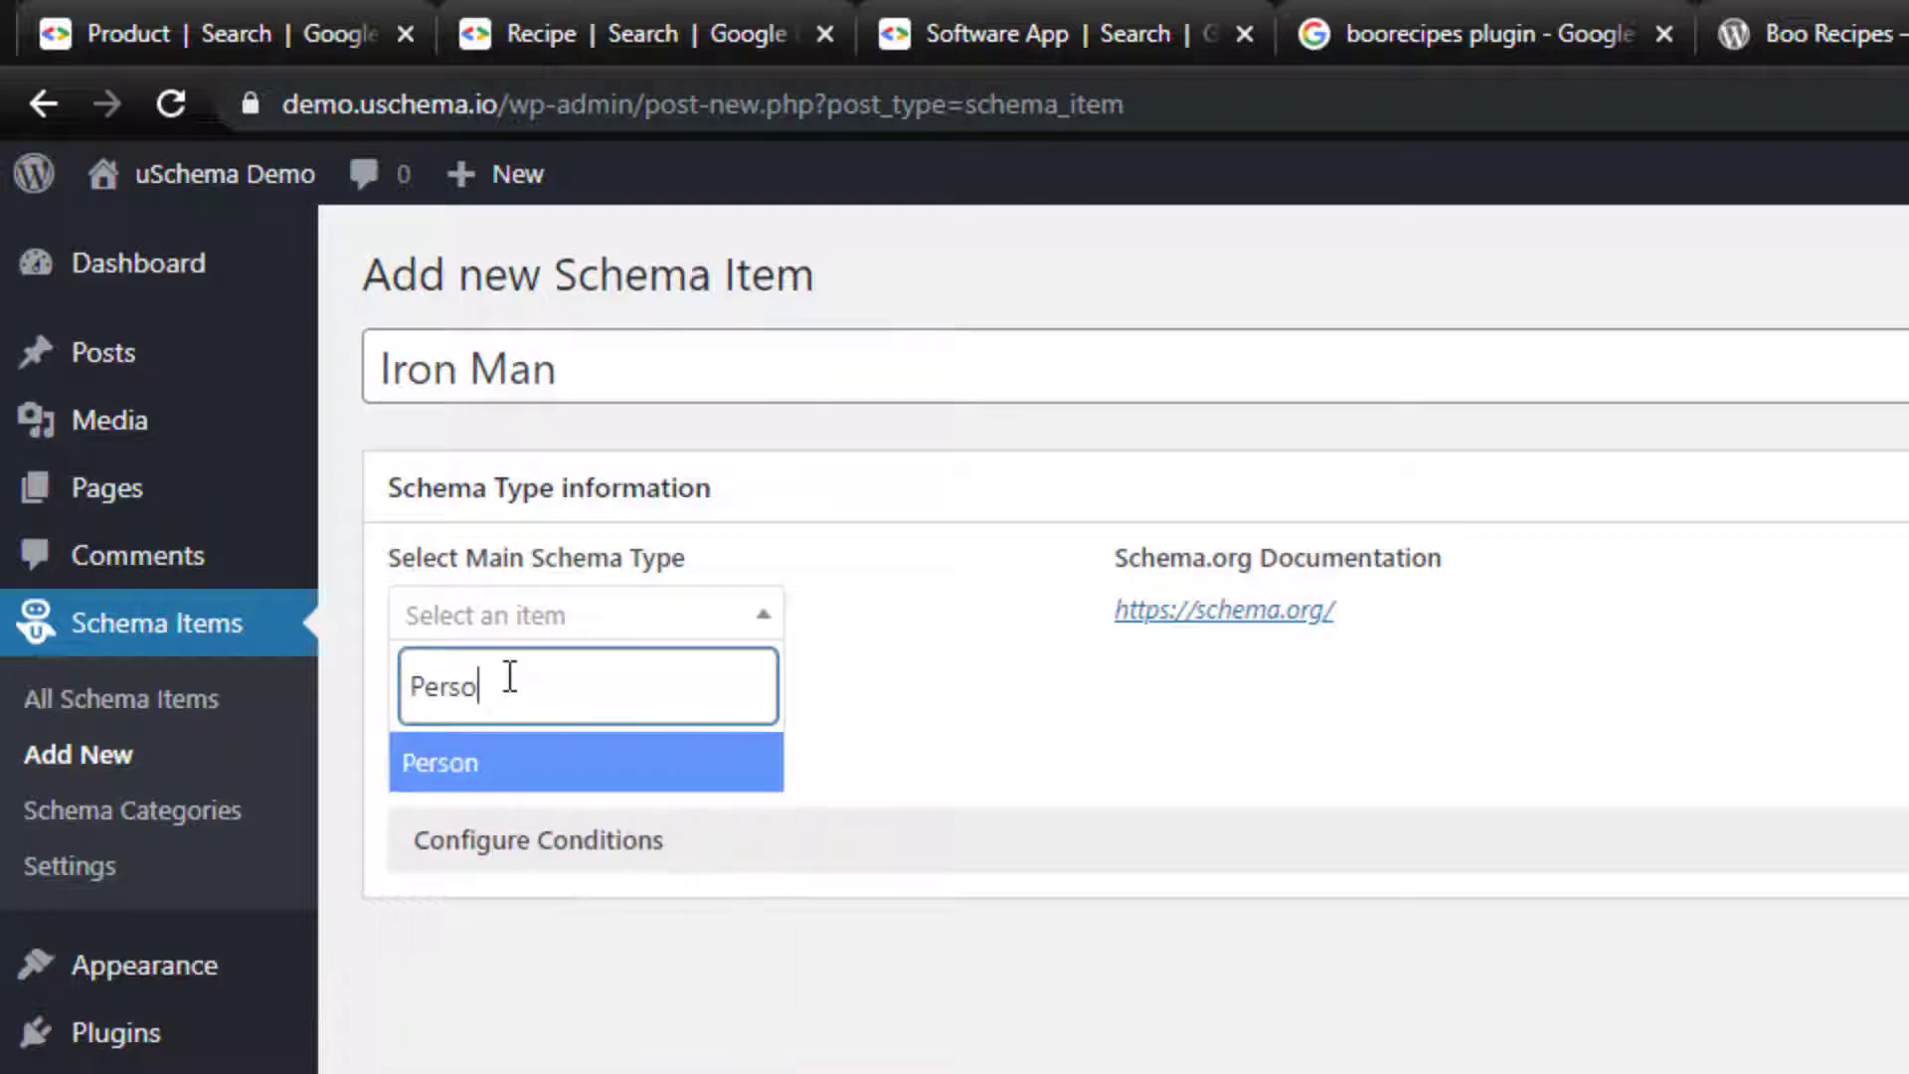
pyautogui.click(439, 774)
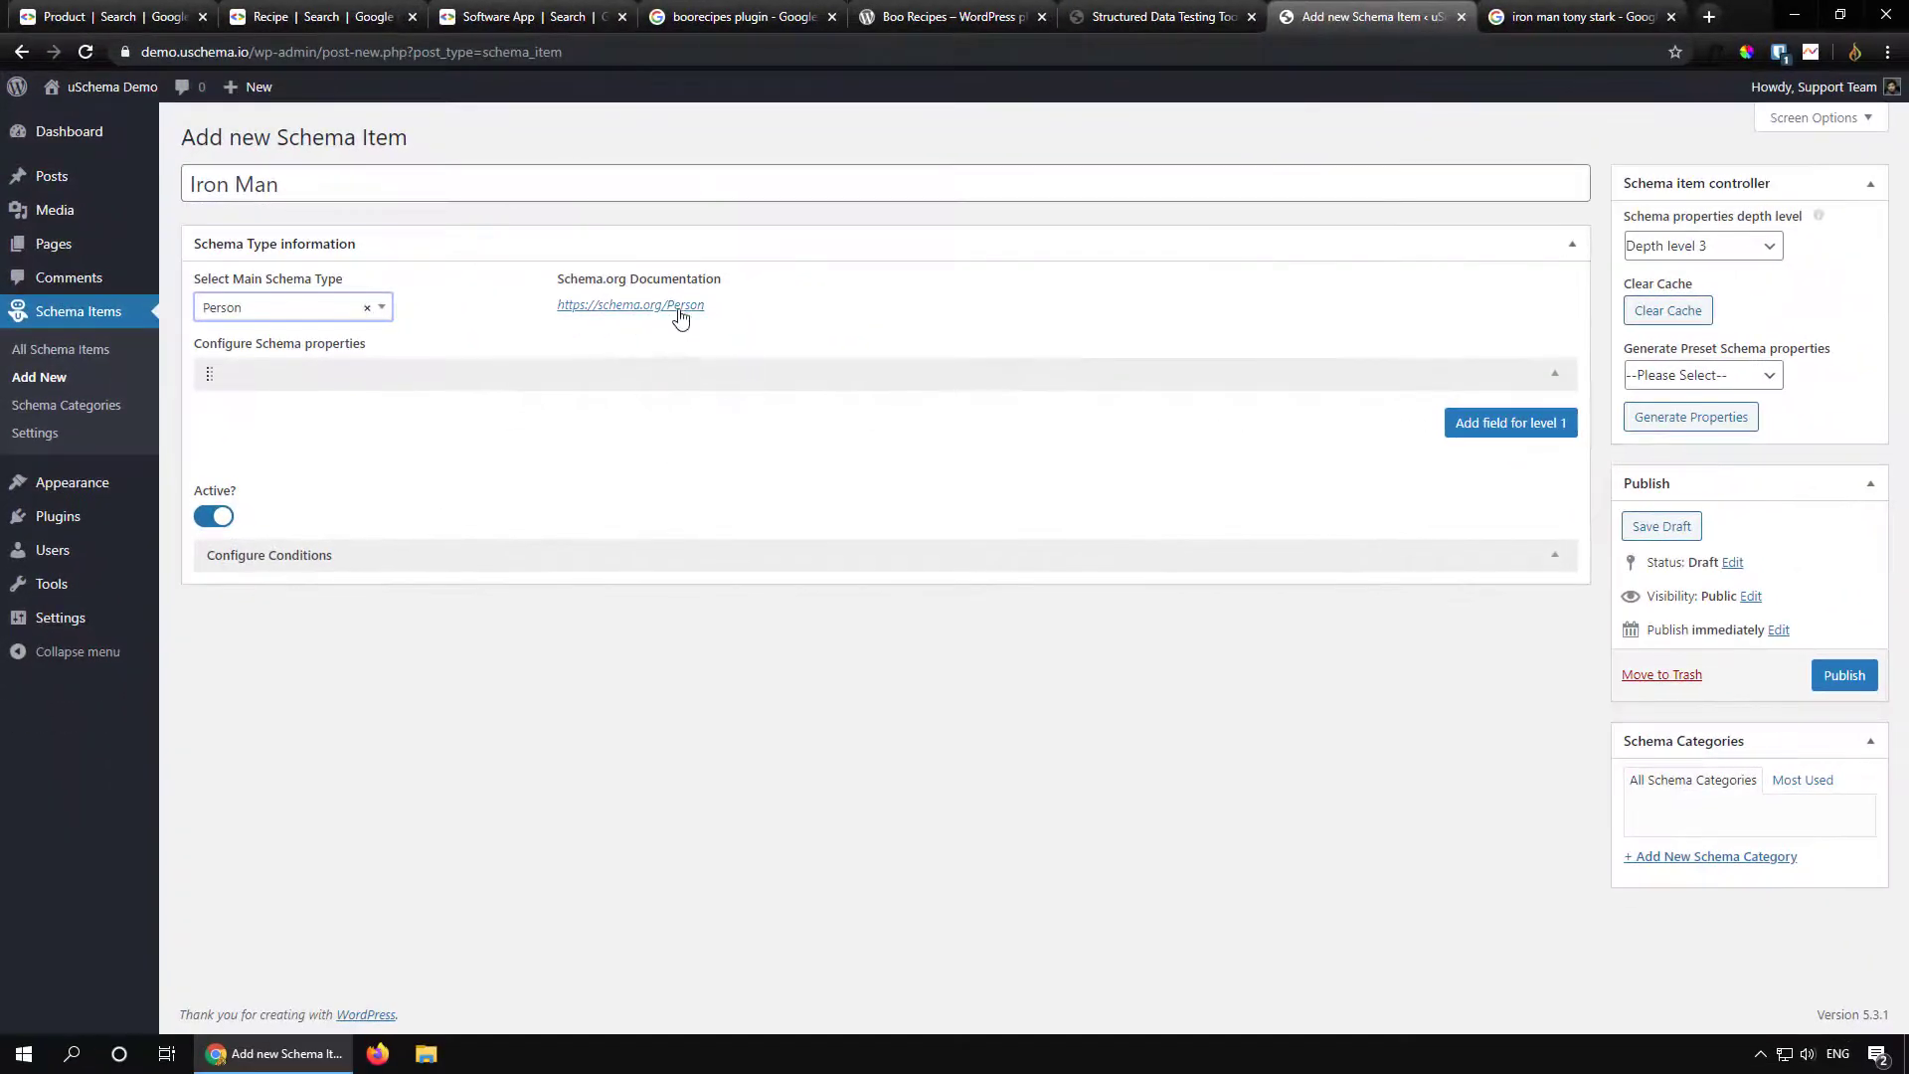
# Step: Look through the Person properties in the linked schema.org documentation and return to the new schema item
pyautogui.click(629, 306)
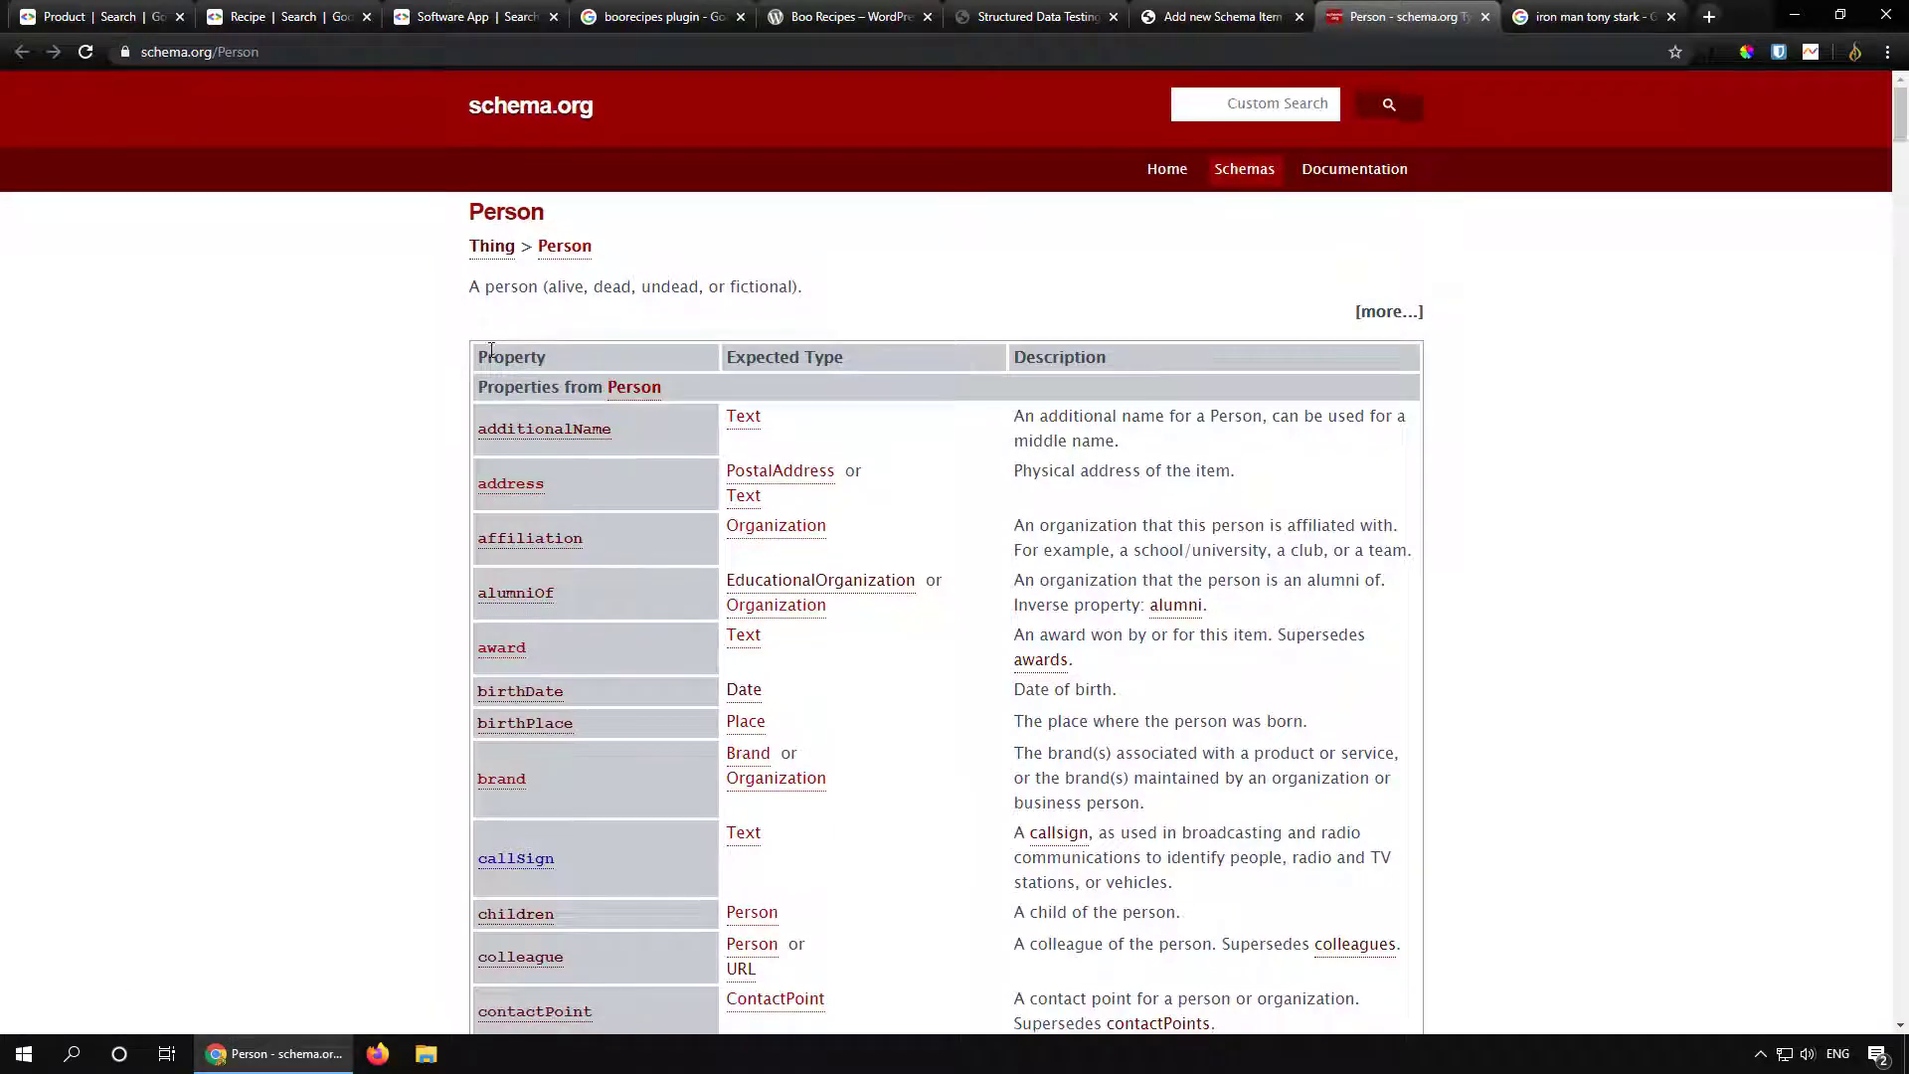
pyautogui.scroll(-18, 490, 350)
pyautogui.doubleClick(489, 345)
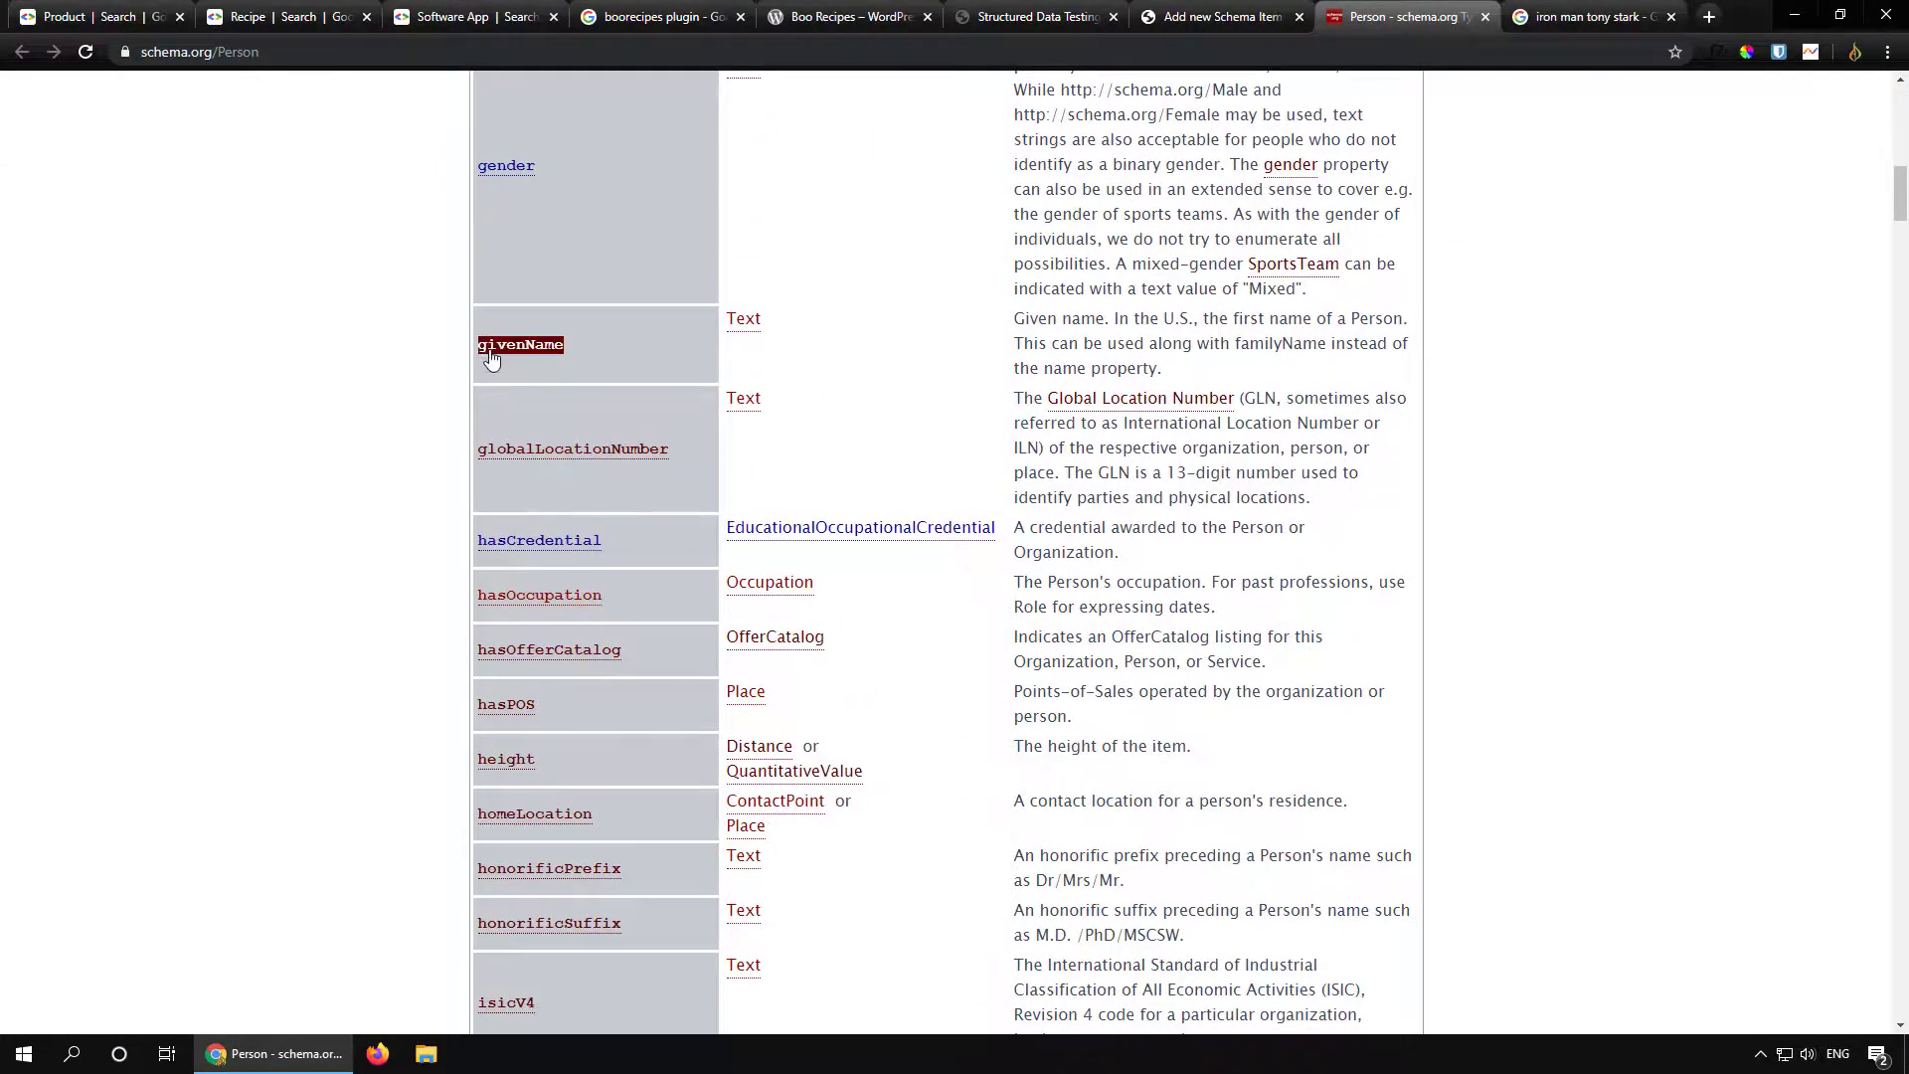
pyautogui.scroll(8, 315, 349)
pyautogui.click(1230, 18)
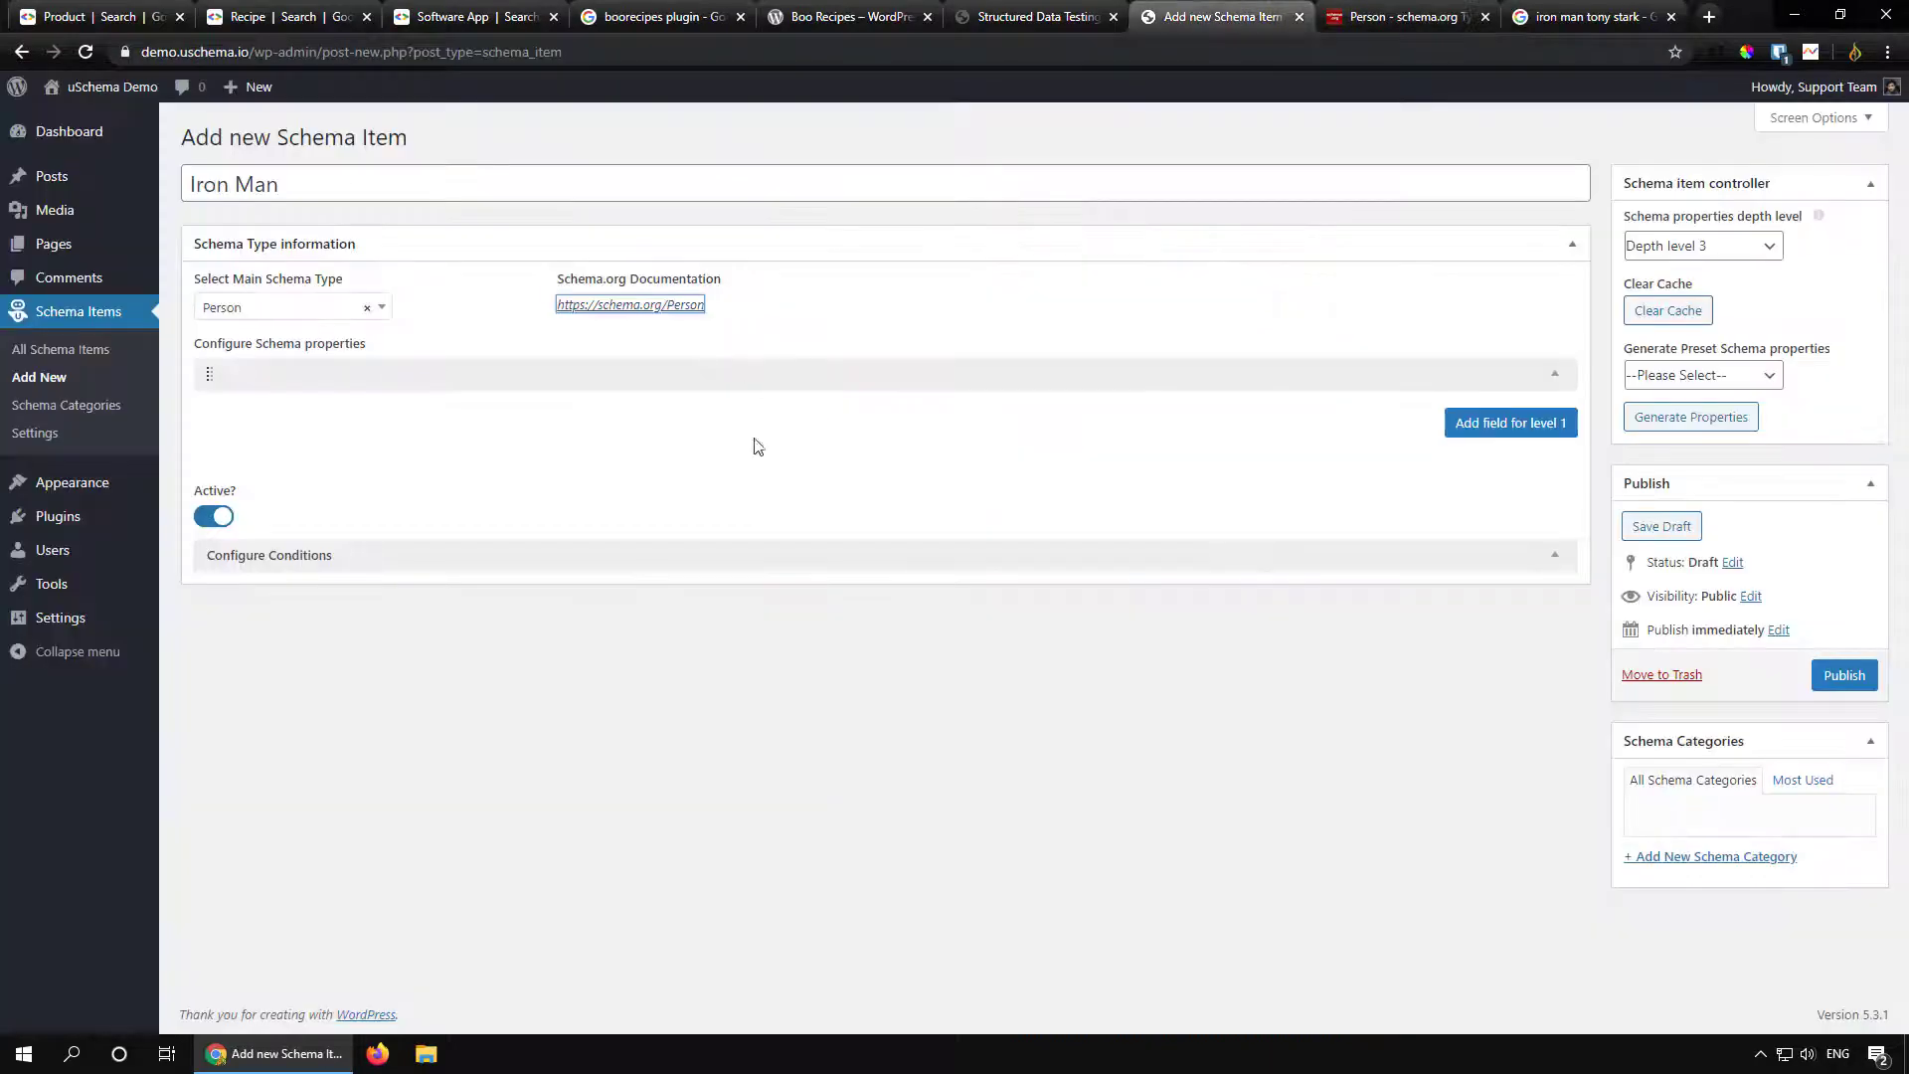
# Step: Configure the first schema property with the property ID name and the value "Iron Man"
pyautogui.click(300, 376)
pyautogui.click(345, 449)
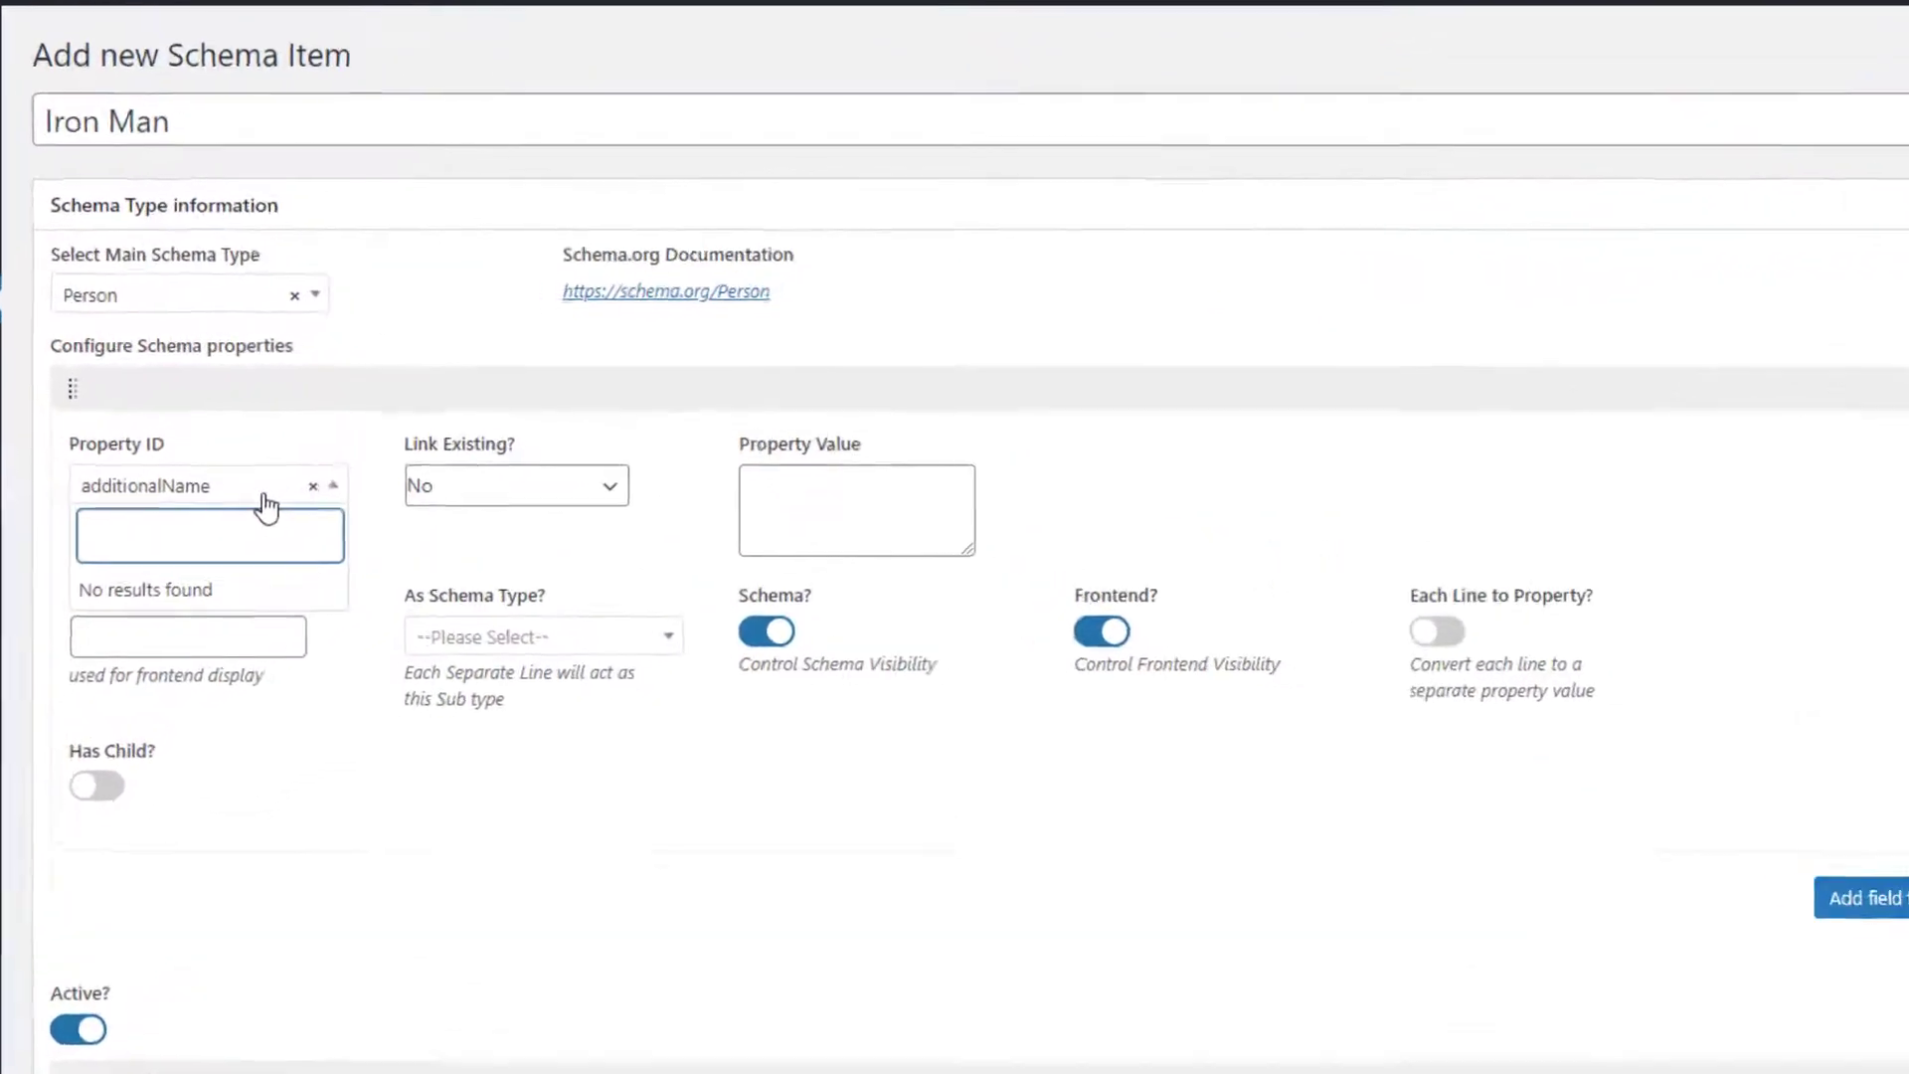
pyautogui.write('name')
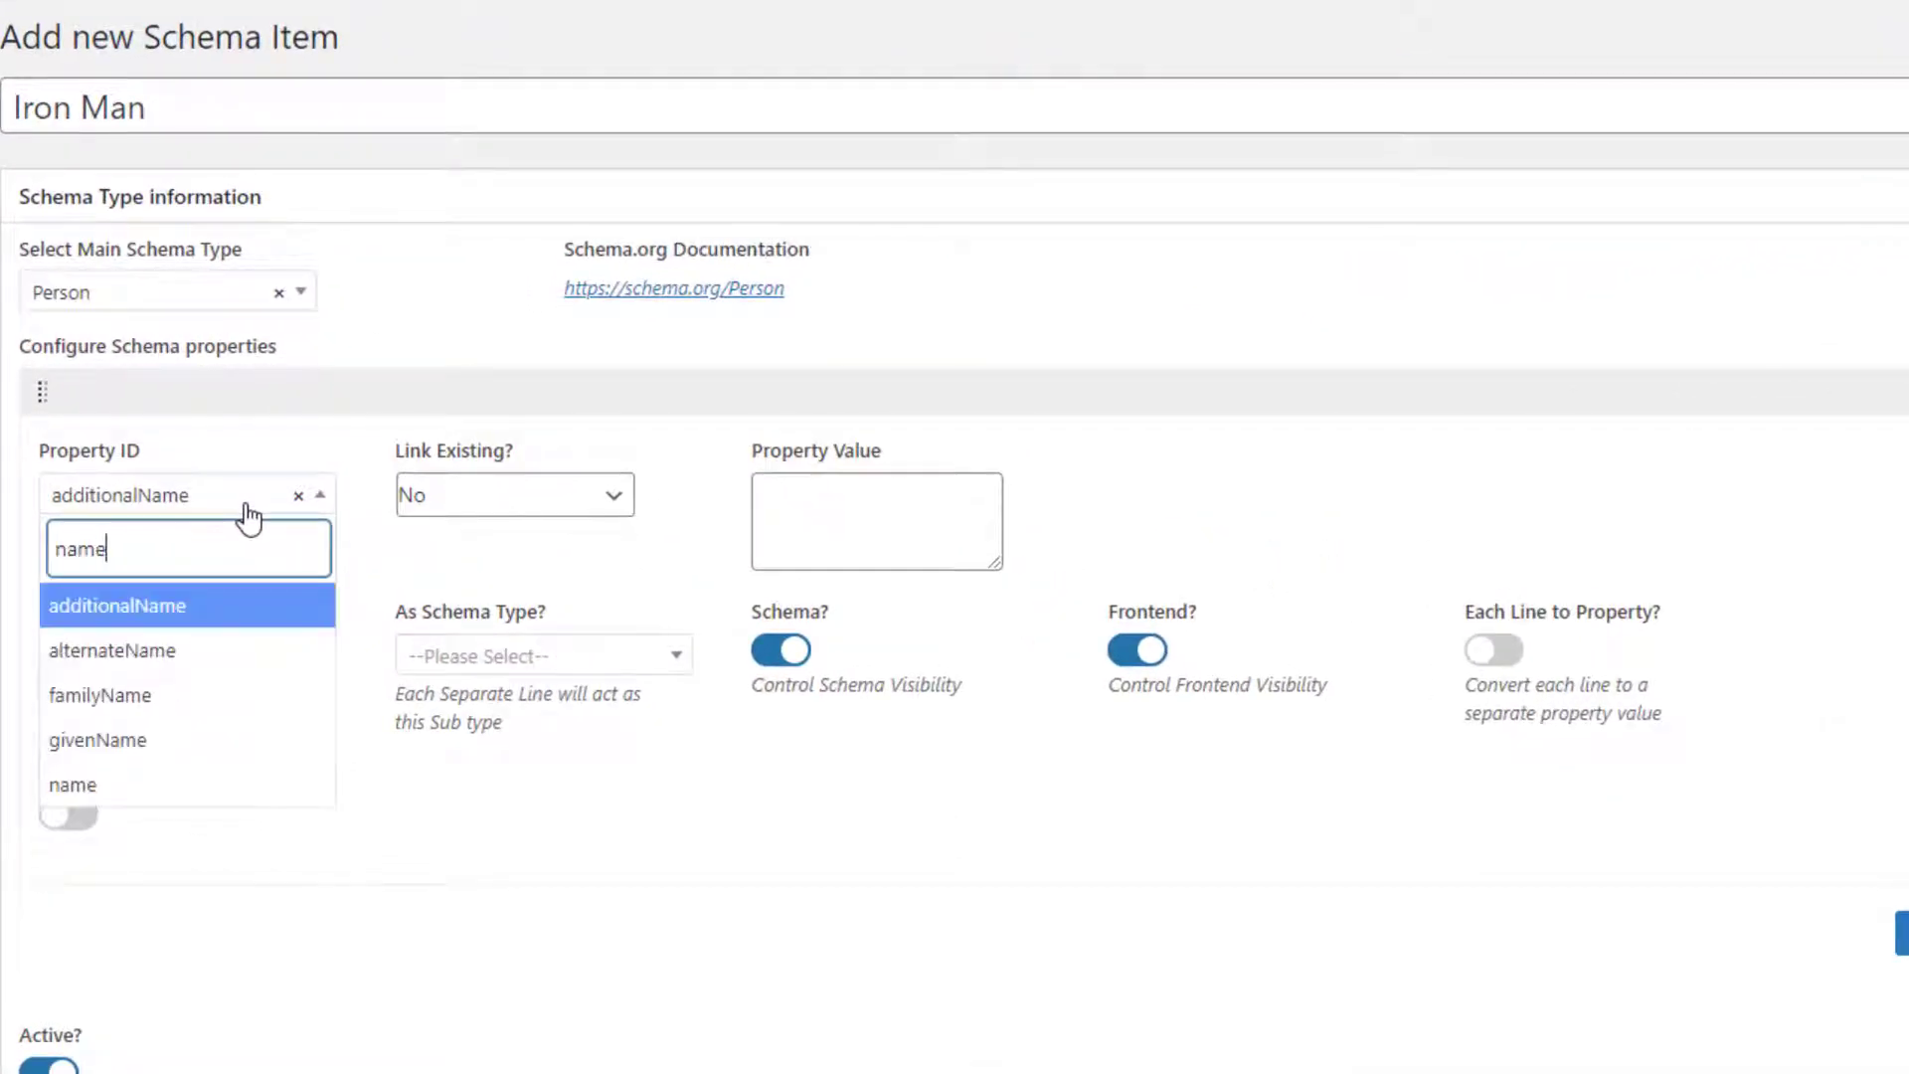
pyautogui.click(141, 785)
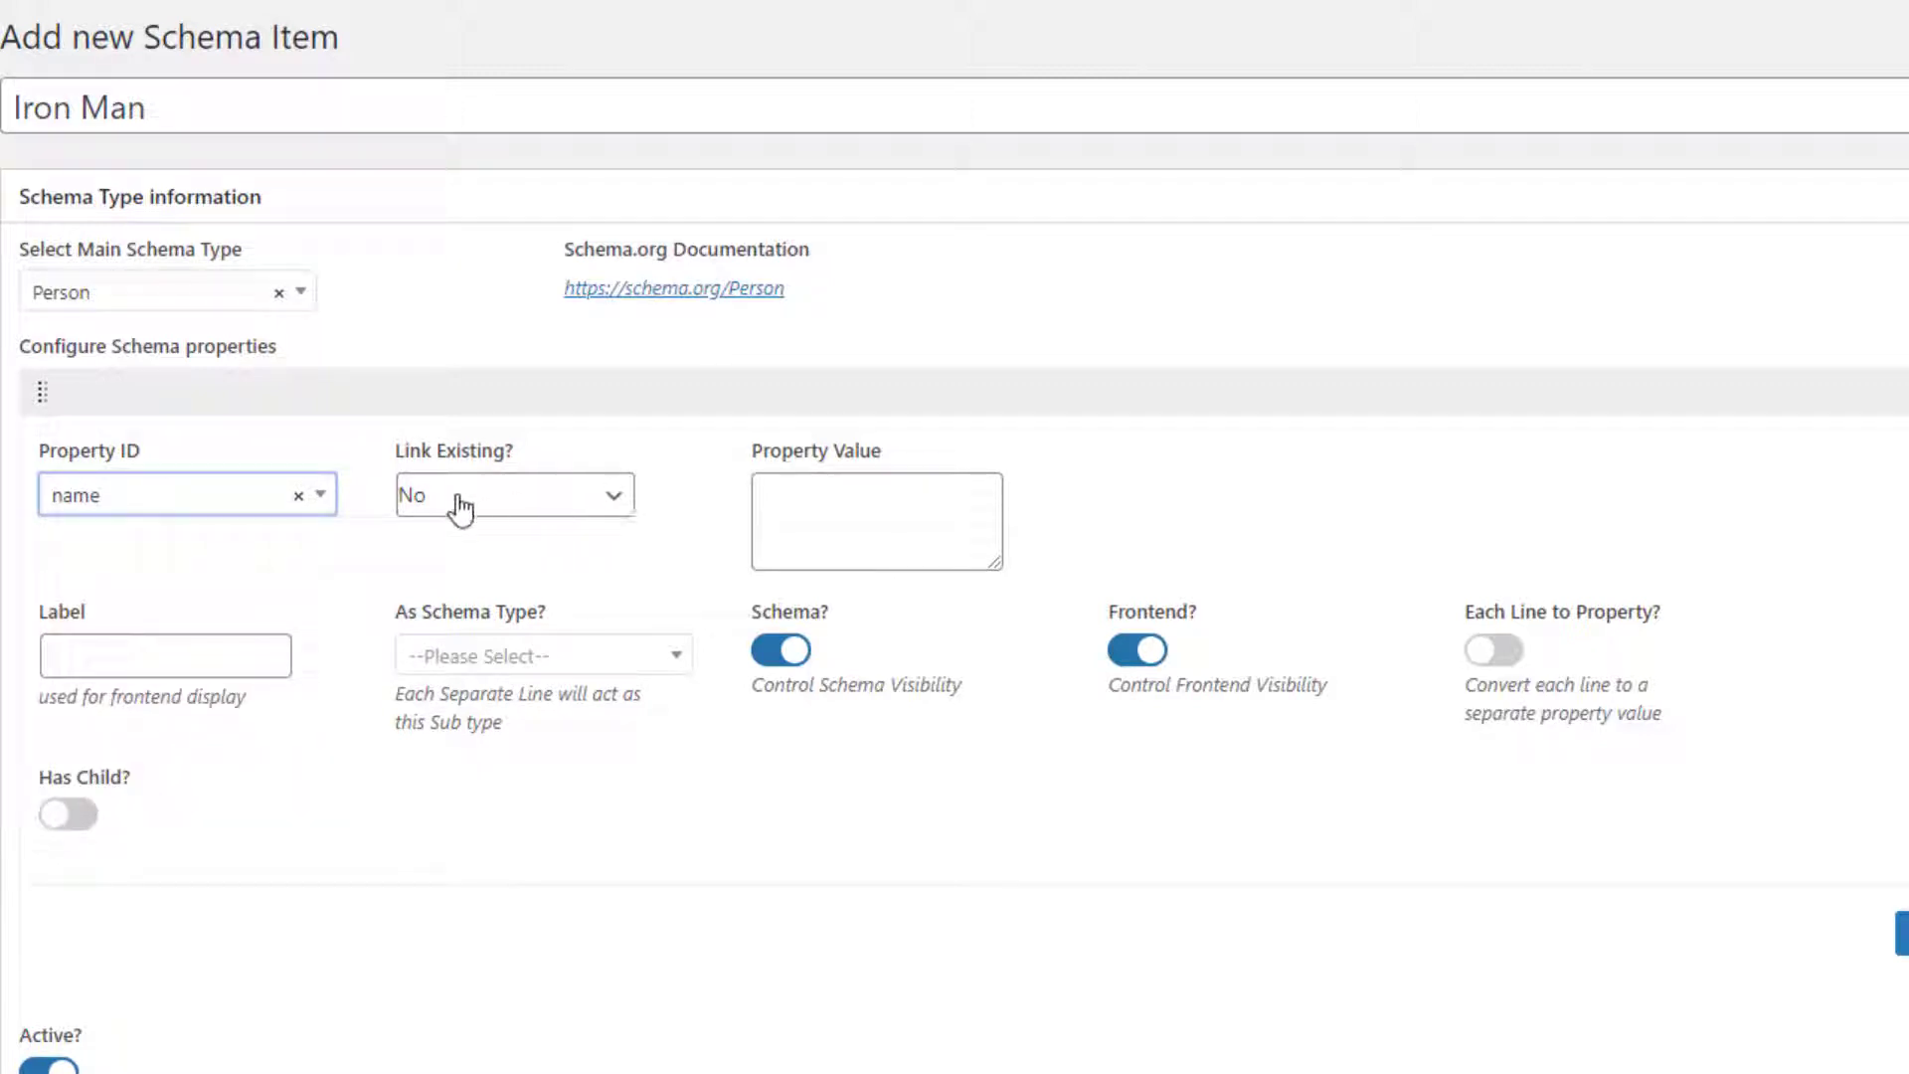
pyautogui.click(823, 507)
pyautogui.write('Iron Man')
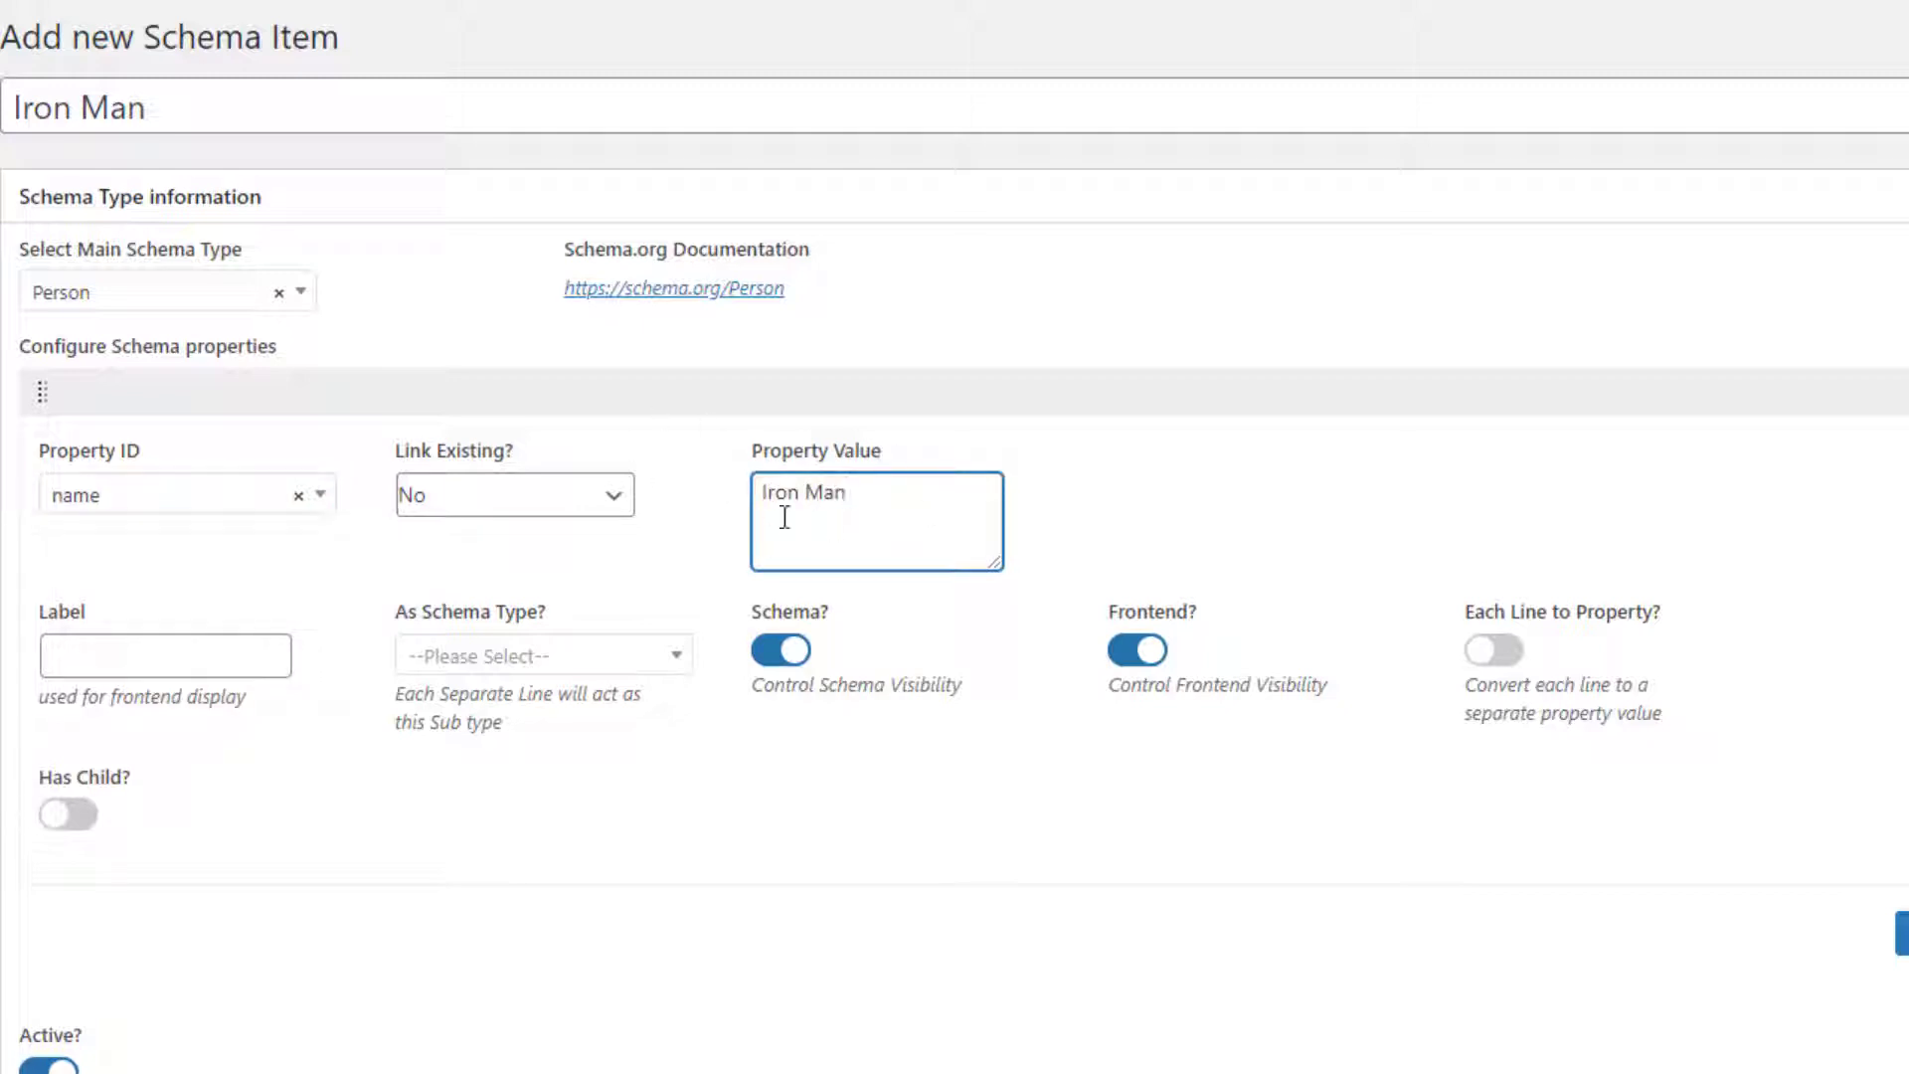
# Step: Extend the new schema item's title to "Iron Man Schema item"
pyautogui.click(242, 96)
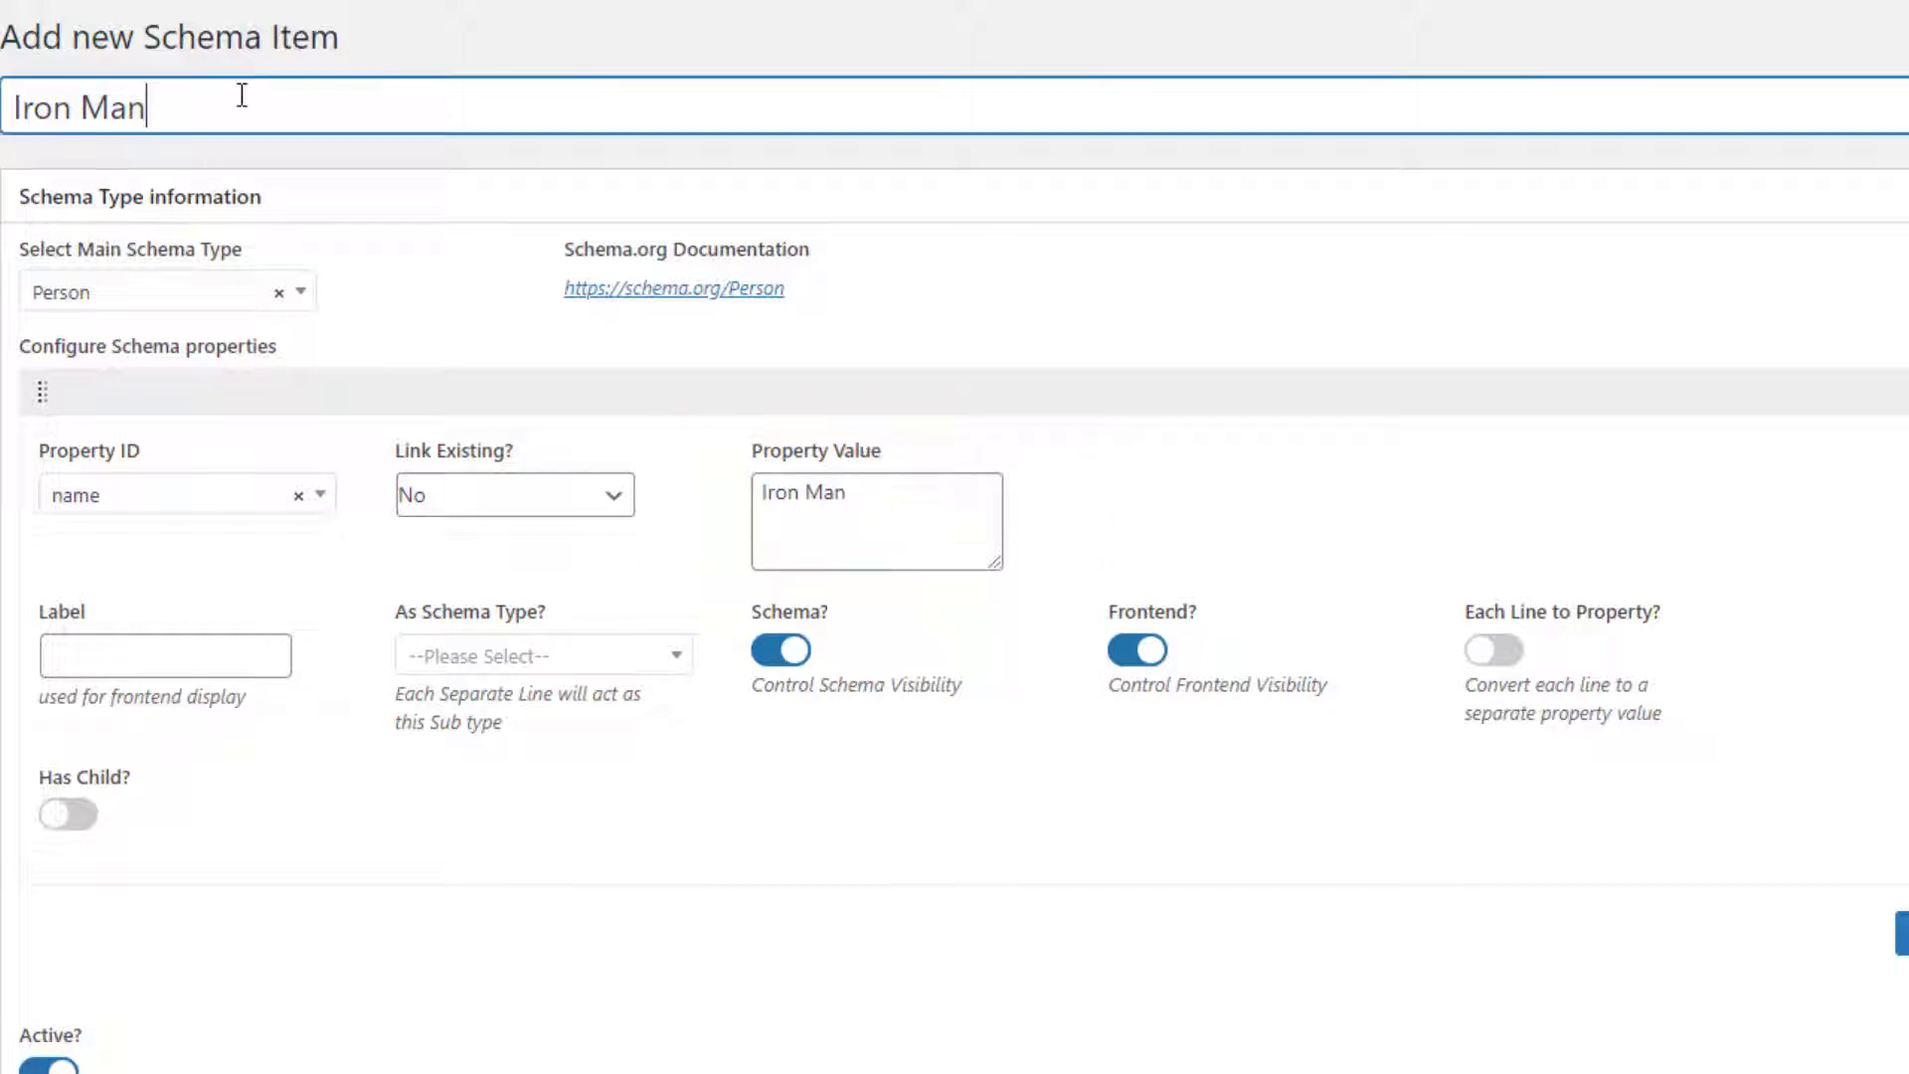
pyautogui.write('Schema item')
pyautogui.click(882, 507)
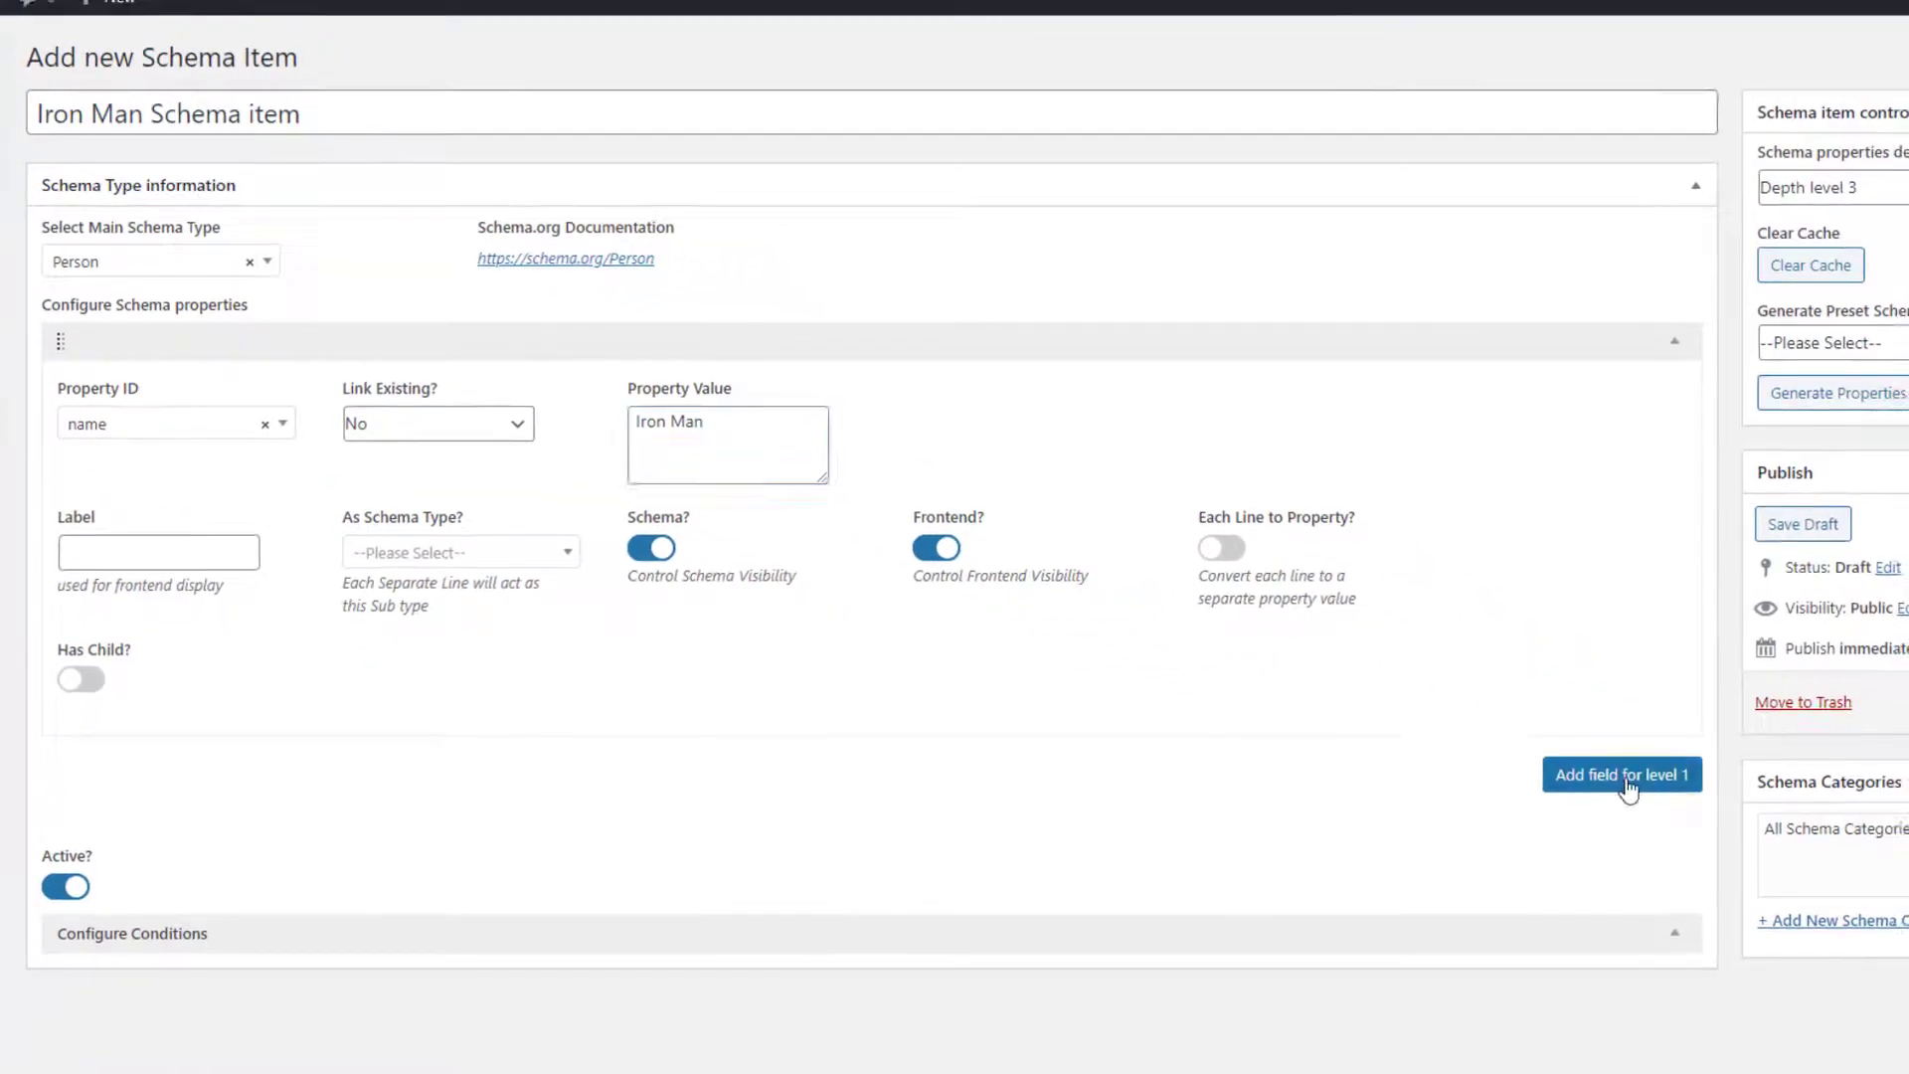
# Step: Add a second level 1 property with the property ID url and link it to the existing Post URL
pyautogui.click(1625, 779)
pyautogui.click(179, 848)
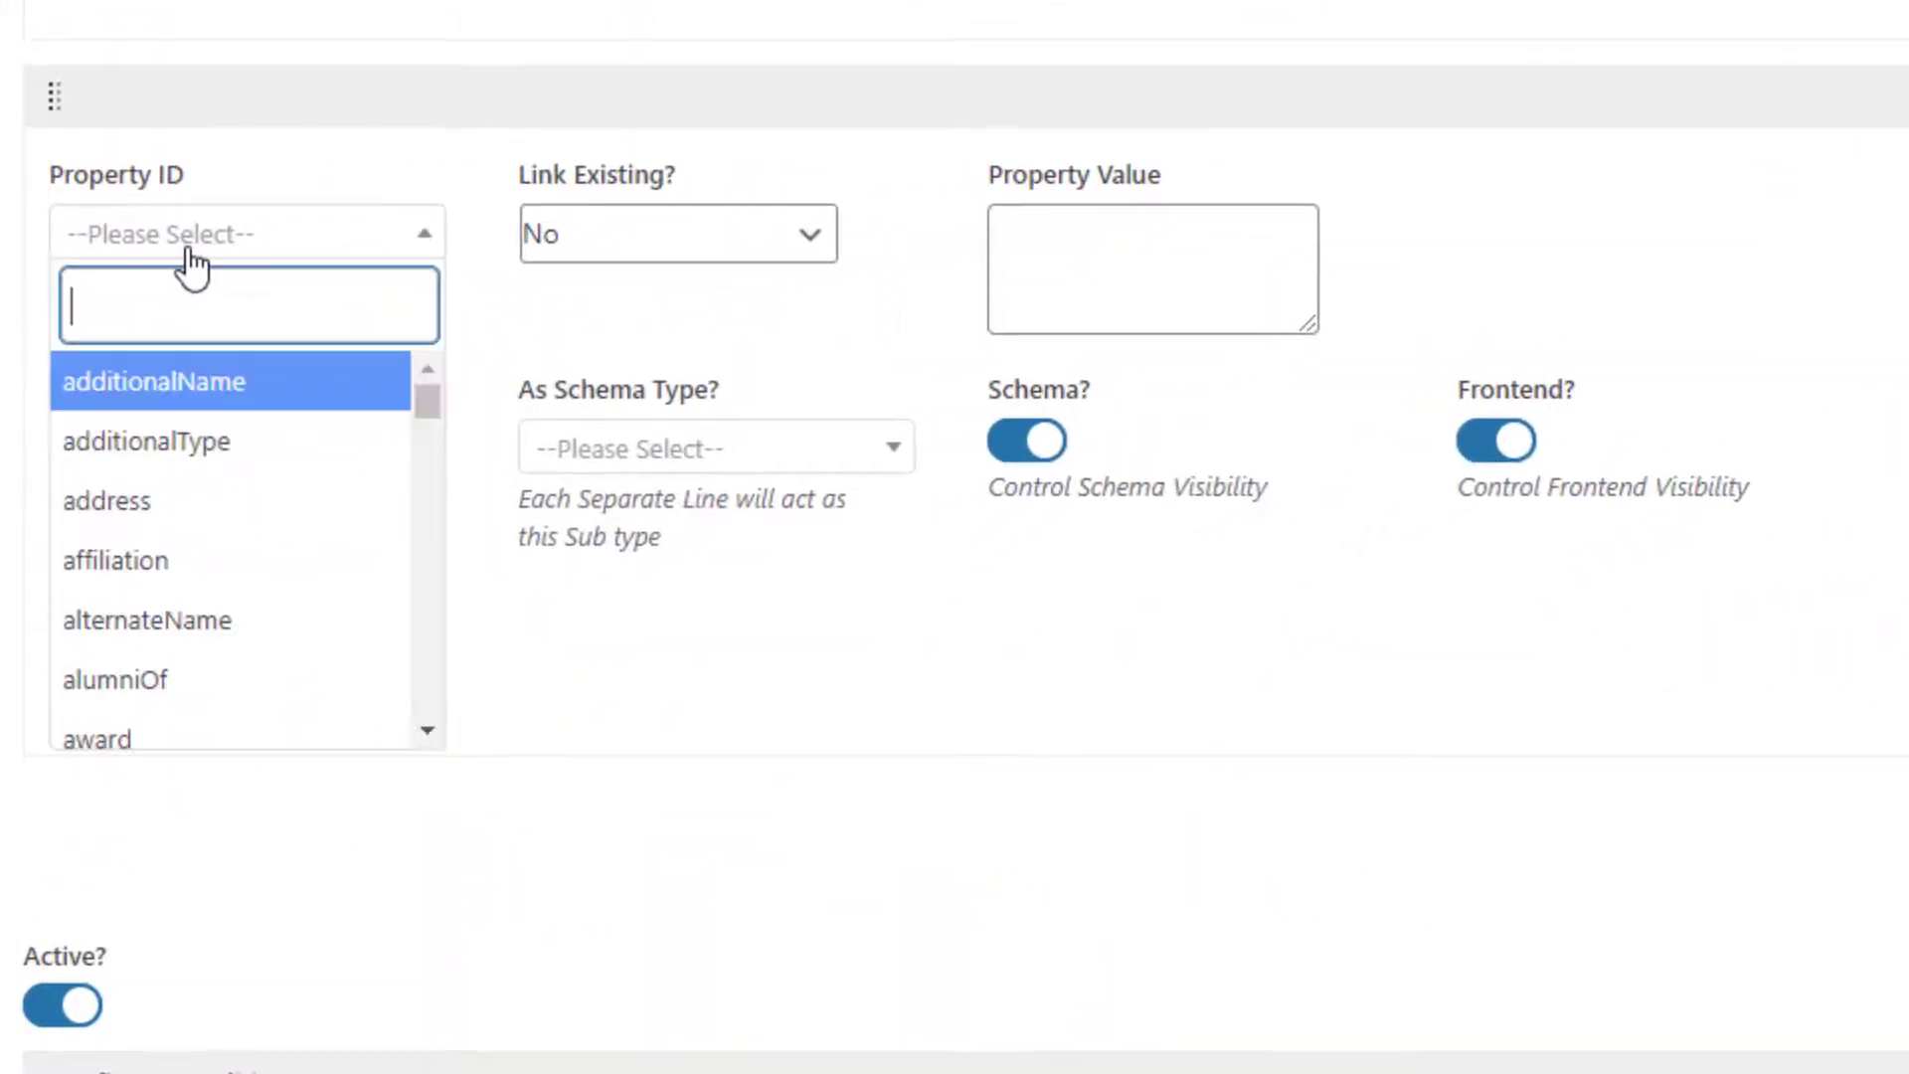
pyautogui.write('url')
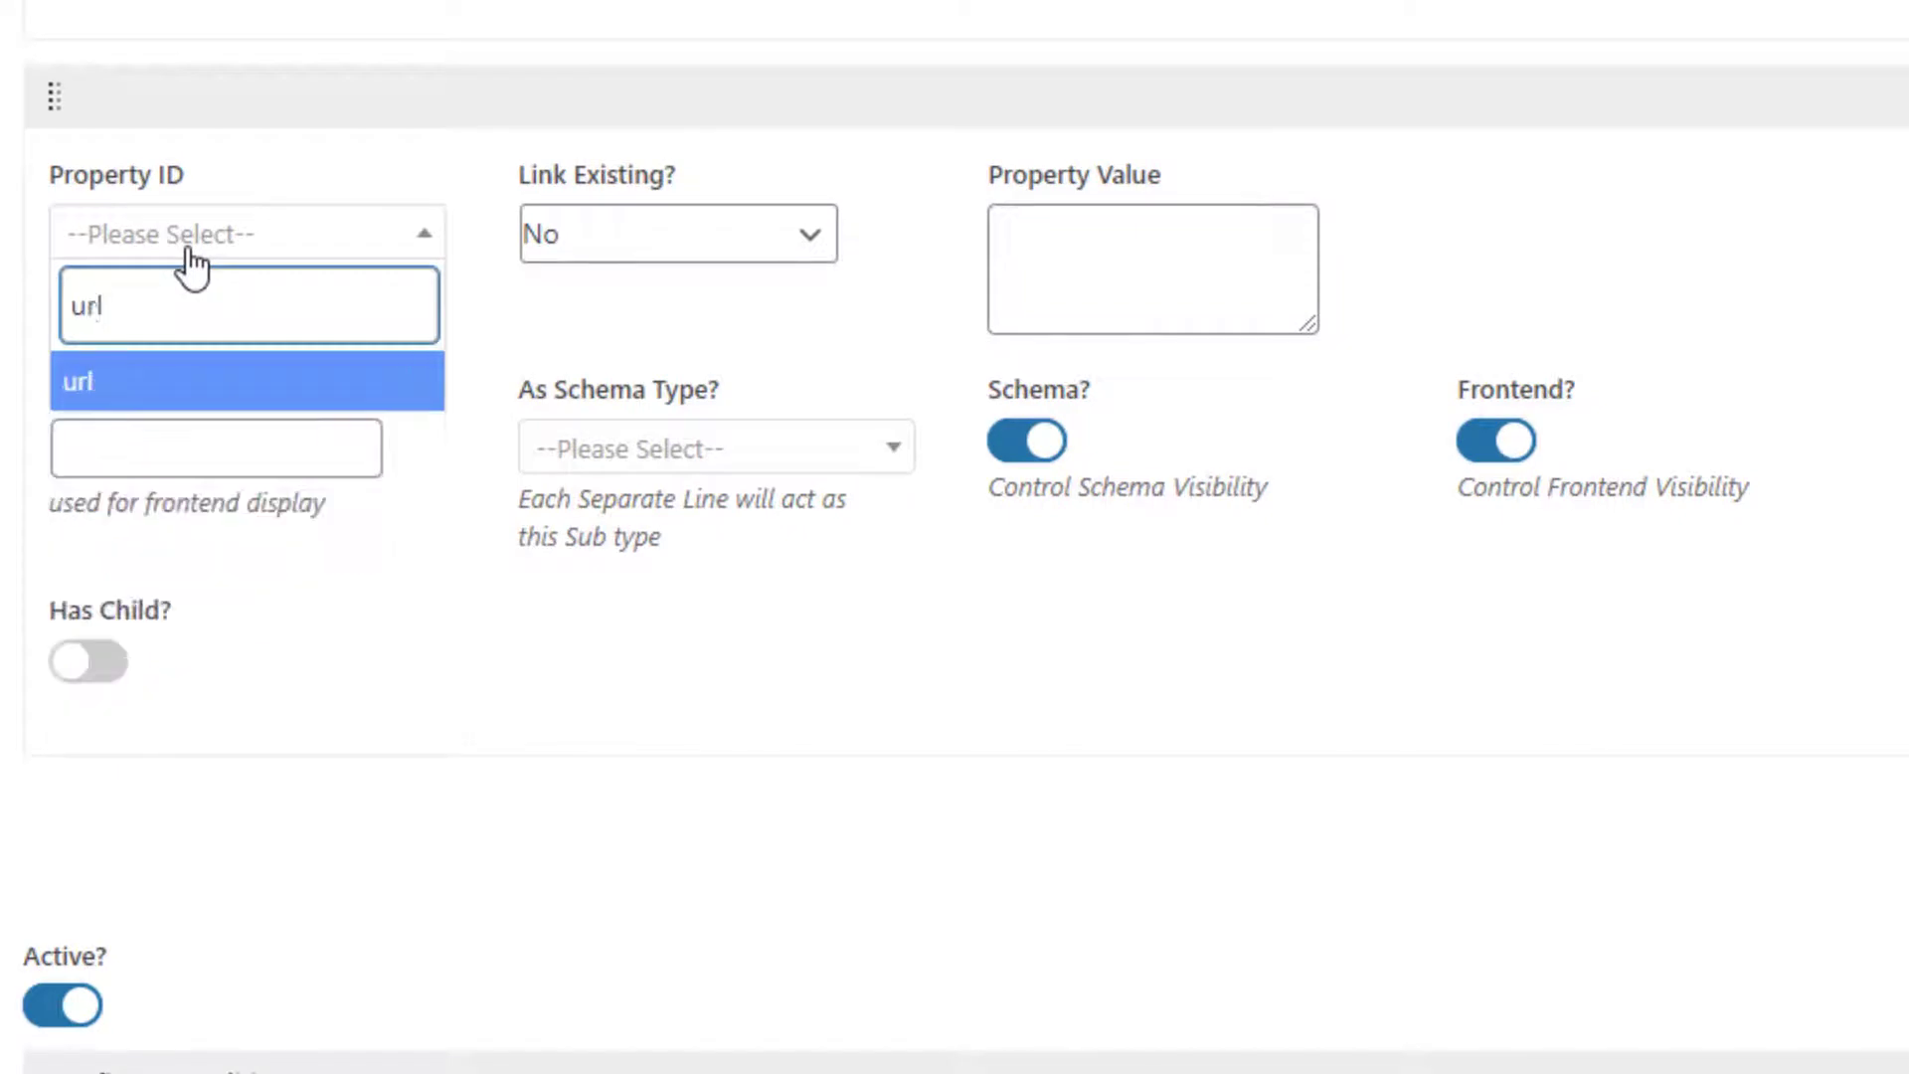
pyautogui.click(187, 388)
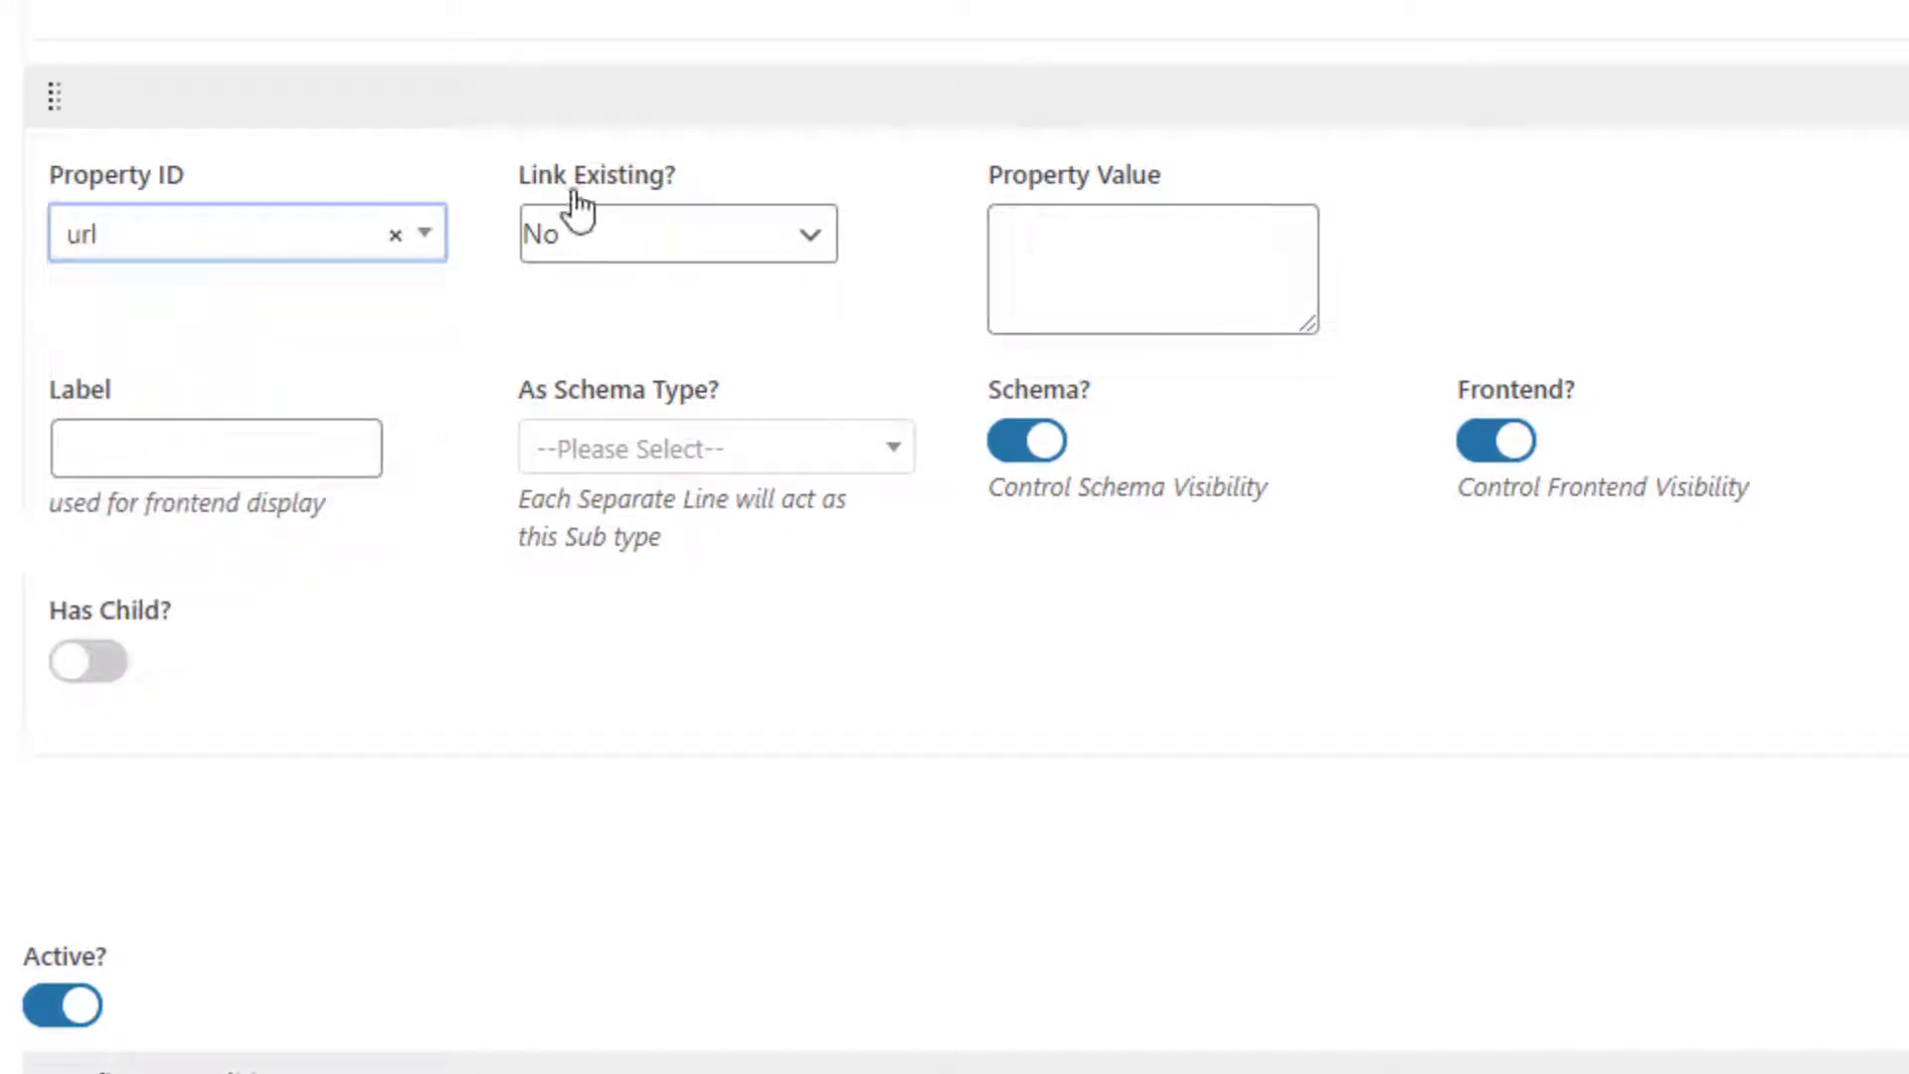
pyautogui.tripleClick(533, 184)
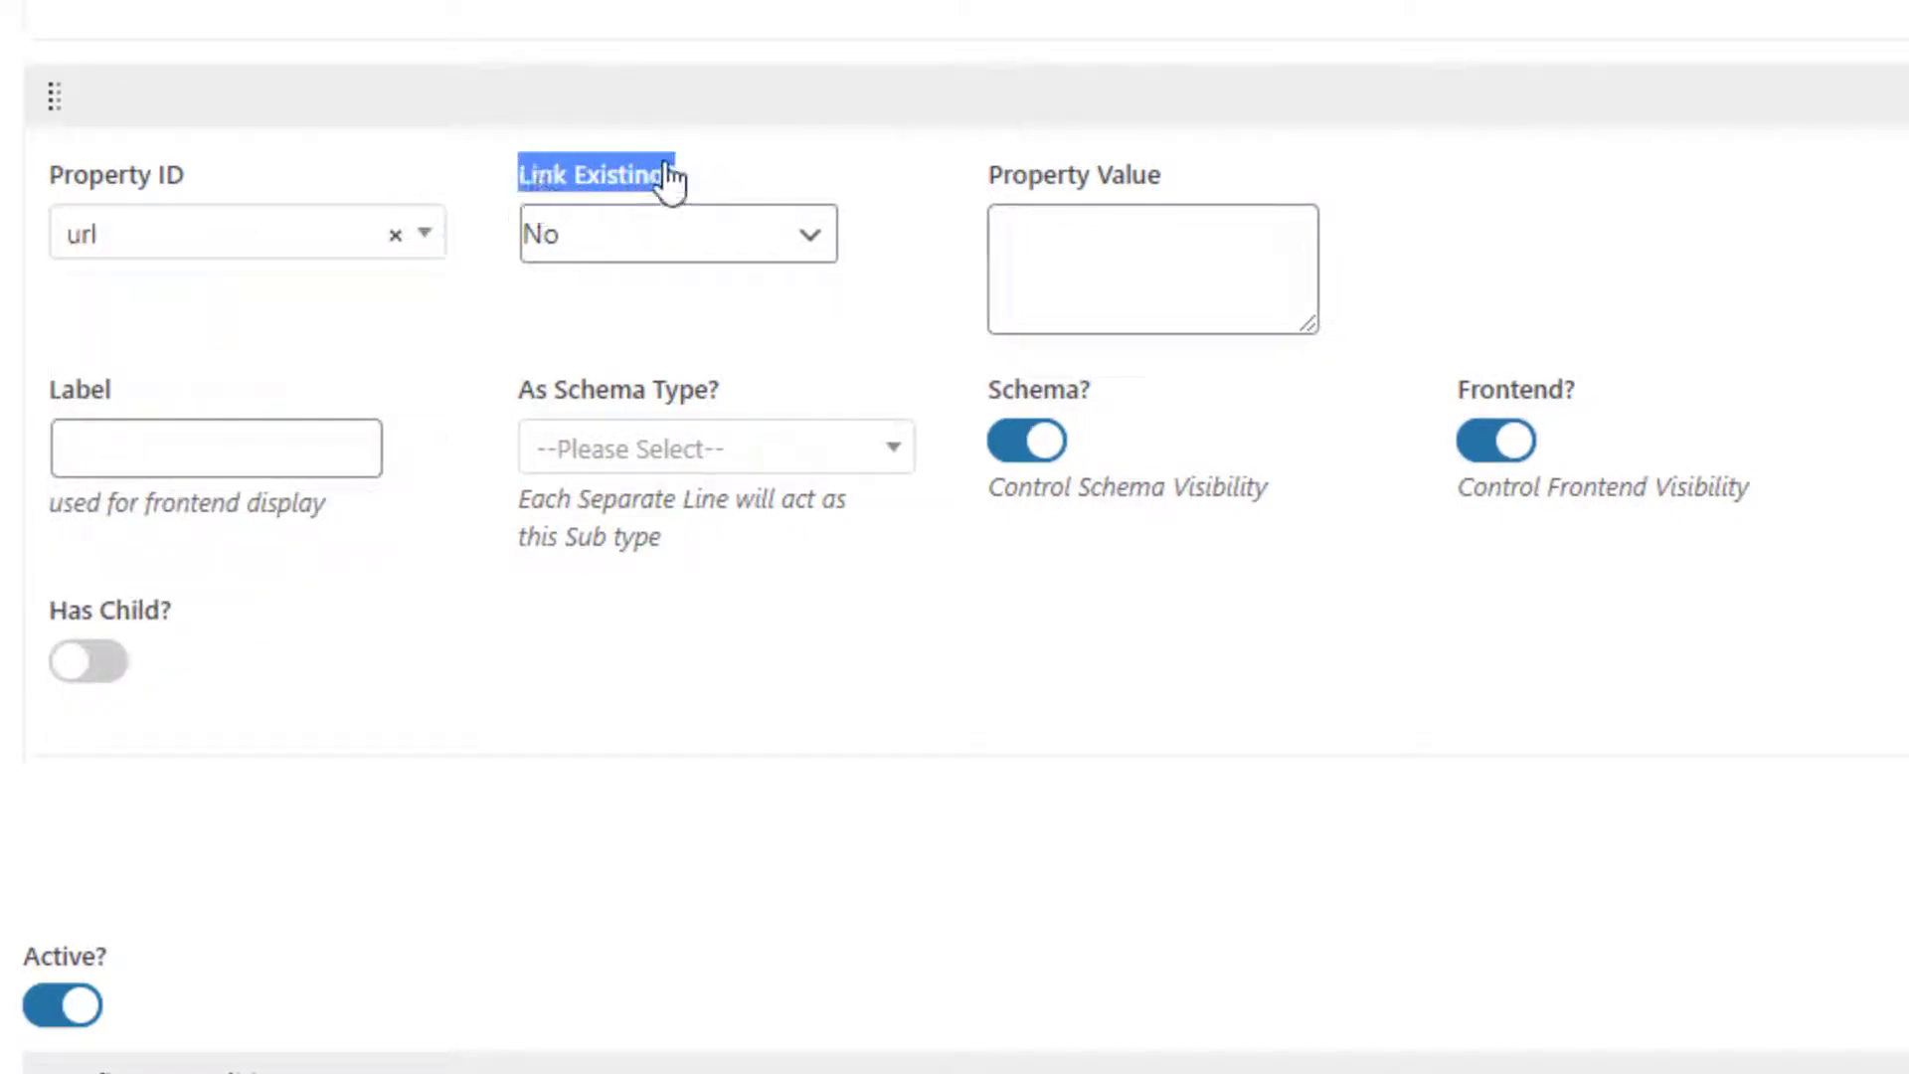
pyautogui.click(723, 254)
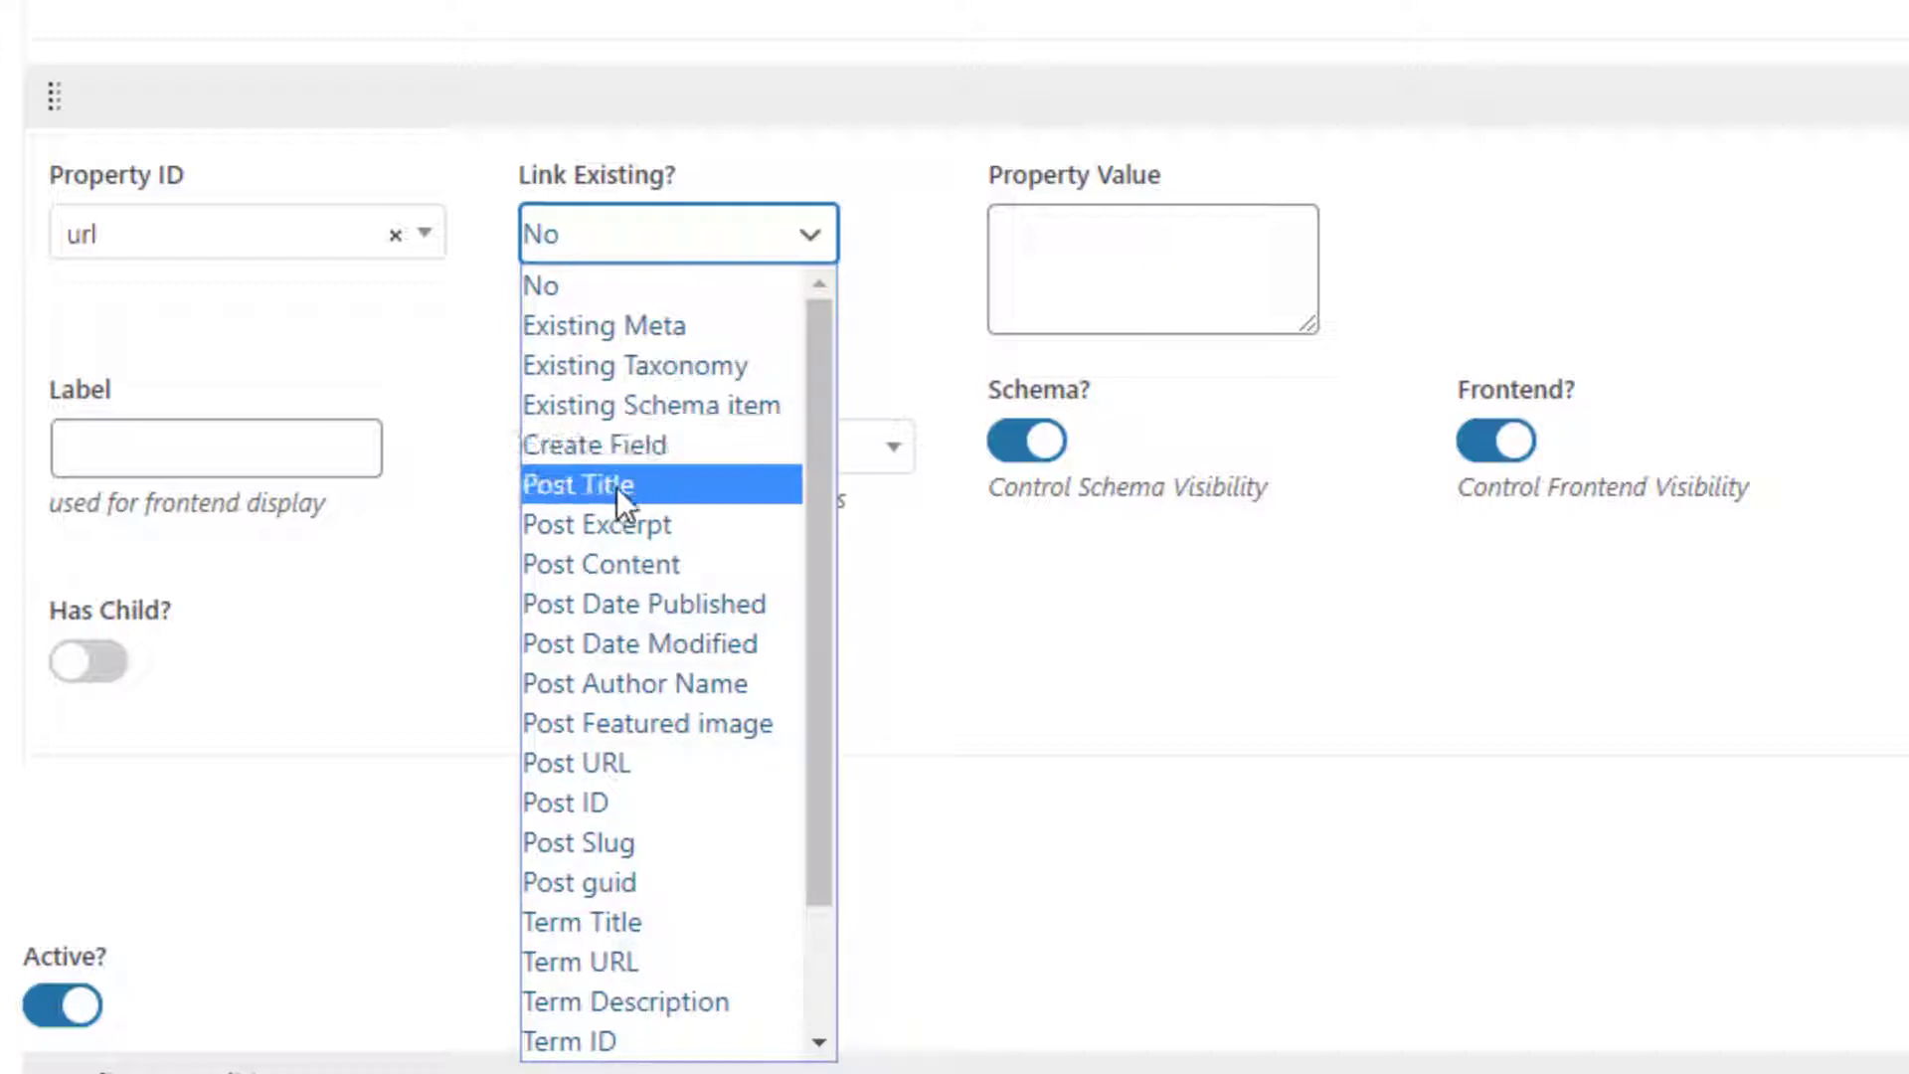
pyautogui.click(636, 766)
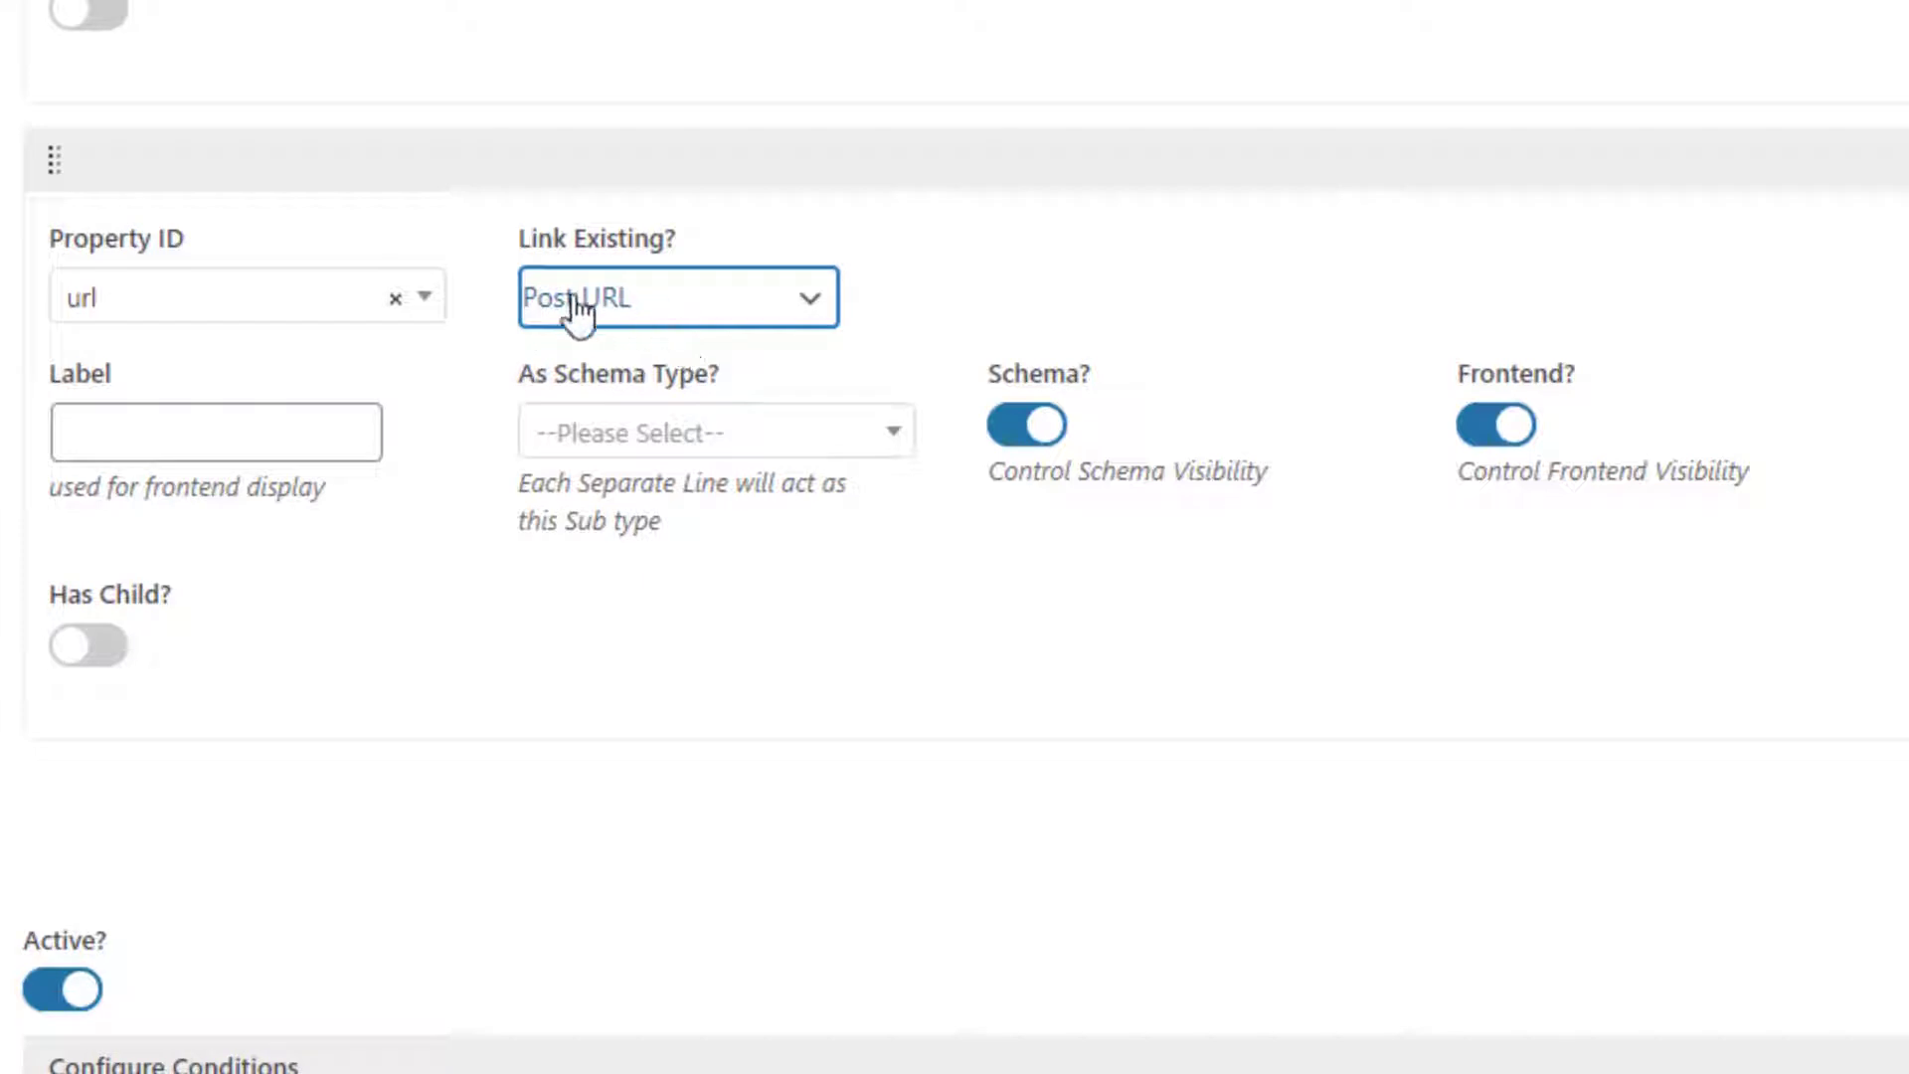
# Step: Label the url property "URL" for frontend display
pyautogui.click(232, 431)
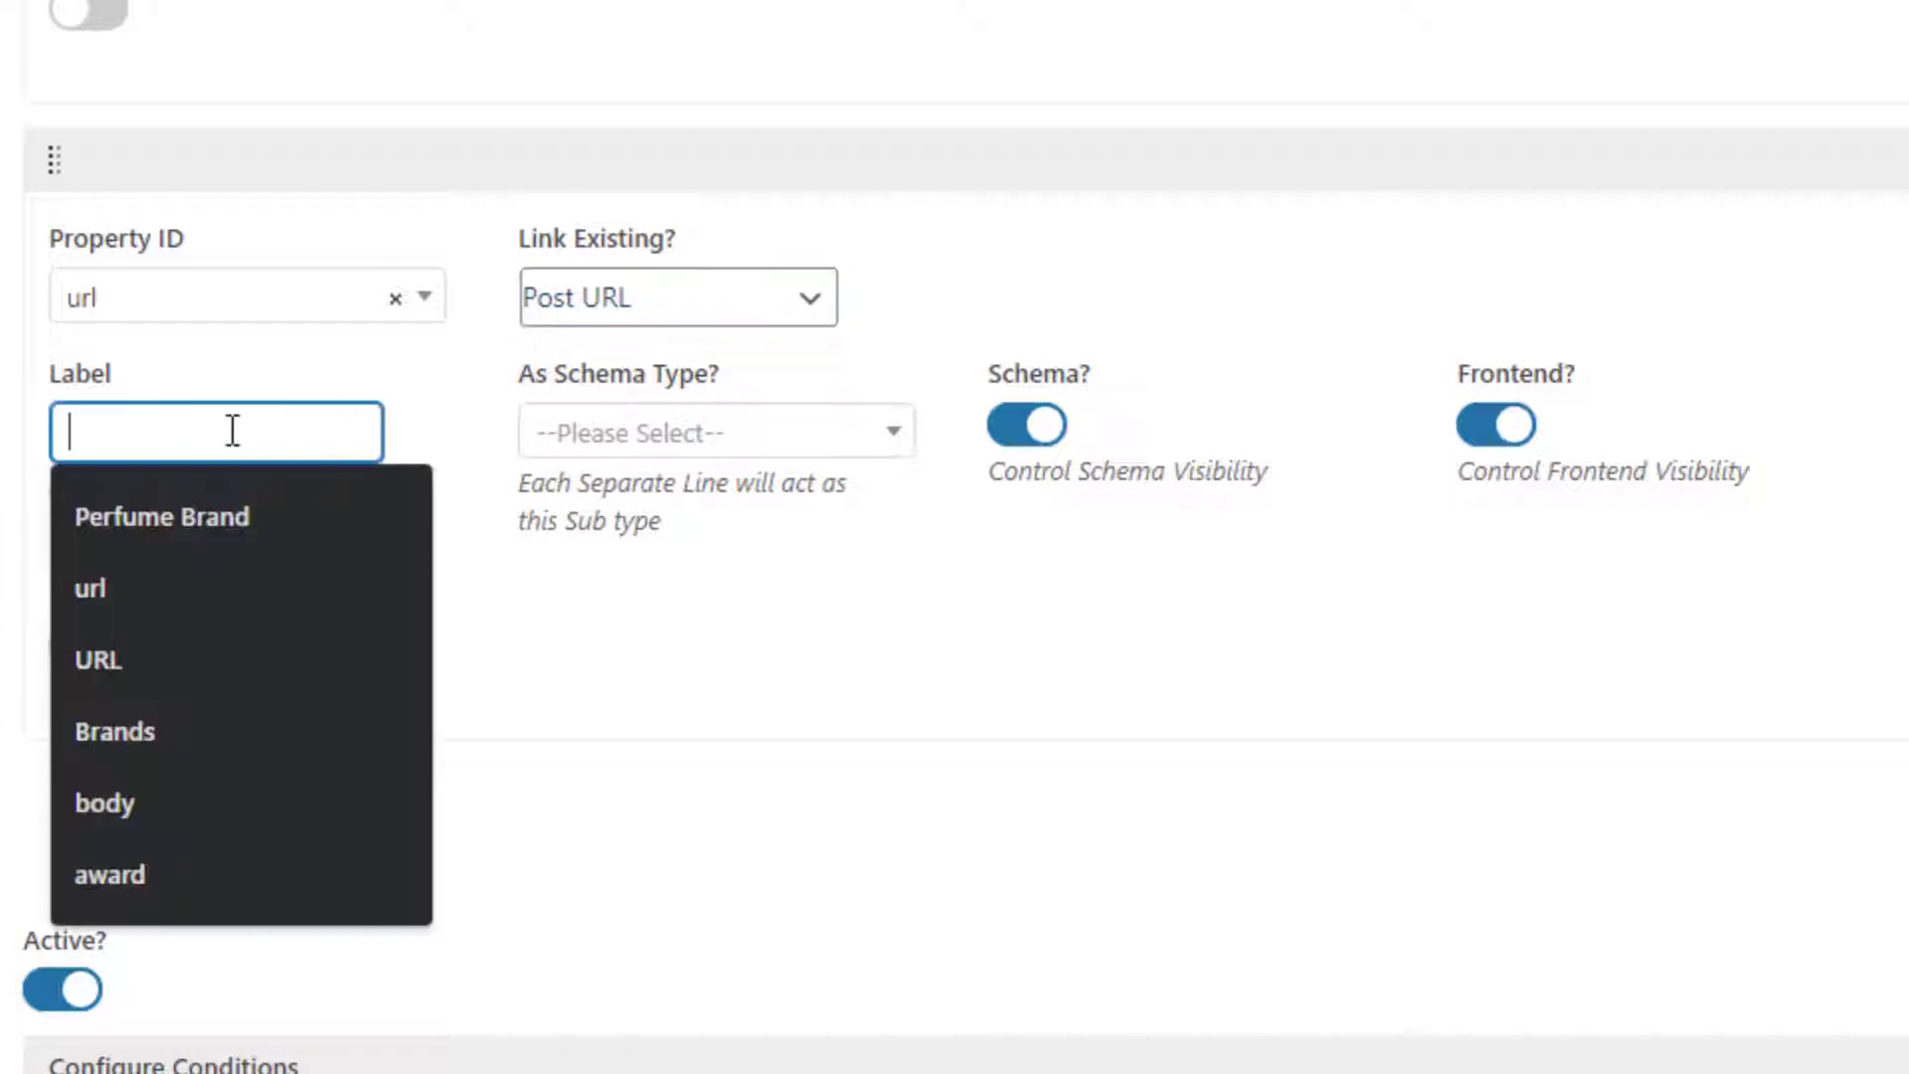
pyautogui.write('url')
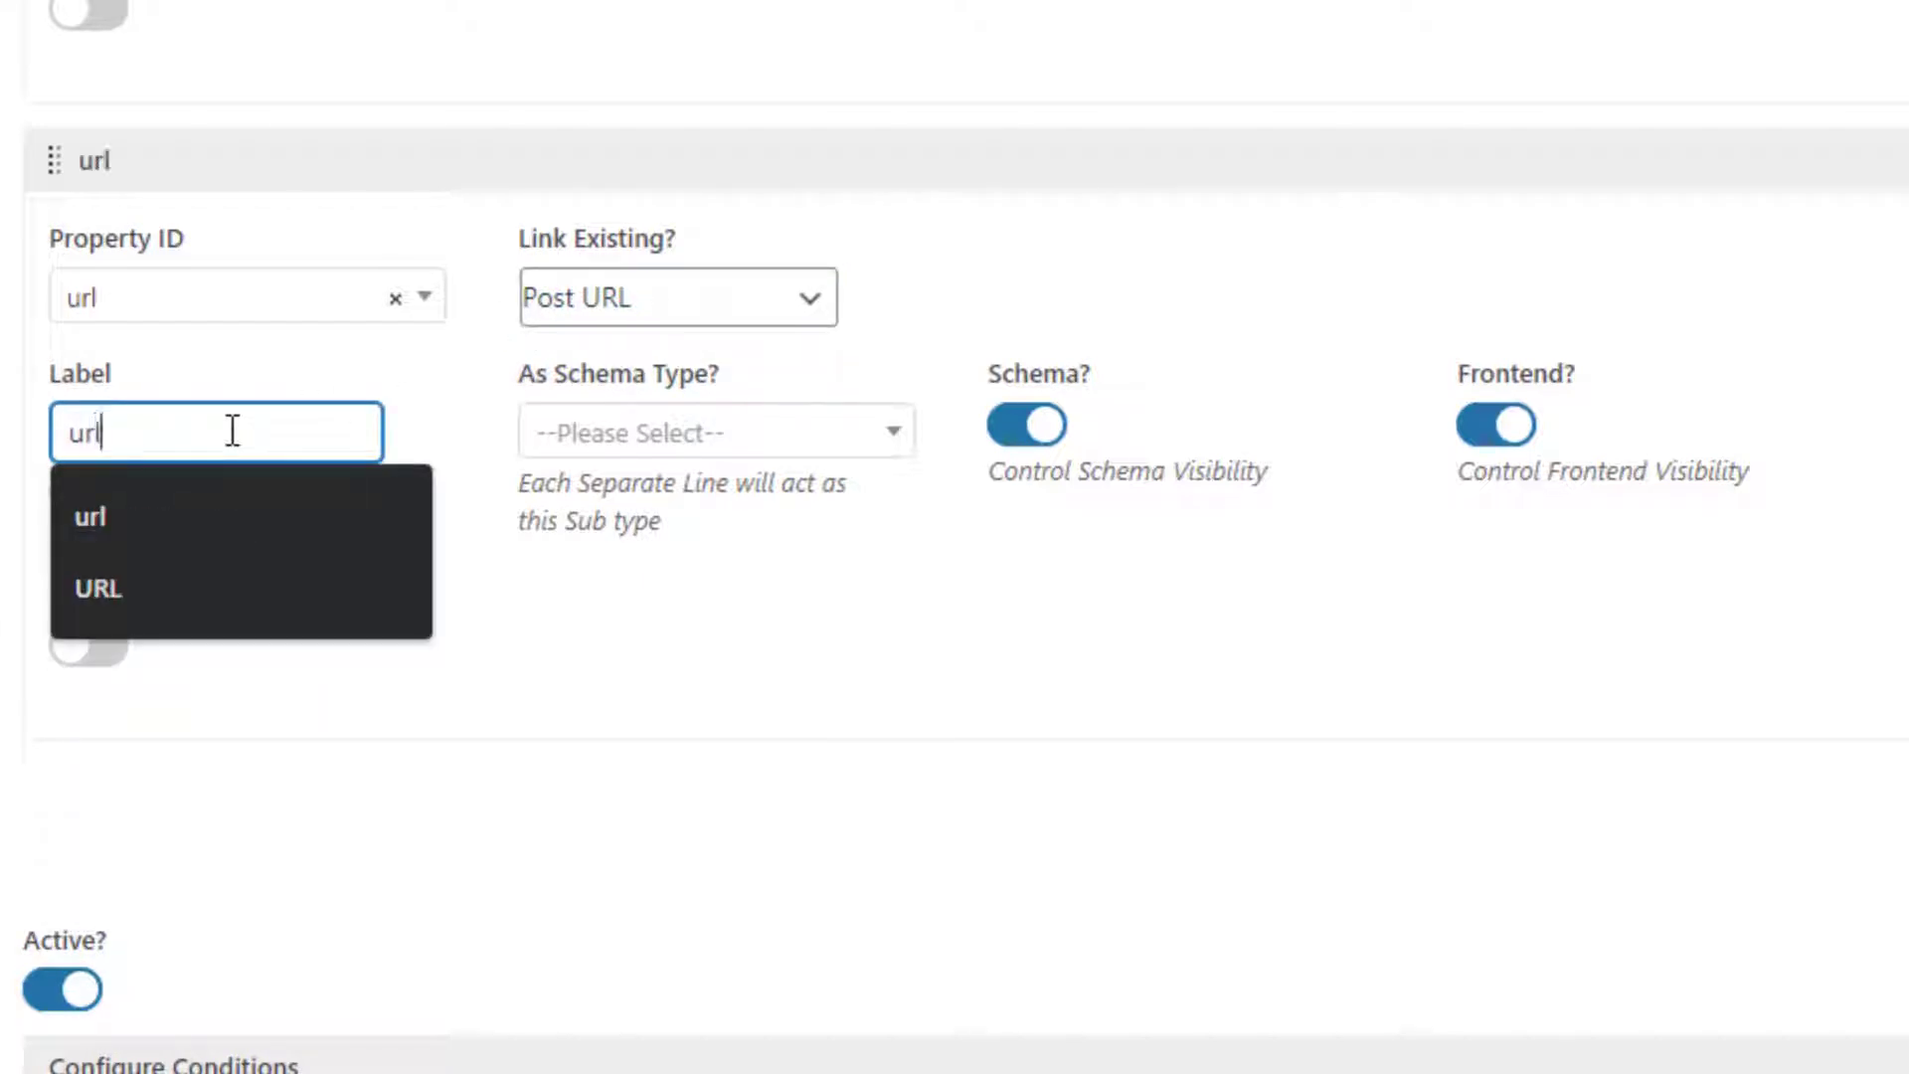
pyautogui.moveTo(232, 430); pyautogui.dragTo(12, 439)
pyautogui.write('URL')
pyautogui.click(360, 635)
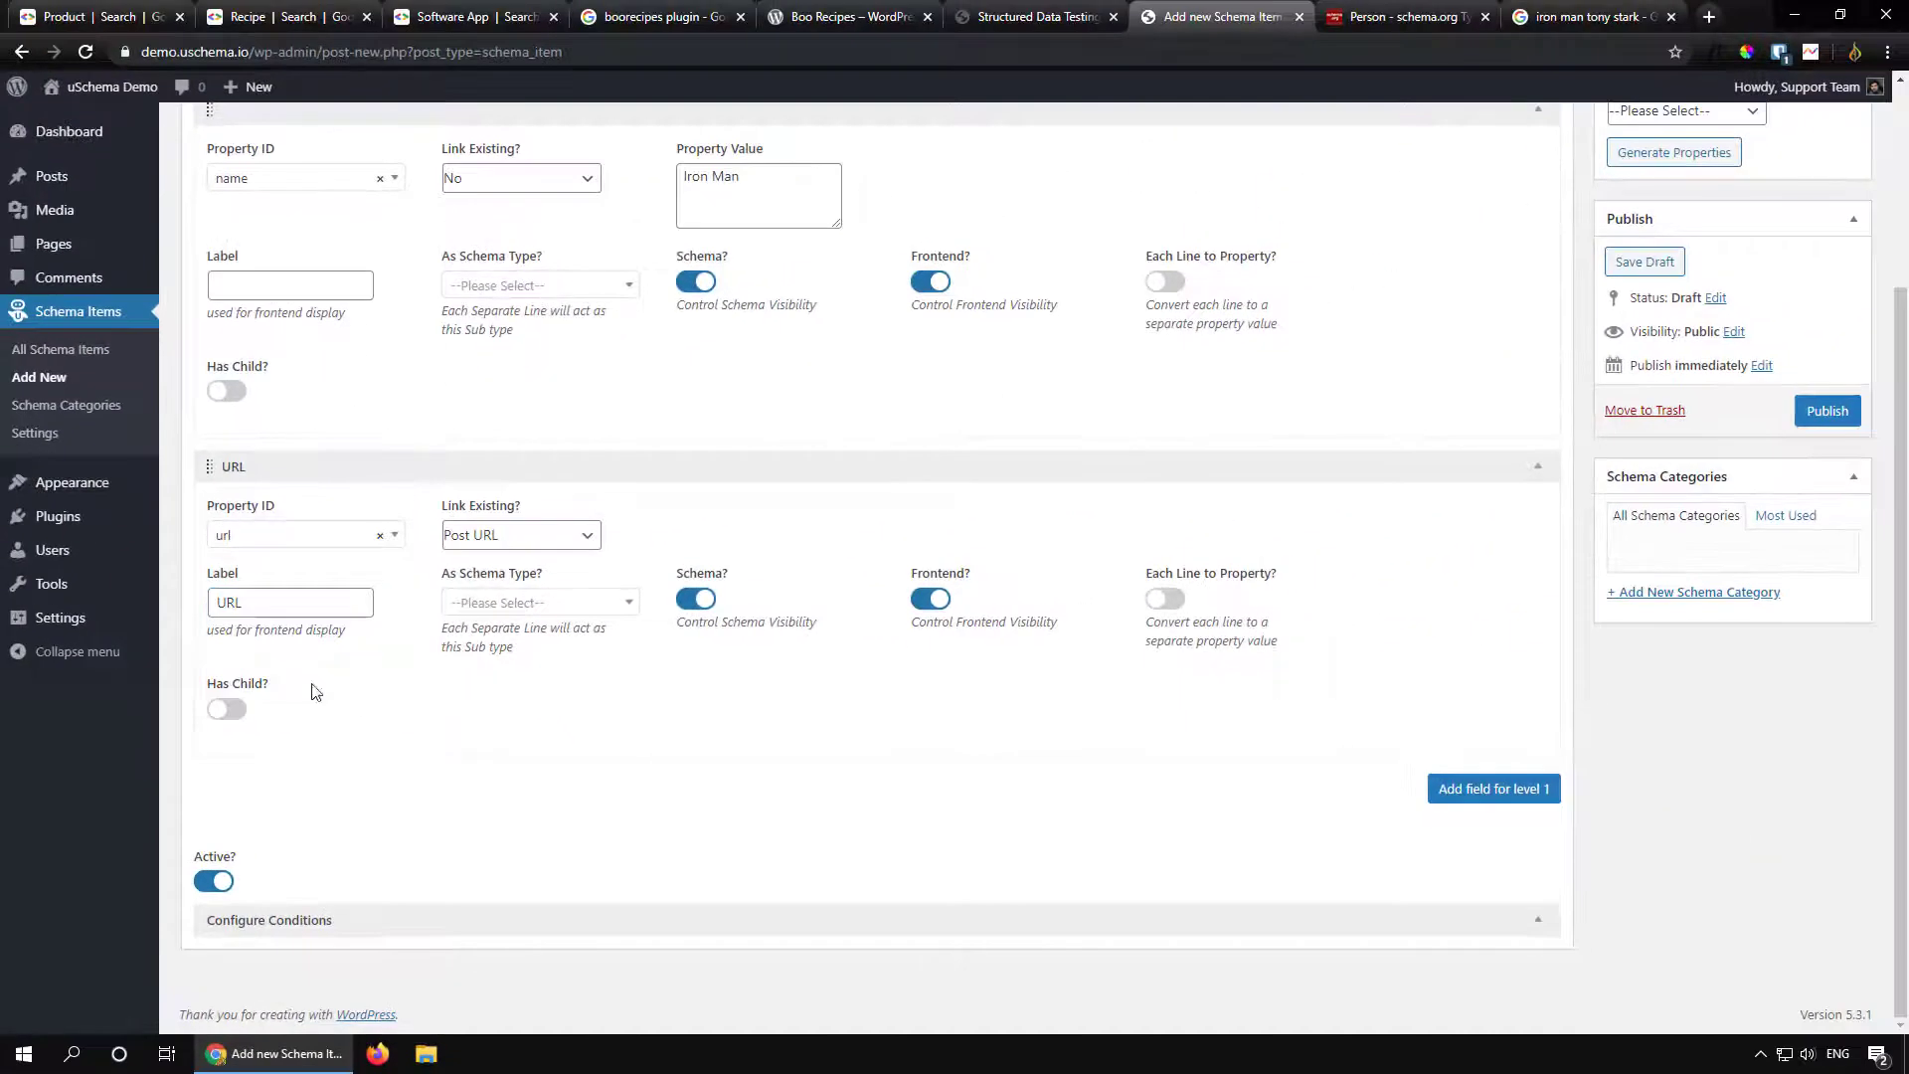
# Step: Label the name property "Name" and publish the schema item
pyautogui.scroll(3, 272, 601)
pyautogui.click(290, 553)
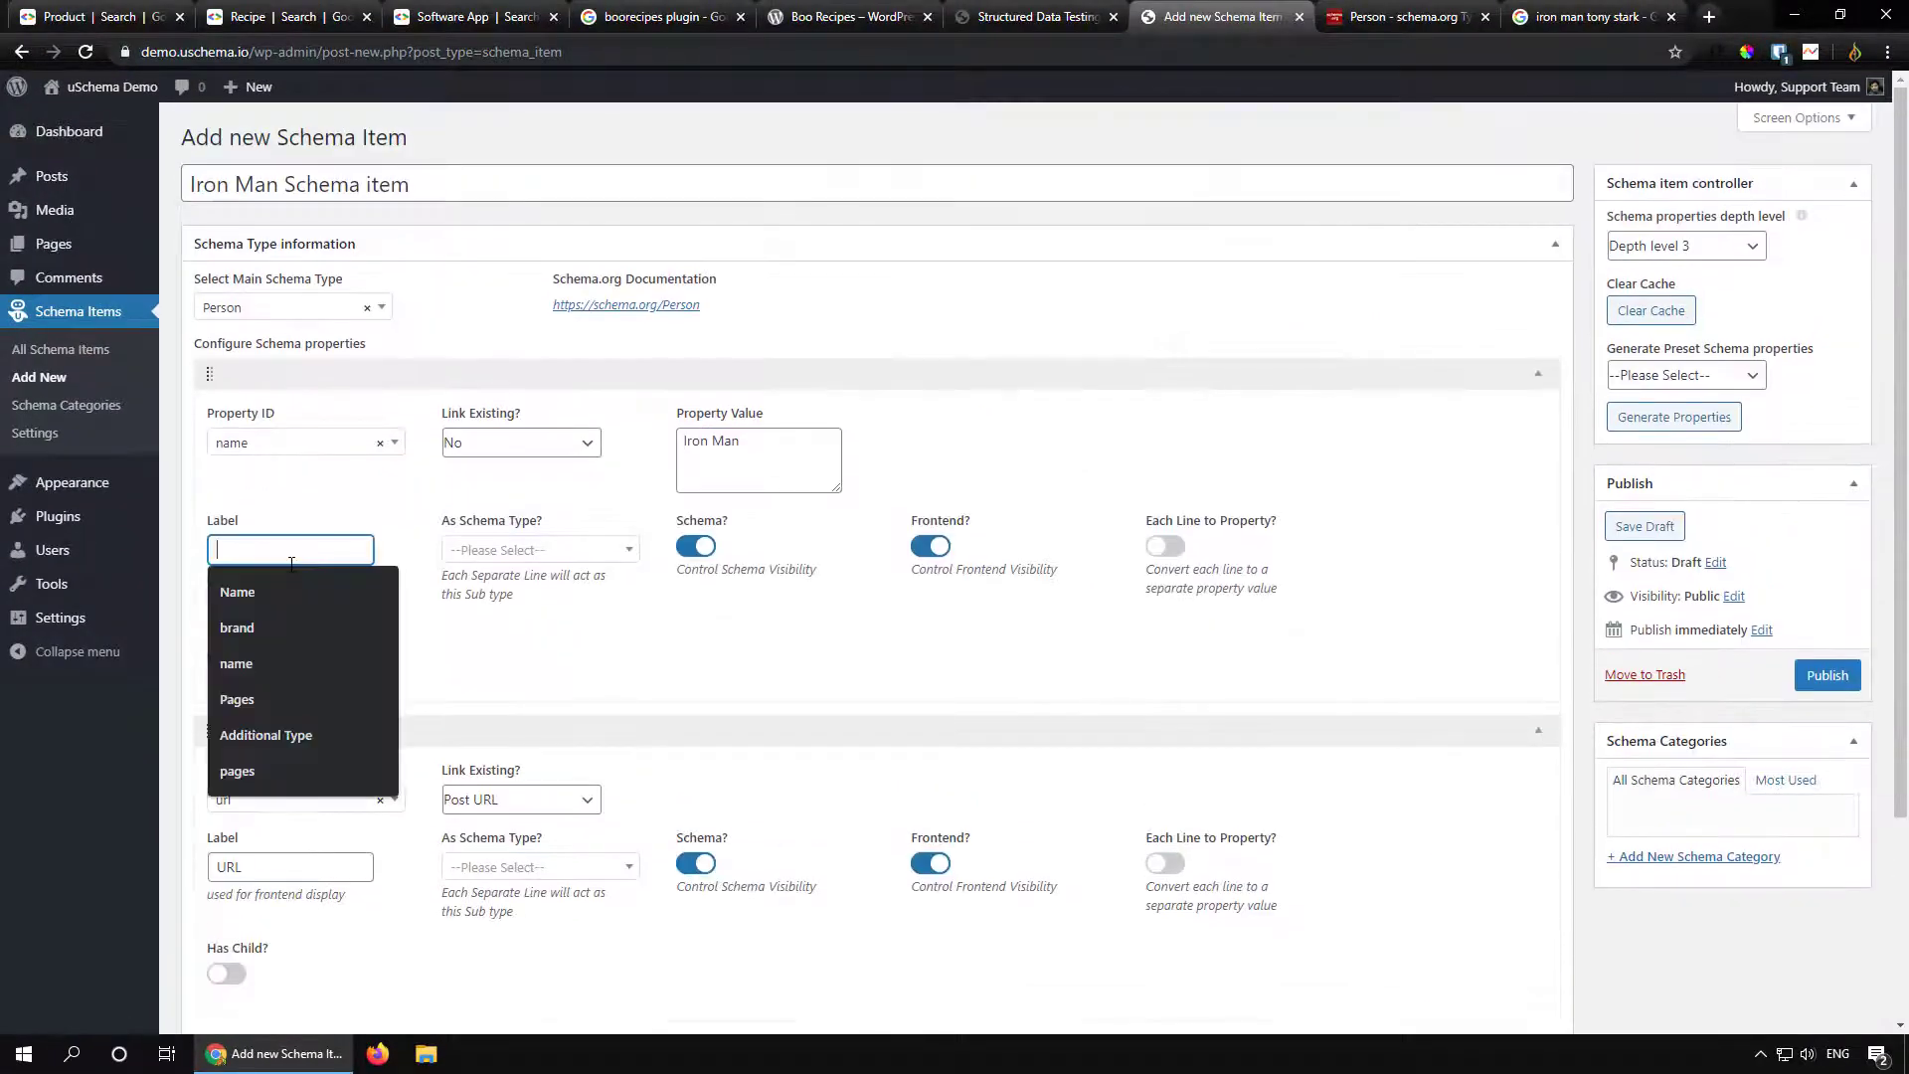
pyautogui.write('Name')
pyautogui.click(726, 660)
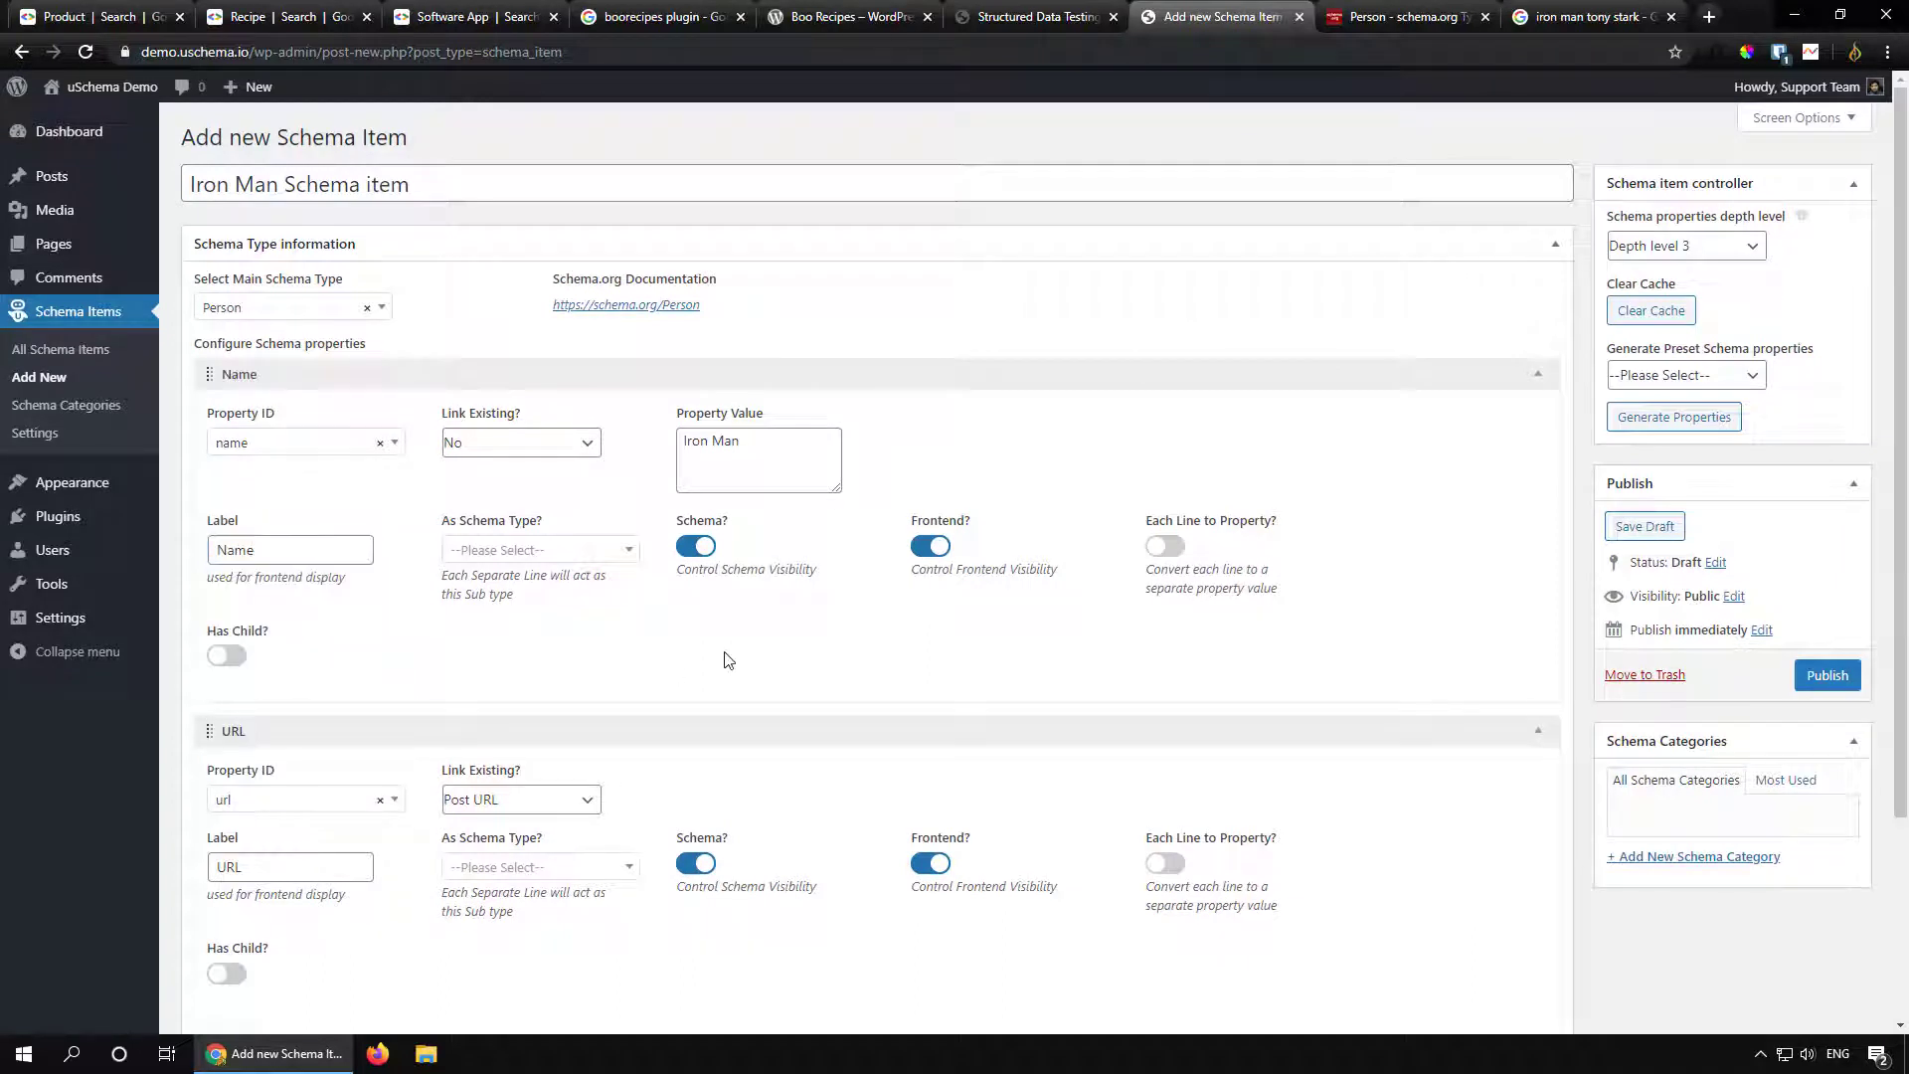
pyautogui.scroll(-1, 726, 639)
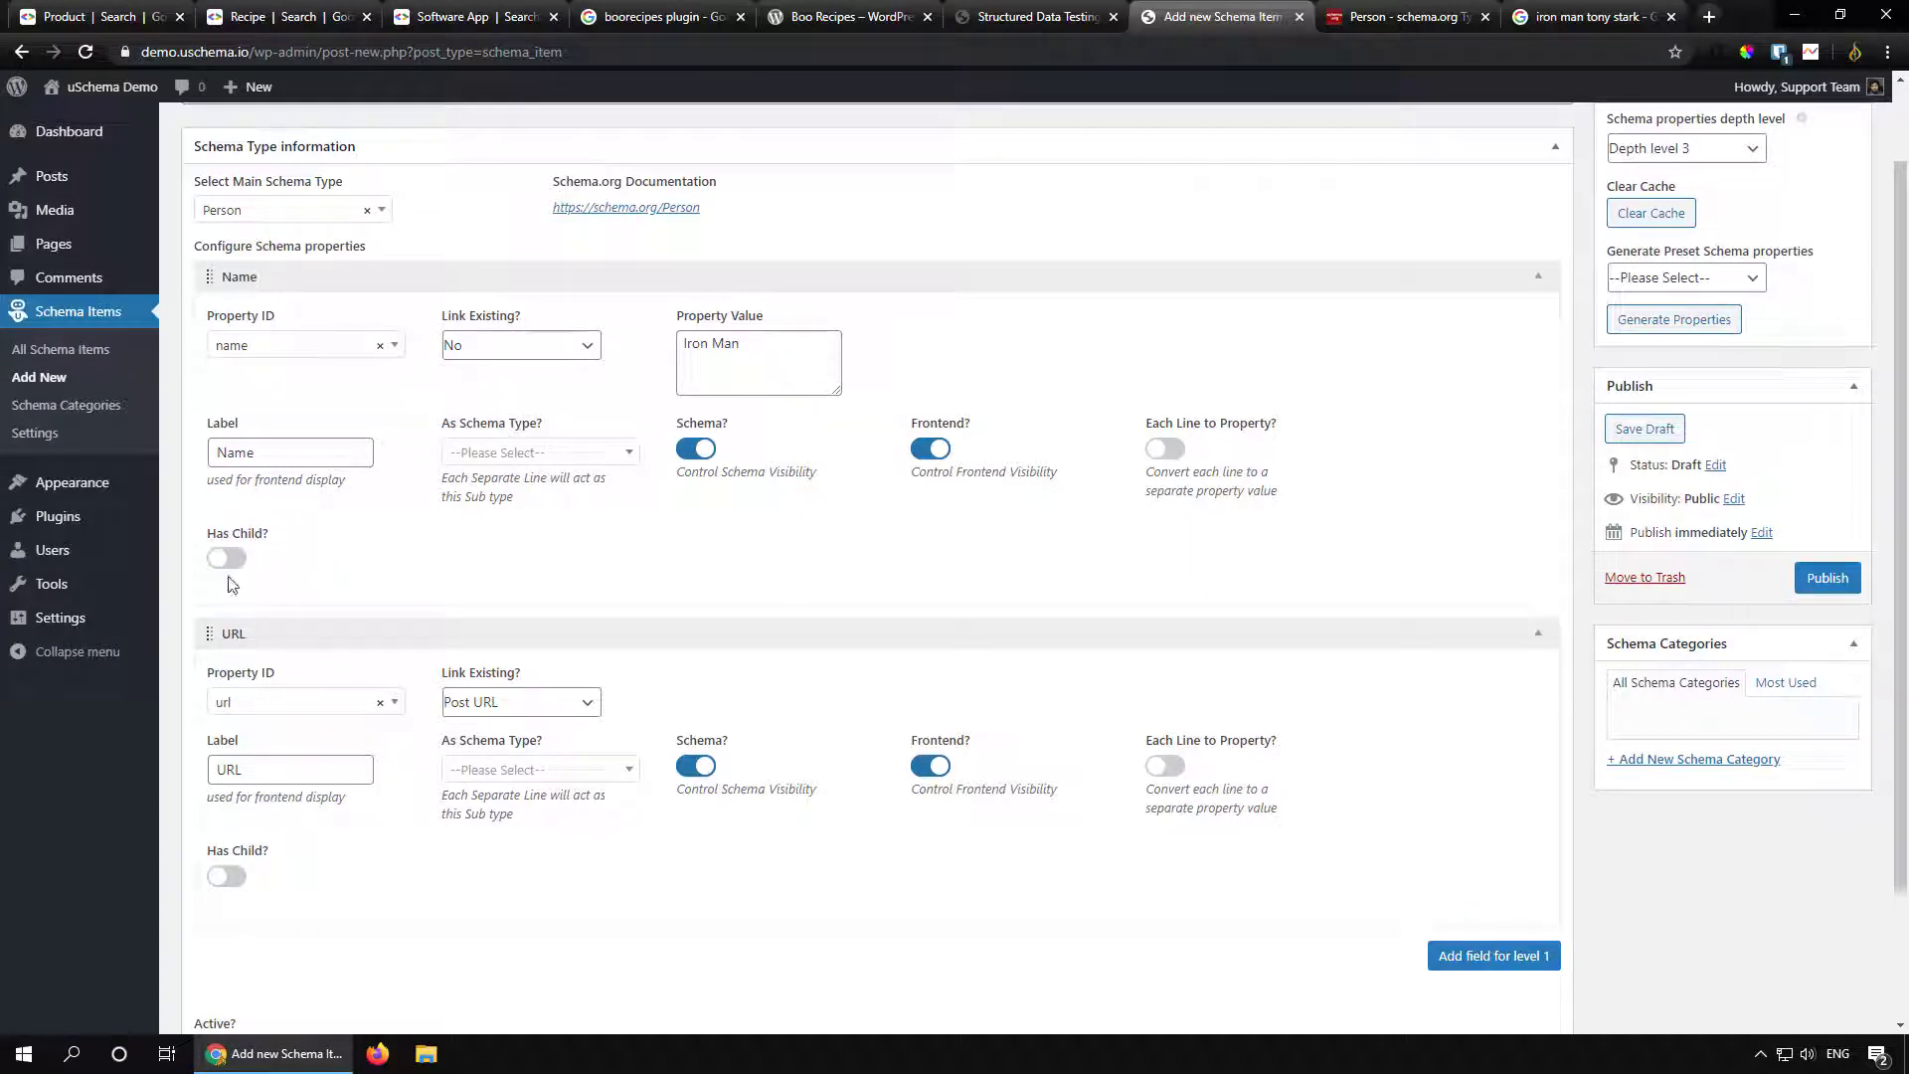
pyautogui.click(1839, 587)
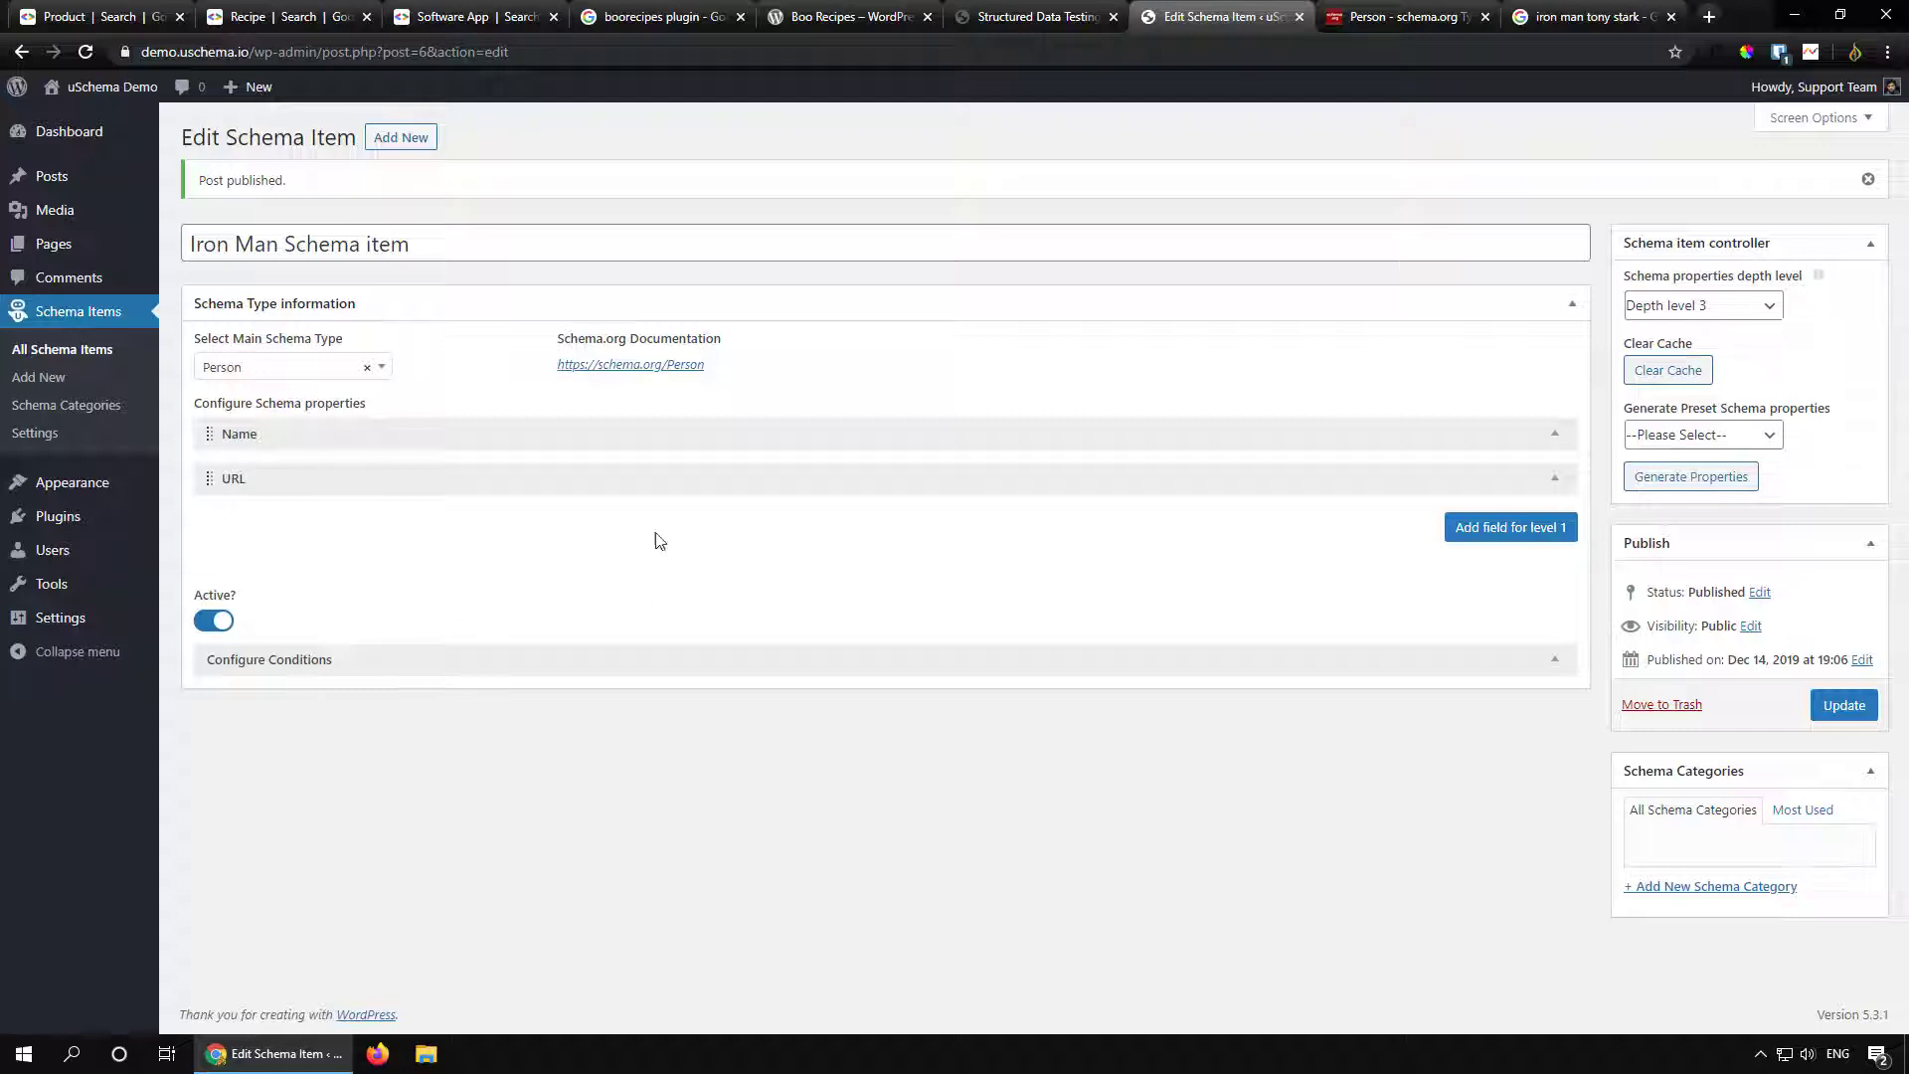
# Step: Open the post type defaults for Pages in the uSchema settings
pyautogui.click(44, 435)
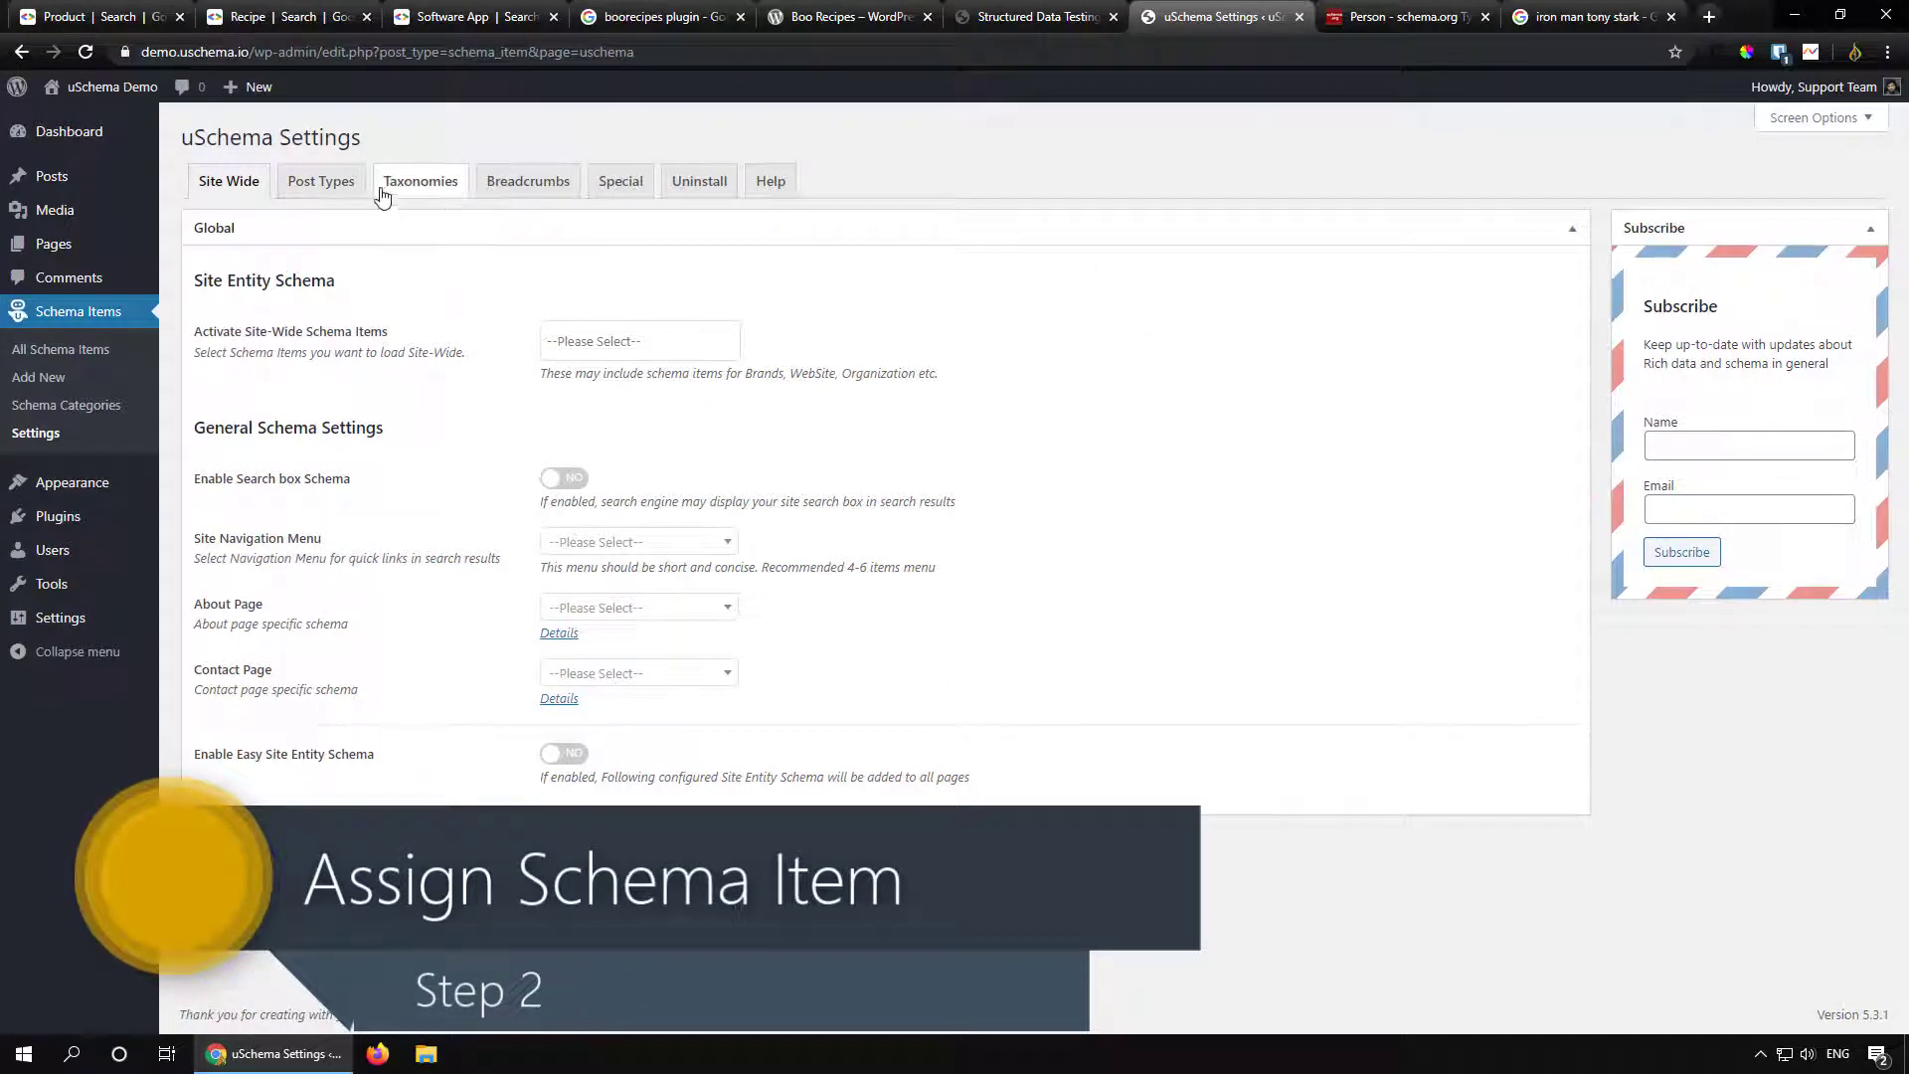
pyautogui.click(309, 185)
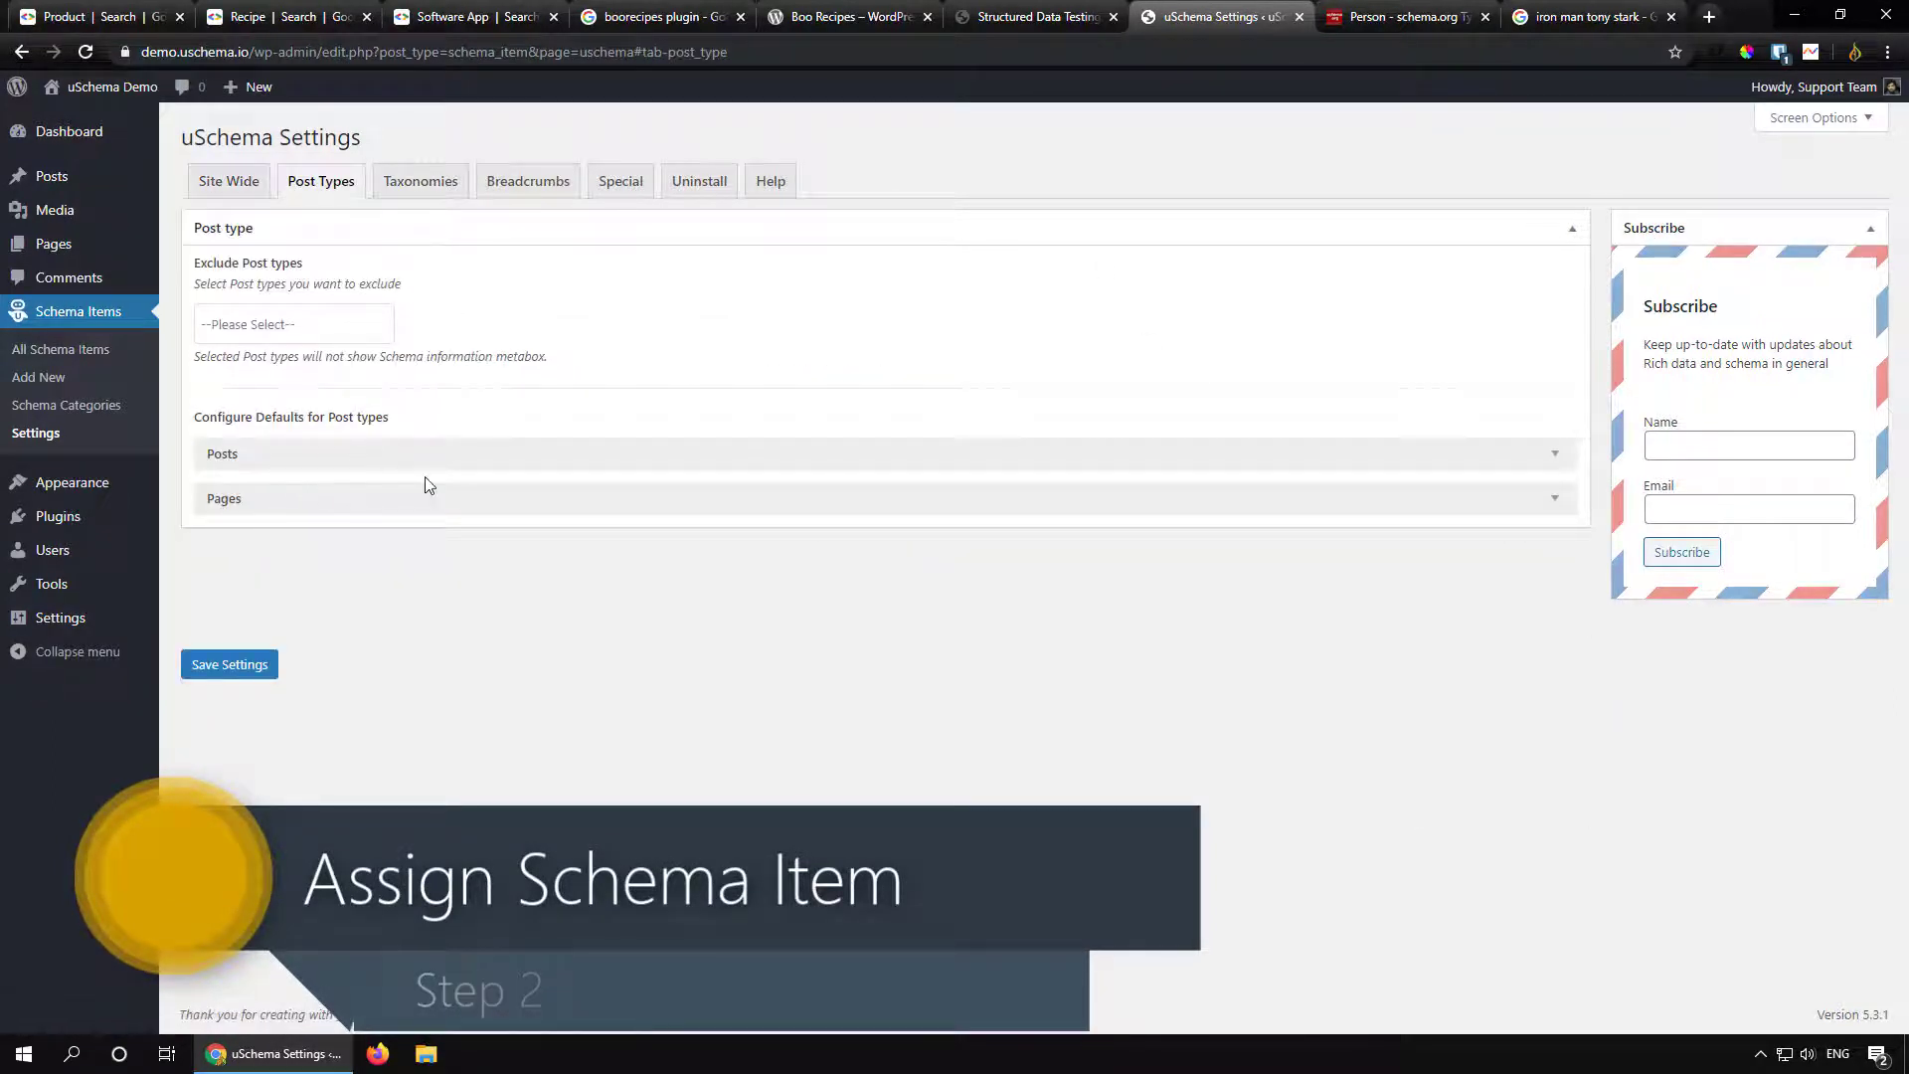
pyautogui.click(450, 510)
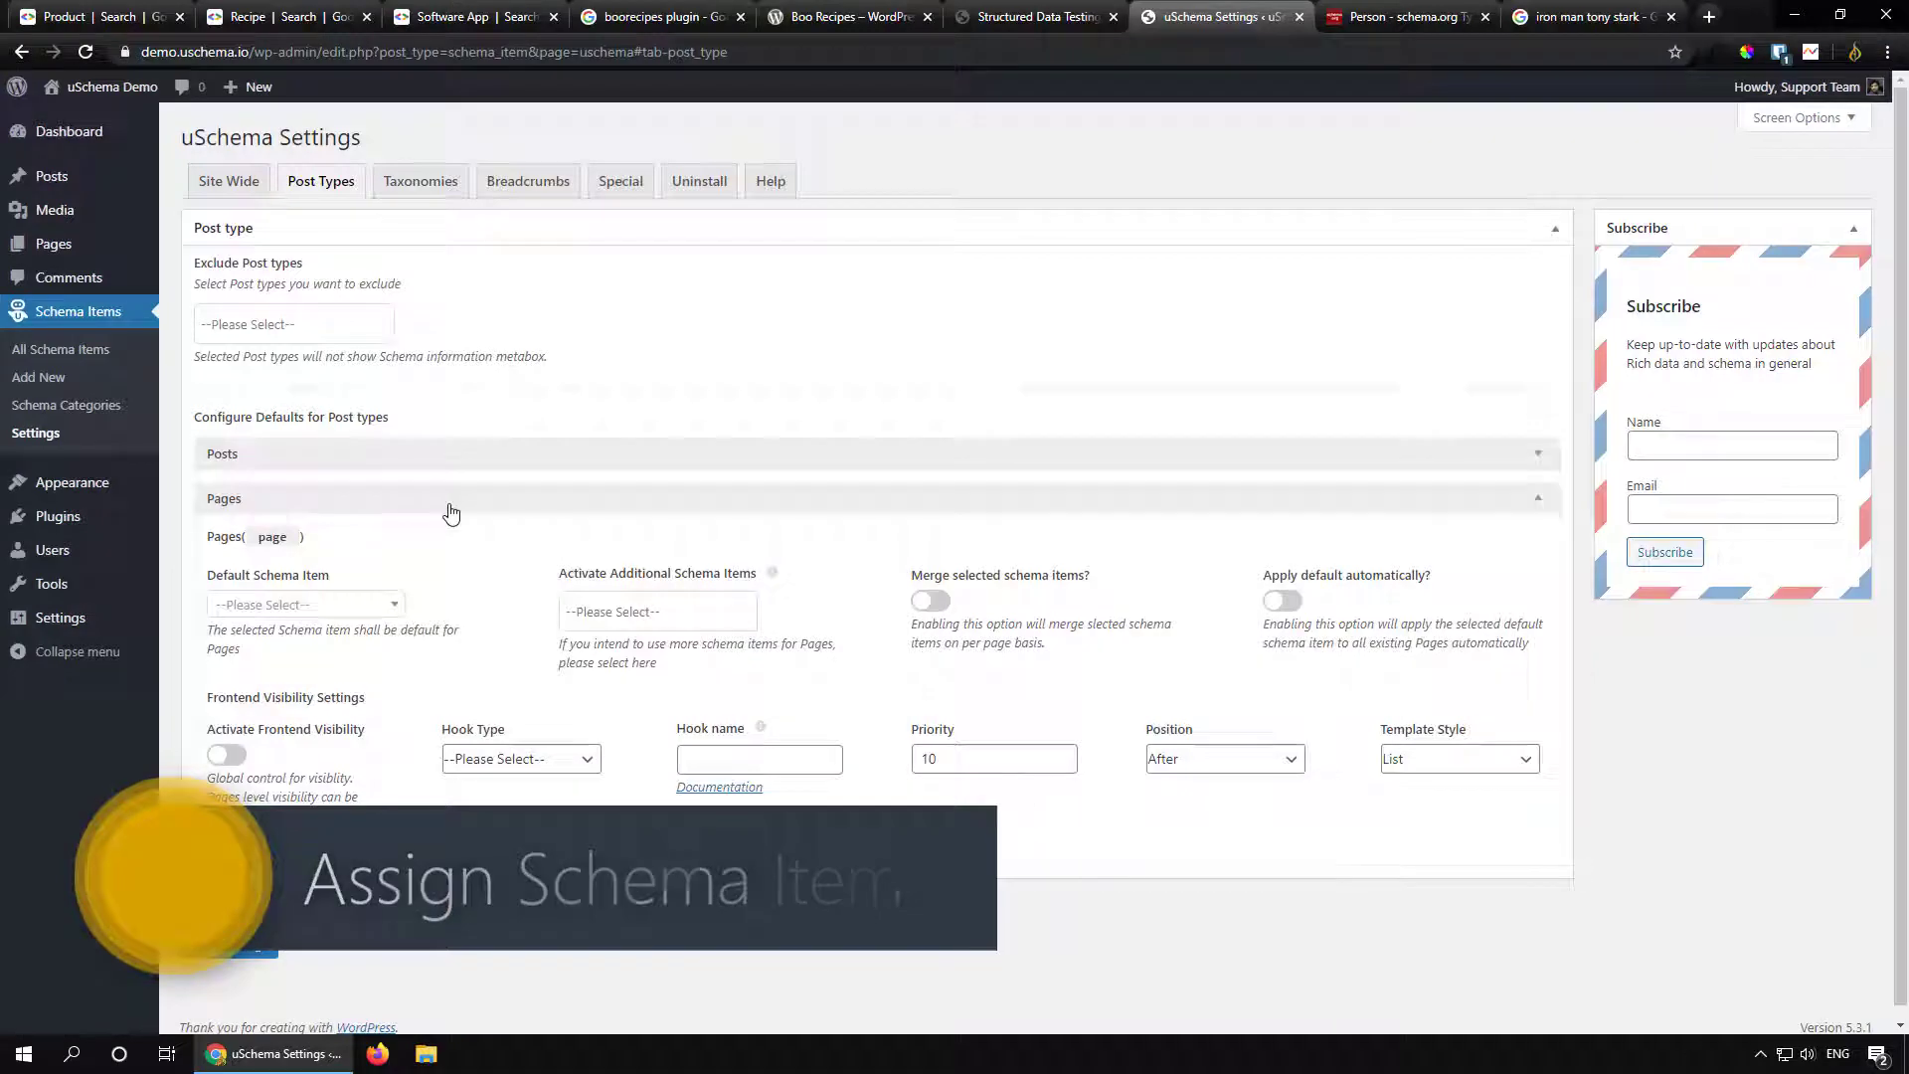
# Step: Review the default schema item choices for Pages and the option for activating additional schema items
pyautogui.click(317, 614)
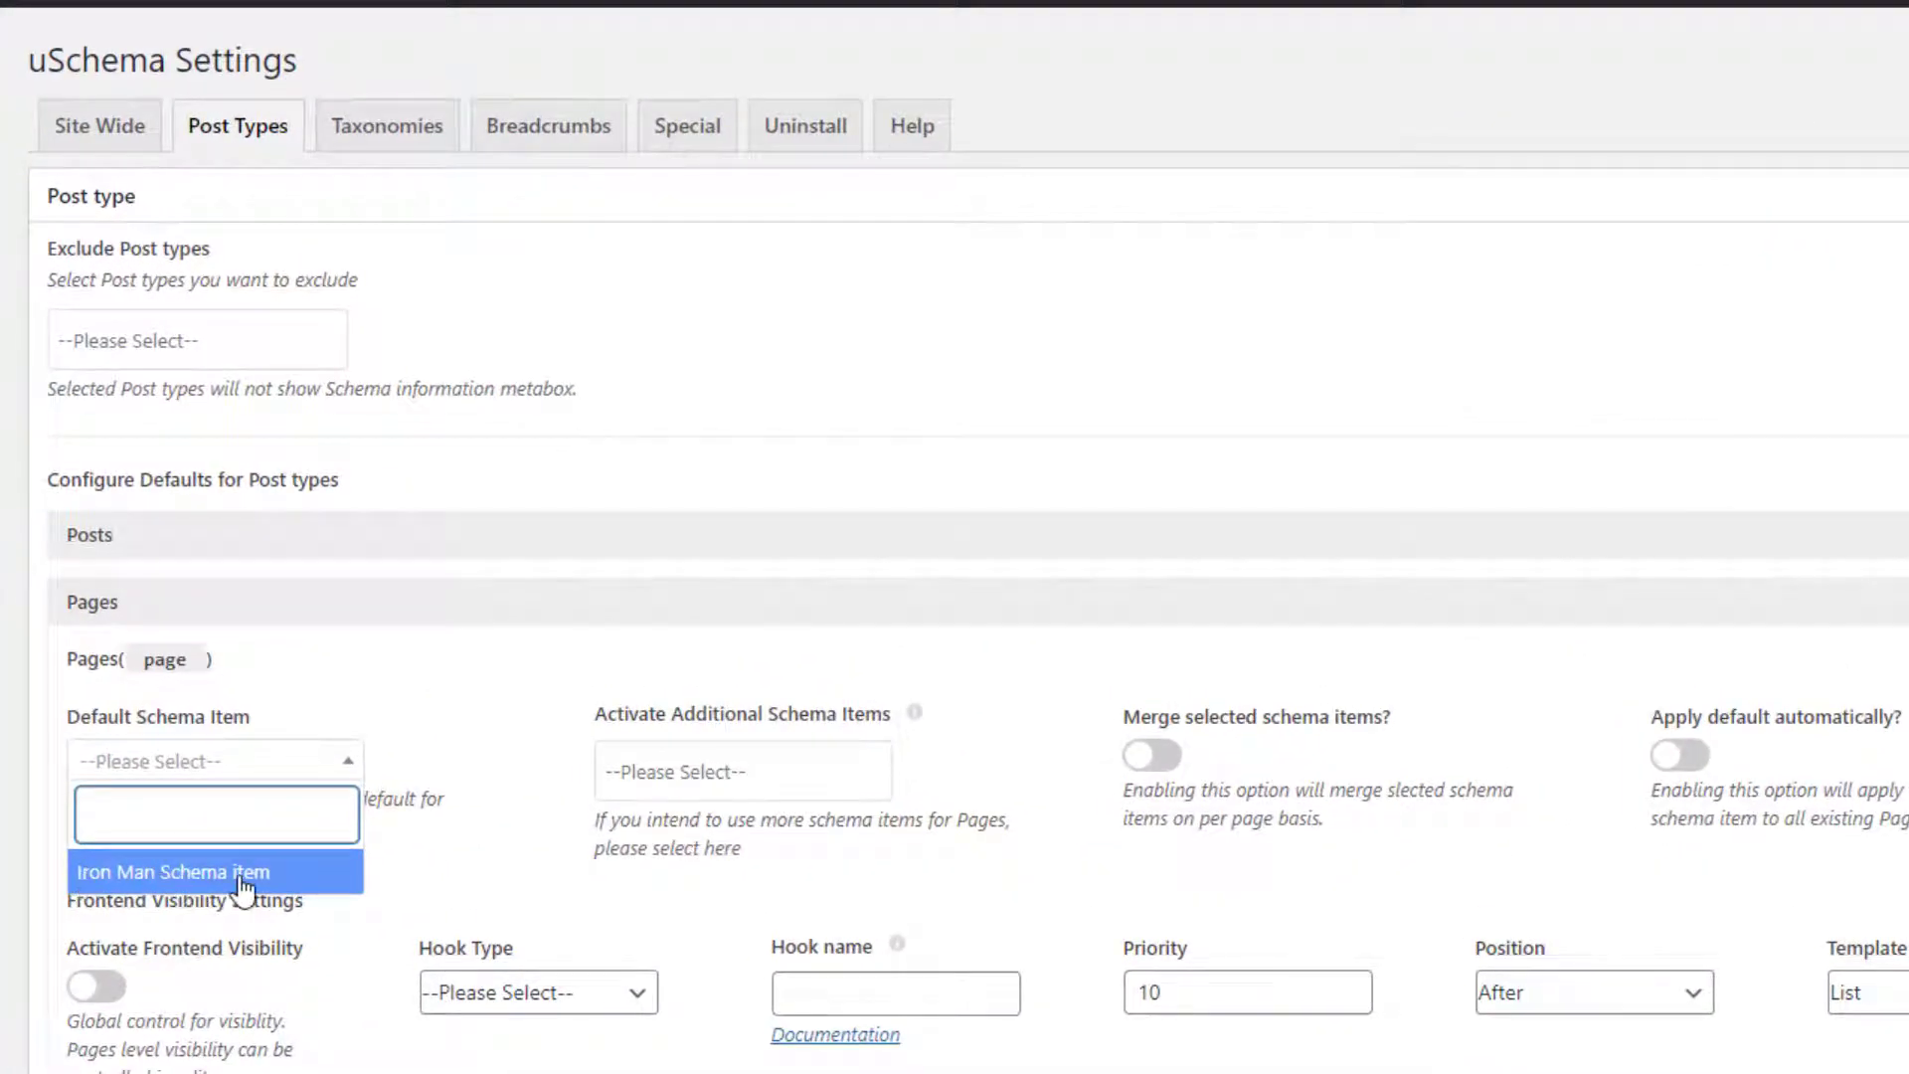
pyautogui.moveTo(250, 726); pyautogui.dragTo(70, 734)
pyautogui.click(393, 748)
pyautogui.moveTo(595, 718); pyautogui.dragTo(891, 737)
pyautogui.click(491, 713)
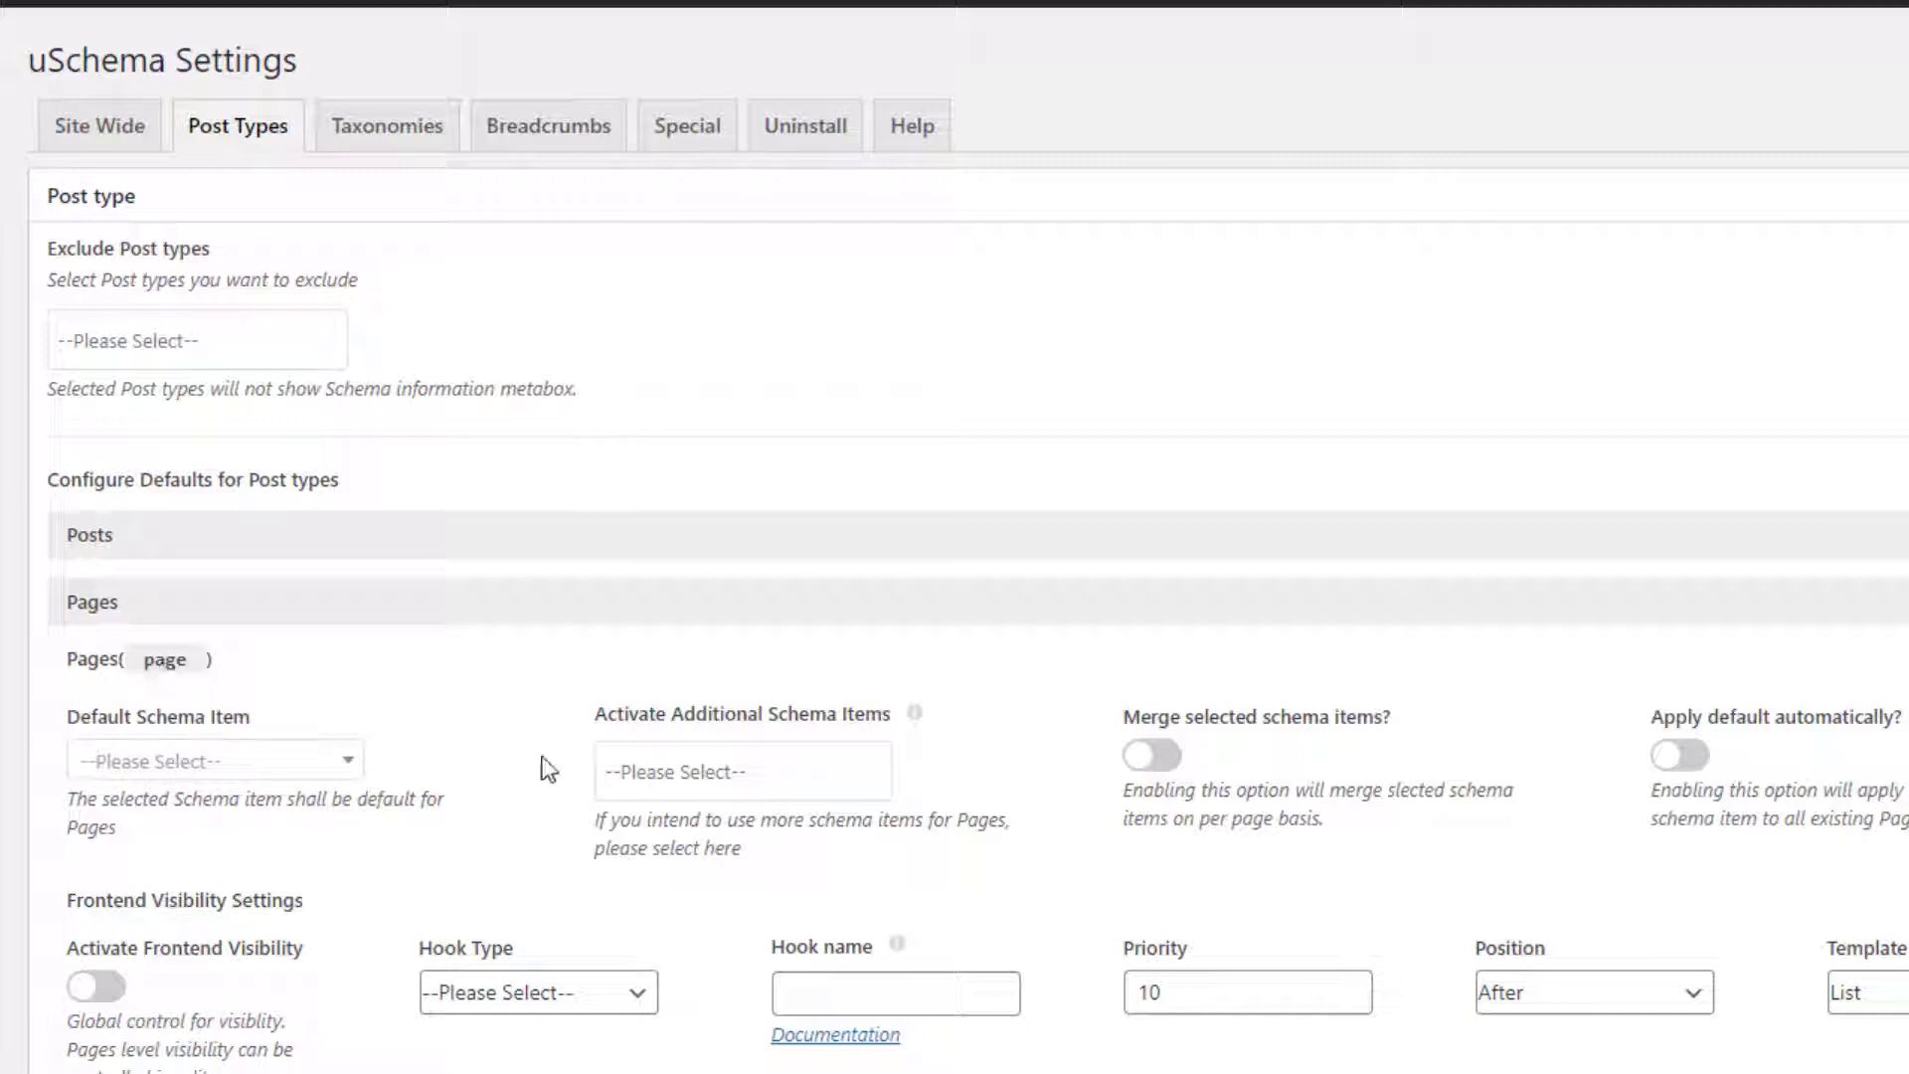
# Step: Activate "Iron Man Schema item" as an additional schema item for Pages and save the settings
pyautogui.click(699, 768)
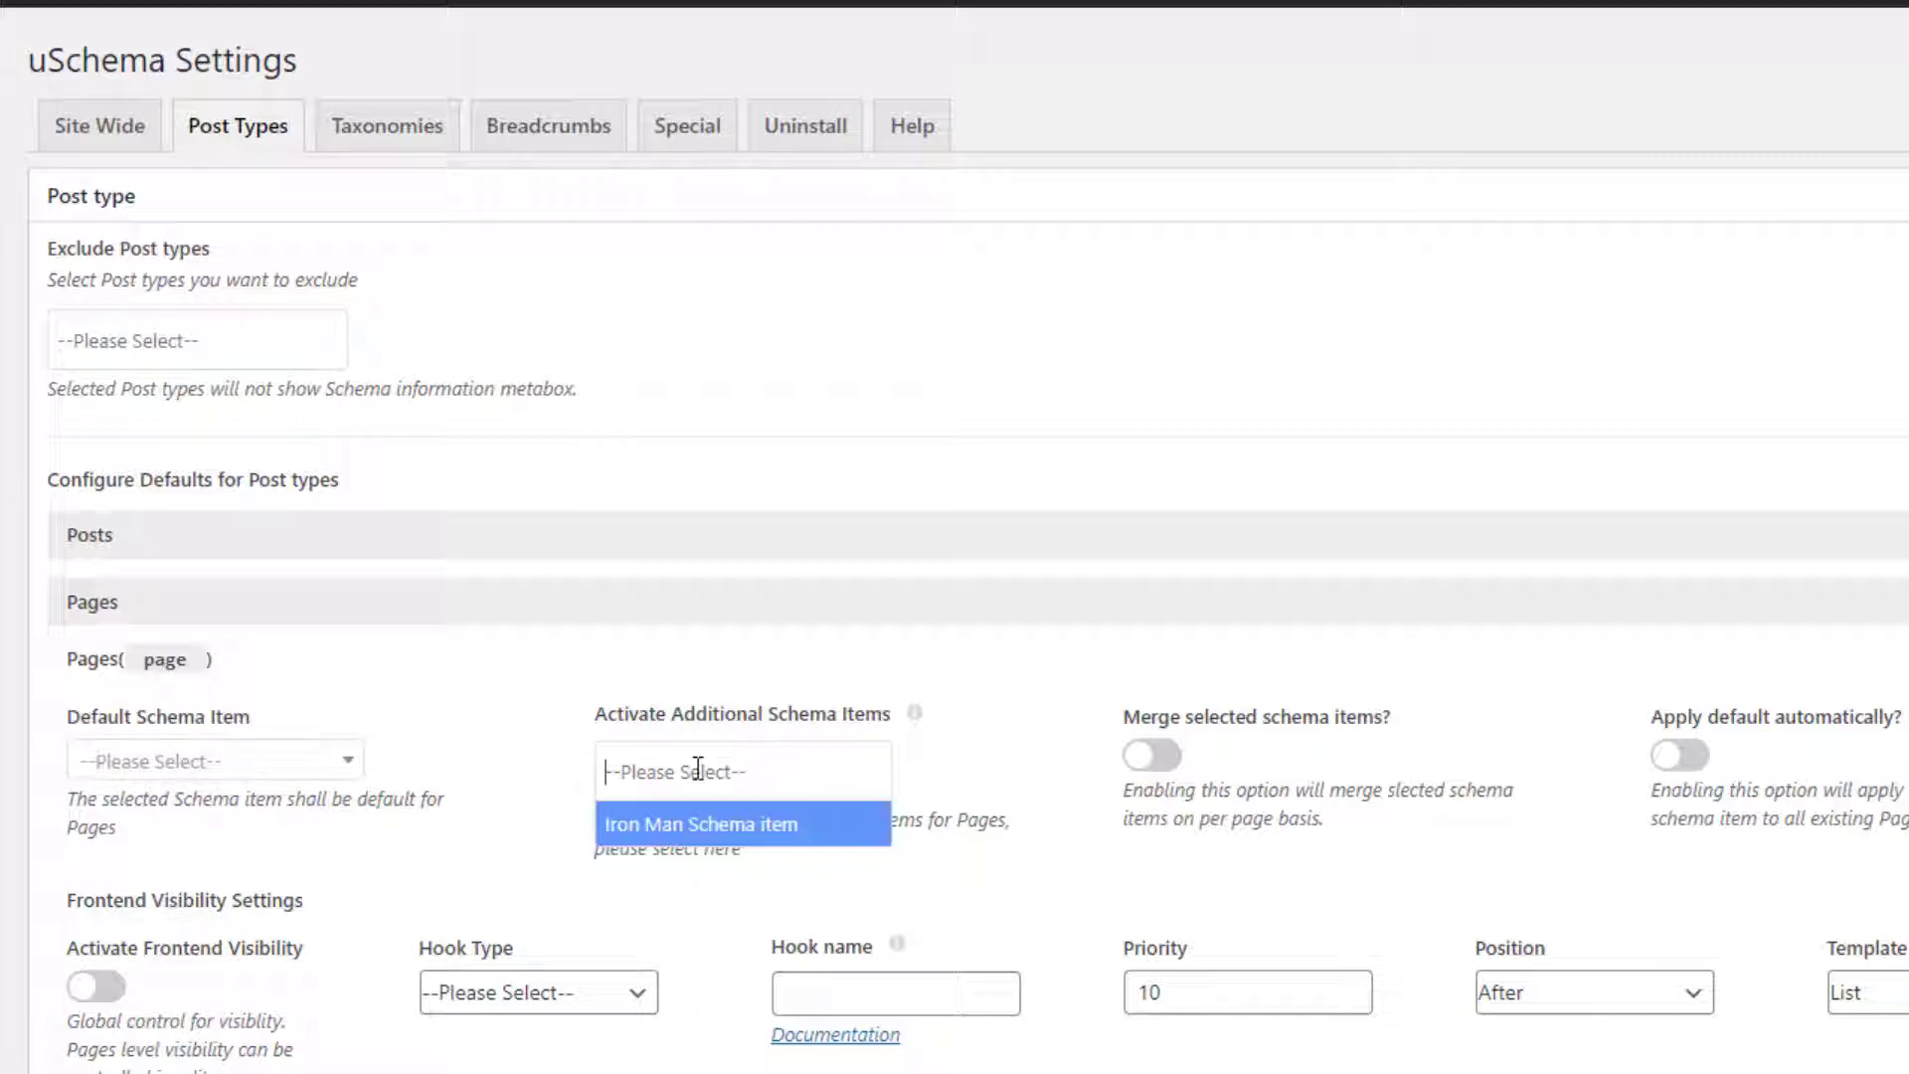
pyautogui.click(665, 838)
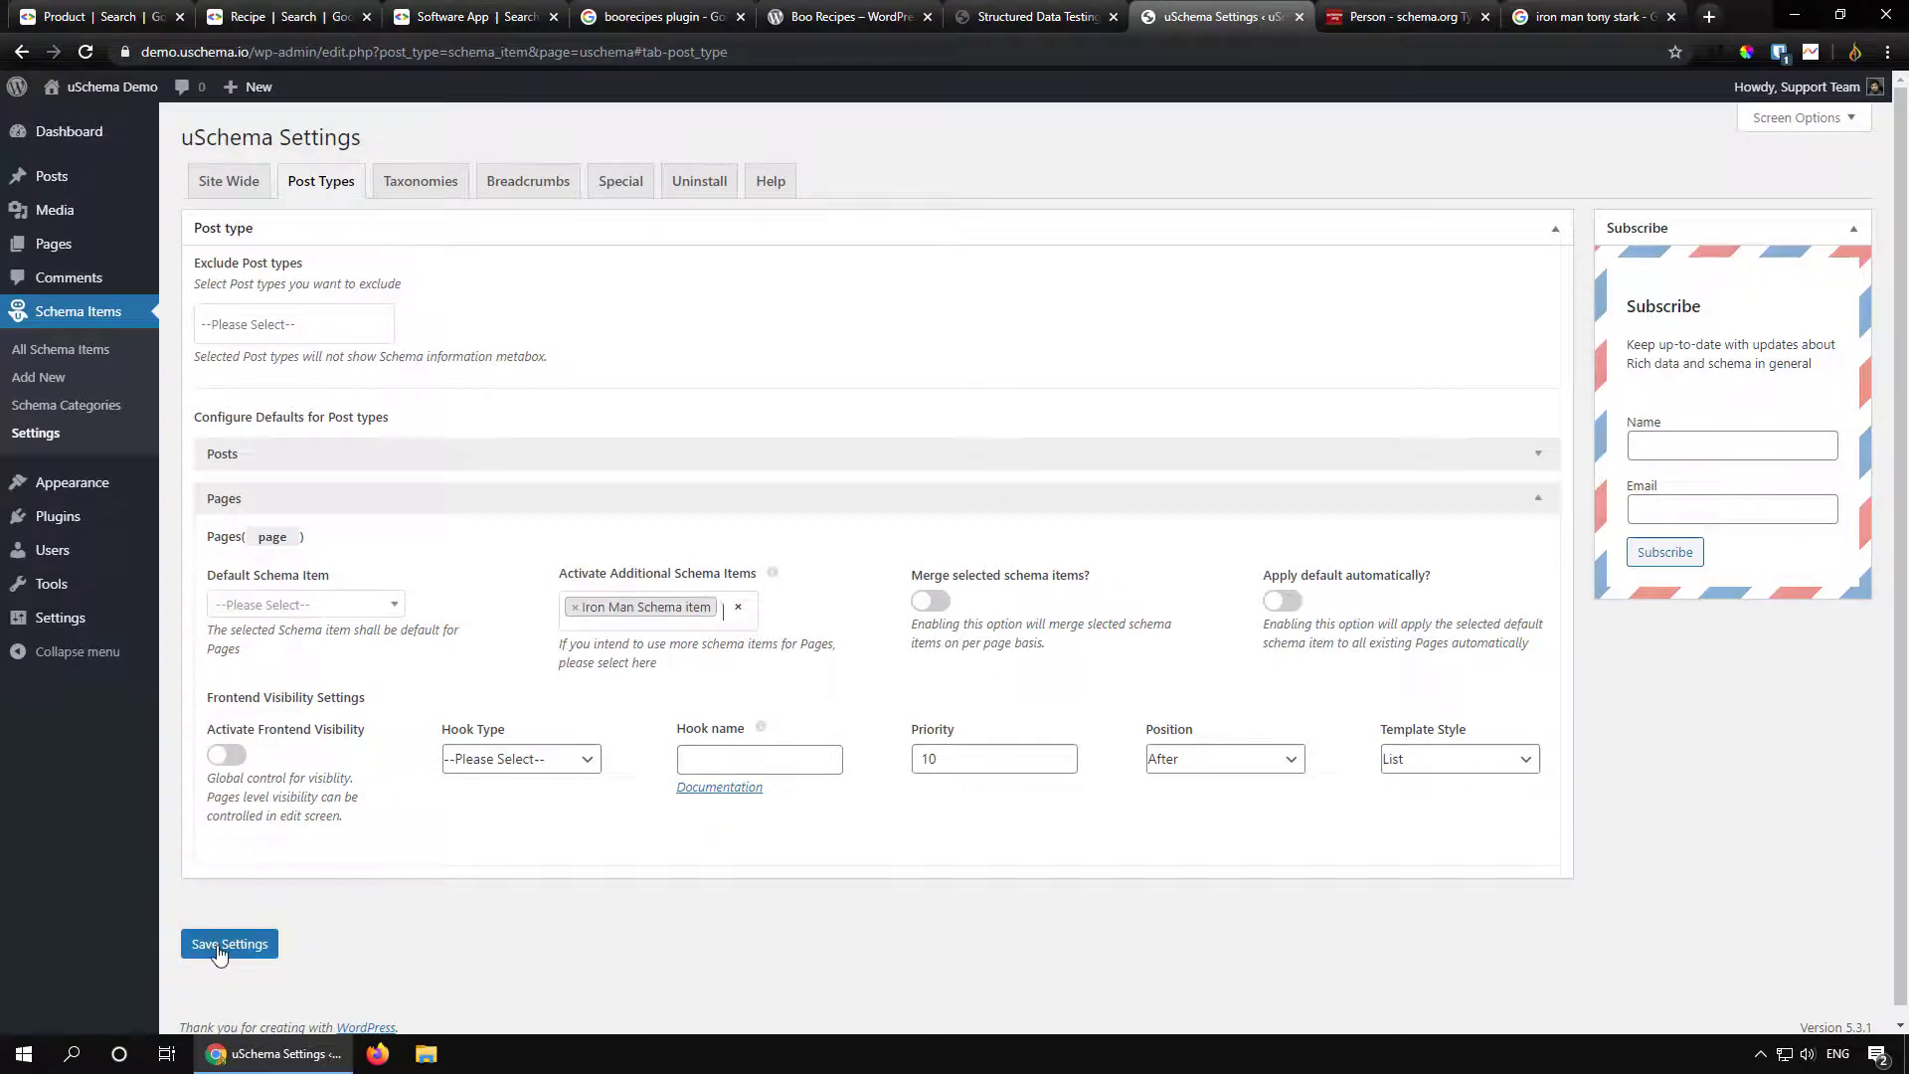
pyautogui.click(220, 950)
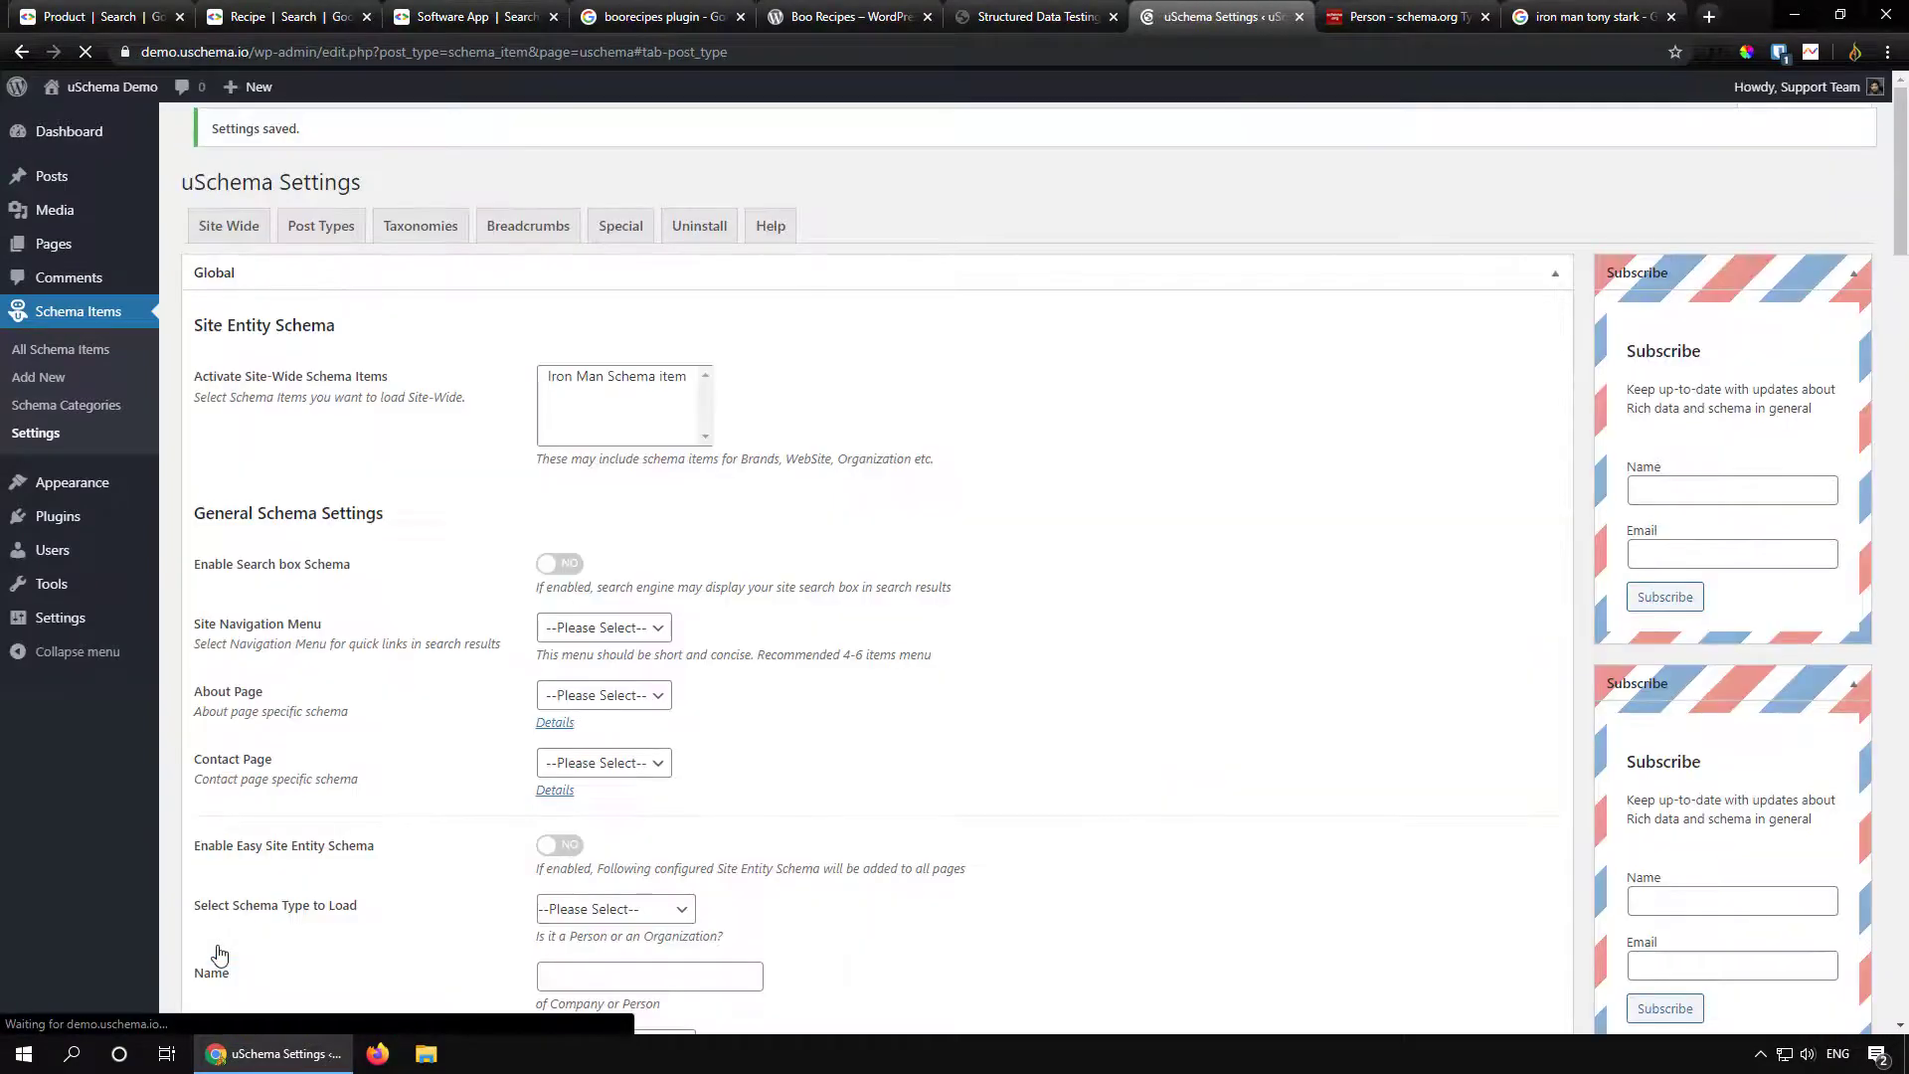
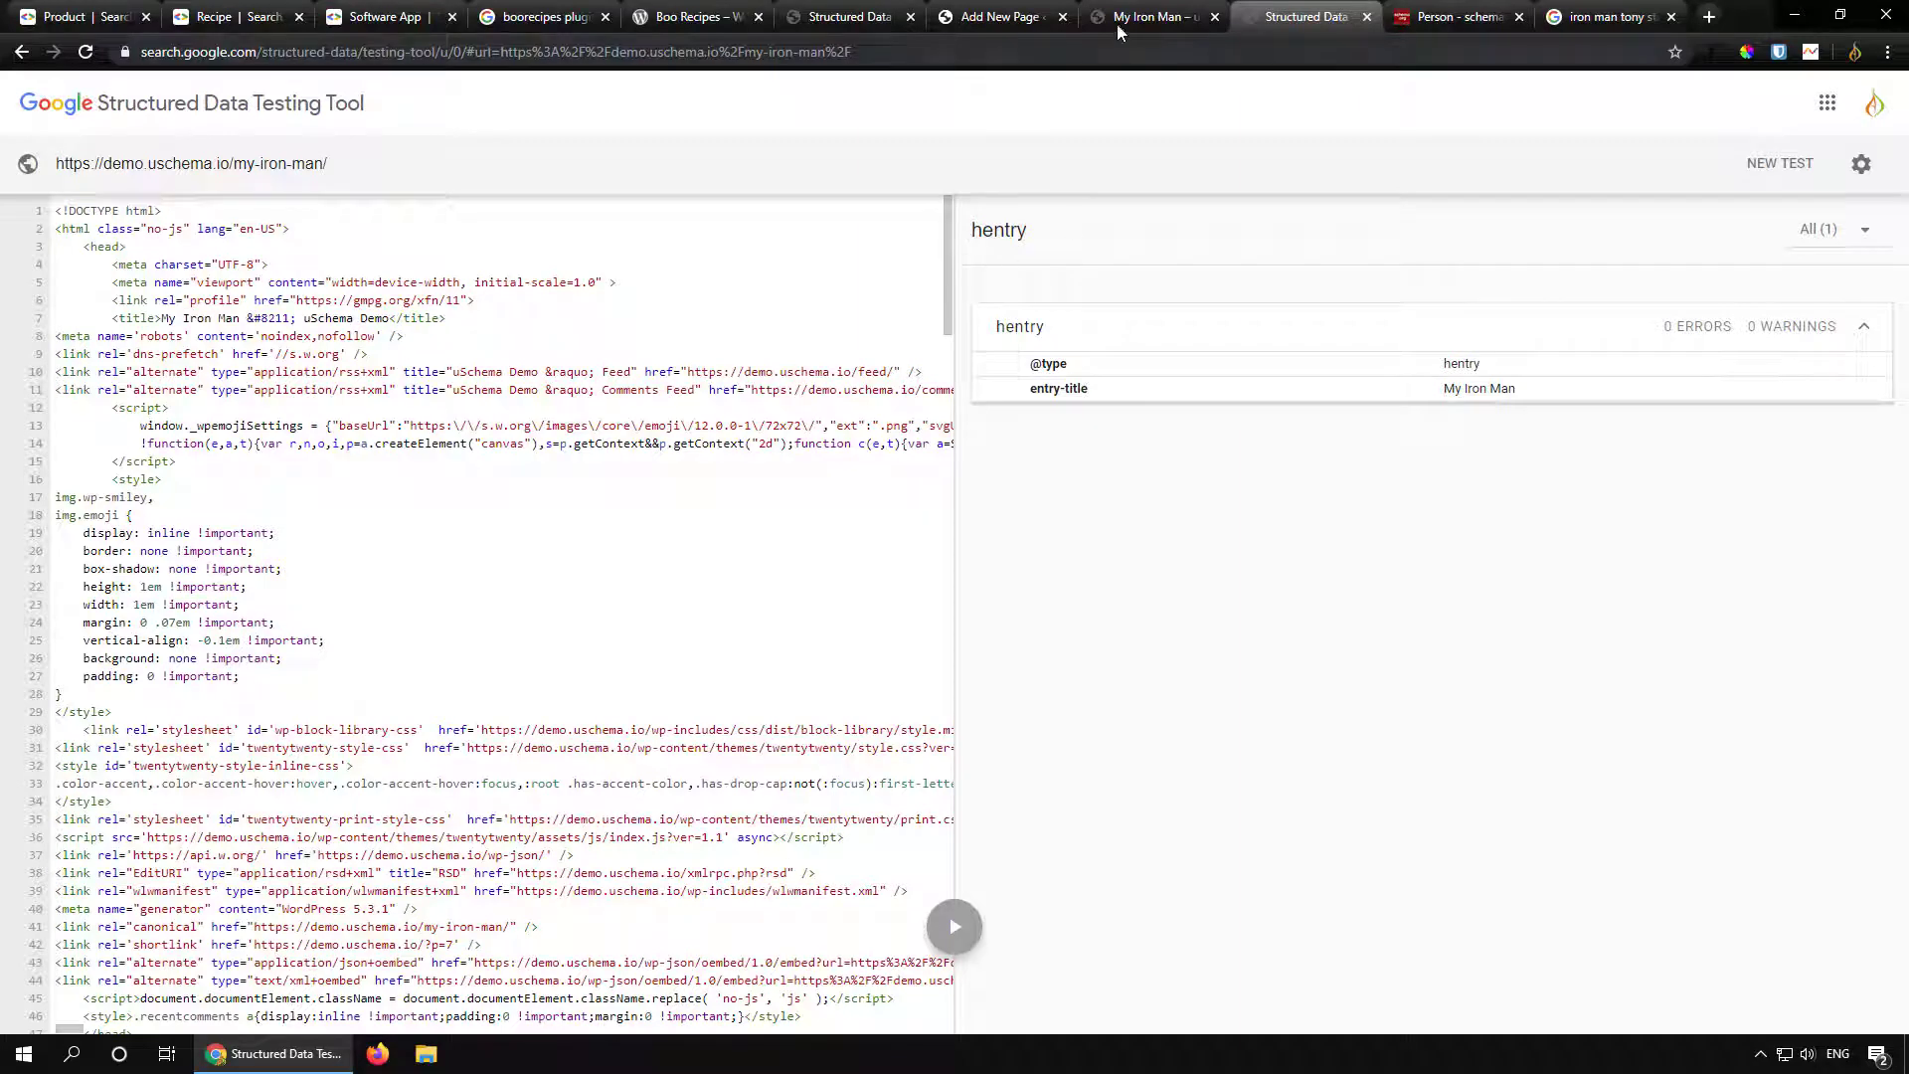
# Step: Assign "Iron Man Schema item" to the My Iron Man page in its schema information and update the page
pyautogui.click(1118, 24)
pyautogui.click(1001, 22)
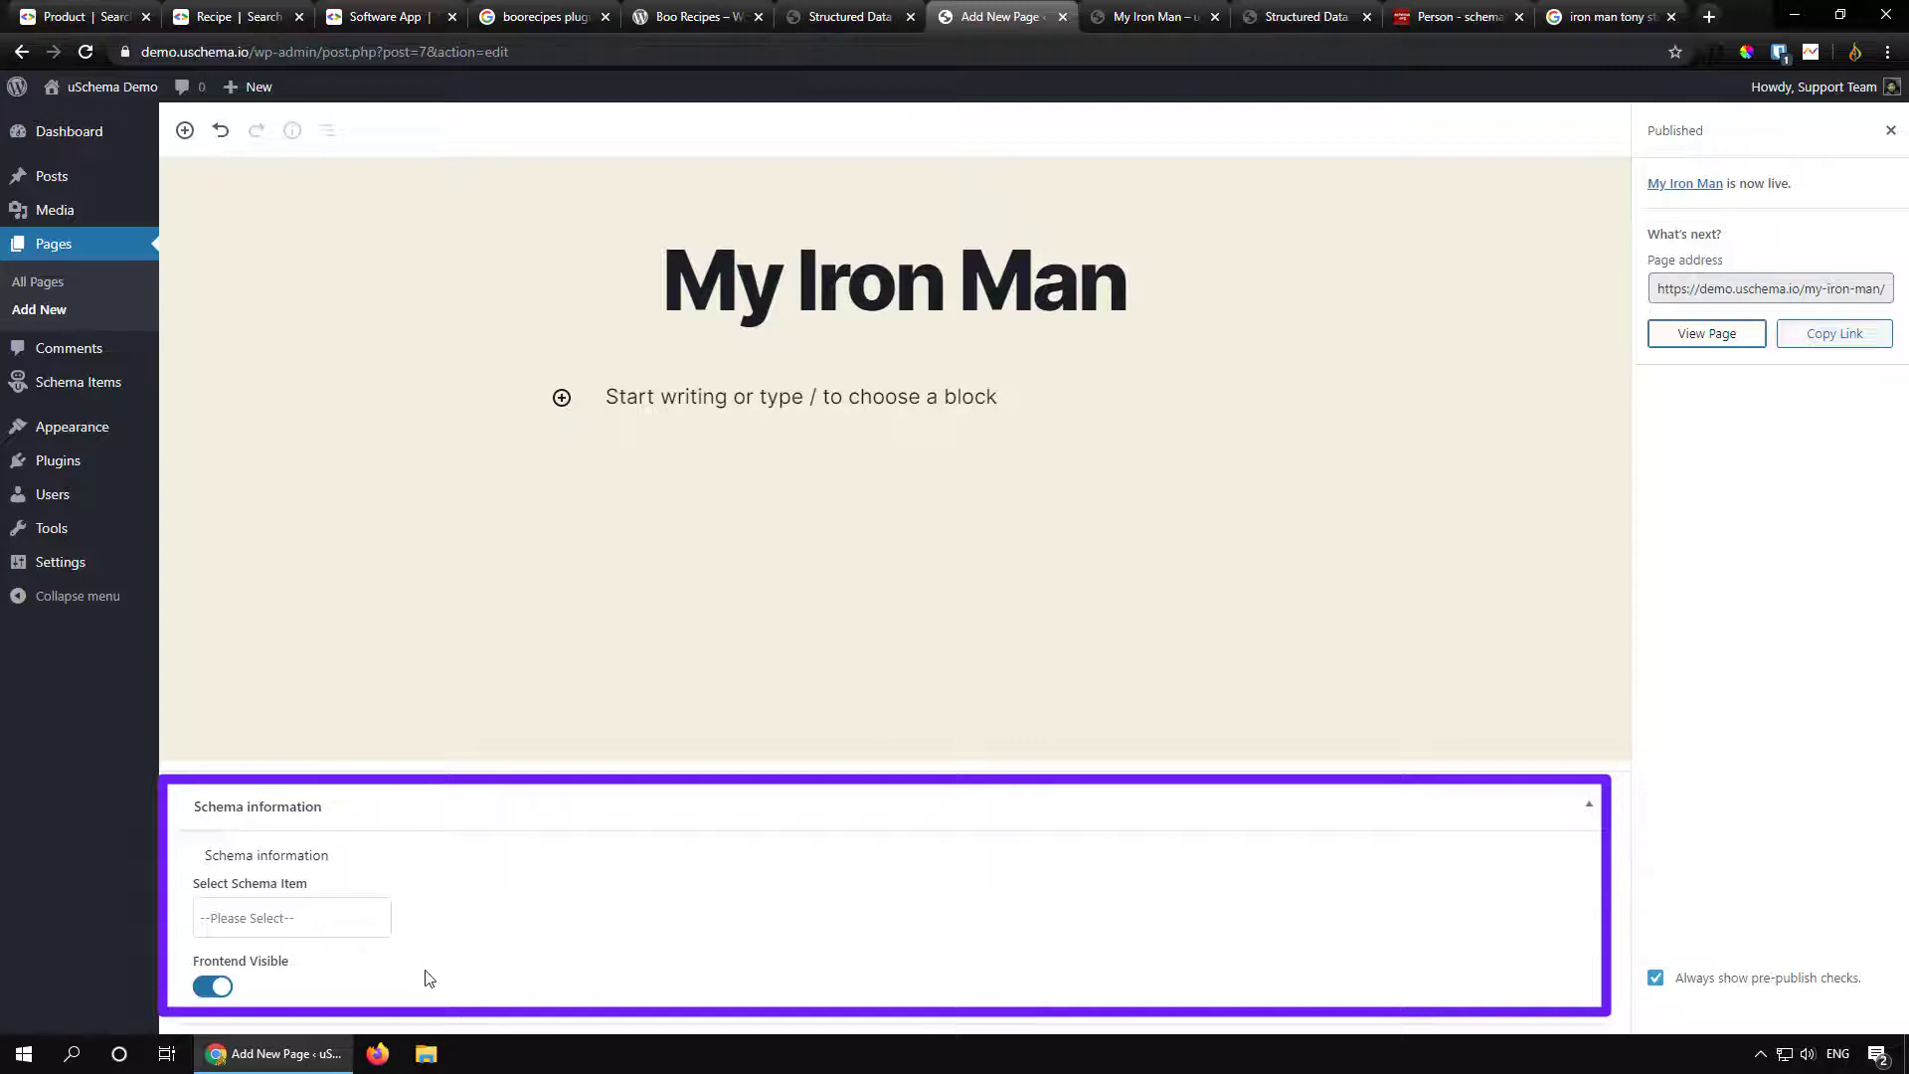
pyautogui.click(319, 916)
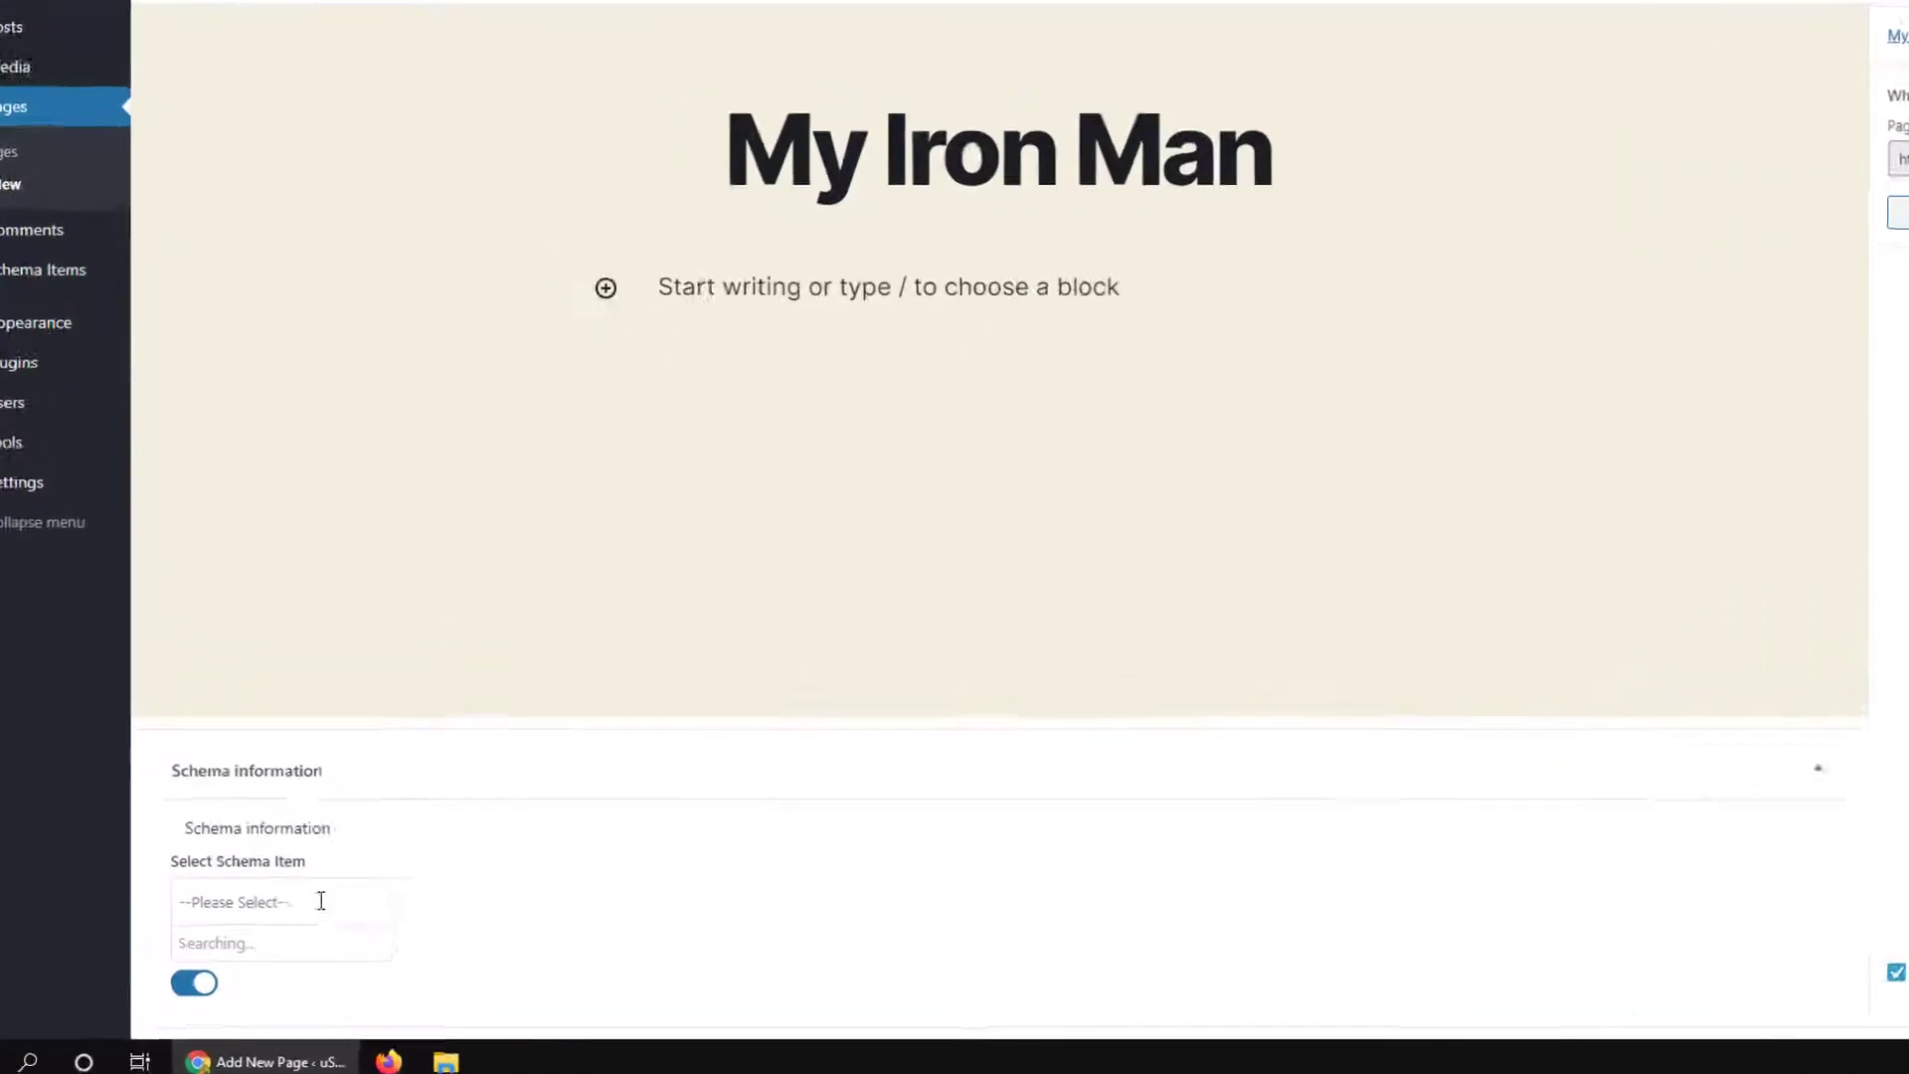
pyautogui.click(304, 920)
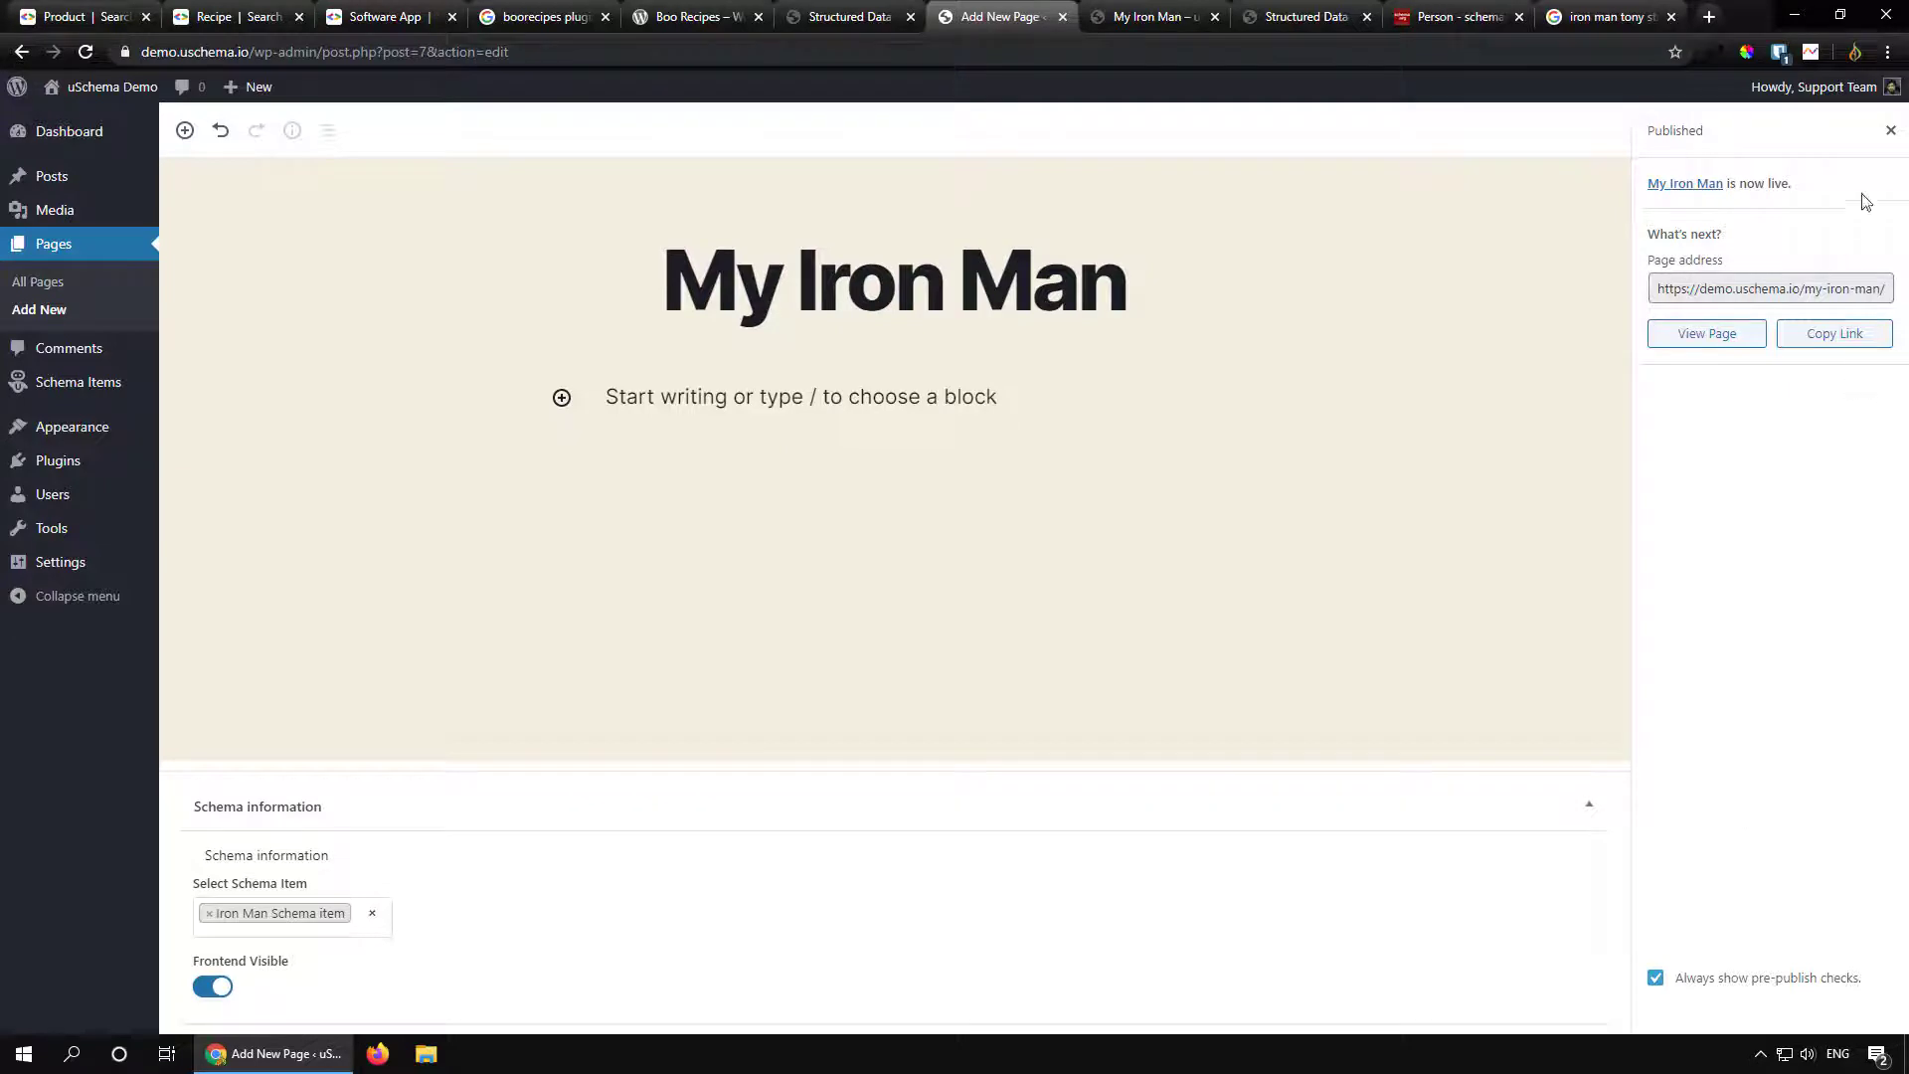
pyautogui.click(1891, 130)
pyautogui.click(1786, 140)
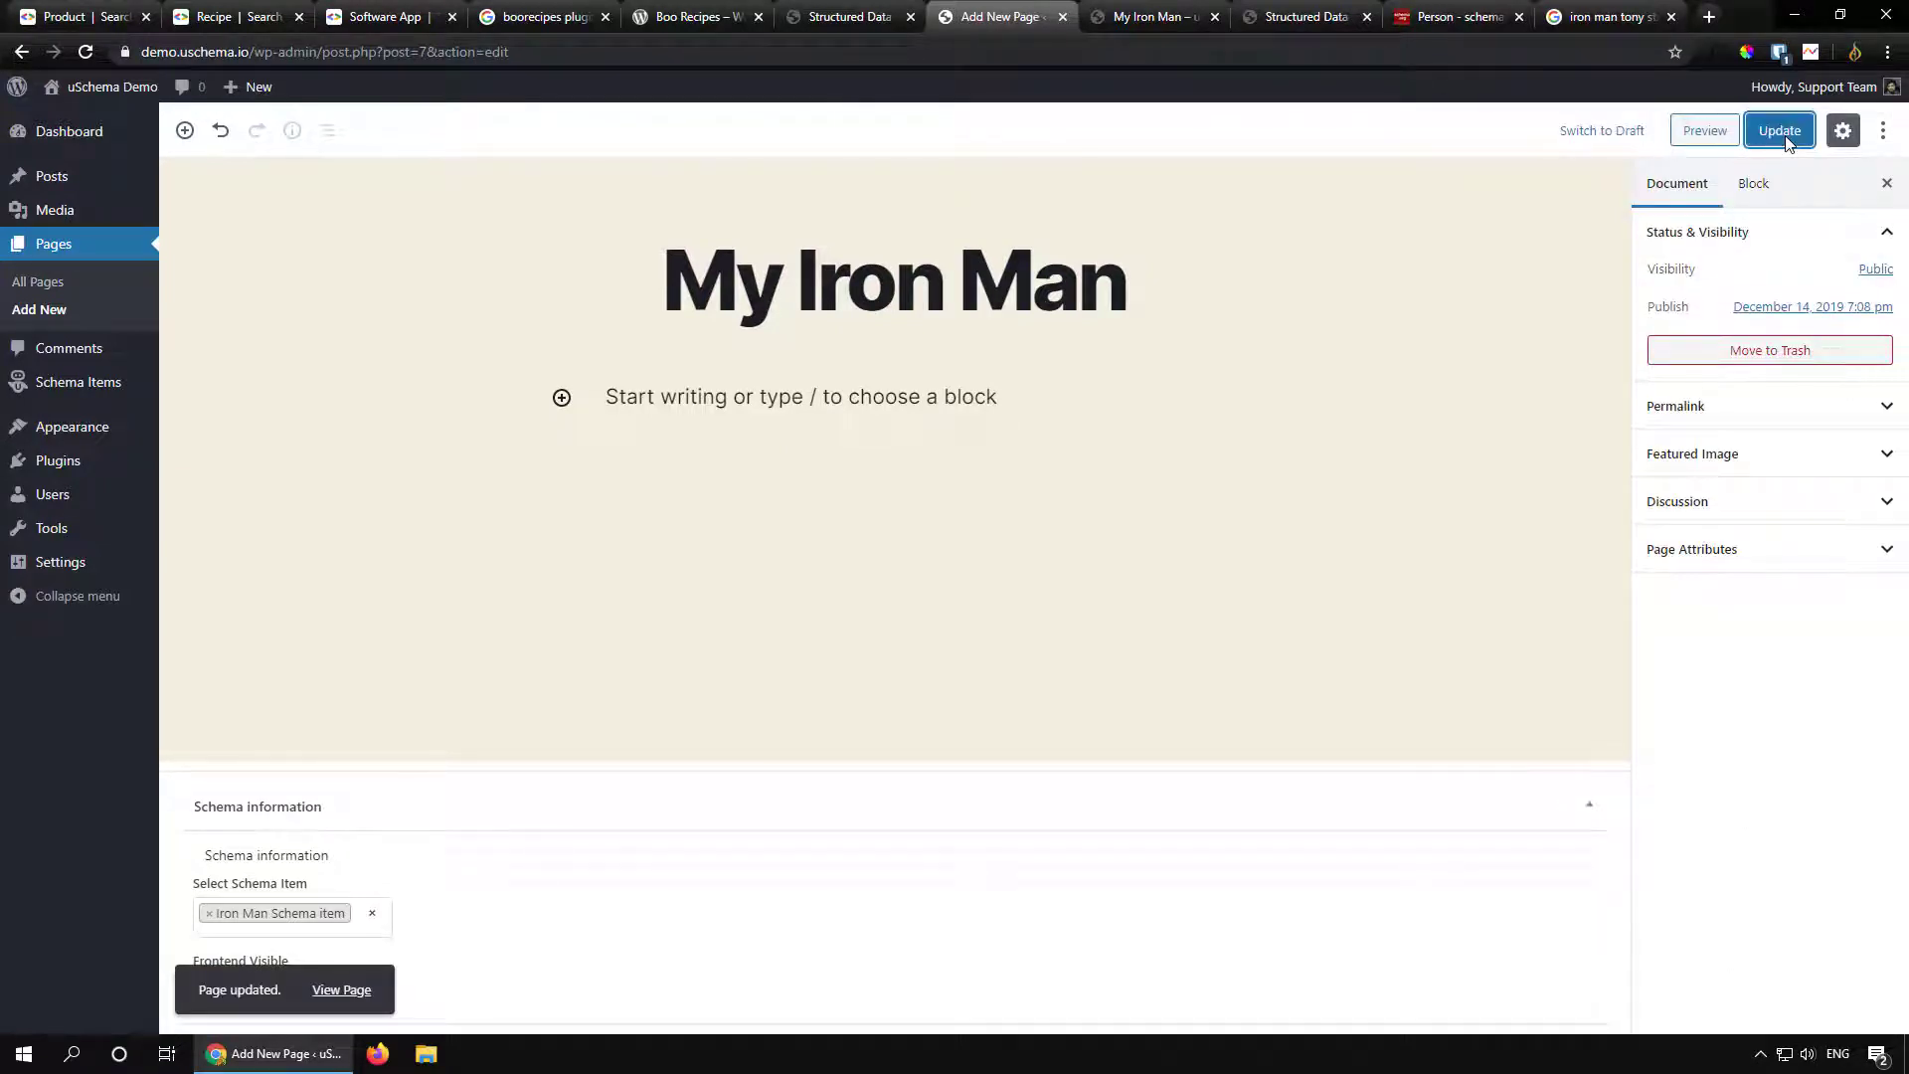
# Step: Reload the live My Iron Man page and run the Schema Tester on it
pyautogui.click(1140, 17)
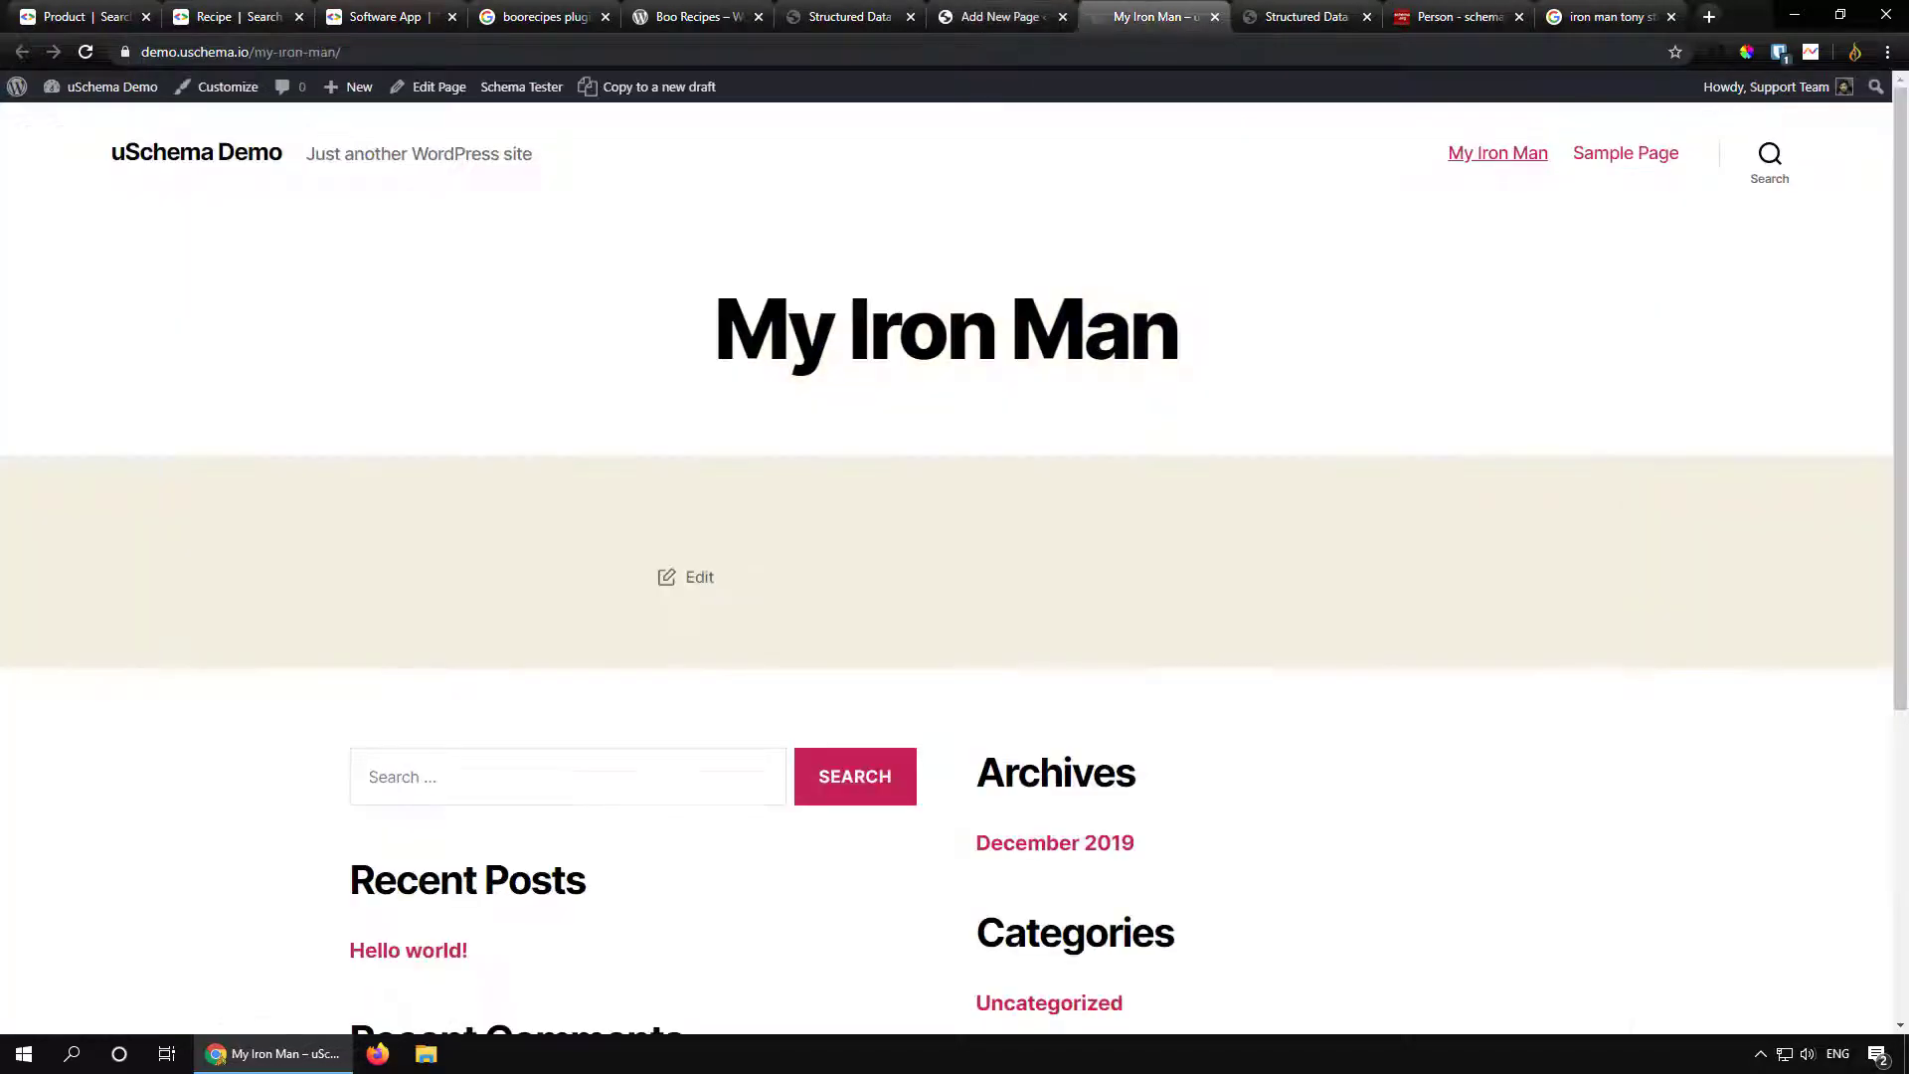
pyautogui.click(86, 52)
pyautogui.click(1811, 53)
pyautogui.click(1360, 348)
pyautogui.click(534, 96)
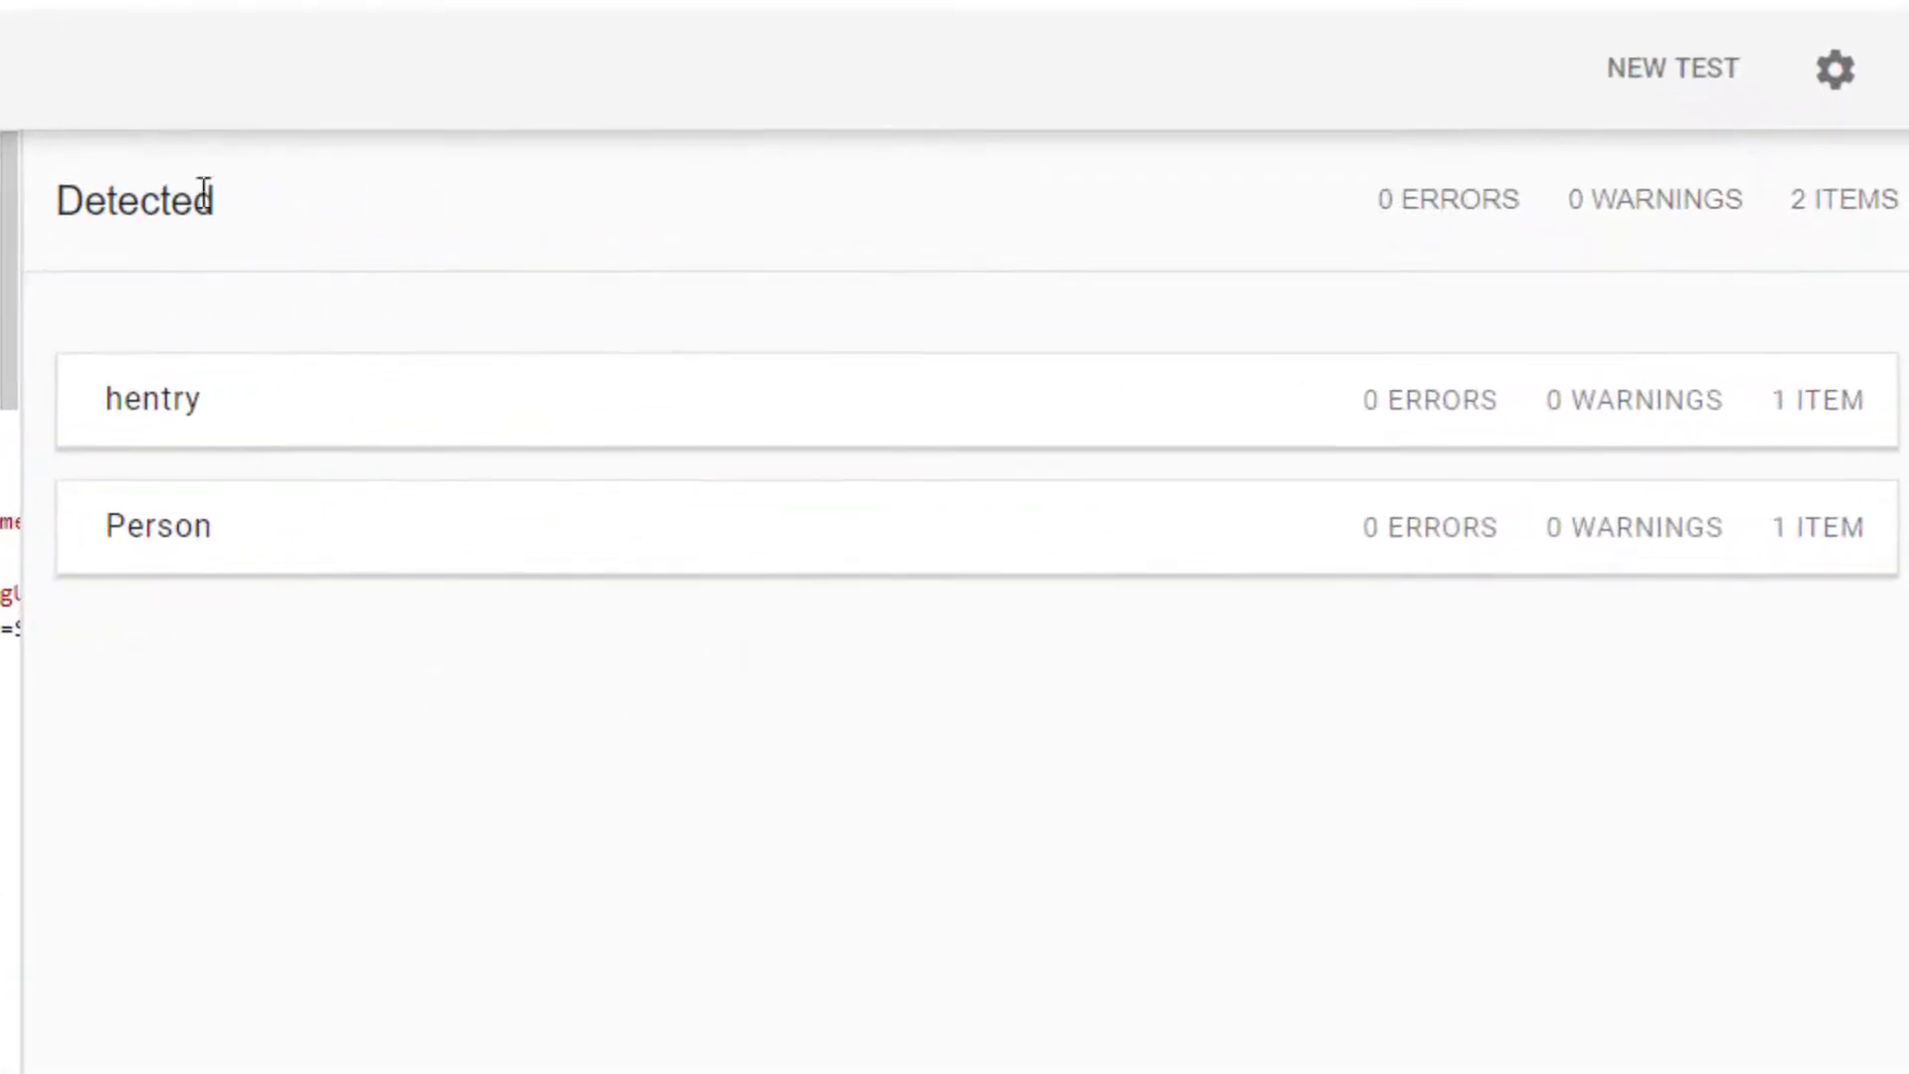
# Step: Examine the name and url of the detected Person item in the test results and return to the live page
pyautogui.moveTo(142, 182); pyautogui.dragTo(59, 187)
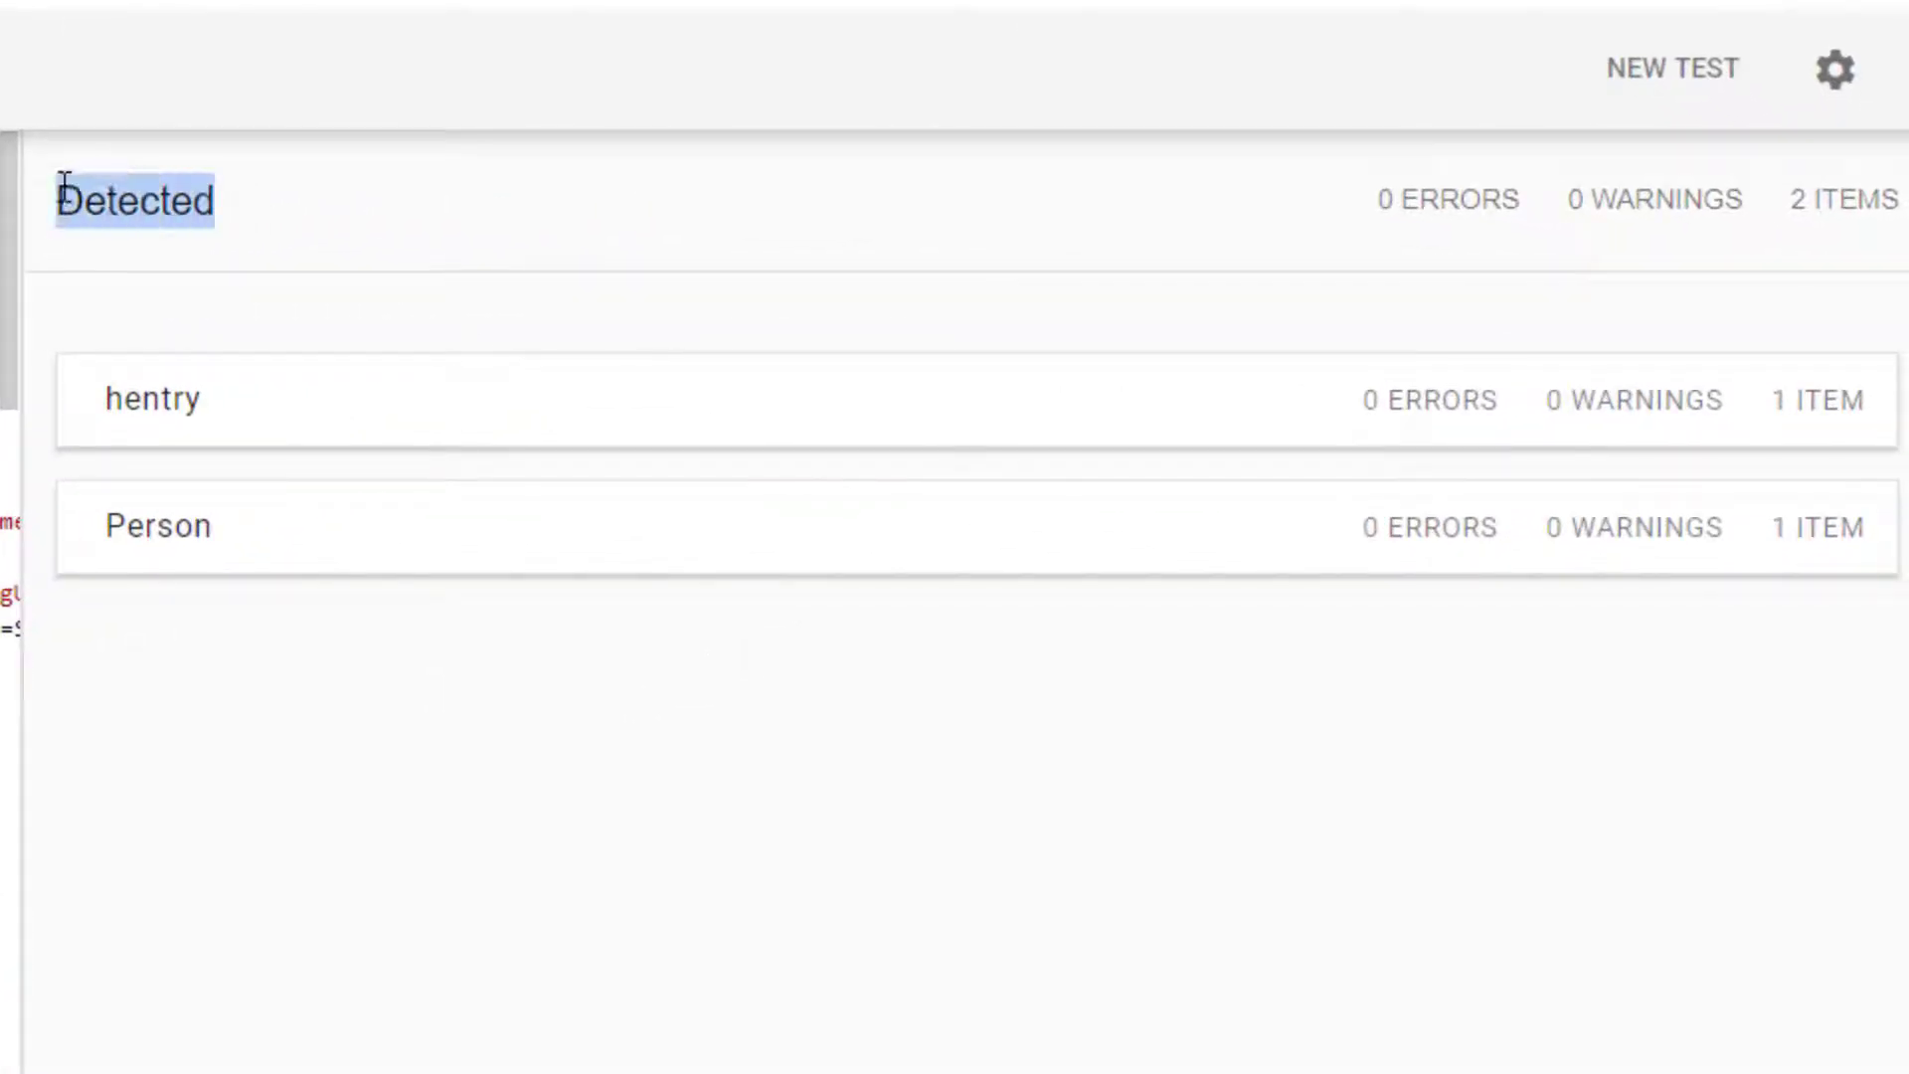
pyautogui.click(167, 555)
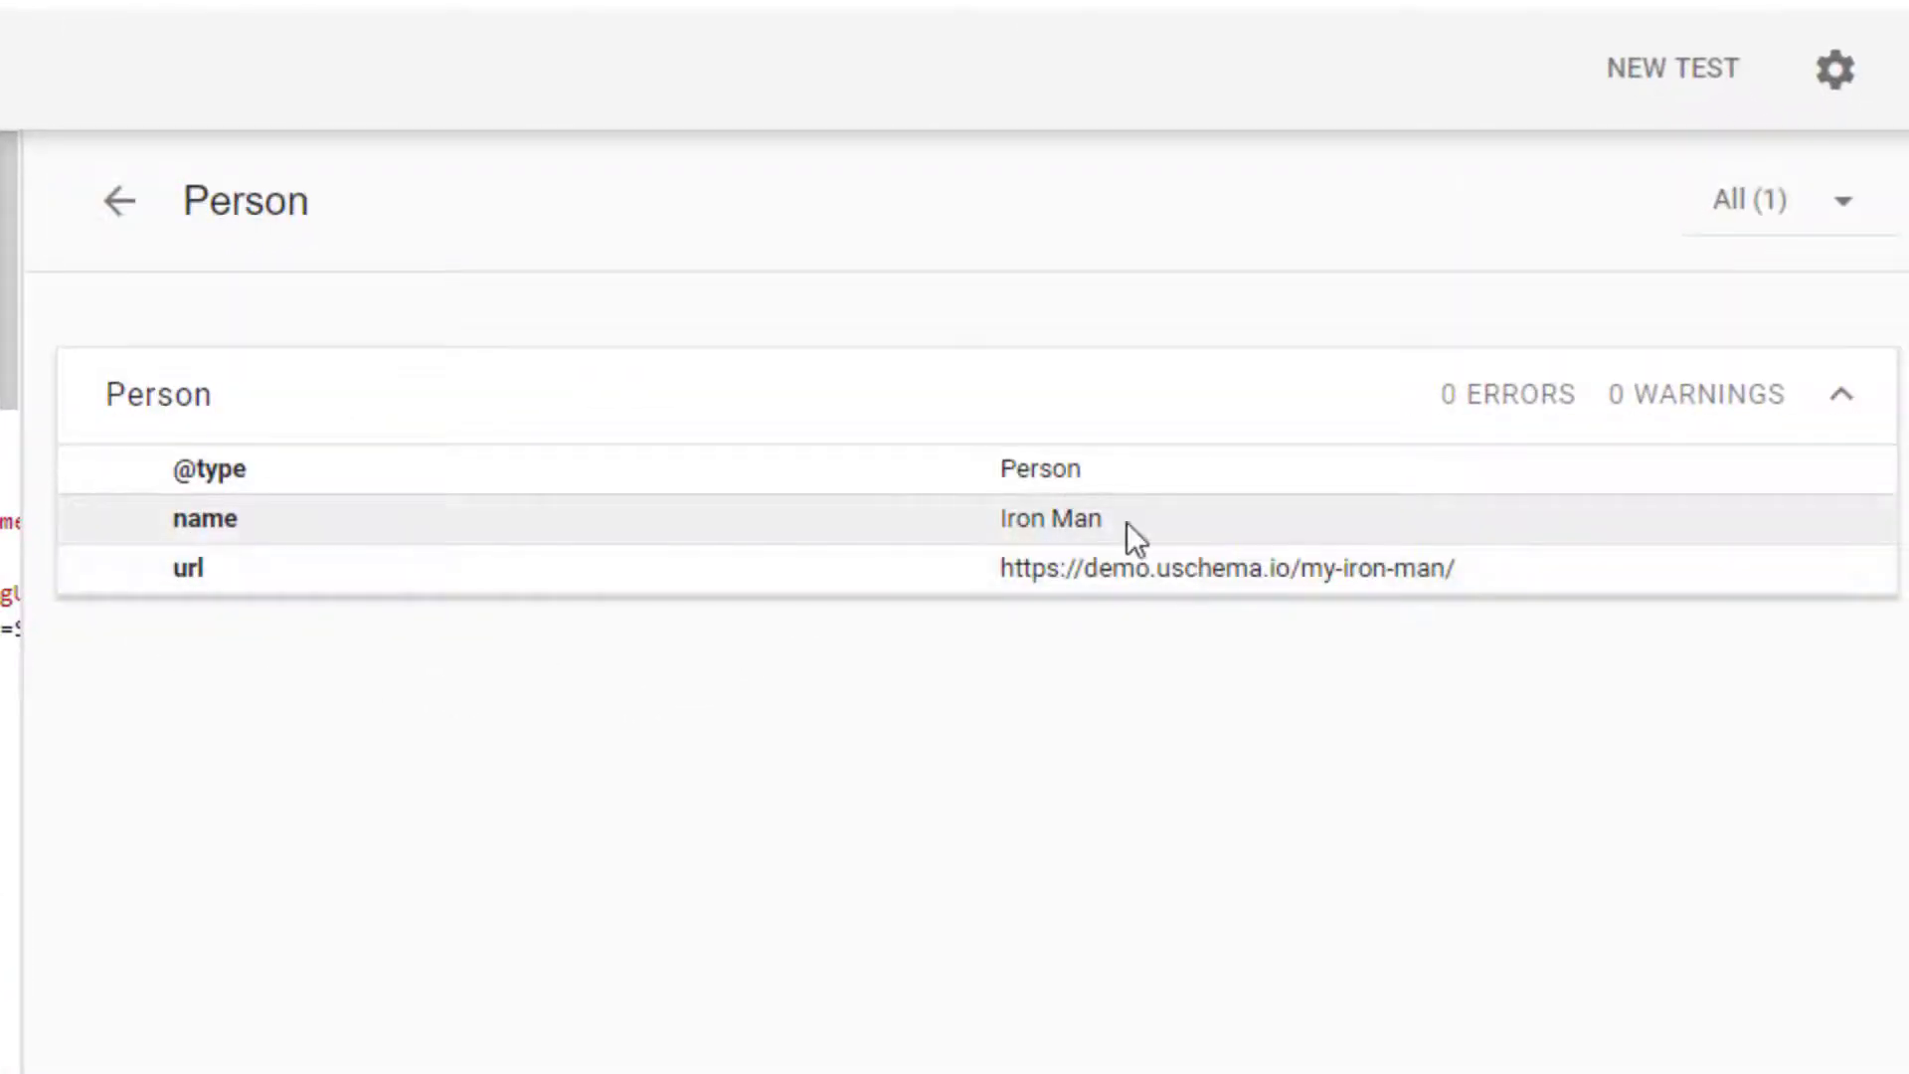
pyautogui.moveTo(1125, 522); pyautogui.dragTo(1000, 528)
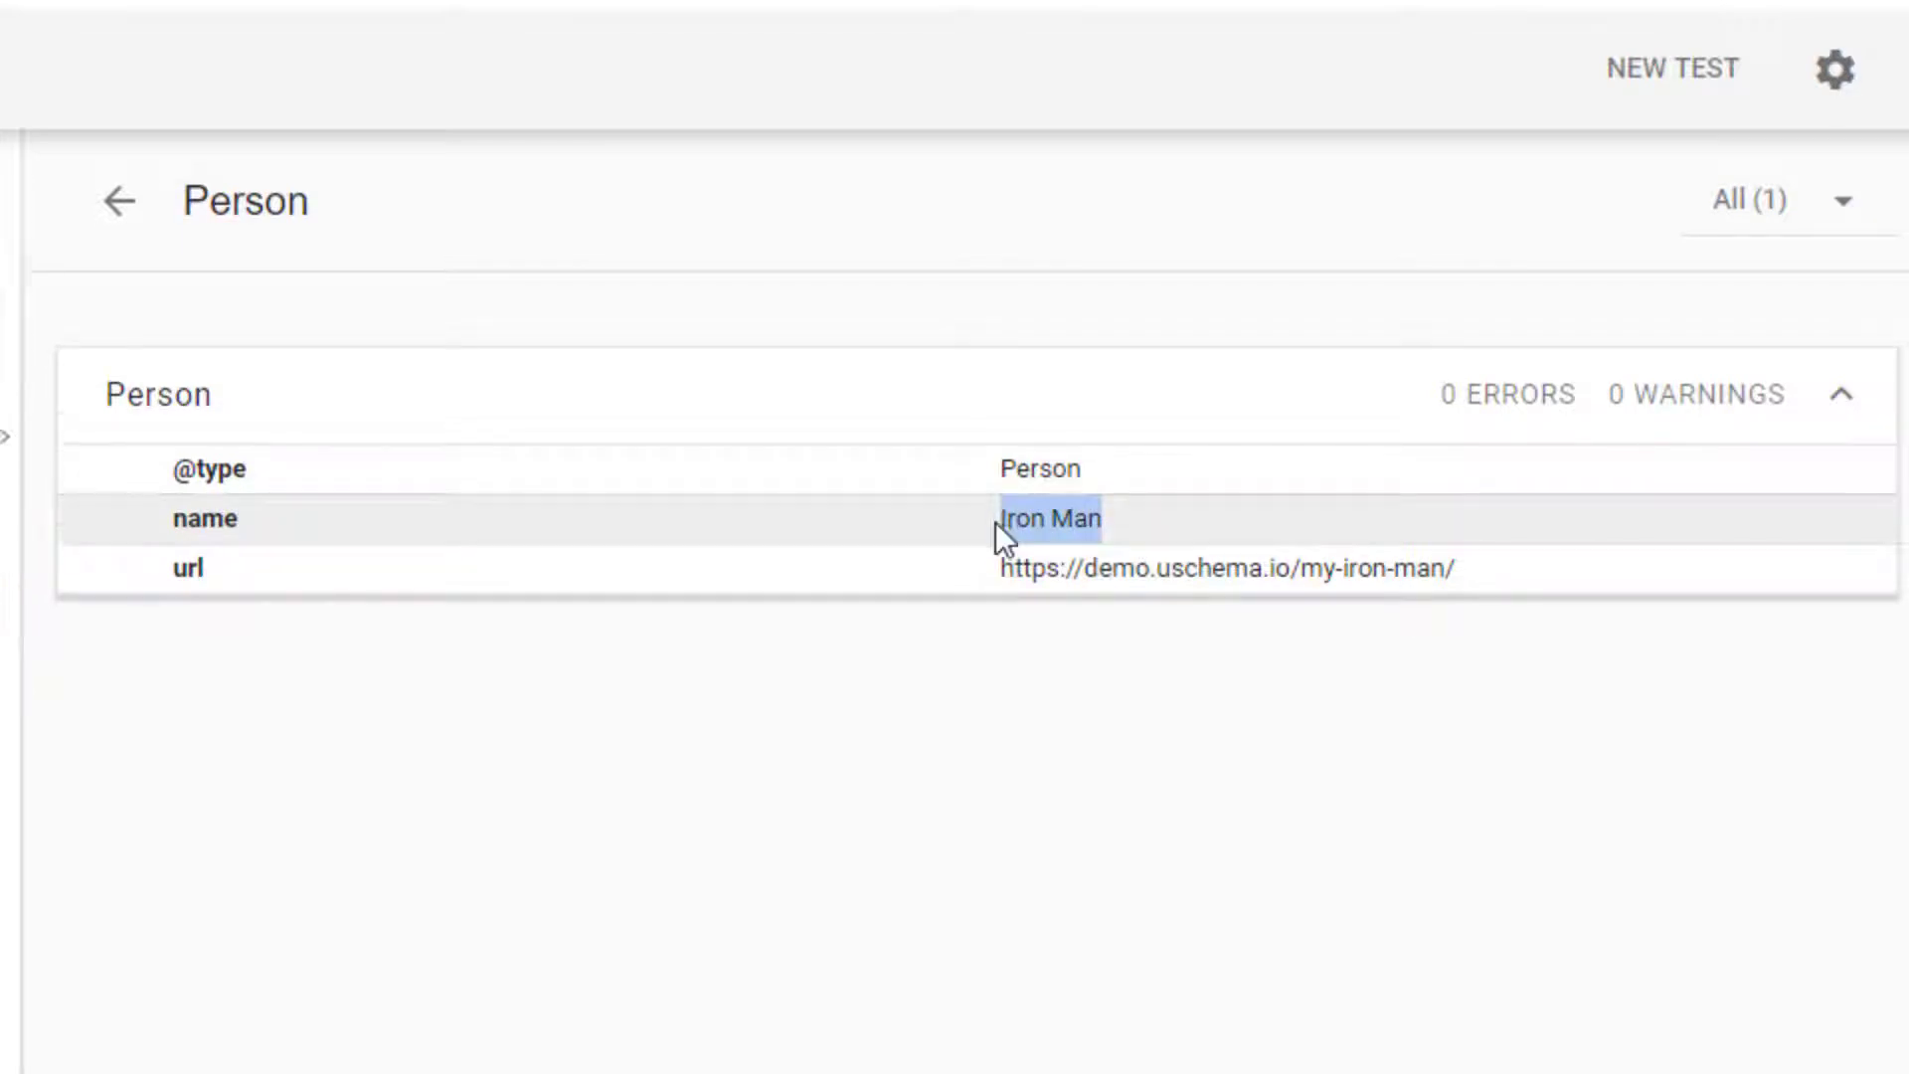
pyautogui.moveTo(1489, 584); pyautogui.dragTo(1000, 587)
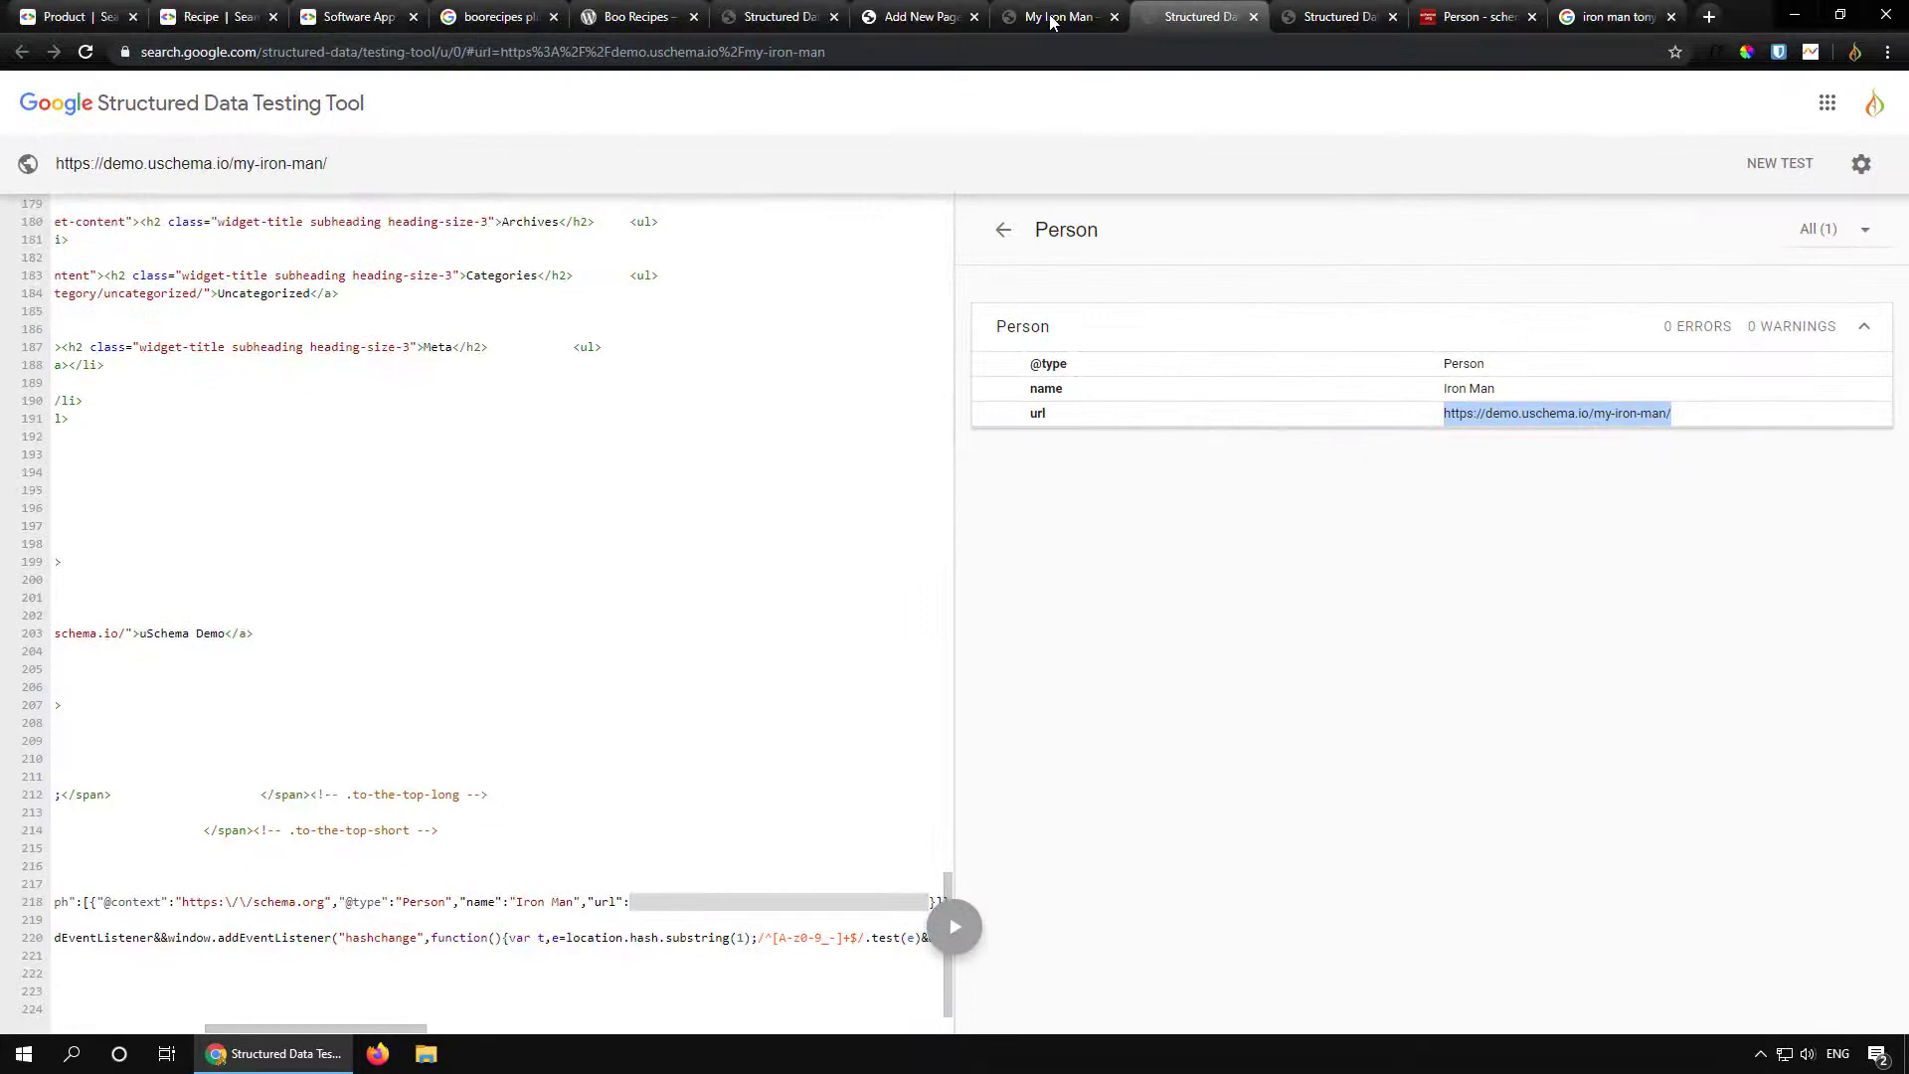
pyautogui.click(1053, 22)
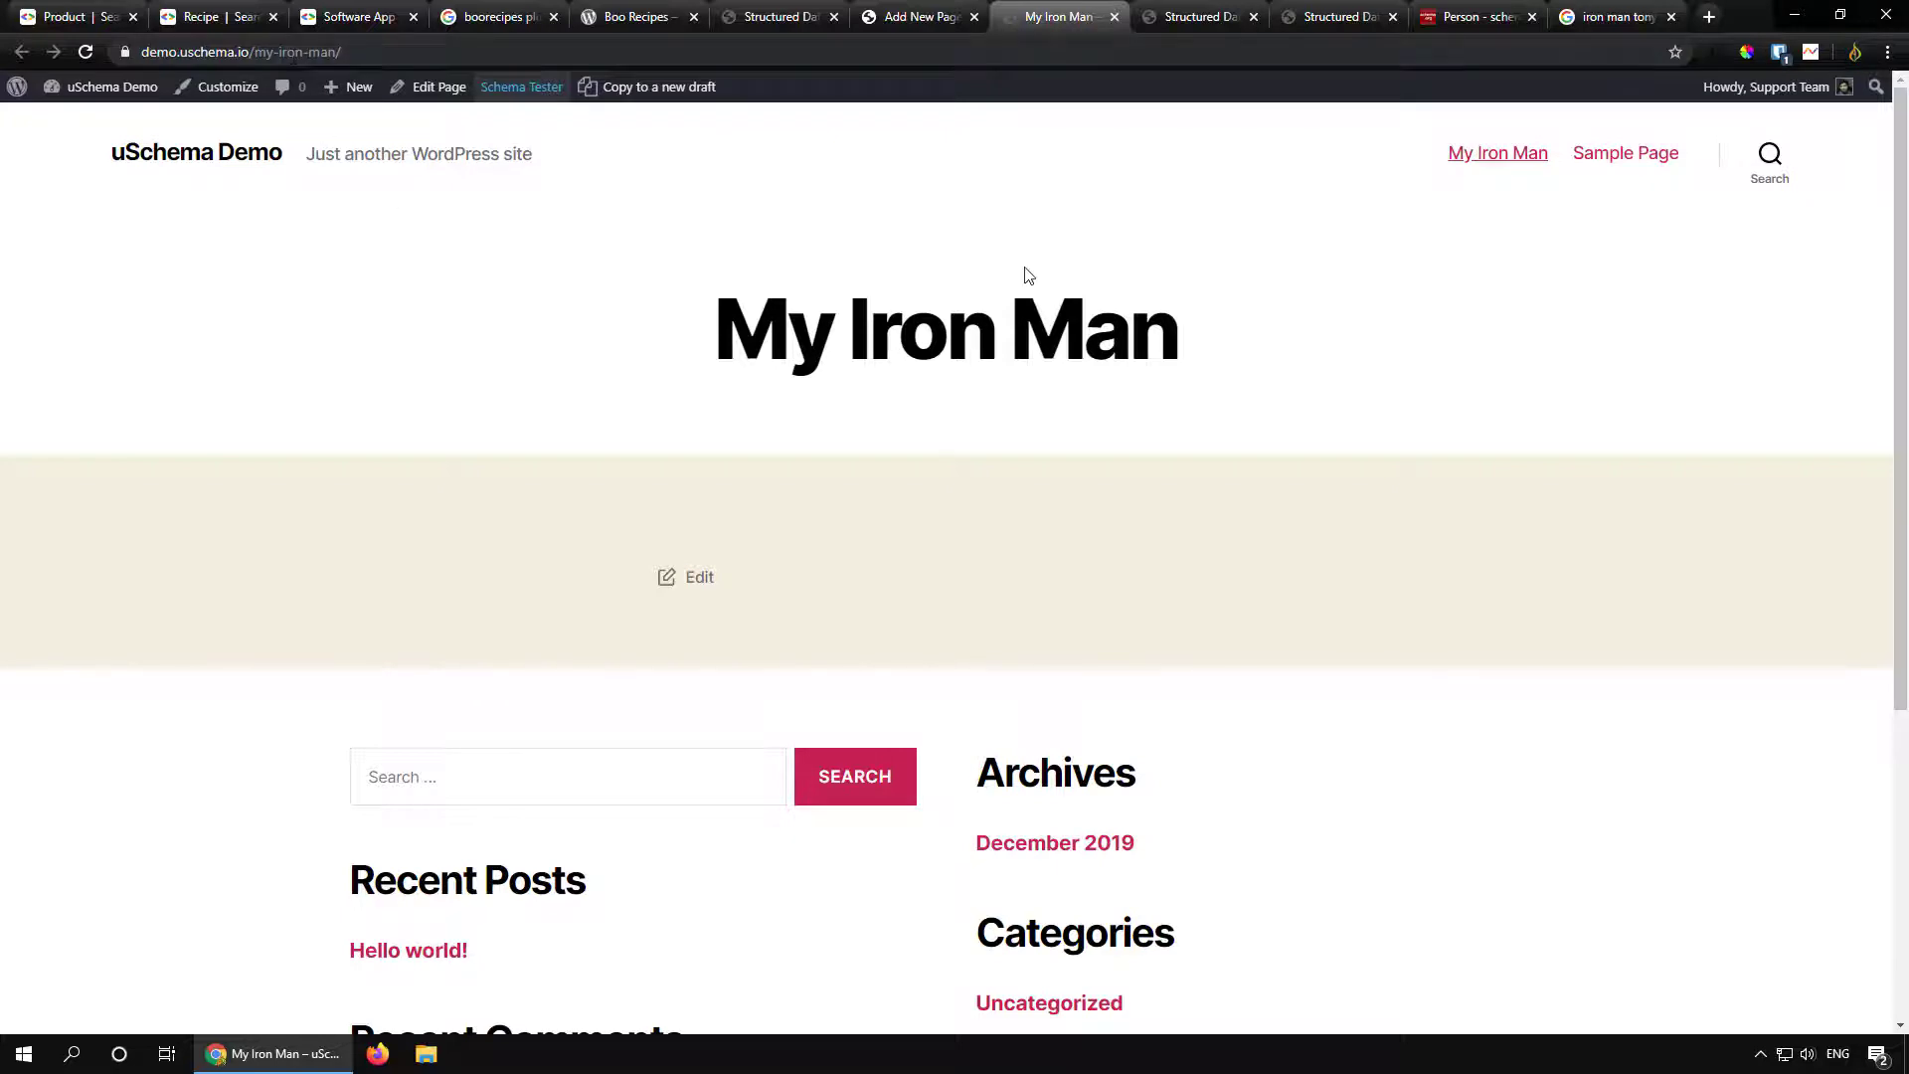
# Step: Open the Iron Man Schema item for editing in a separate browser tab placed before the page editor
pyautogui.click(932, 24)
pyautogui.moveTo(138, 388)
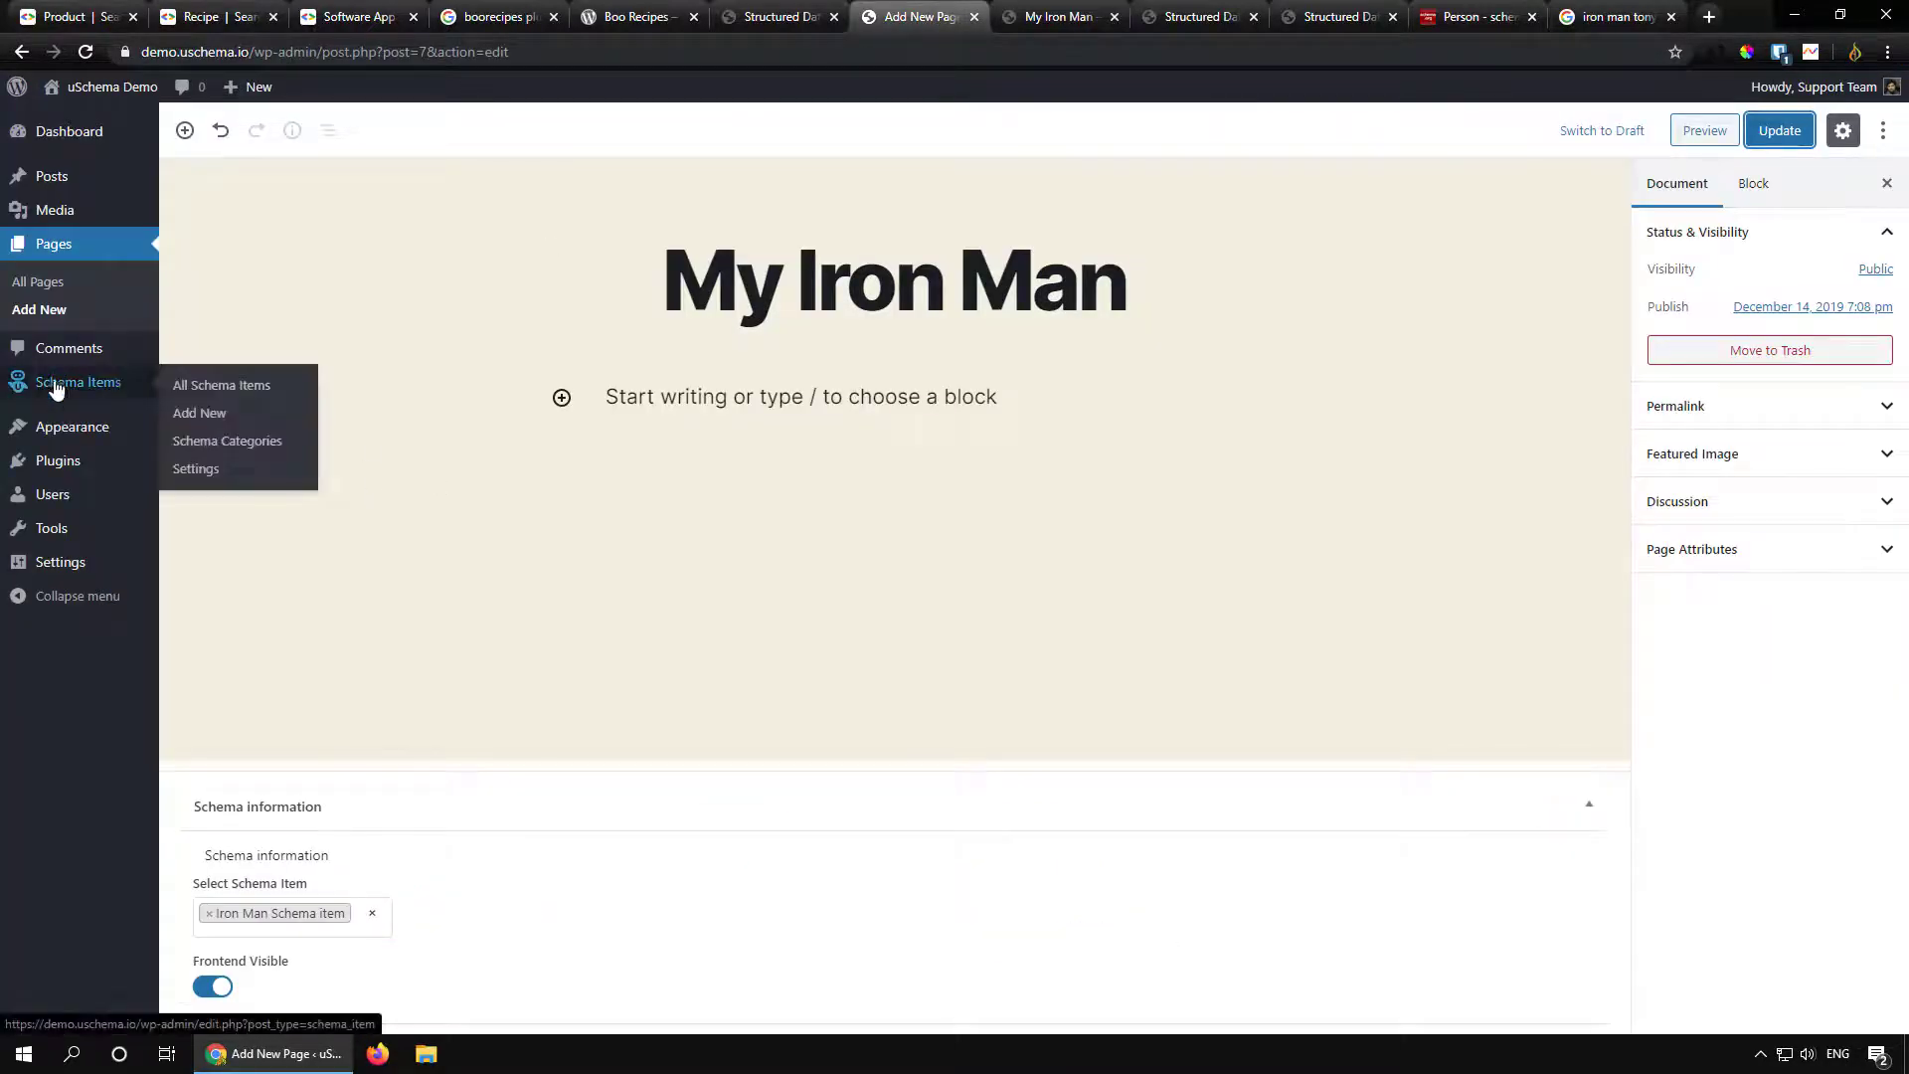
pyautogui.middleClick(203, 391)
pyautogui.moveTo(989, 21); pyautogui.dragTo(875, 20)
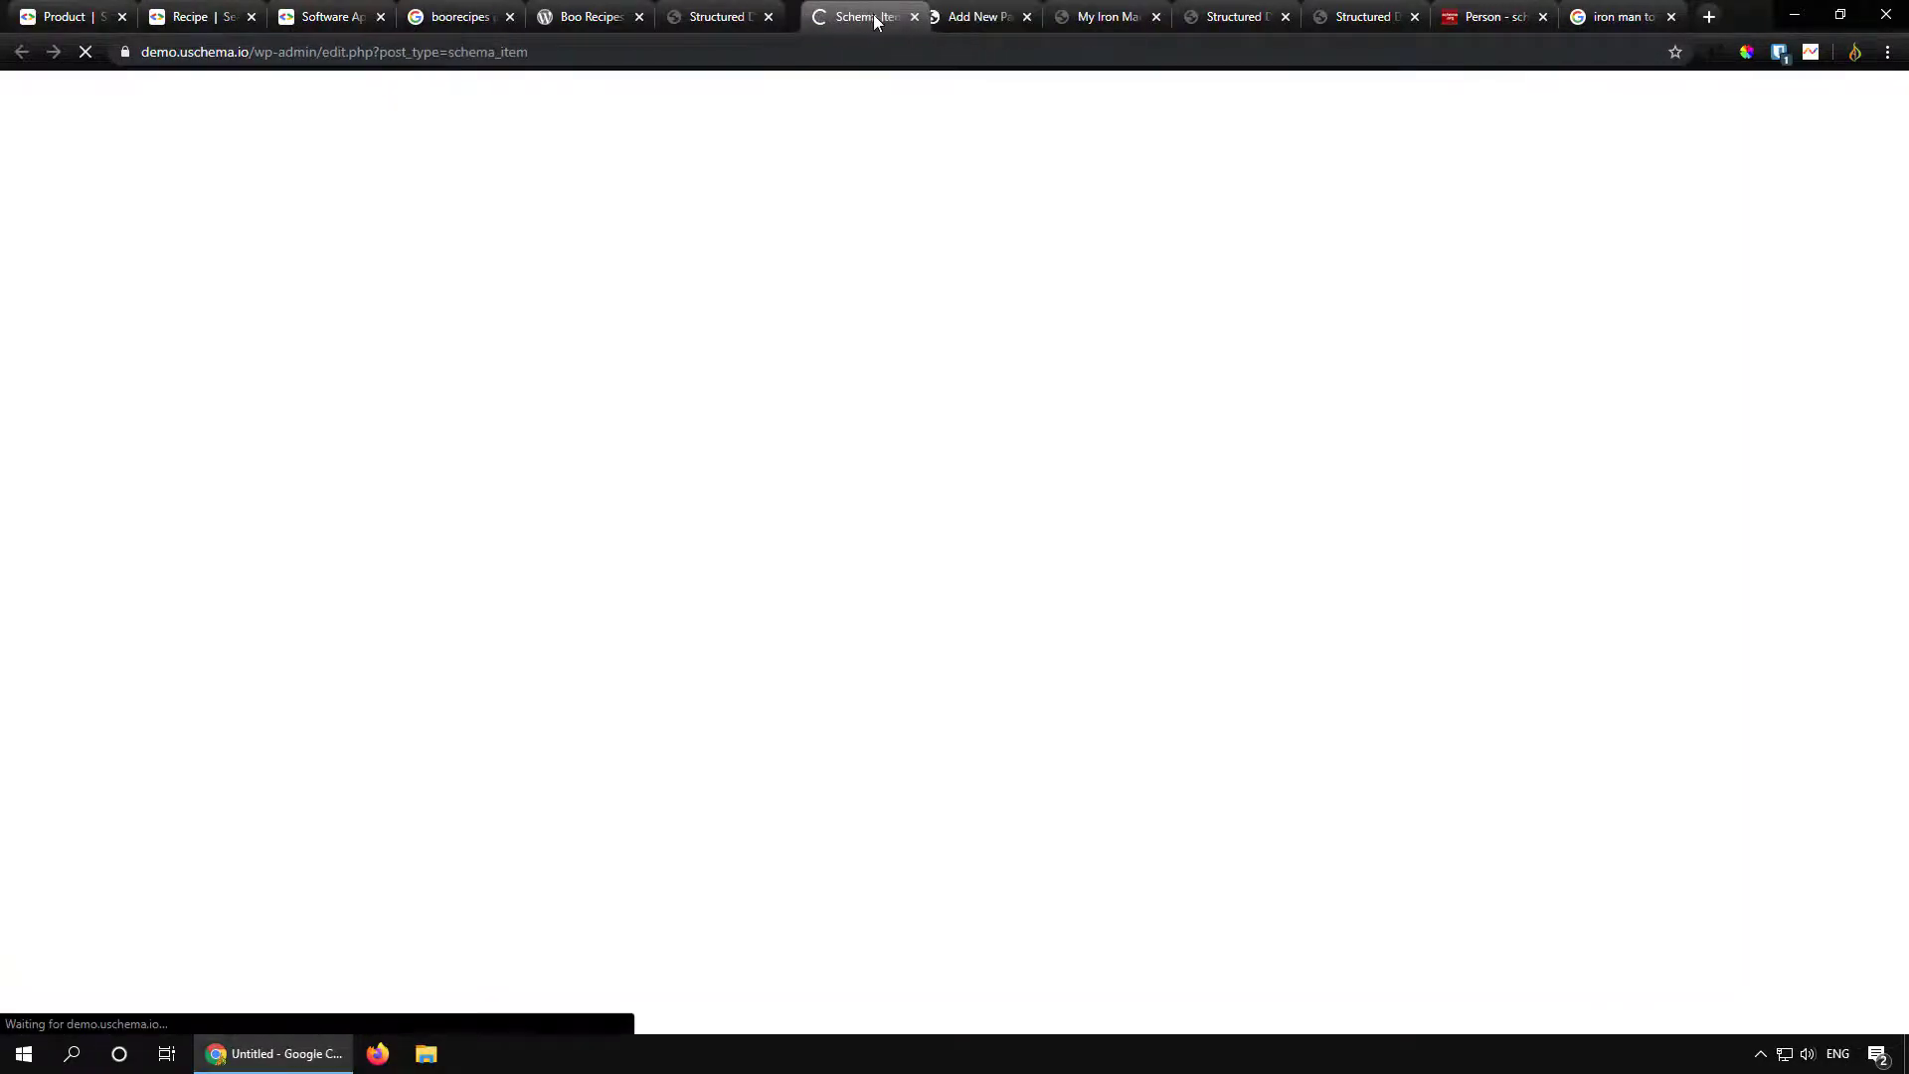
pyautogui.click(290, 288)
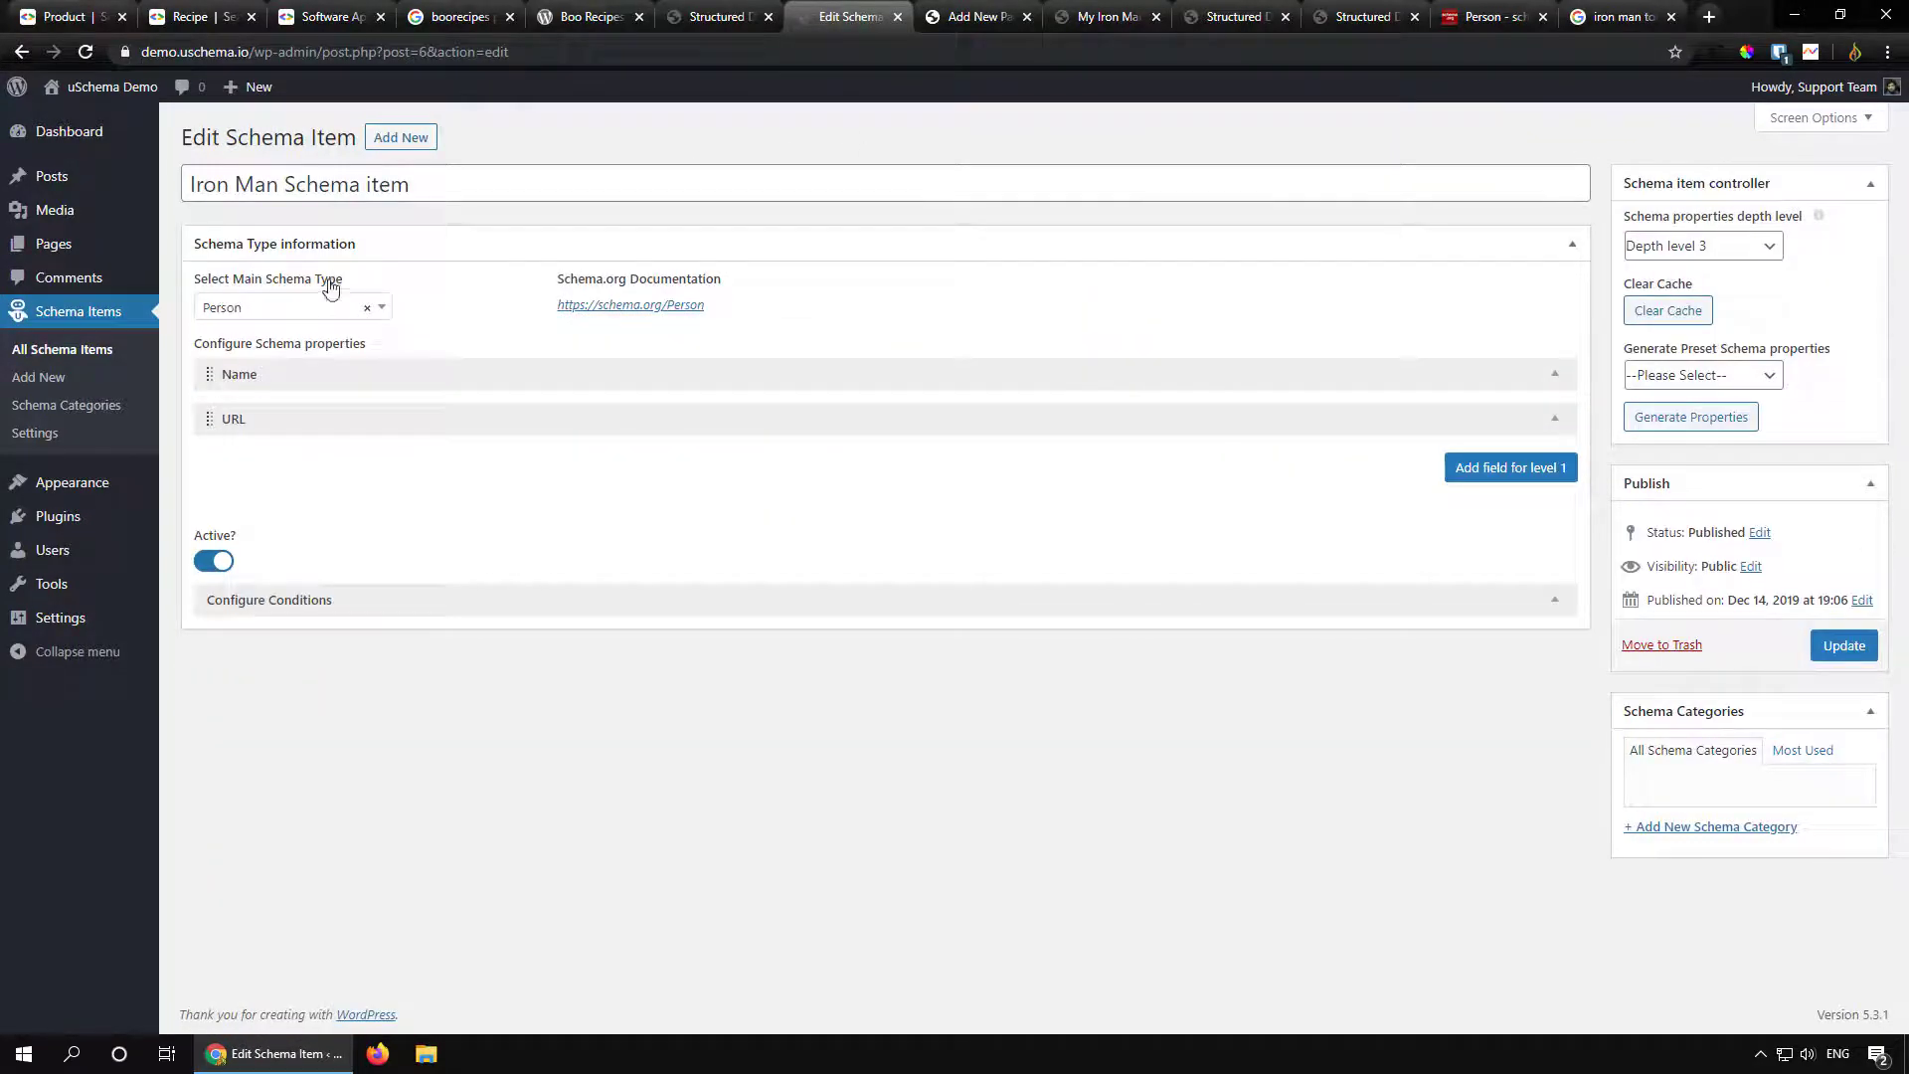
pyautogui.moveTo(343, 279); pyautogui.dragTo(275, 285)
# Step: Add a level 1 property with the ID additionalName to the schema item and link it to Create Field
pyautogui.click(1511, 475)
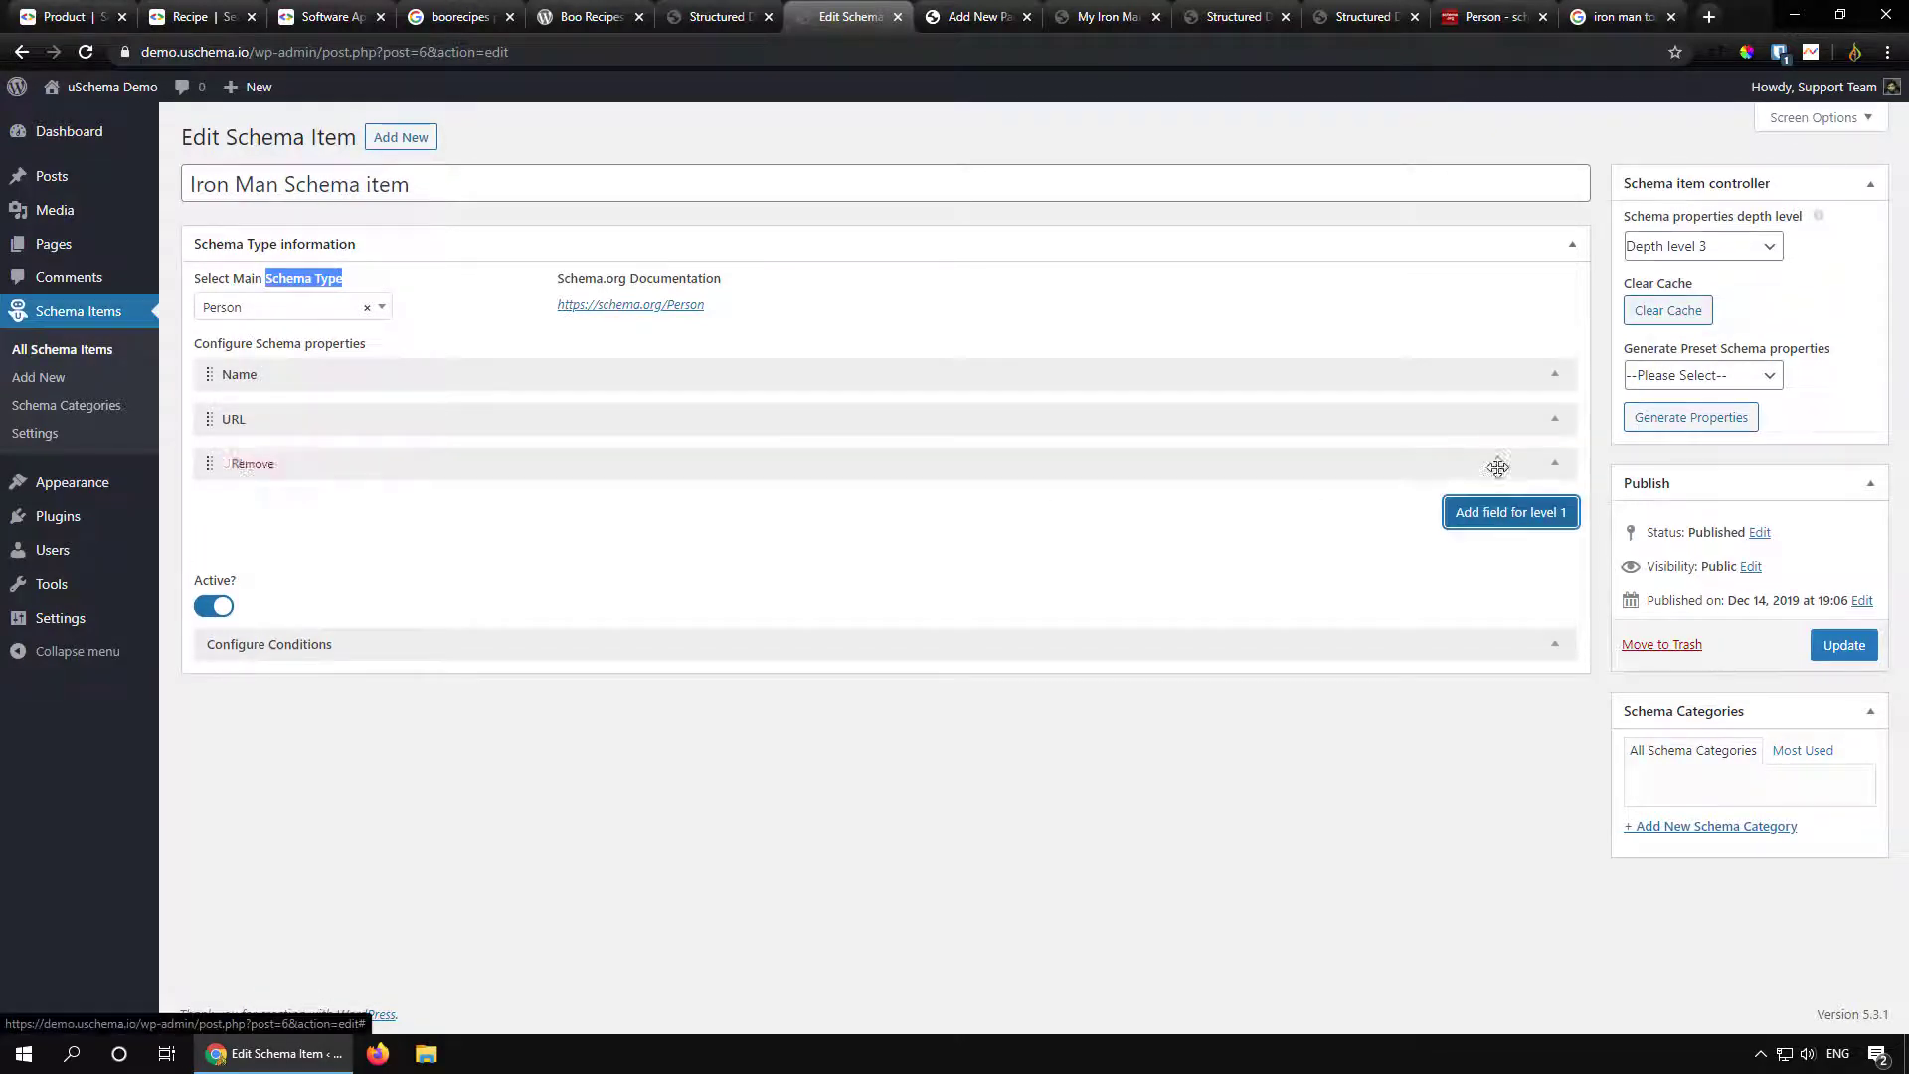
pyautogui.click(486, 463)
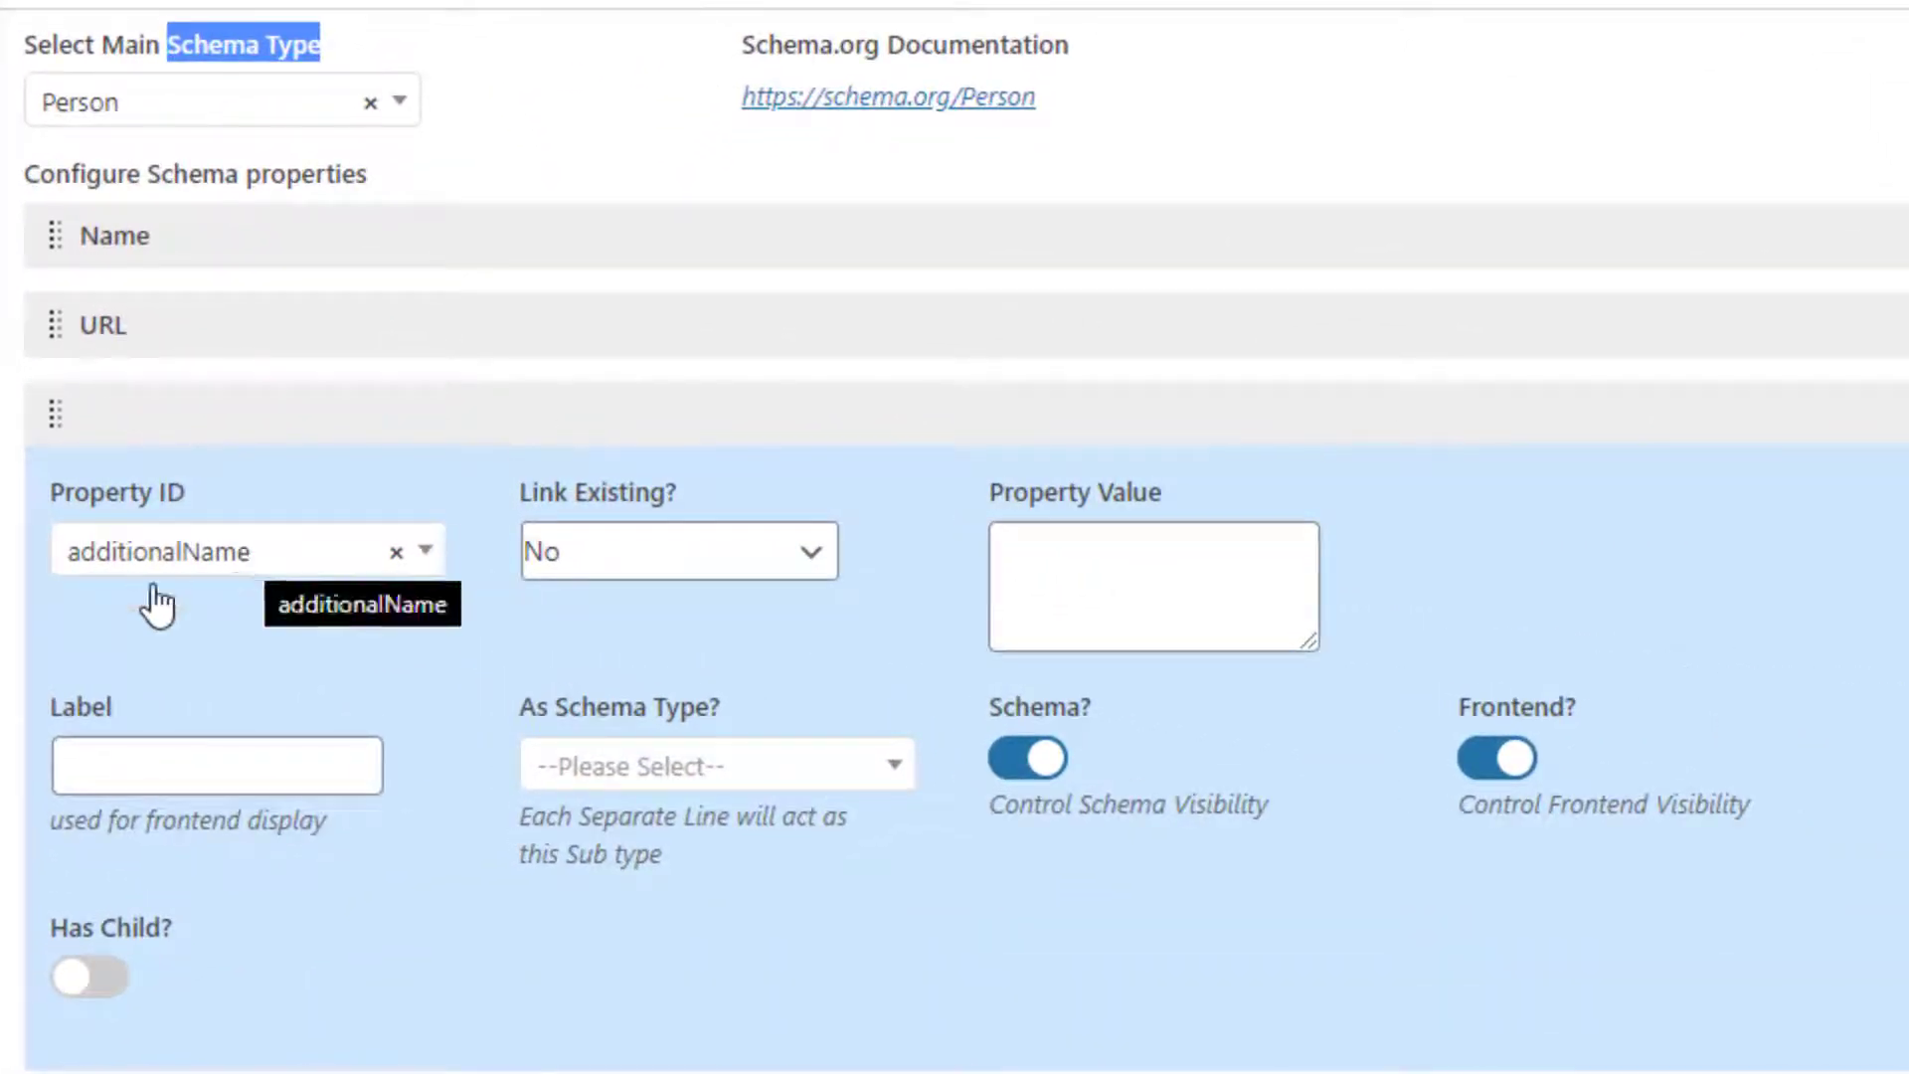
pyautogui.click(594, 550)
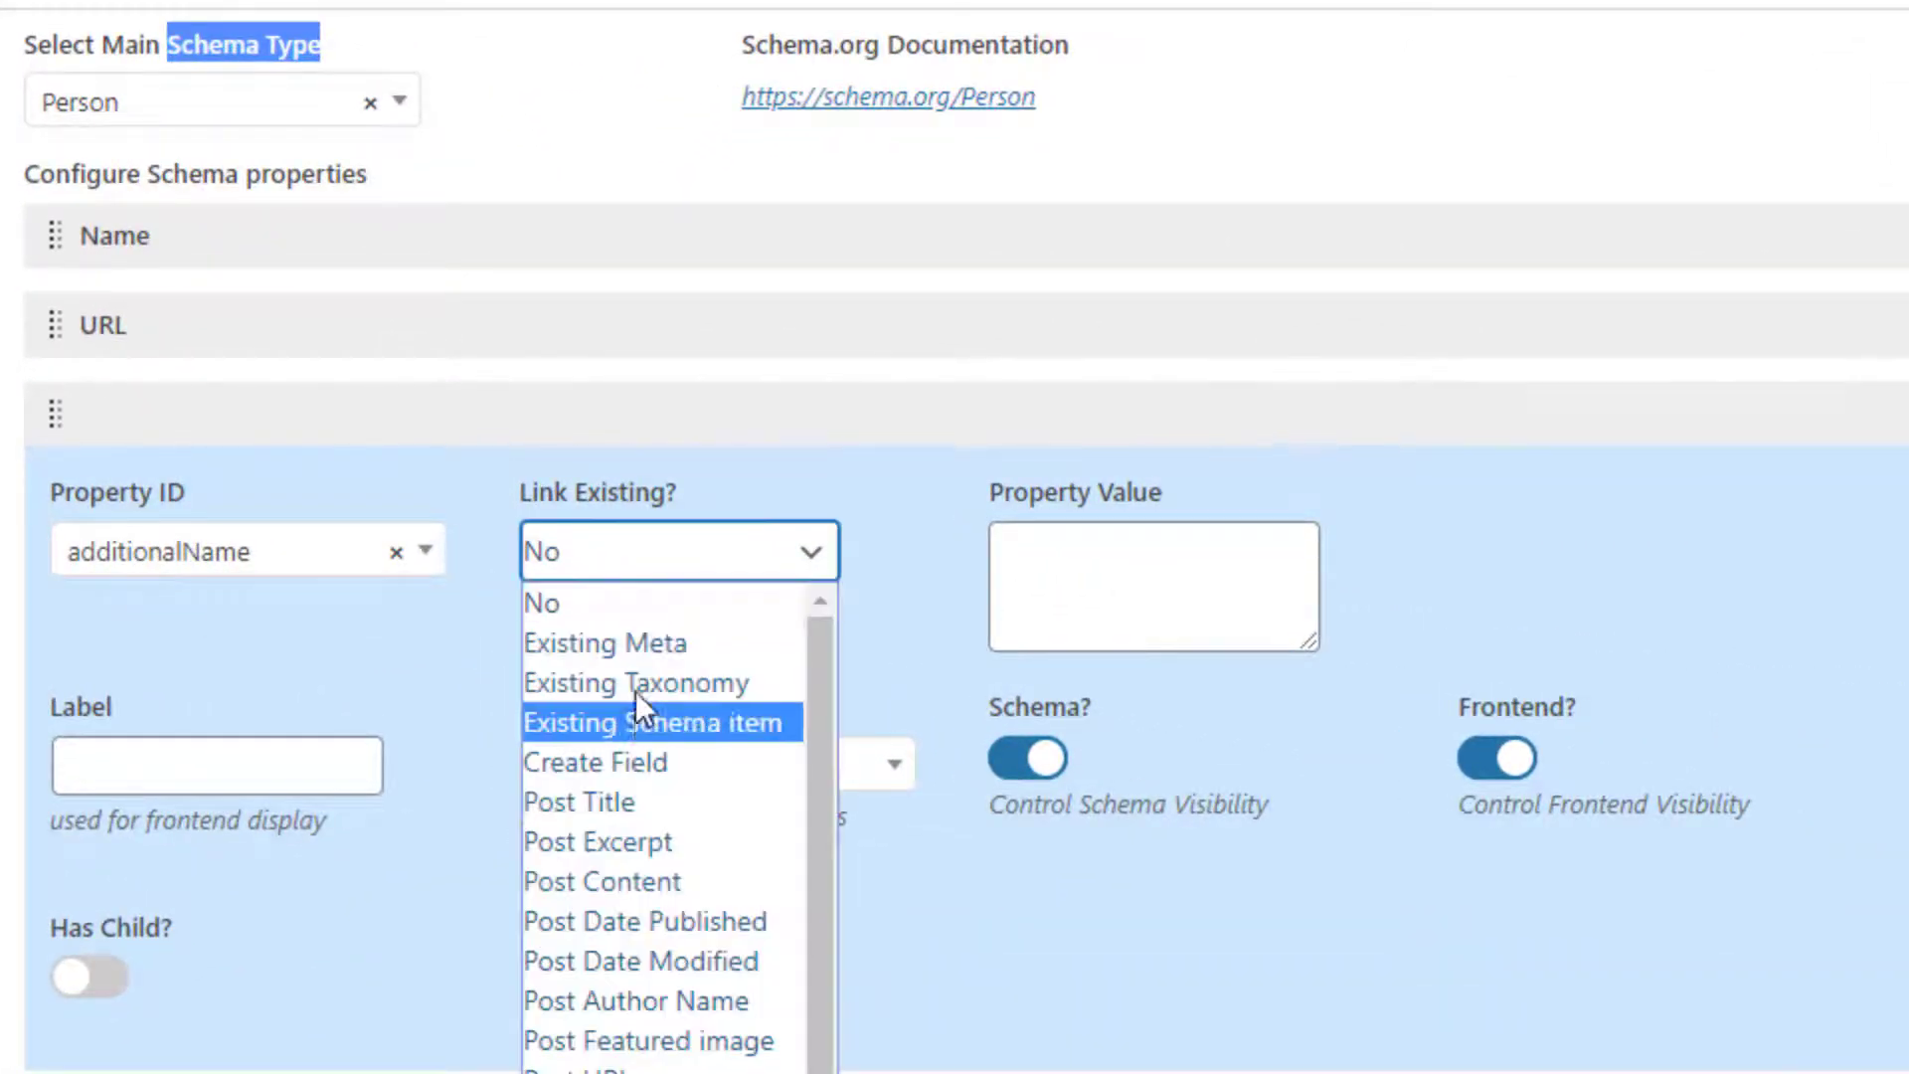
pyautogui.click(641, 762)
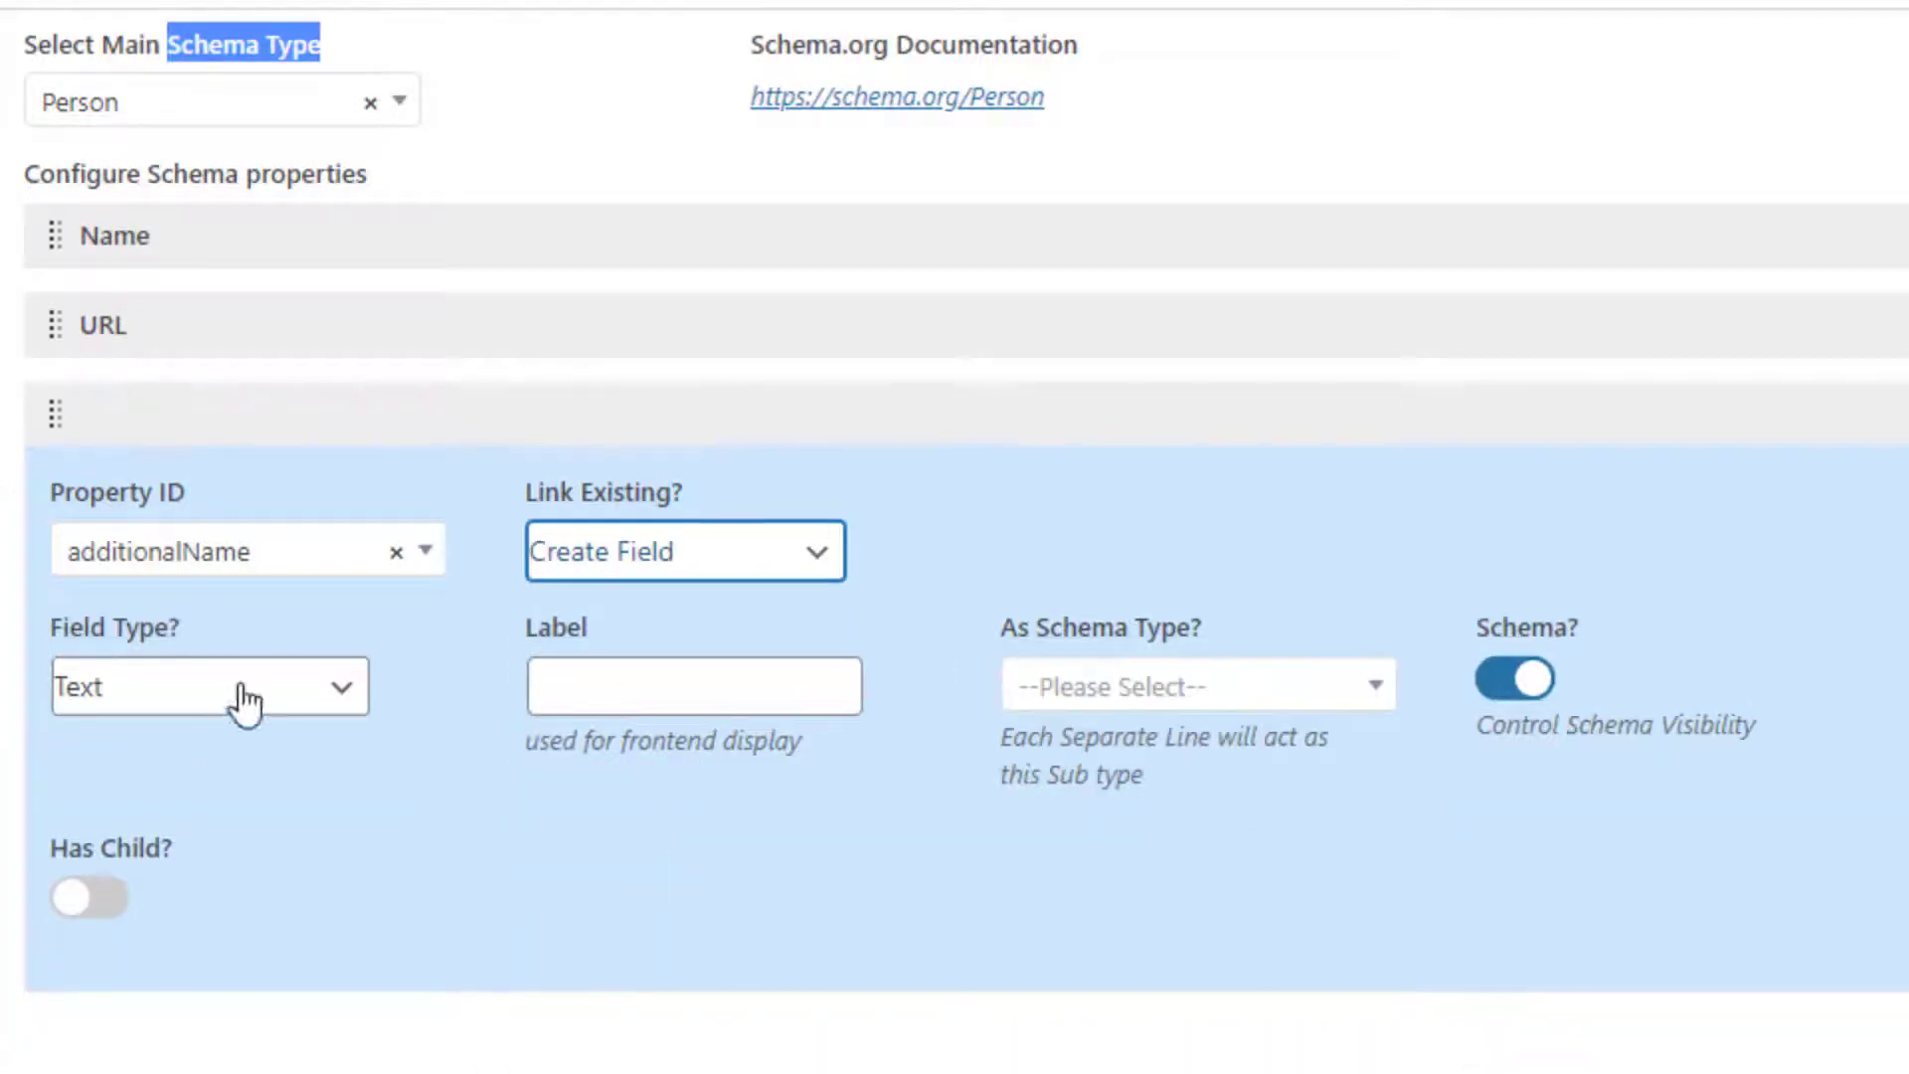
# Step: Label the additionalName property "Additional Name" and update the schema item
pyautogui.click(618, 697)
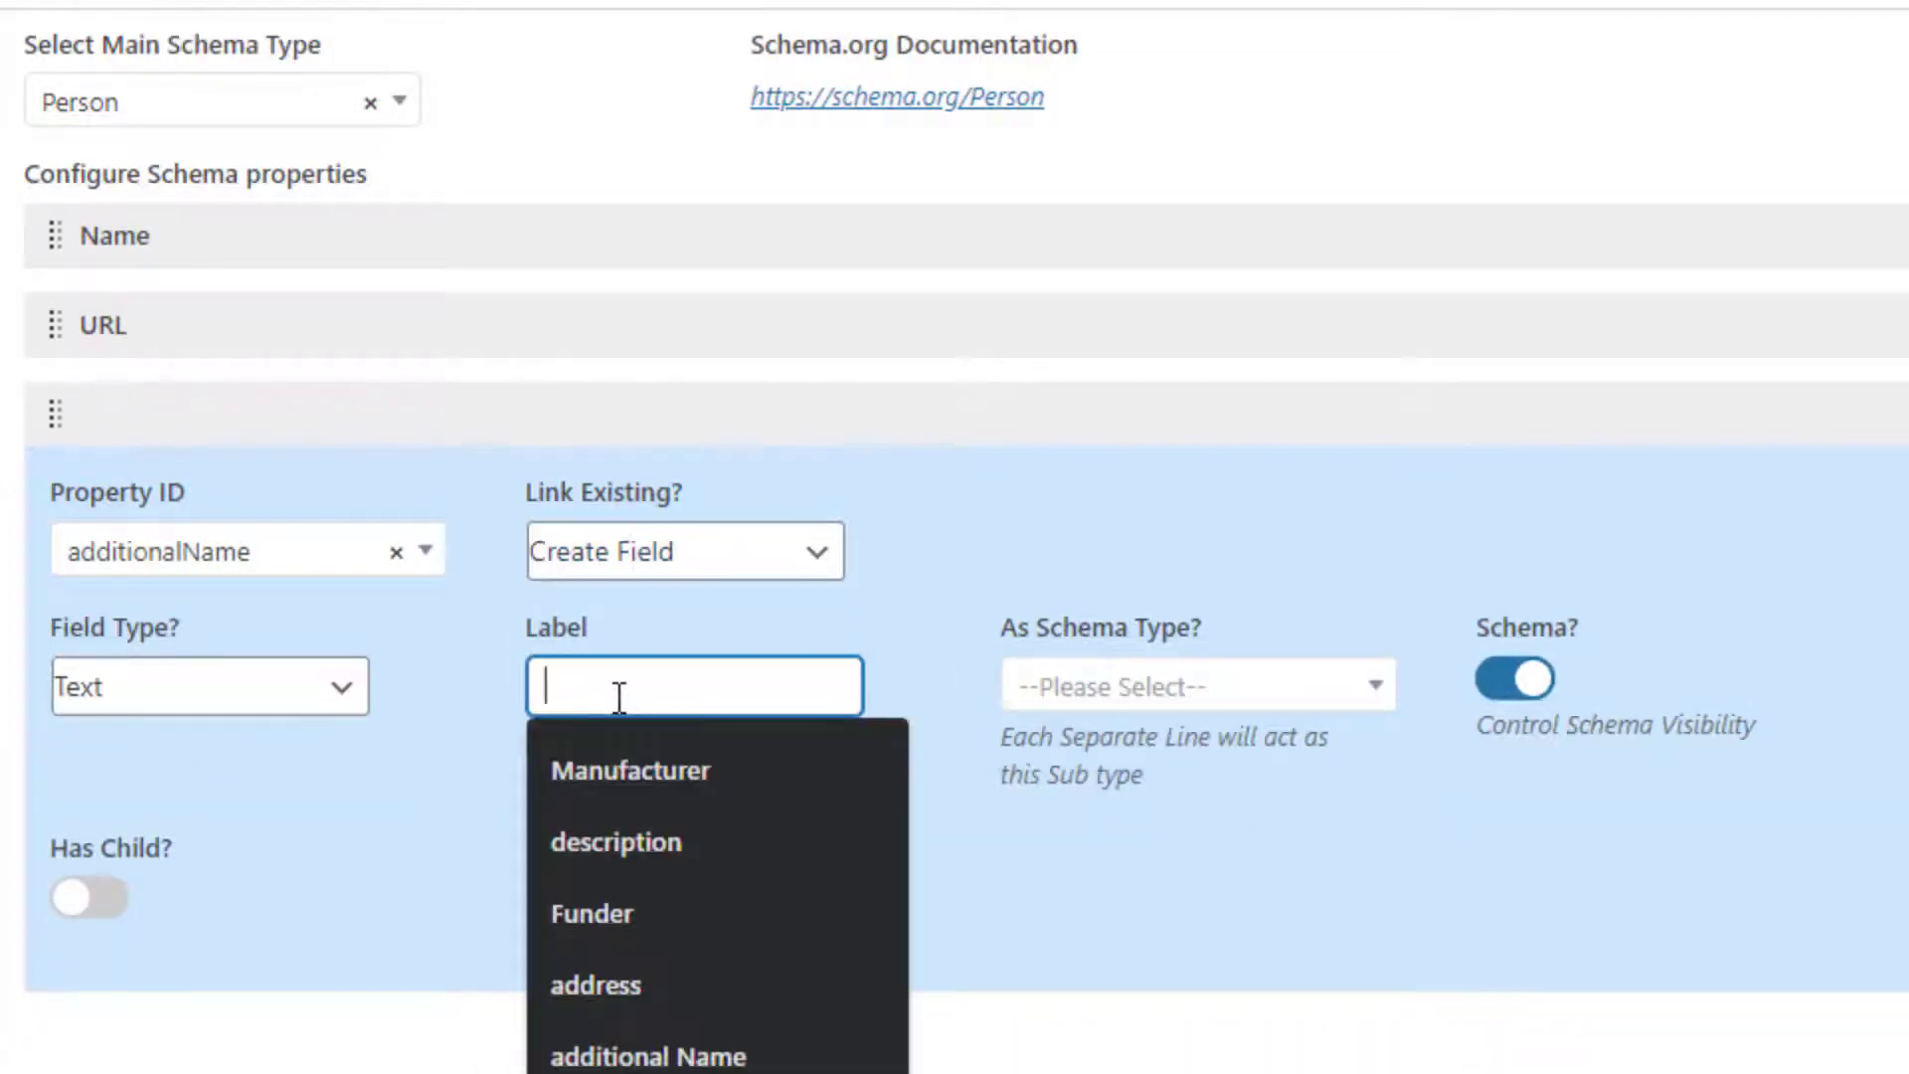
pyautogui.click(683, 1030)
pyautogui.click(718, 885)
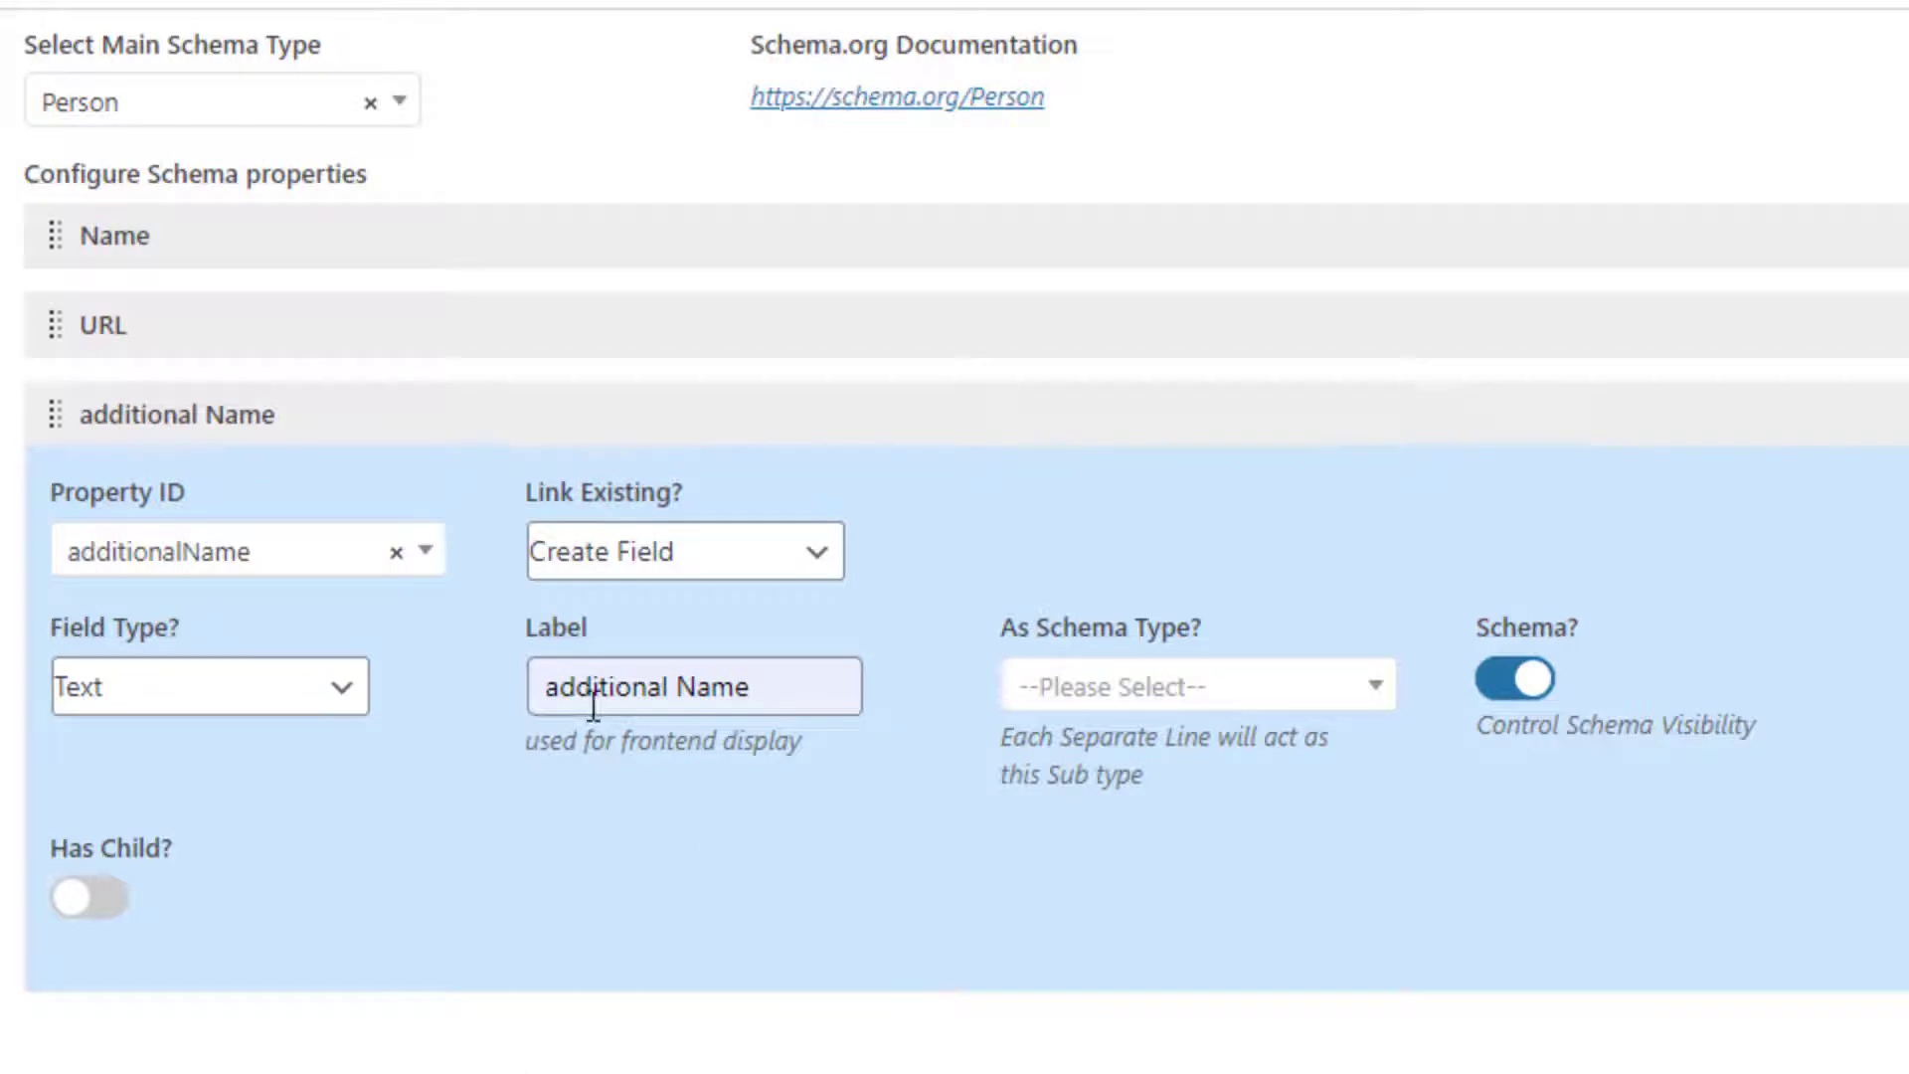
pyautogui.click(542, 686)
pyautogui.press('Delete')
pyautogui.write('A')
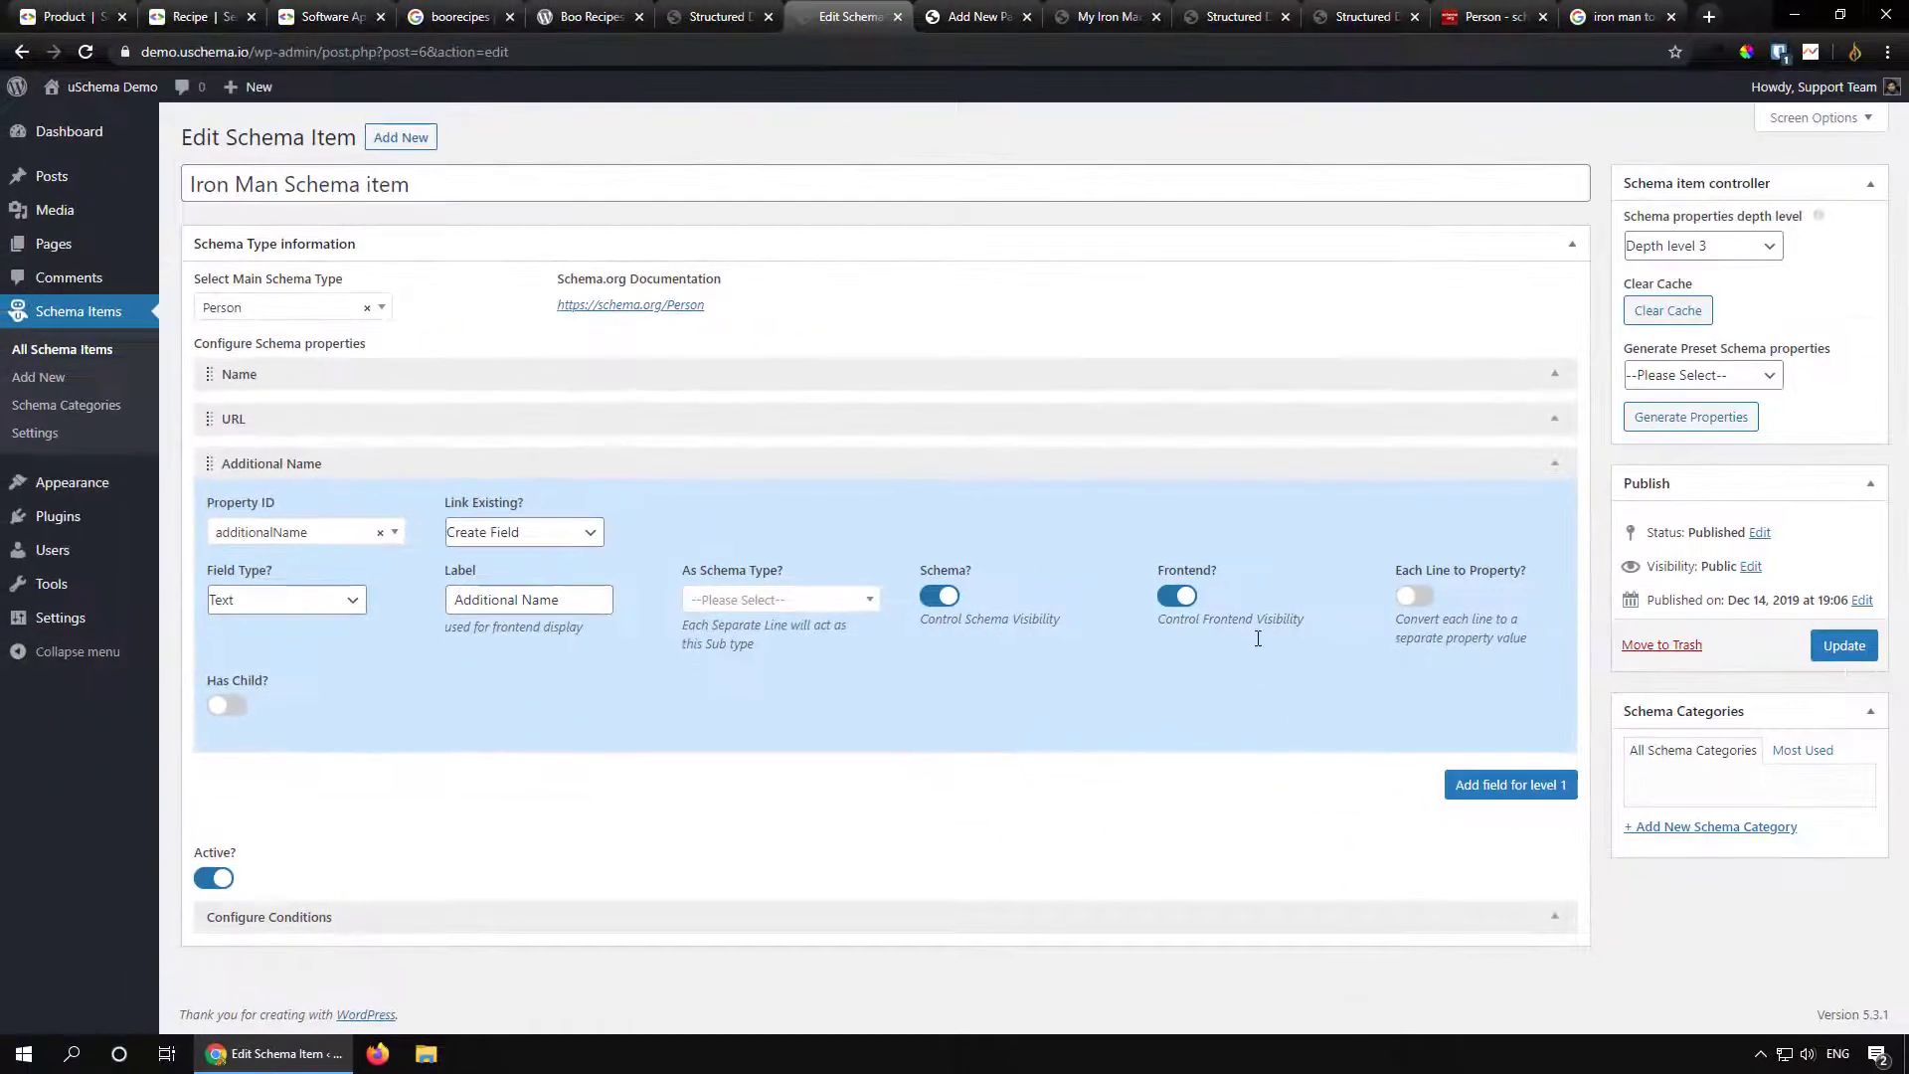
pyautogui.click(1845, 652)
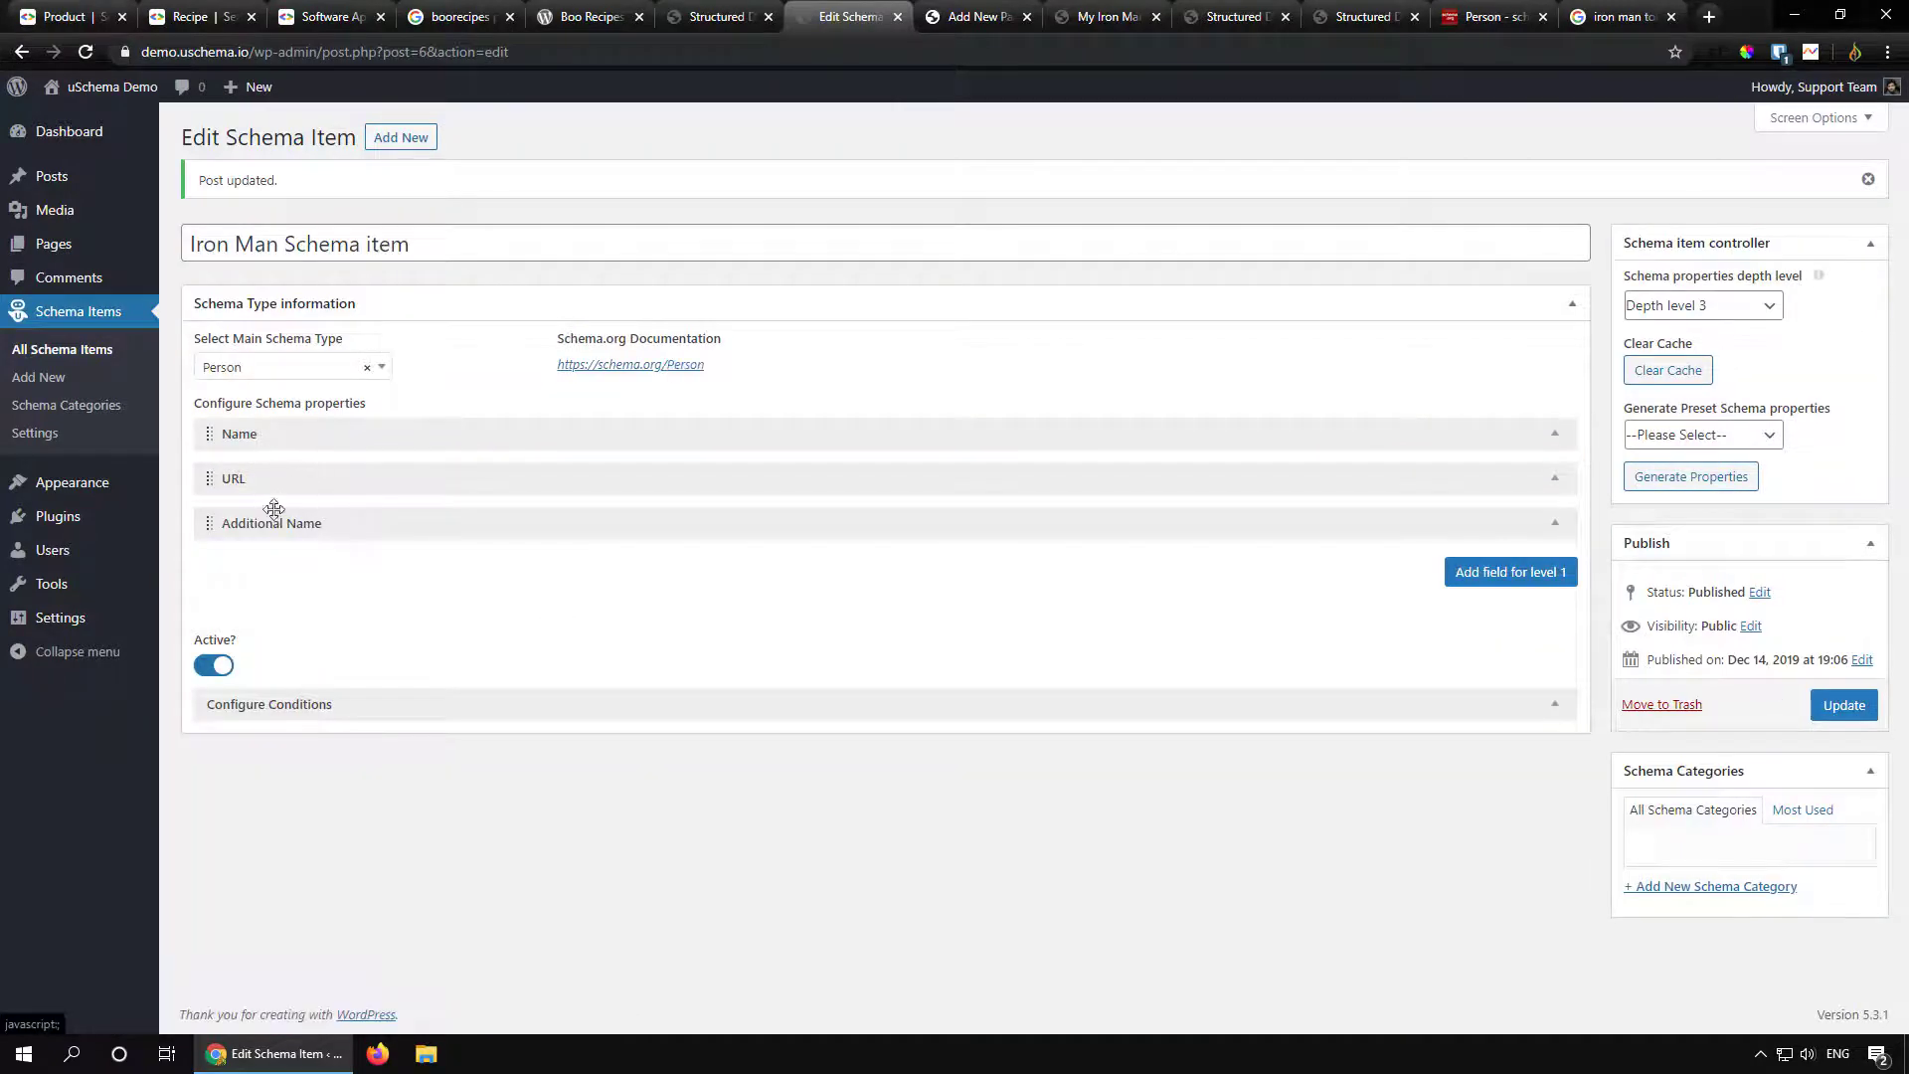
# Step: Check the Link Existing setting of the Additional Name property and reload the My Iron Man page editor
pyautogui.click(515, 522)
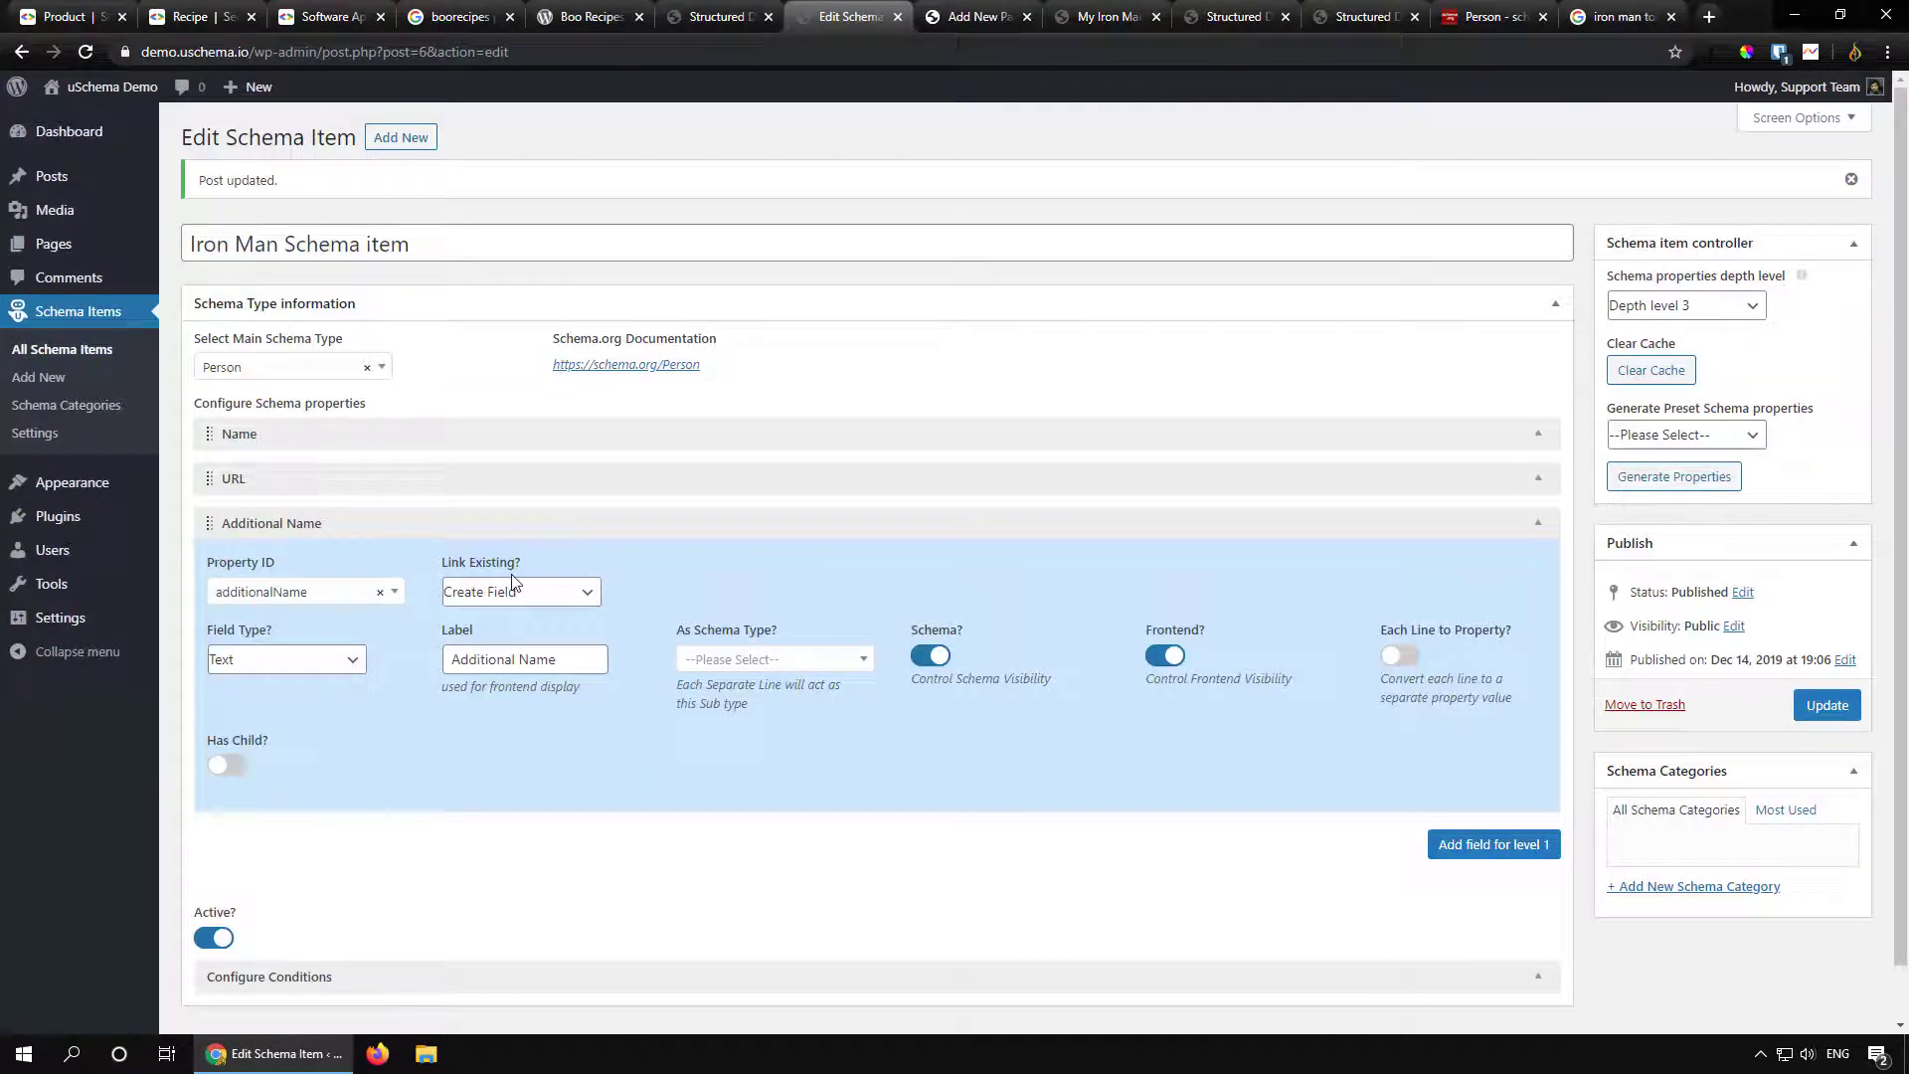
pyautogui.moveTo(529, 572); pyautogui.dragTo(447, 569)
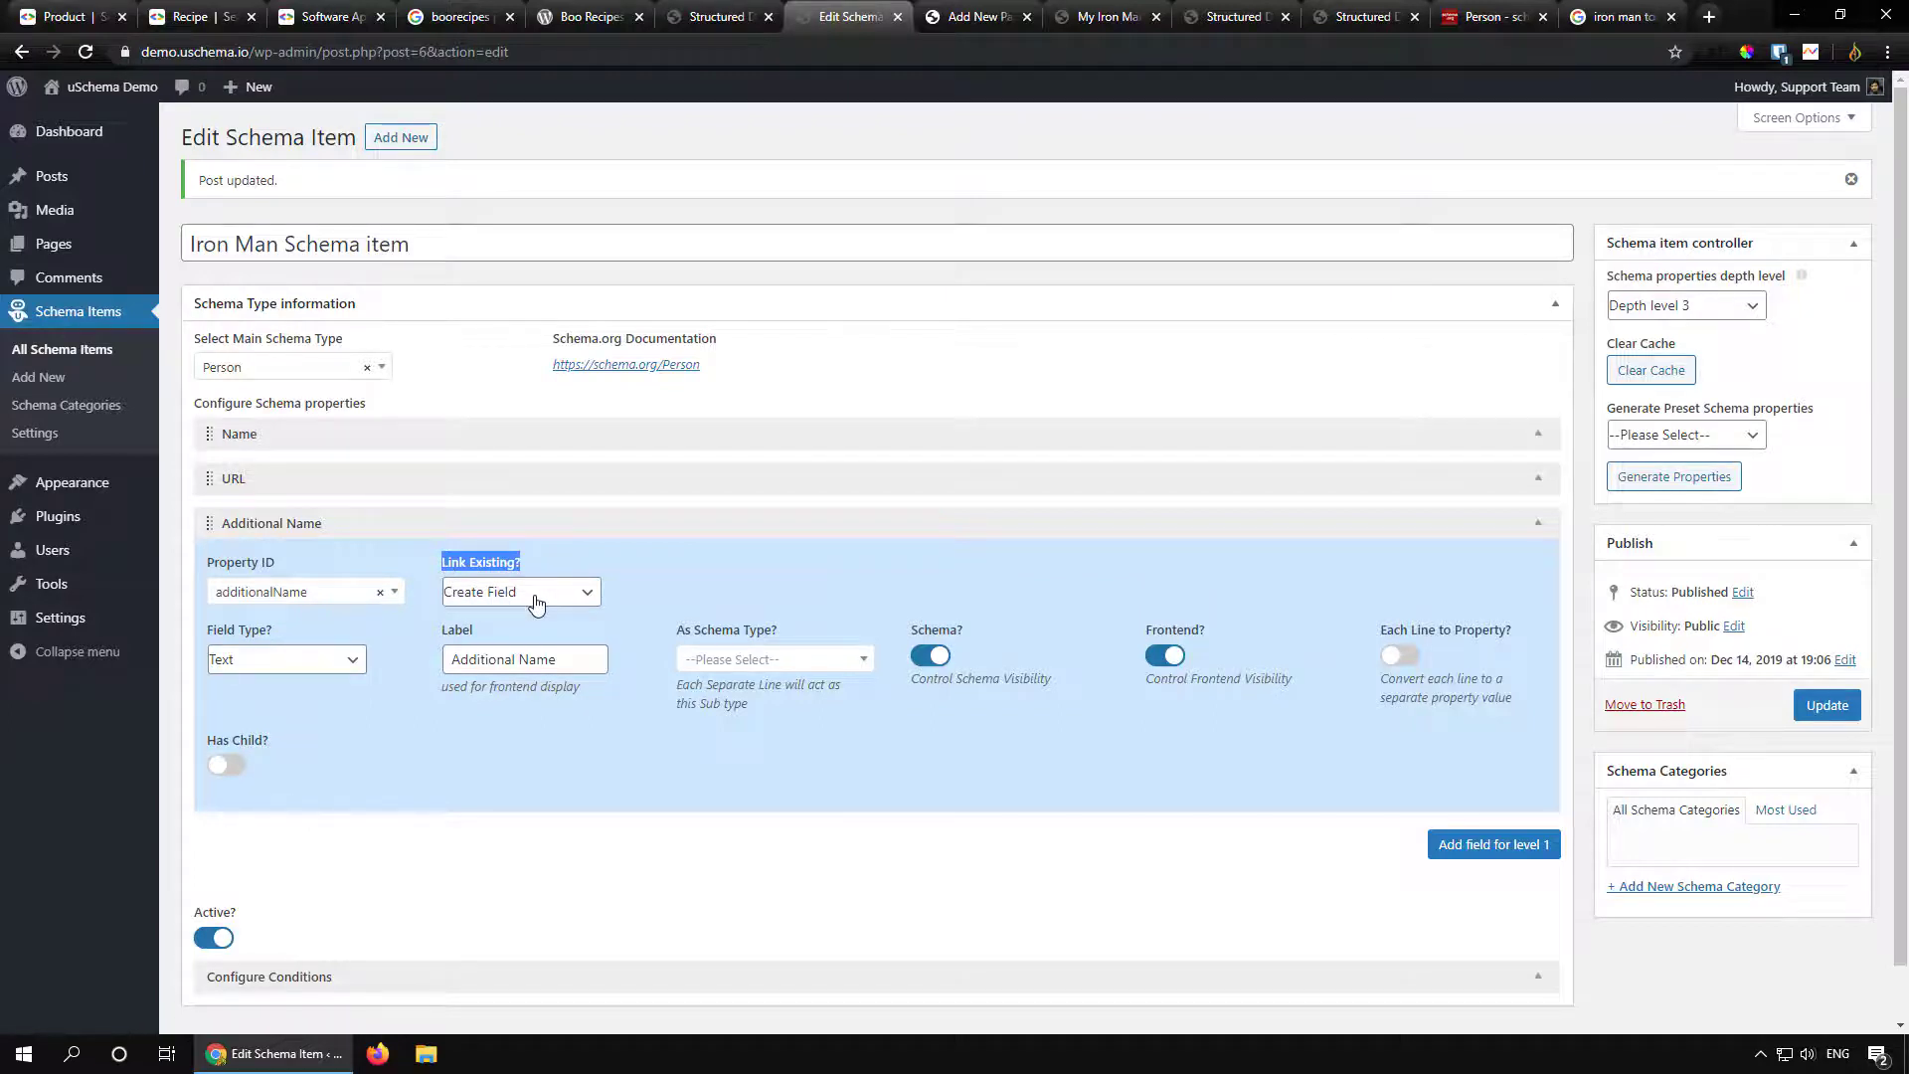
pyautogui.click(987, 17)
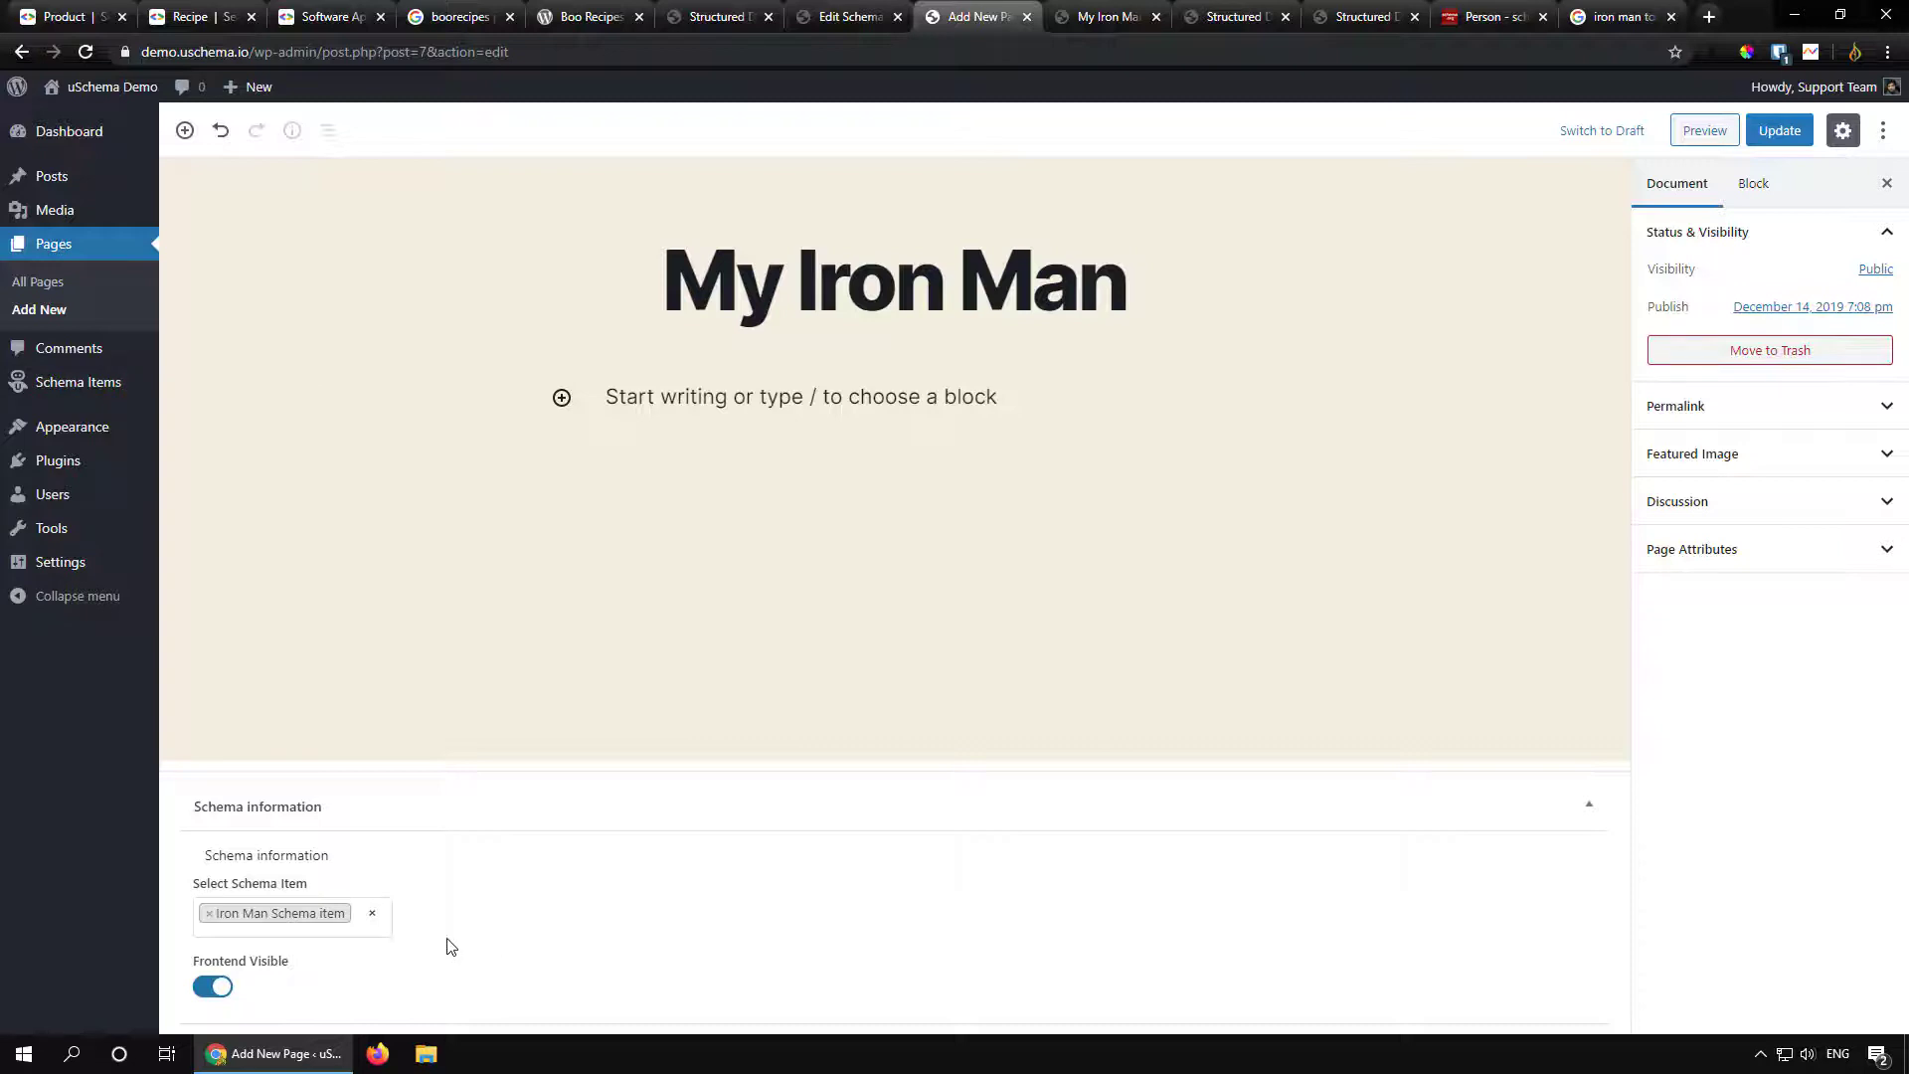
pyautogui.click(86, 57)
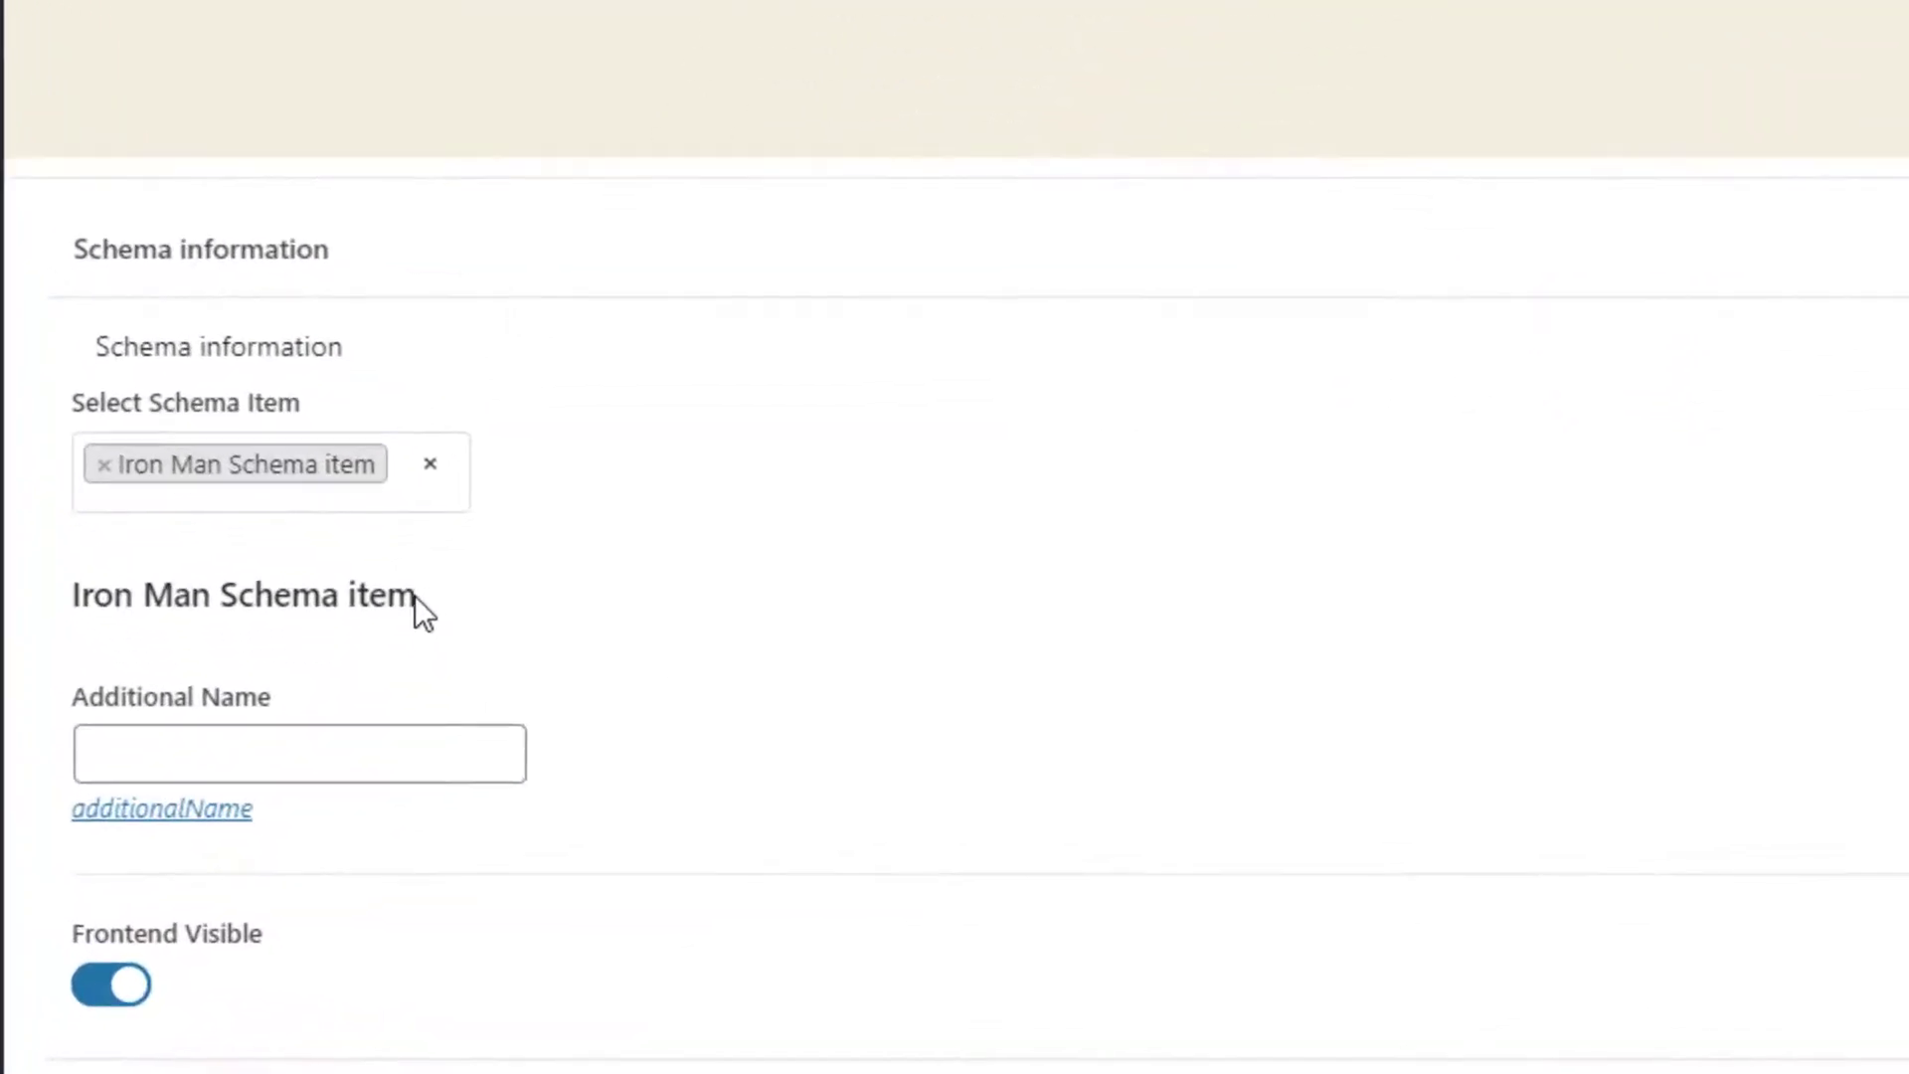
# Step: Enter "Tony Stark" as the Additional Name in the My Iron Man page's schema information and update the page
pyautogui.moveTo(415, 595)
pyautogui.mouseDown()
pyautogui.moveTo(76, 595)
pyautogui.moveTo(443, 604)
pyautogui.mouseUp()
pyautogui.click(96, 607)
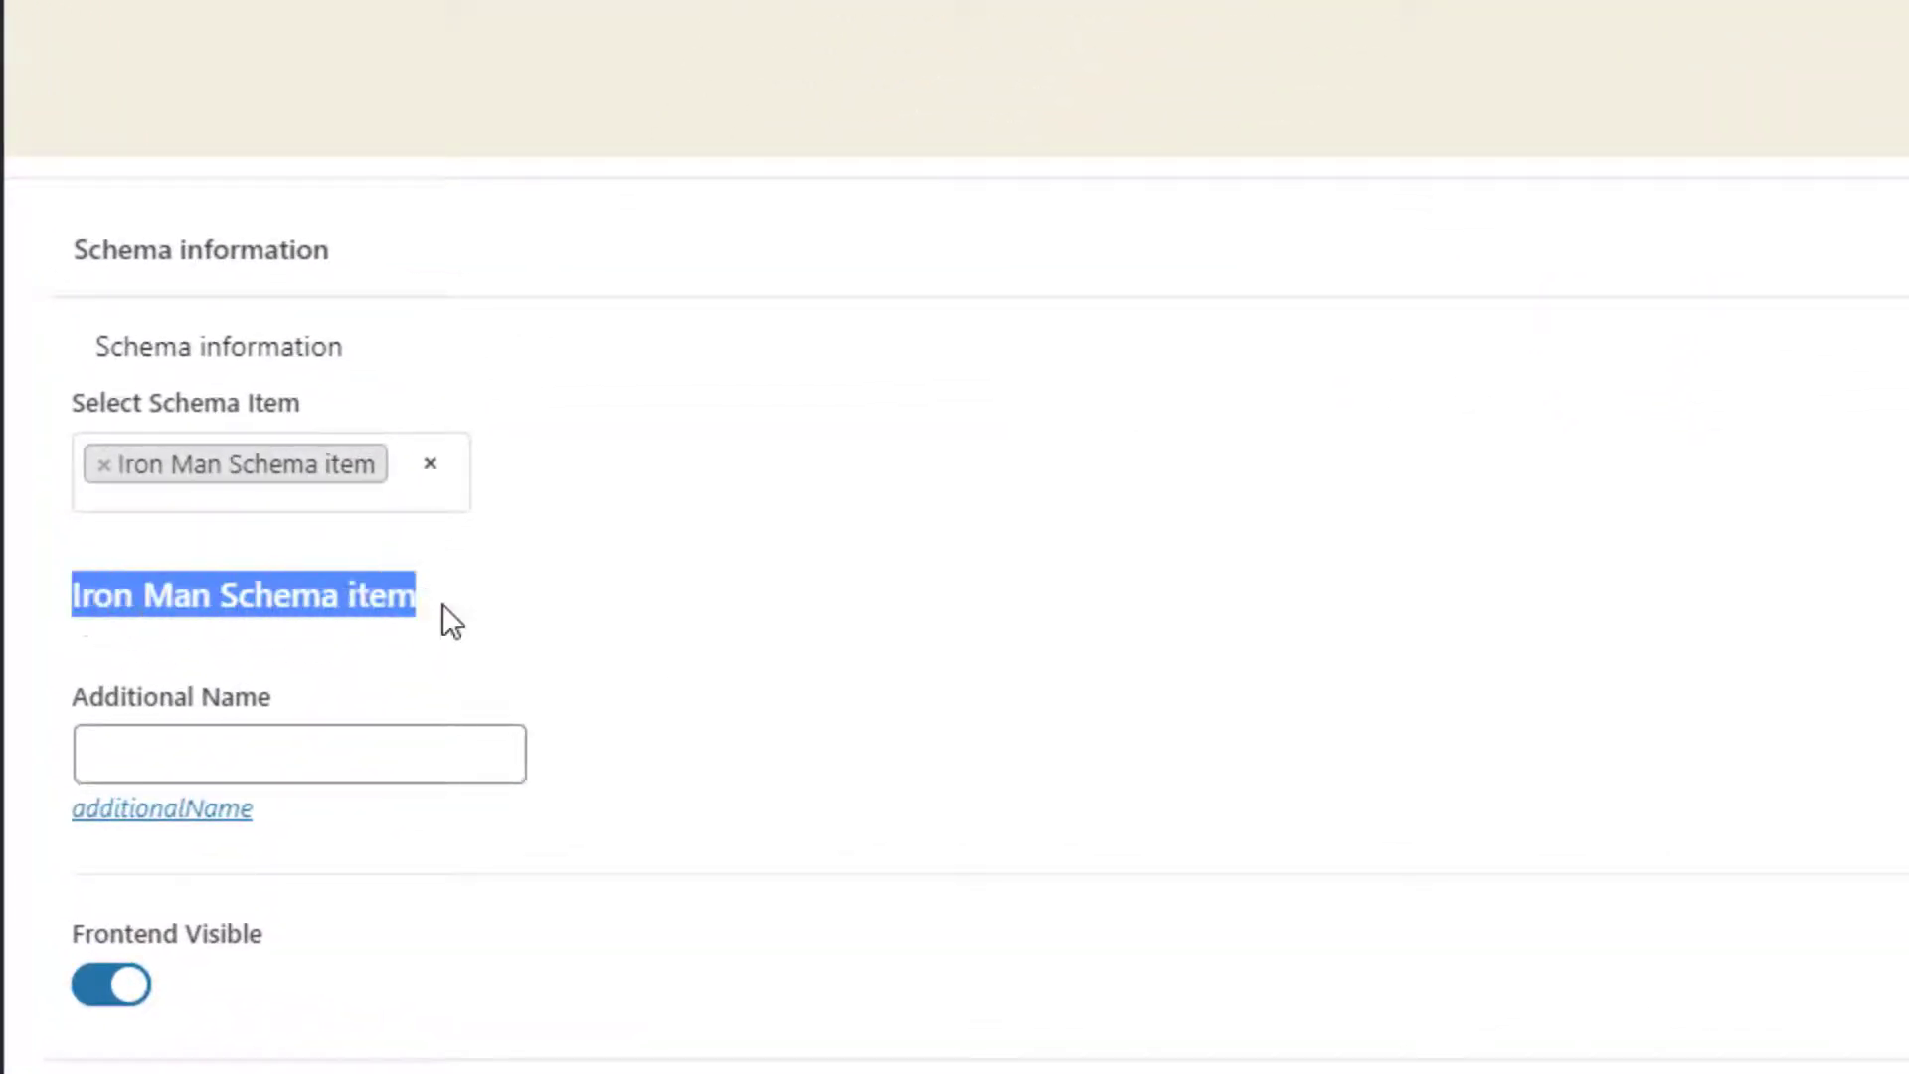
pyautogui.moveTo(283, 696); pyautogui.dragTo(72, 698)
pyautogui.click(302, 759)
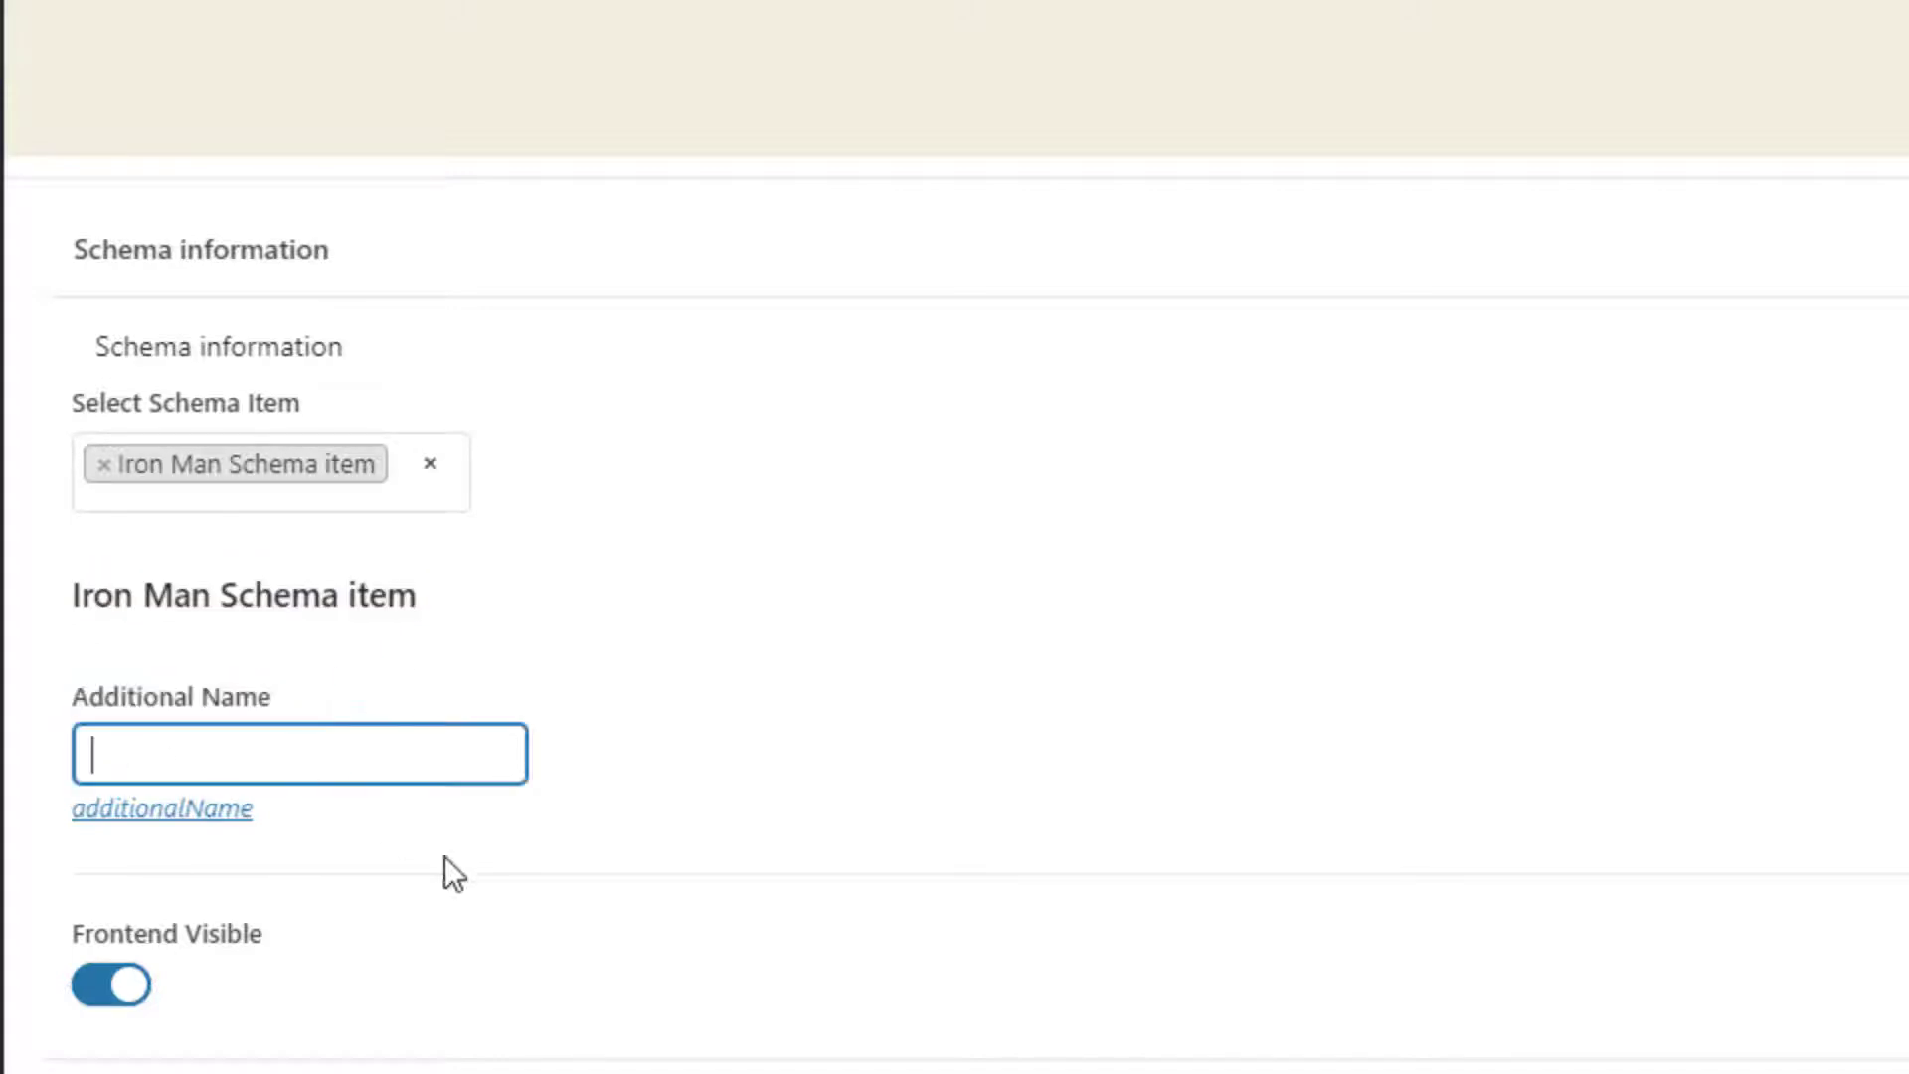
pyautogui.click(690, 684)
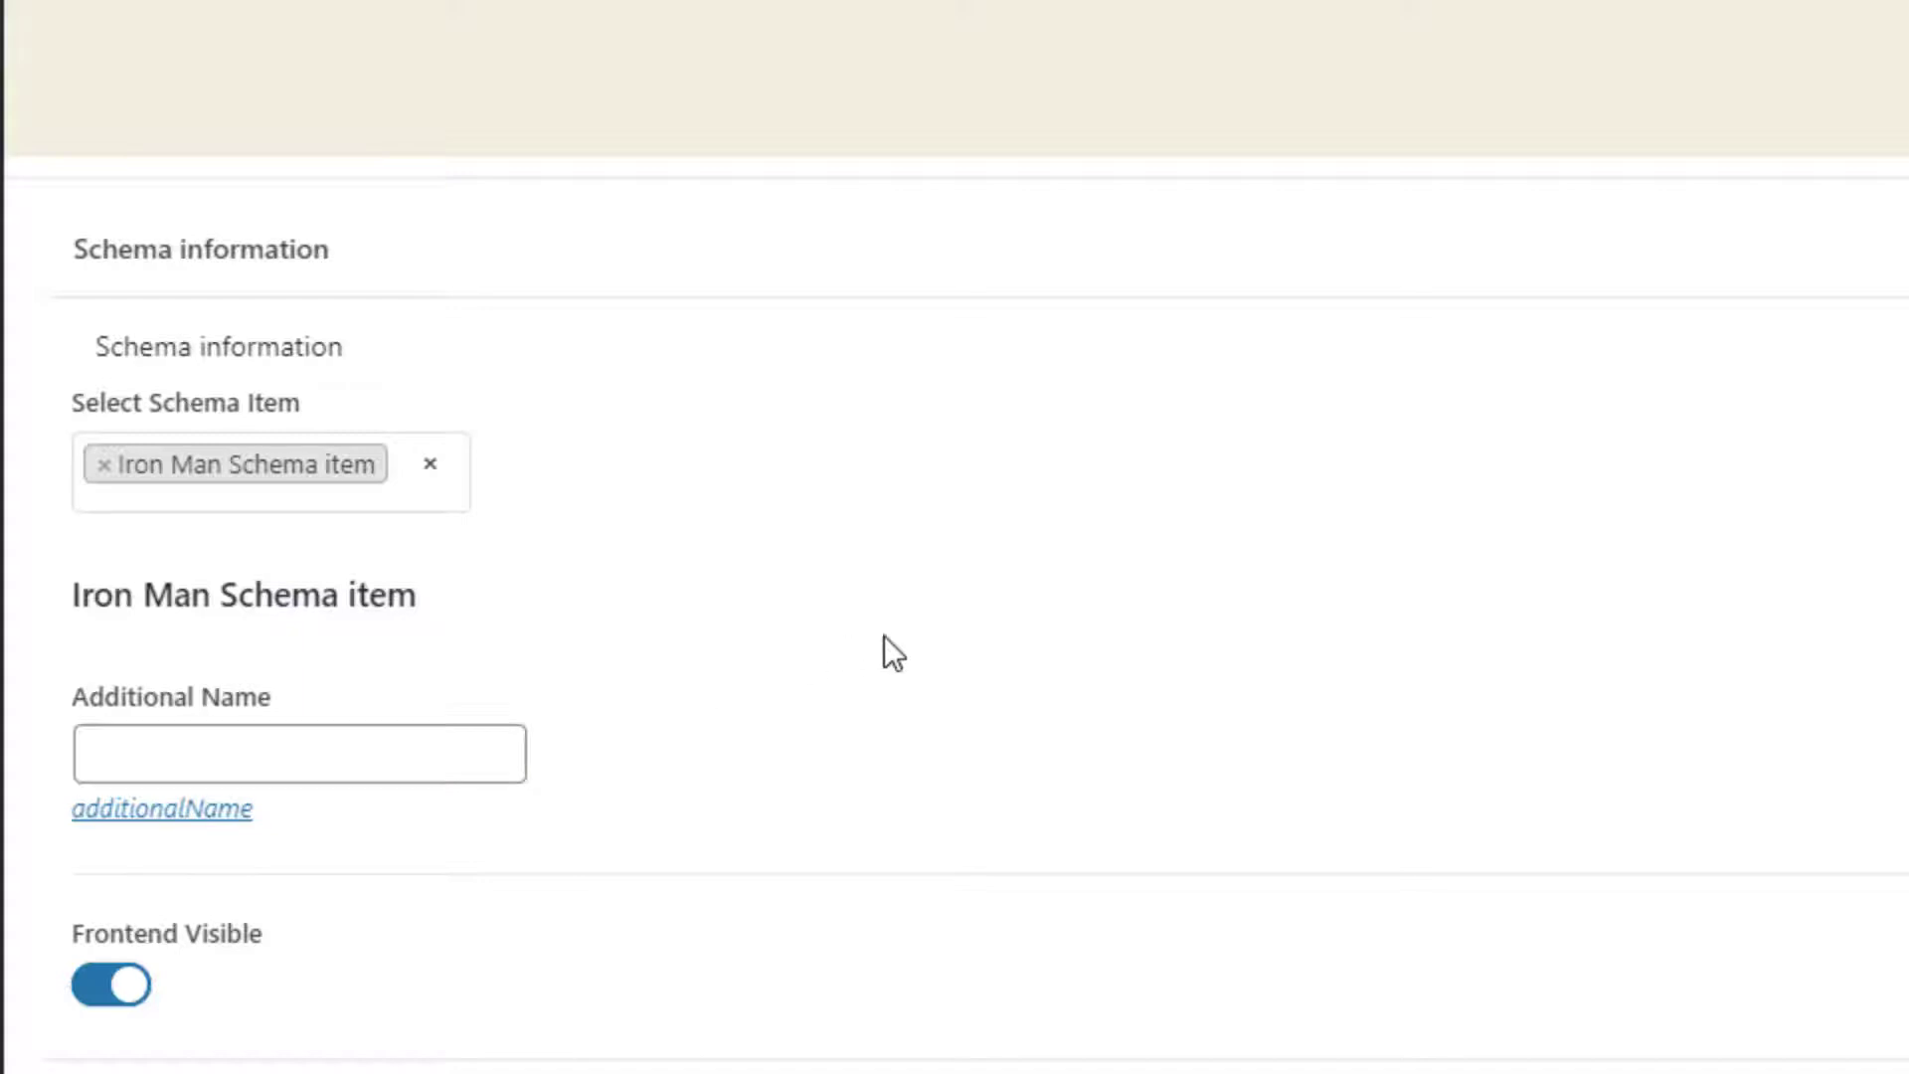
pyautogui.click(363, 754)
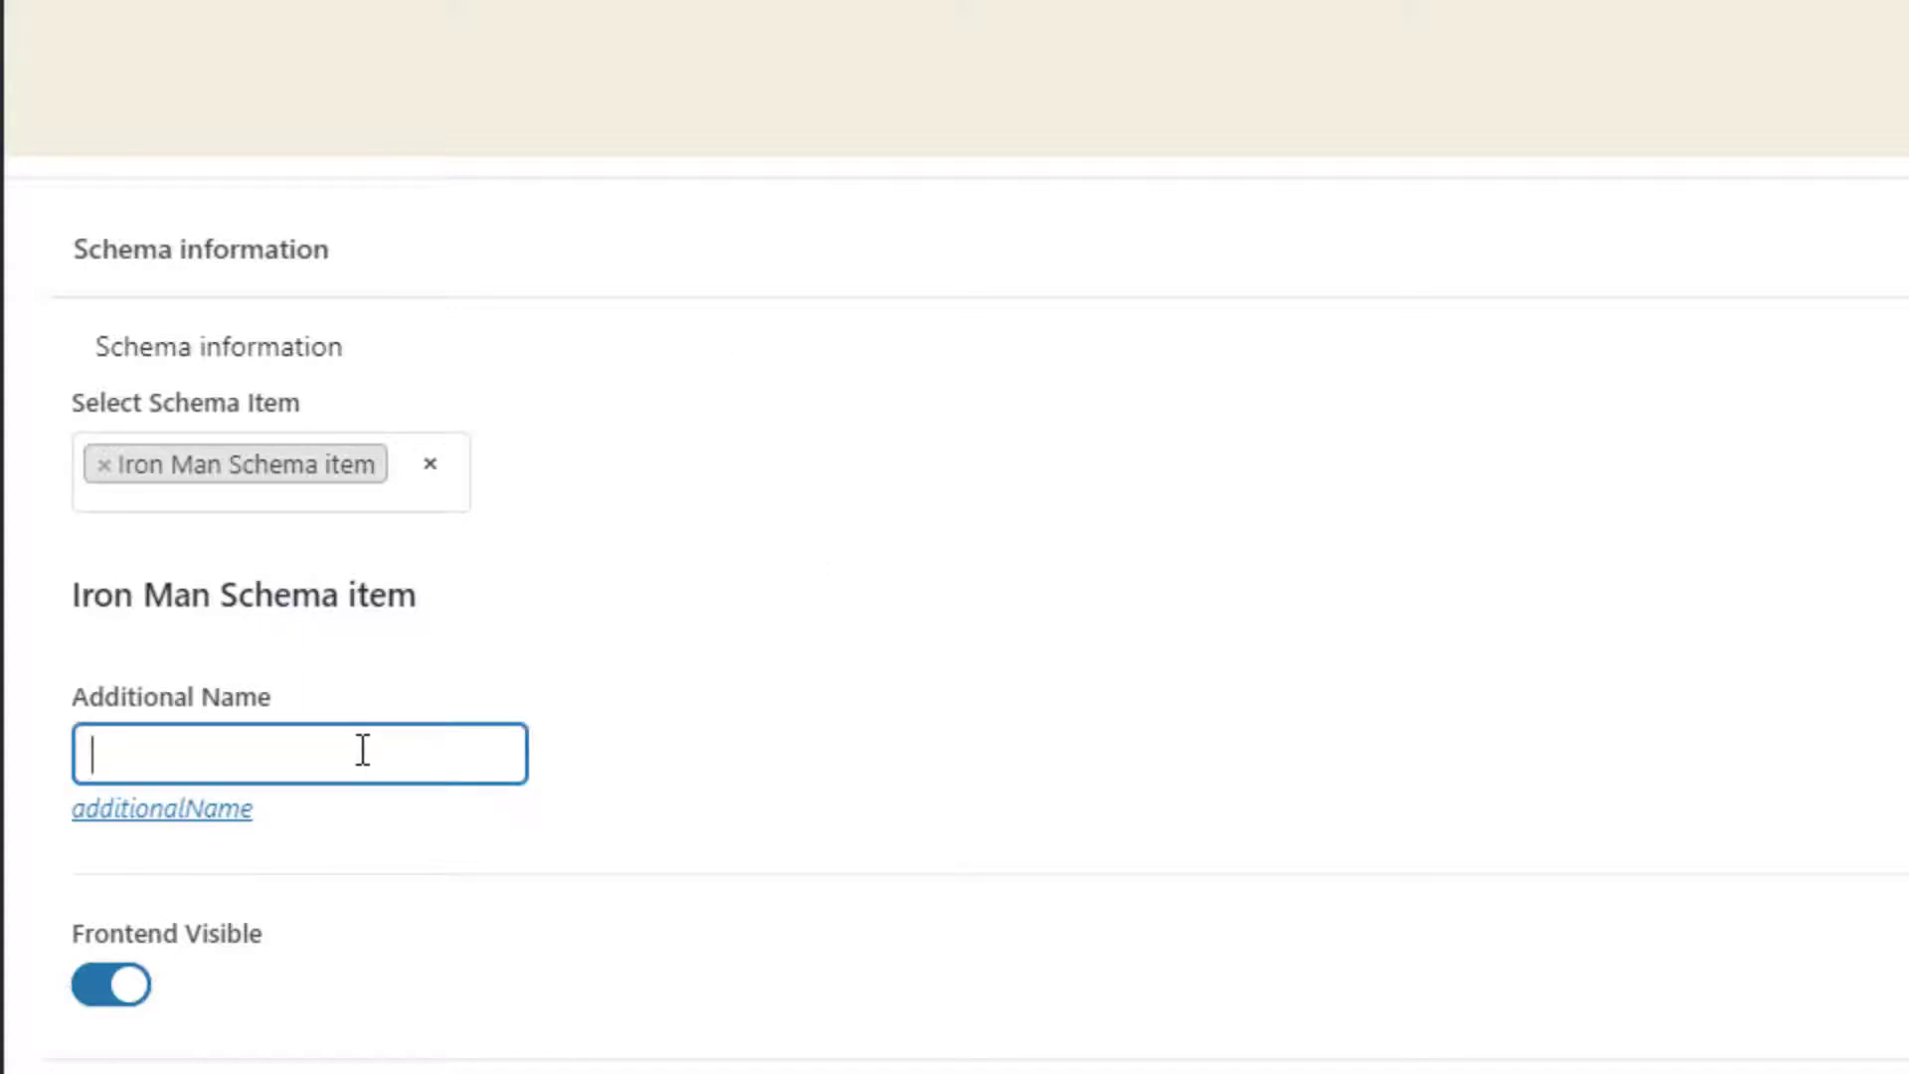
pyautogui.write('Tony Stark')
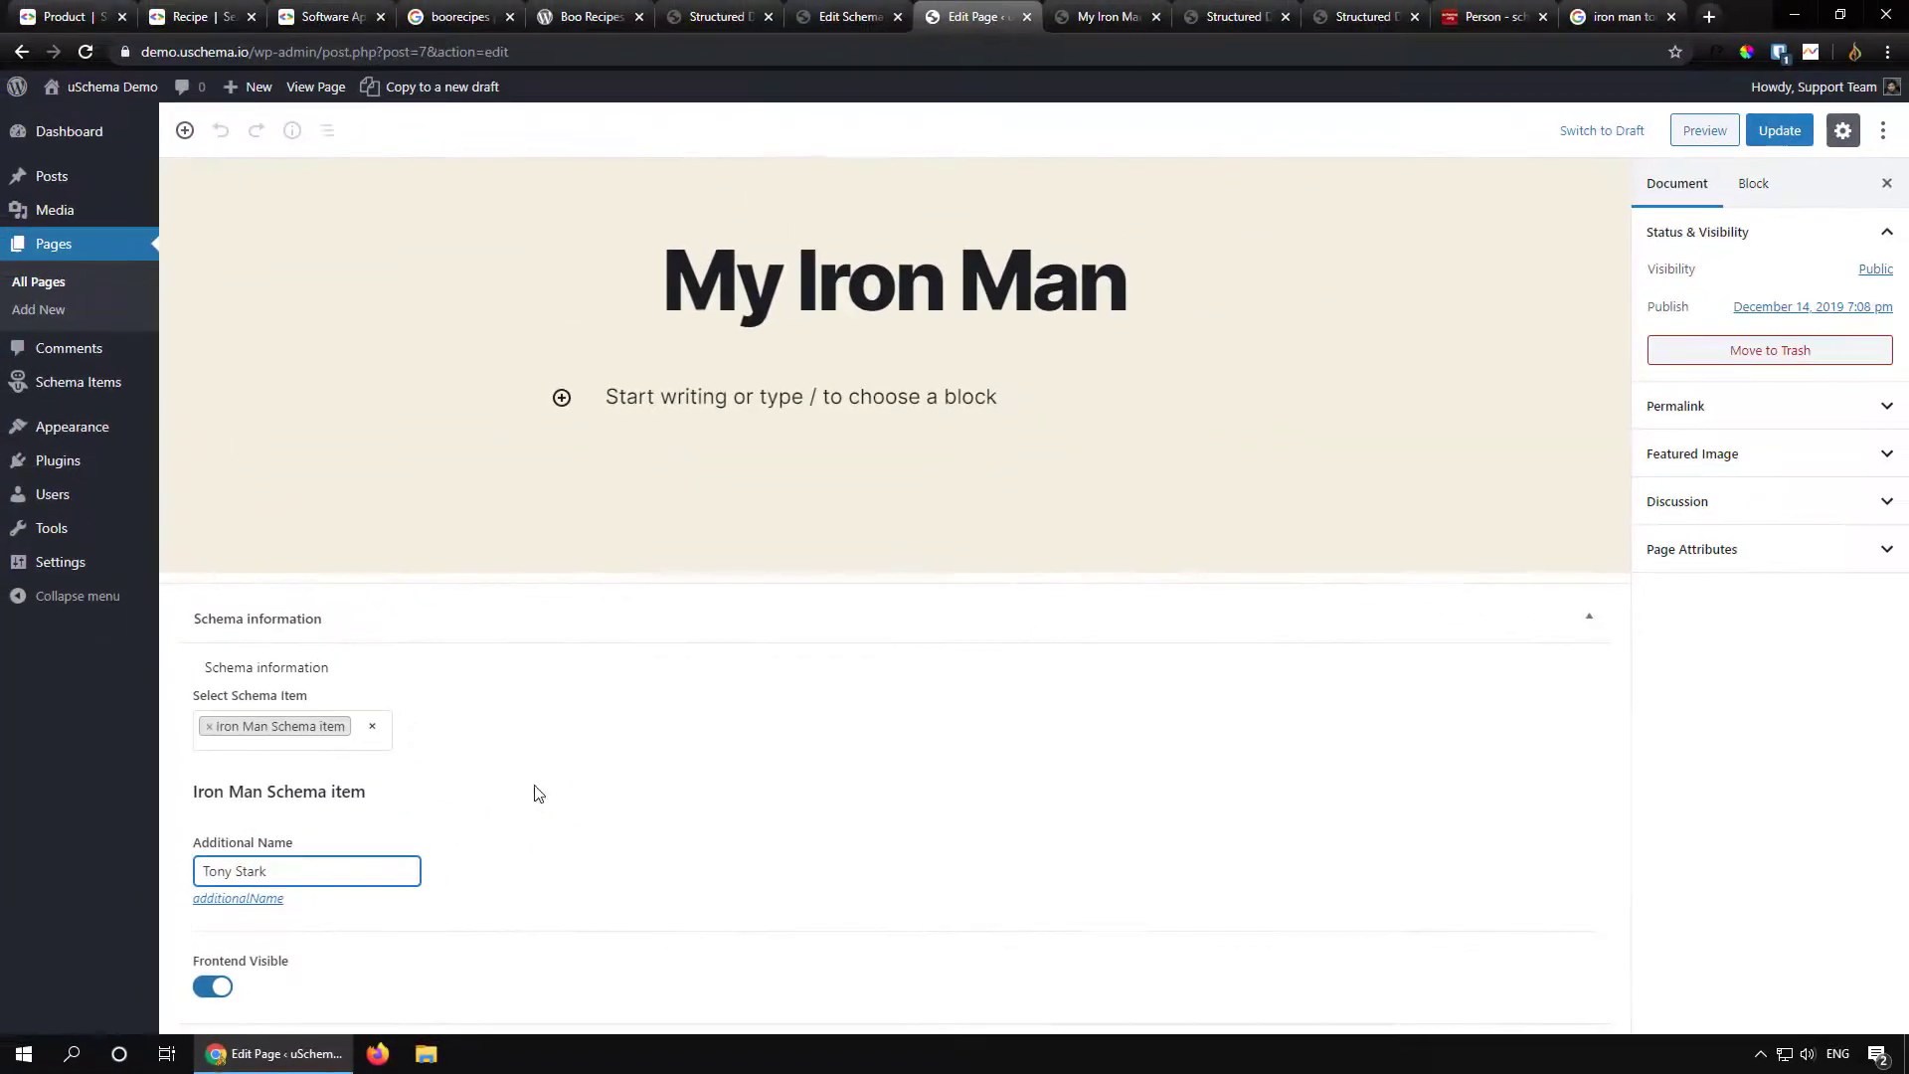
pyautogui.click(1766, 133)
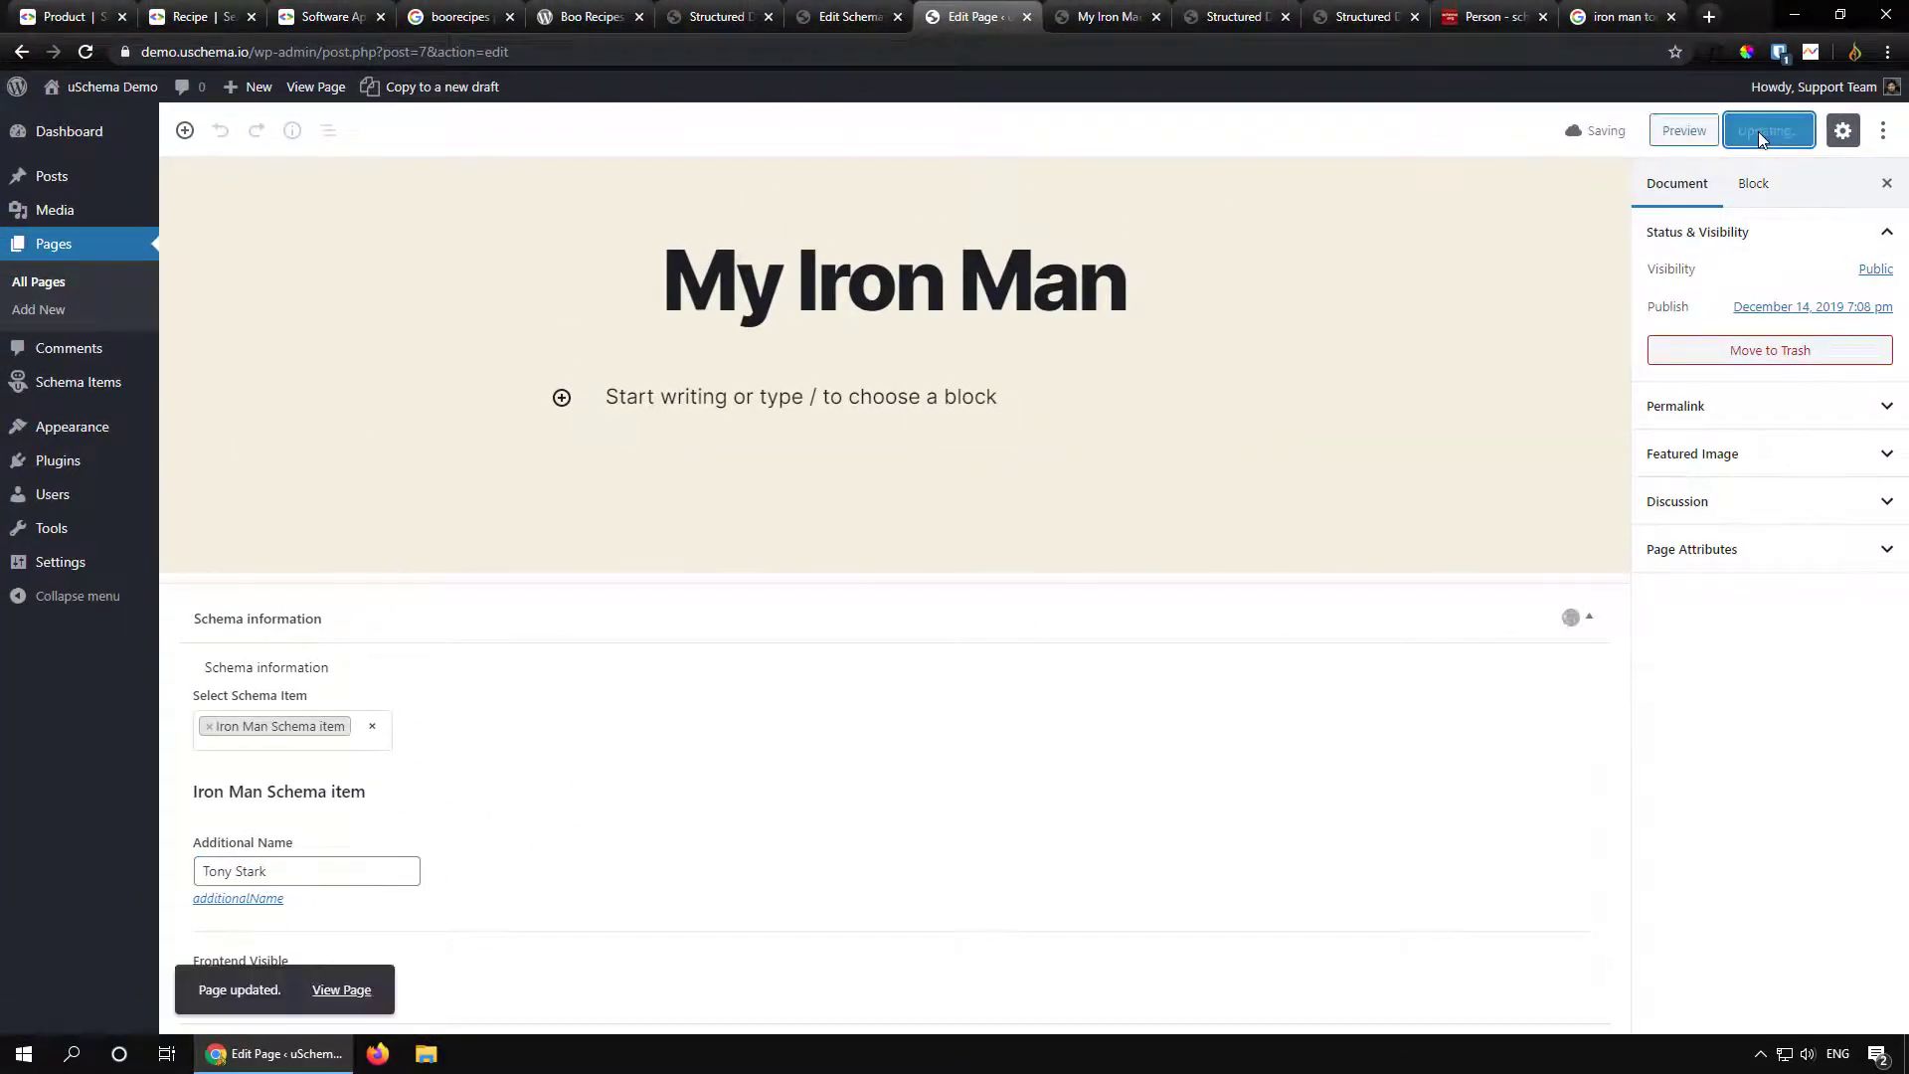
# Step: Reload the live My Iron Man page, run the Schema Tester on it and open the detected Person item
pyautogui.click(1112, 20)
pyautogui.click(86, 52)
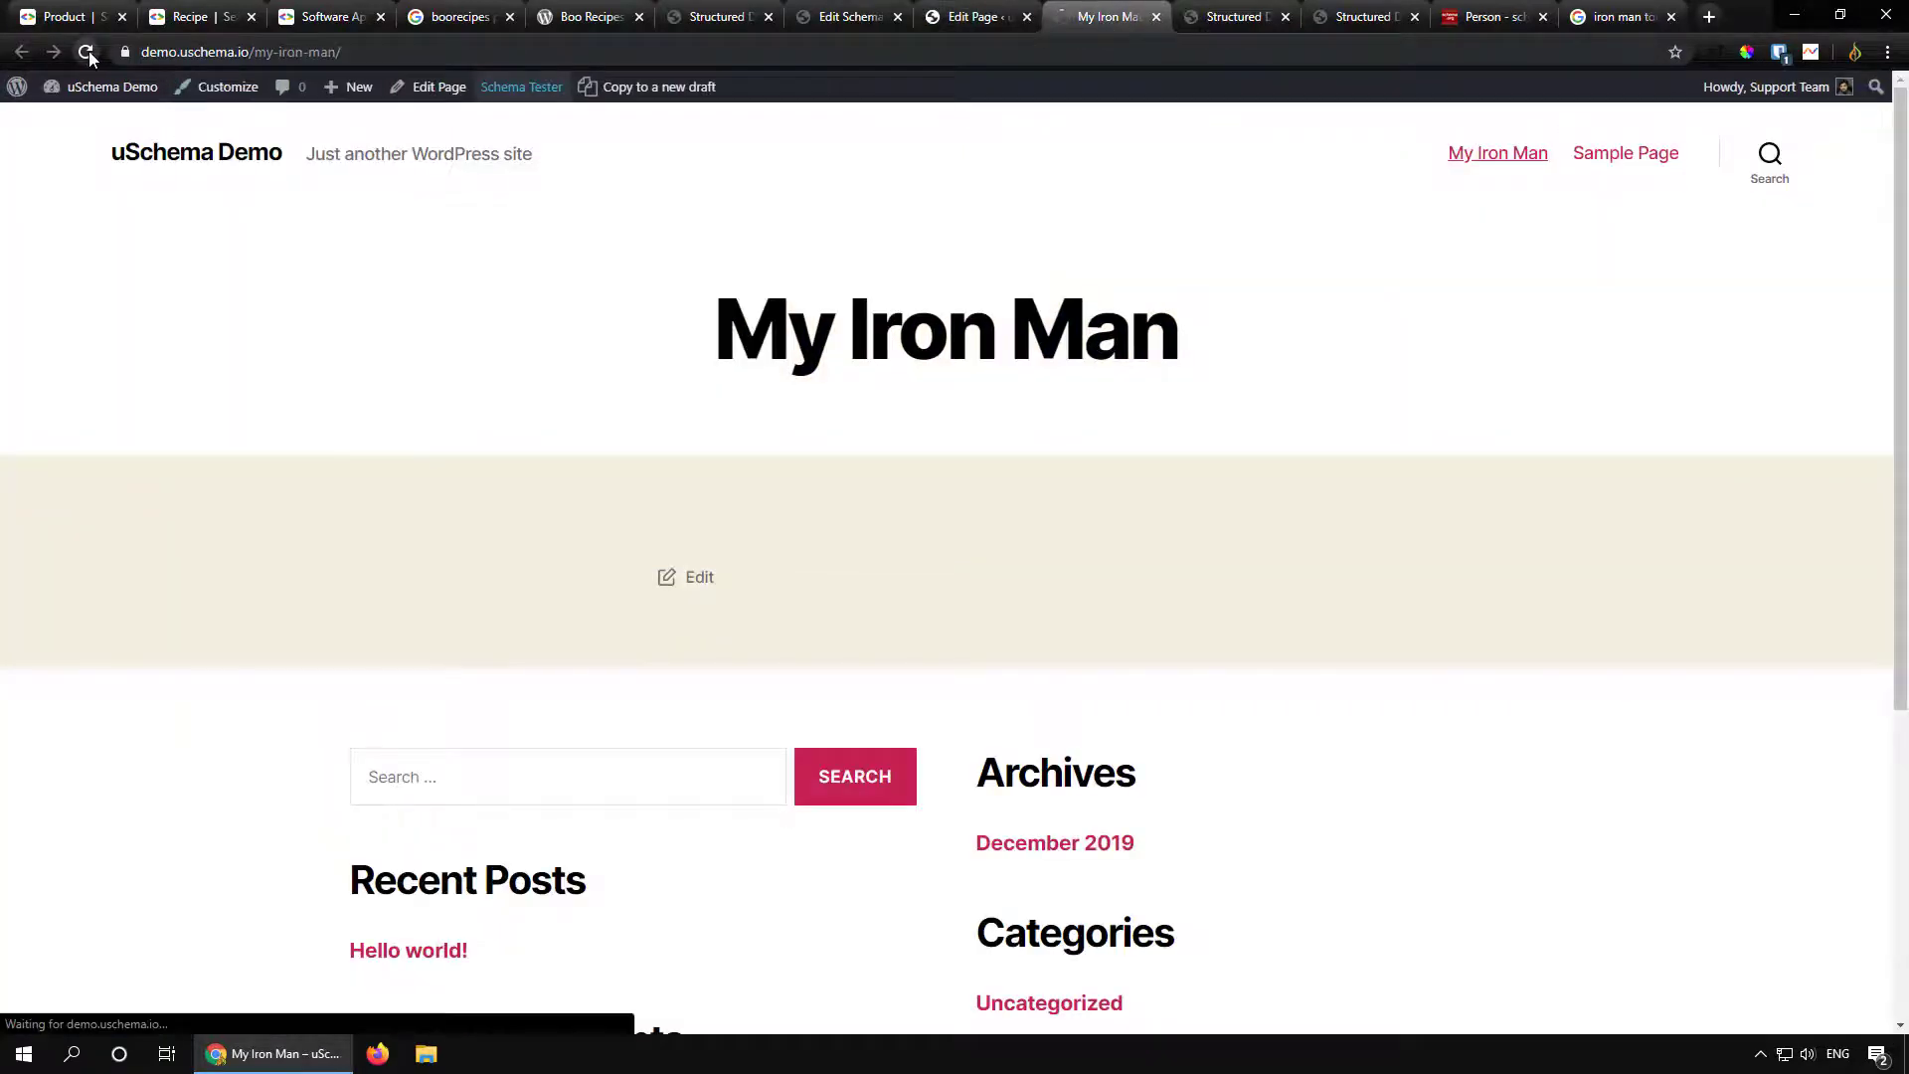
pyautogui.click(534, 100)
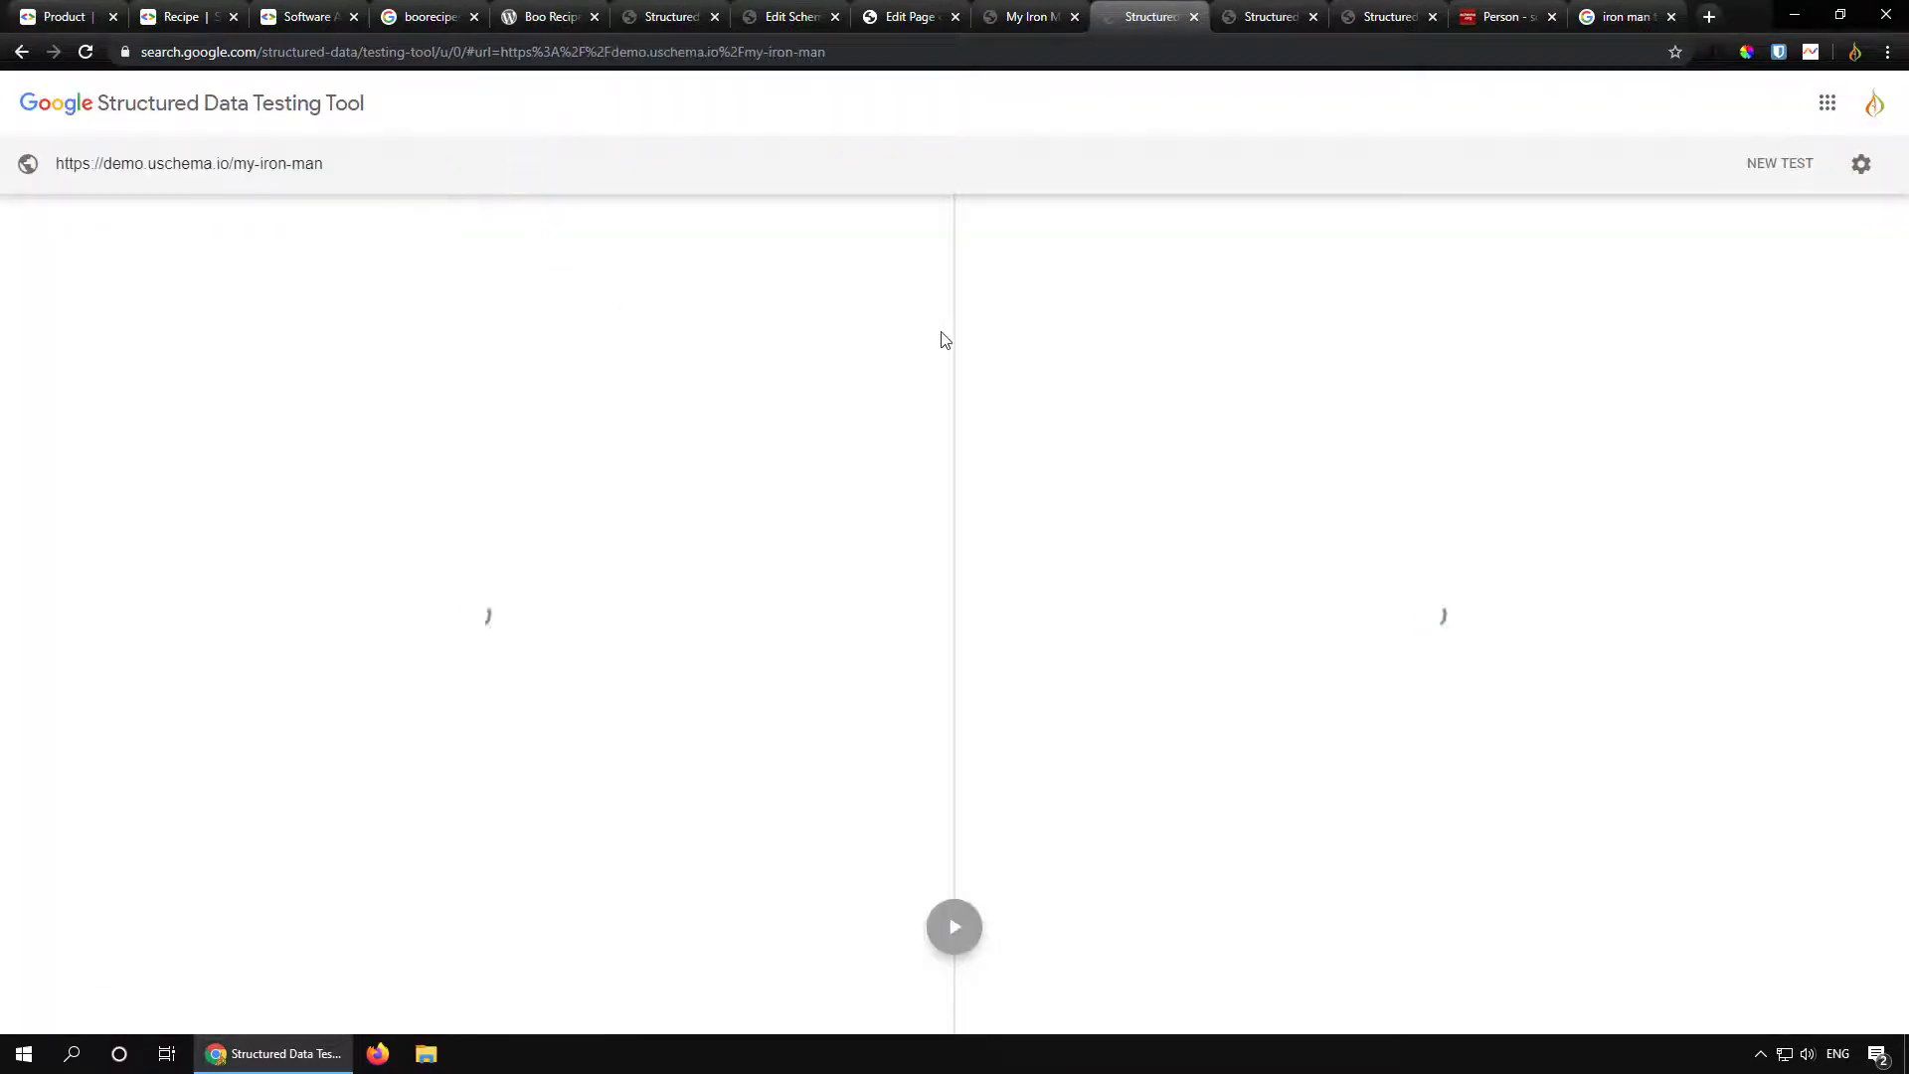
pyautogui.click(1117, 387)
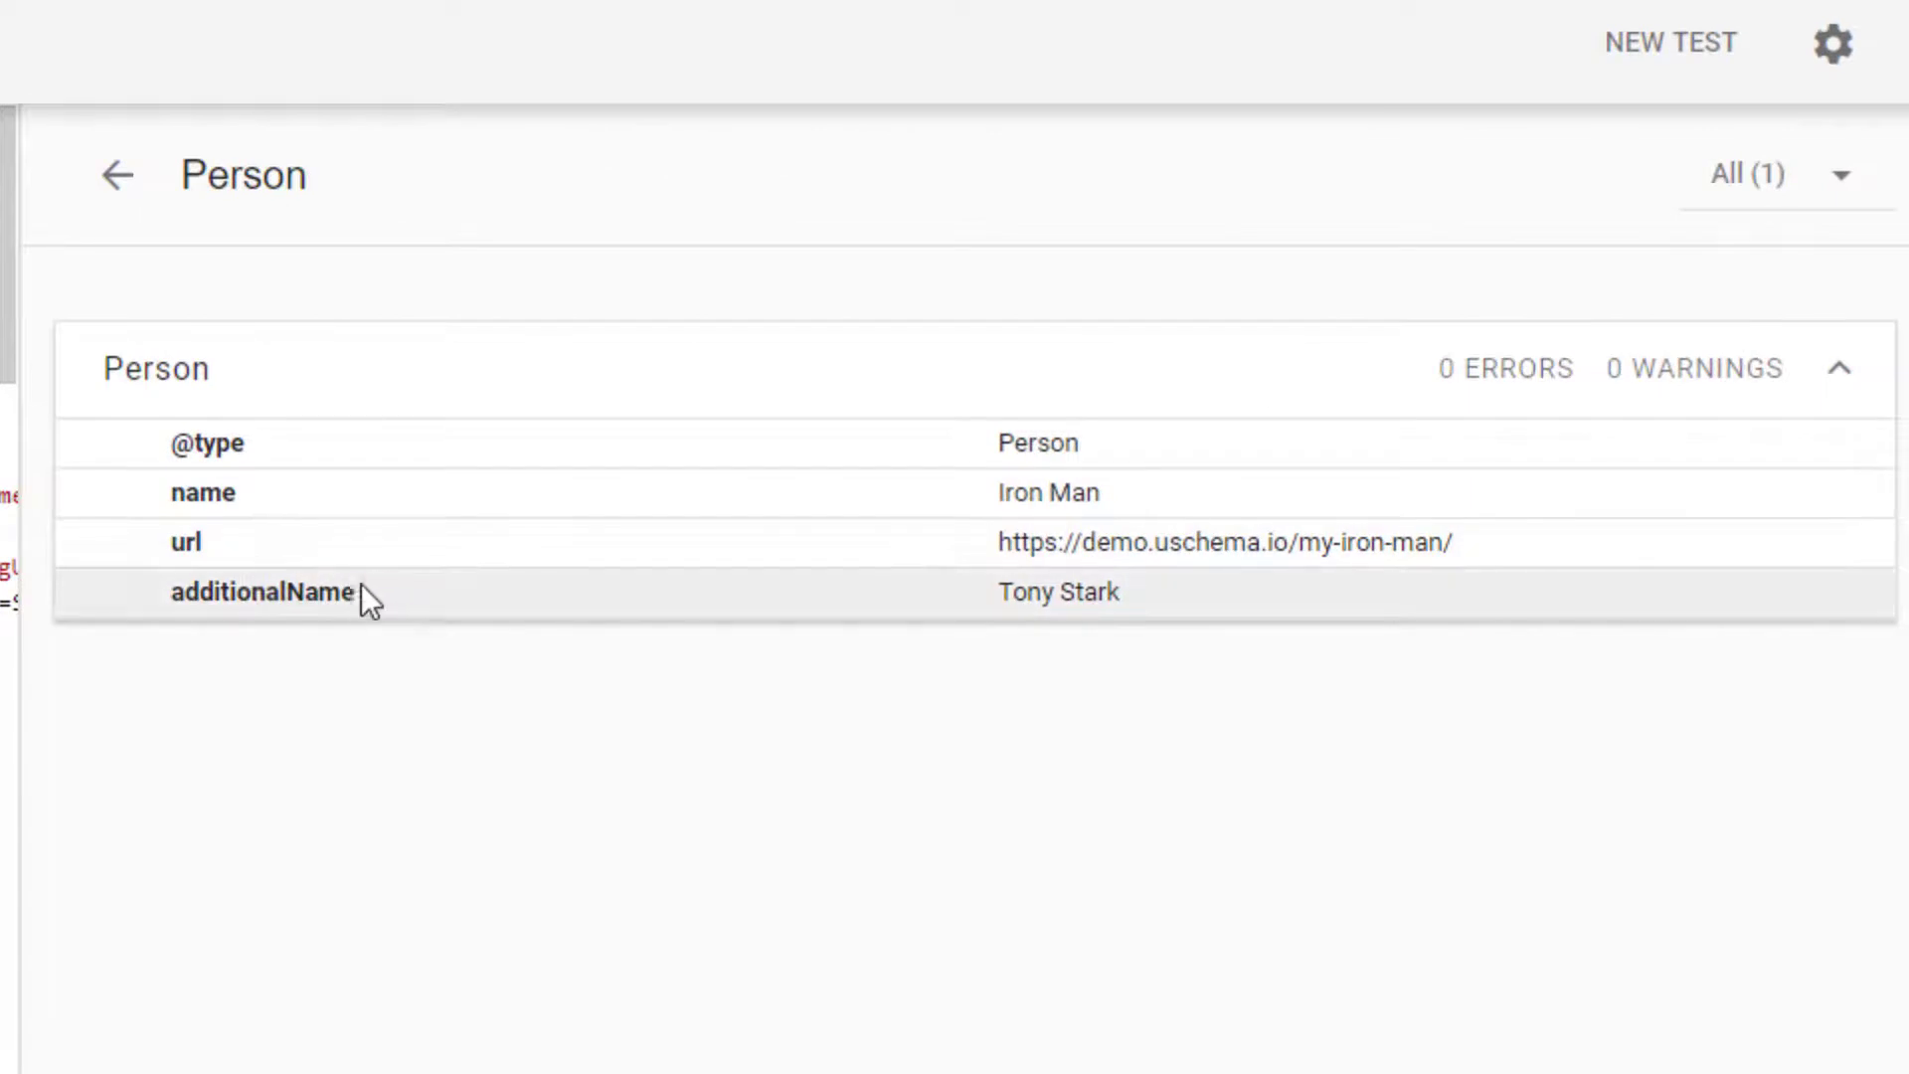
# Step: Examine the additionalName entry in the test results and compare it with the Additional Name field in the page editor
pyautogui.moveTo(361, 583); pyautogui.dragTo(165, 587)
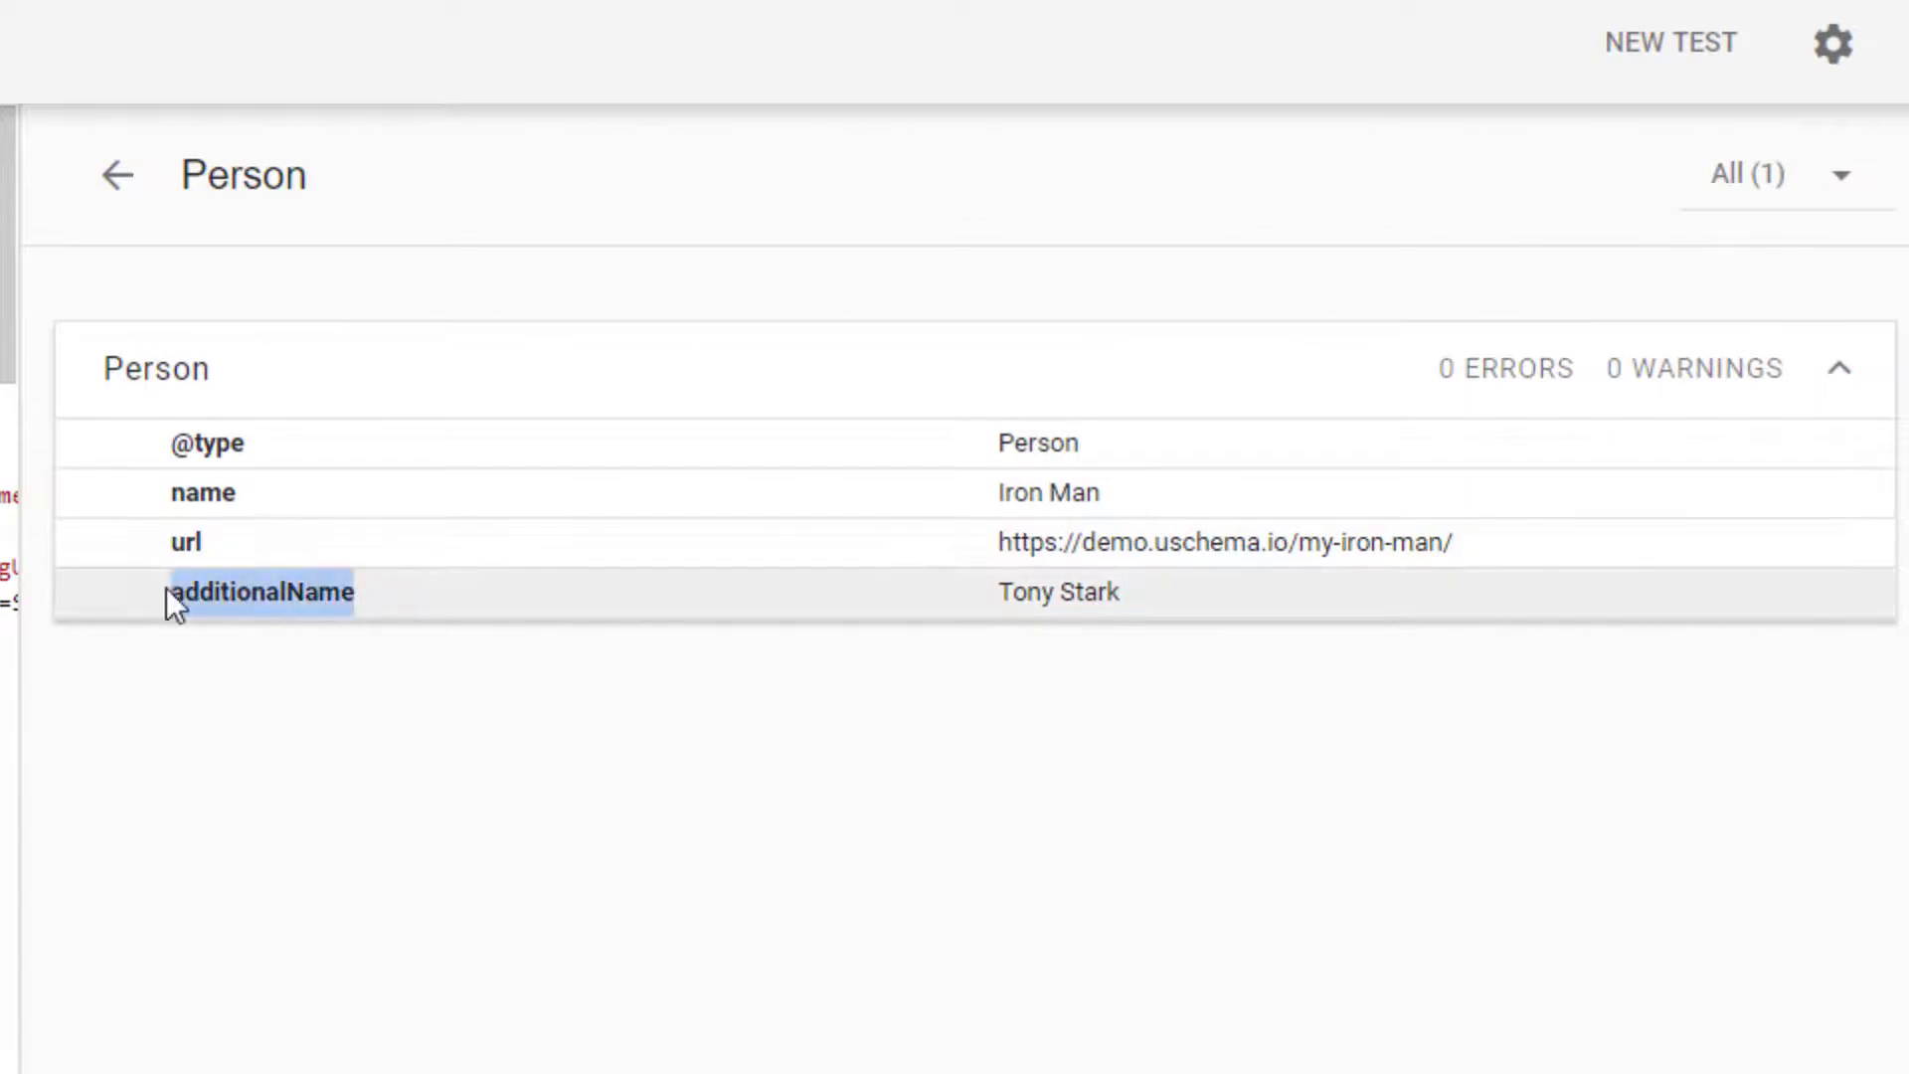
pyautogui.click(307, 613)
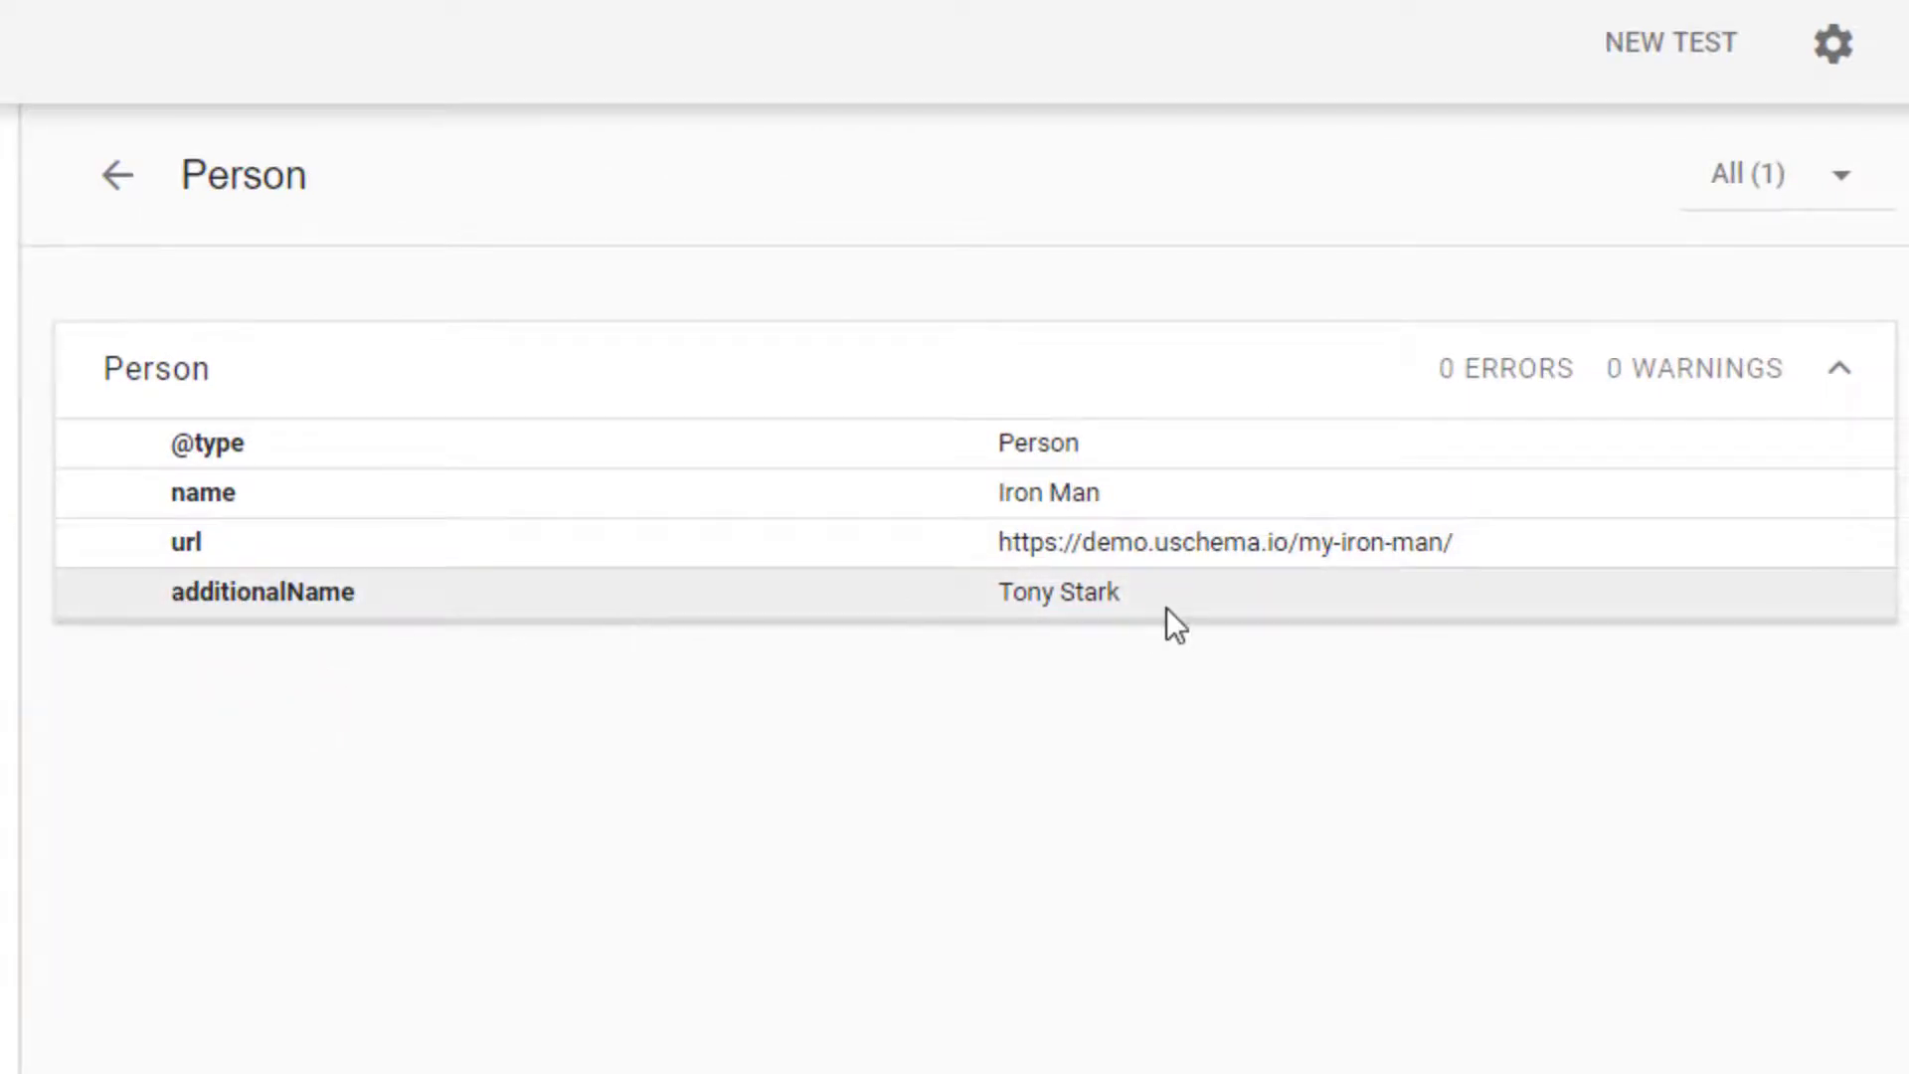
pyautogui.moveTo(1166, 607); pyautogui.dragTo(1000, 596)
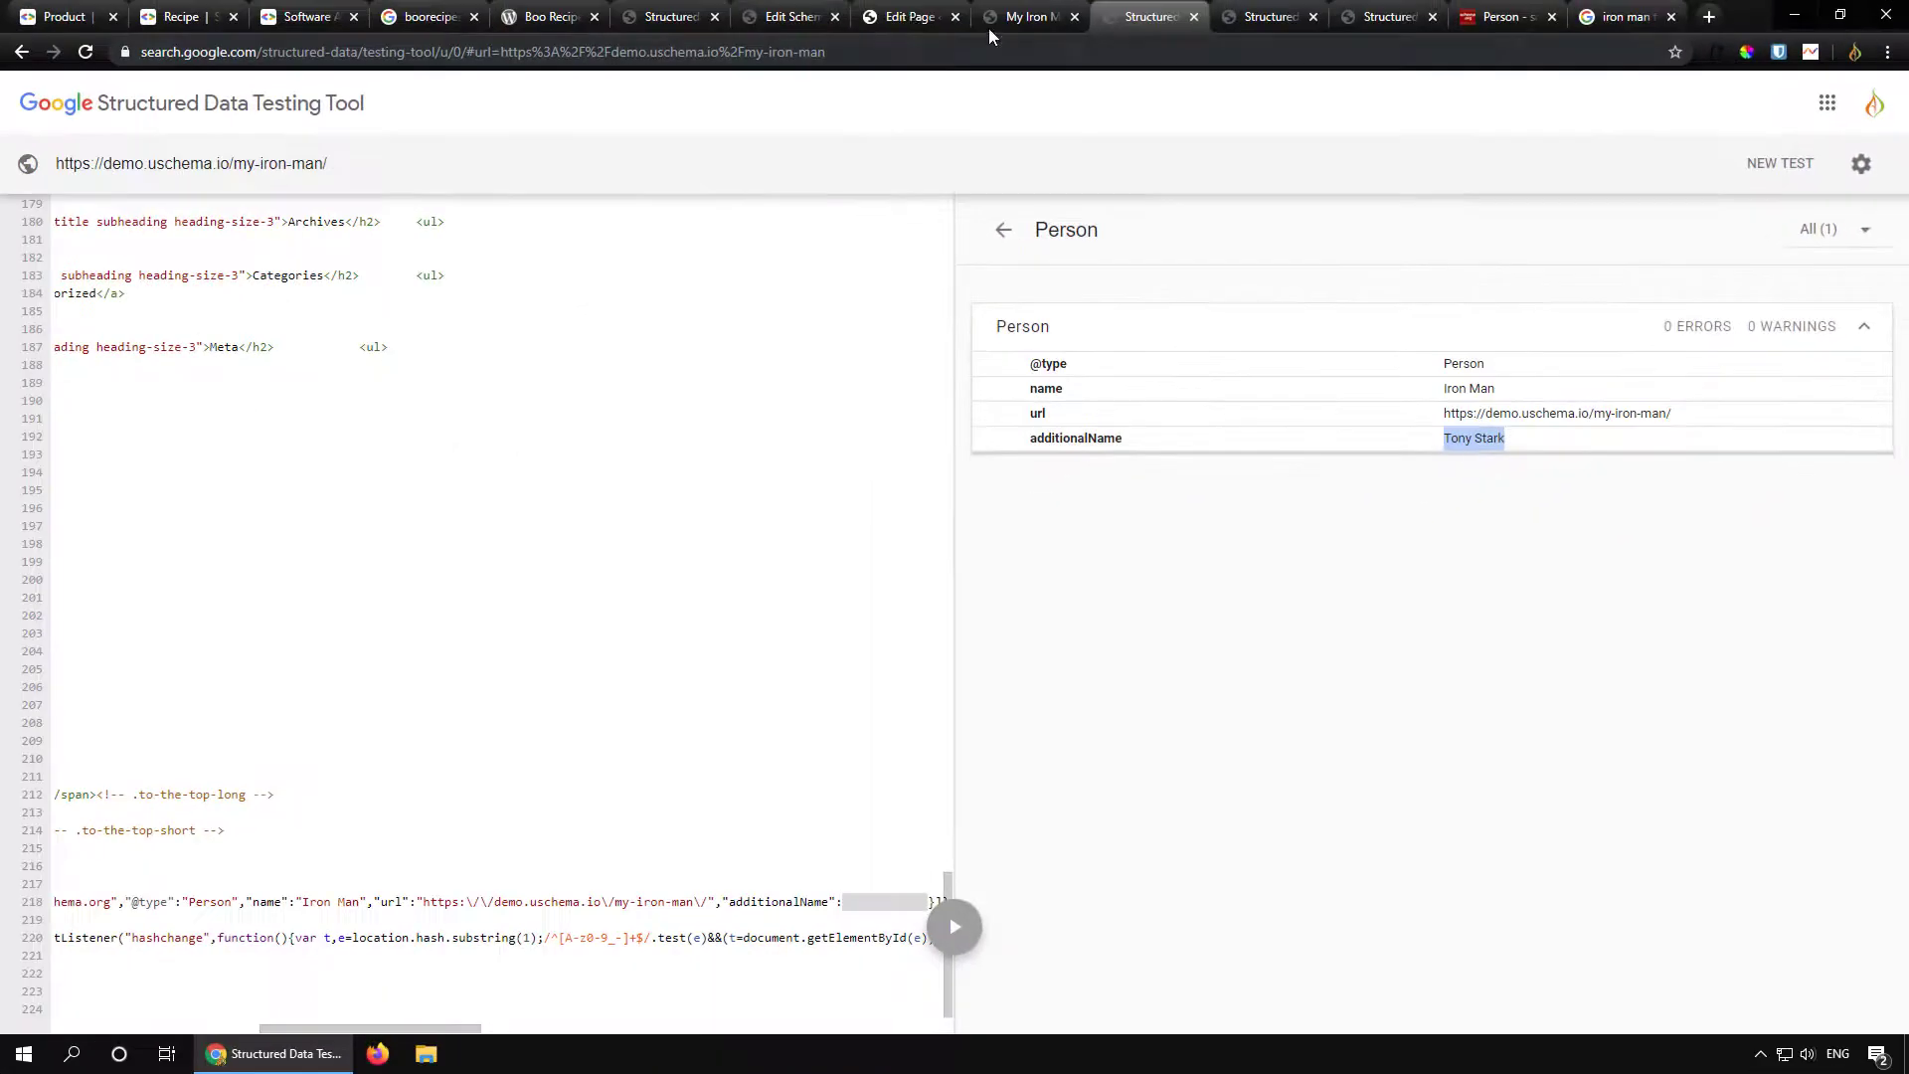
pyautogui.click(910, 17)
pyautogui.click(515, 874)
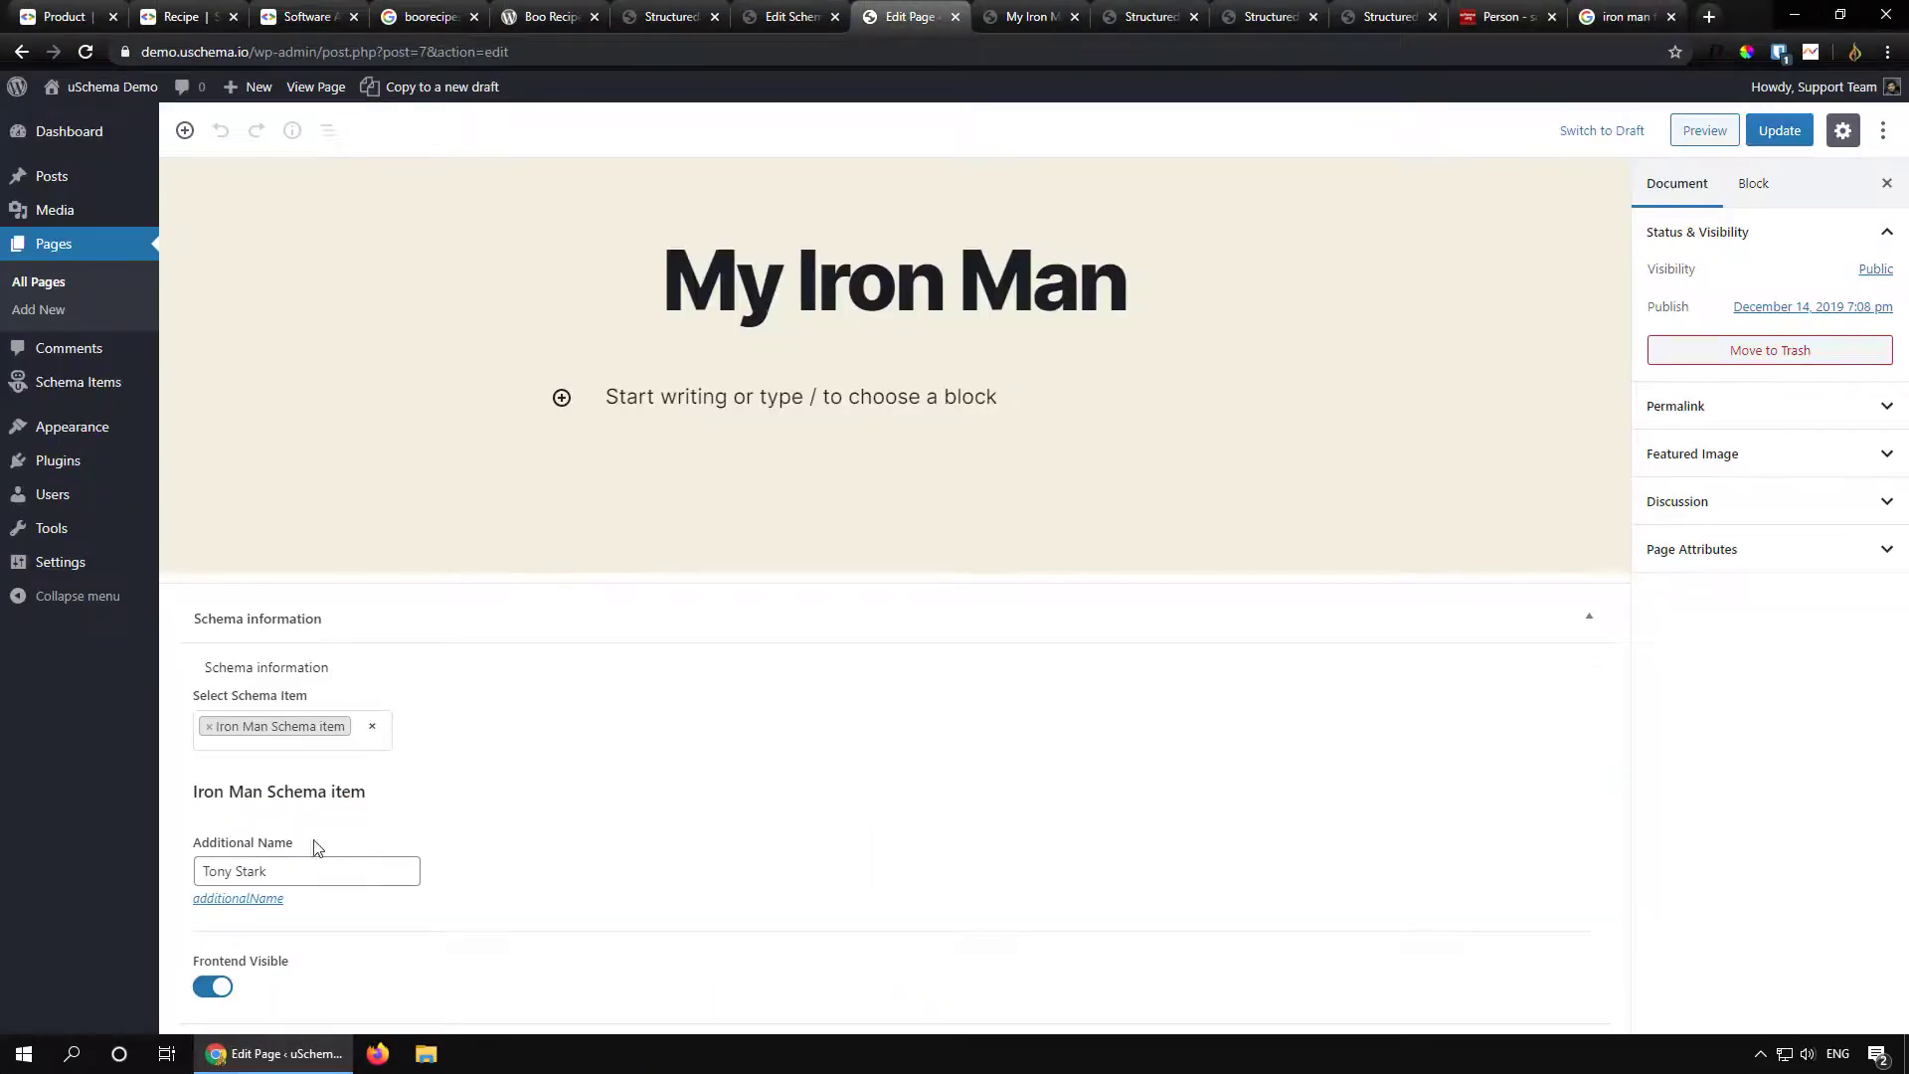
pyautogui.click(317, 869)
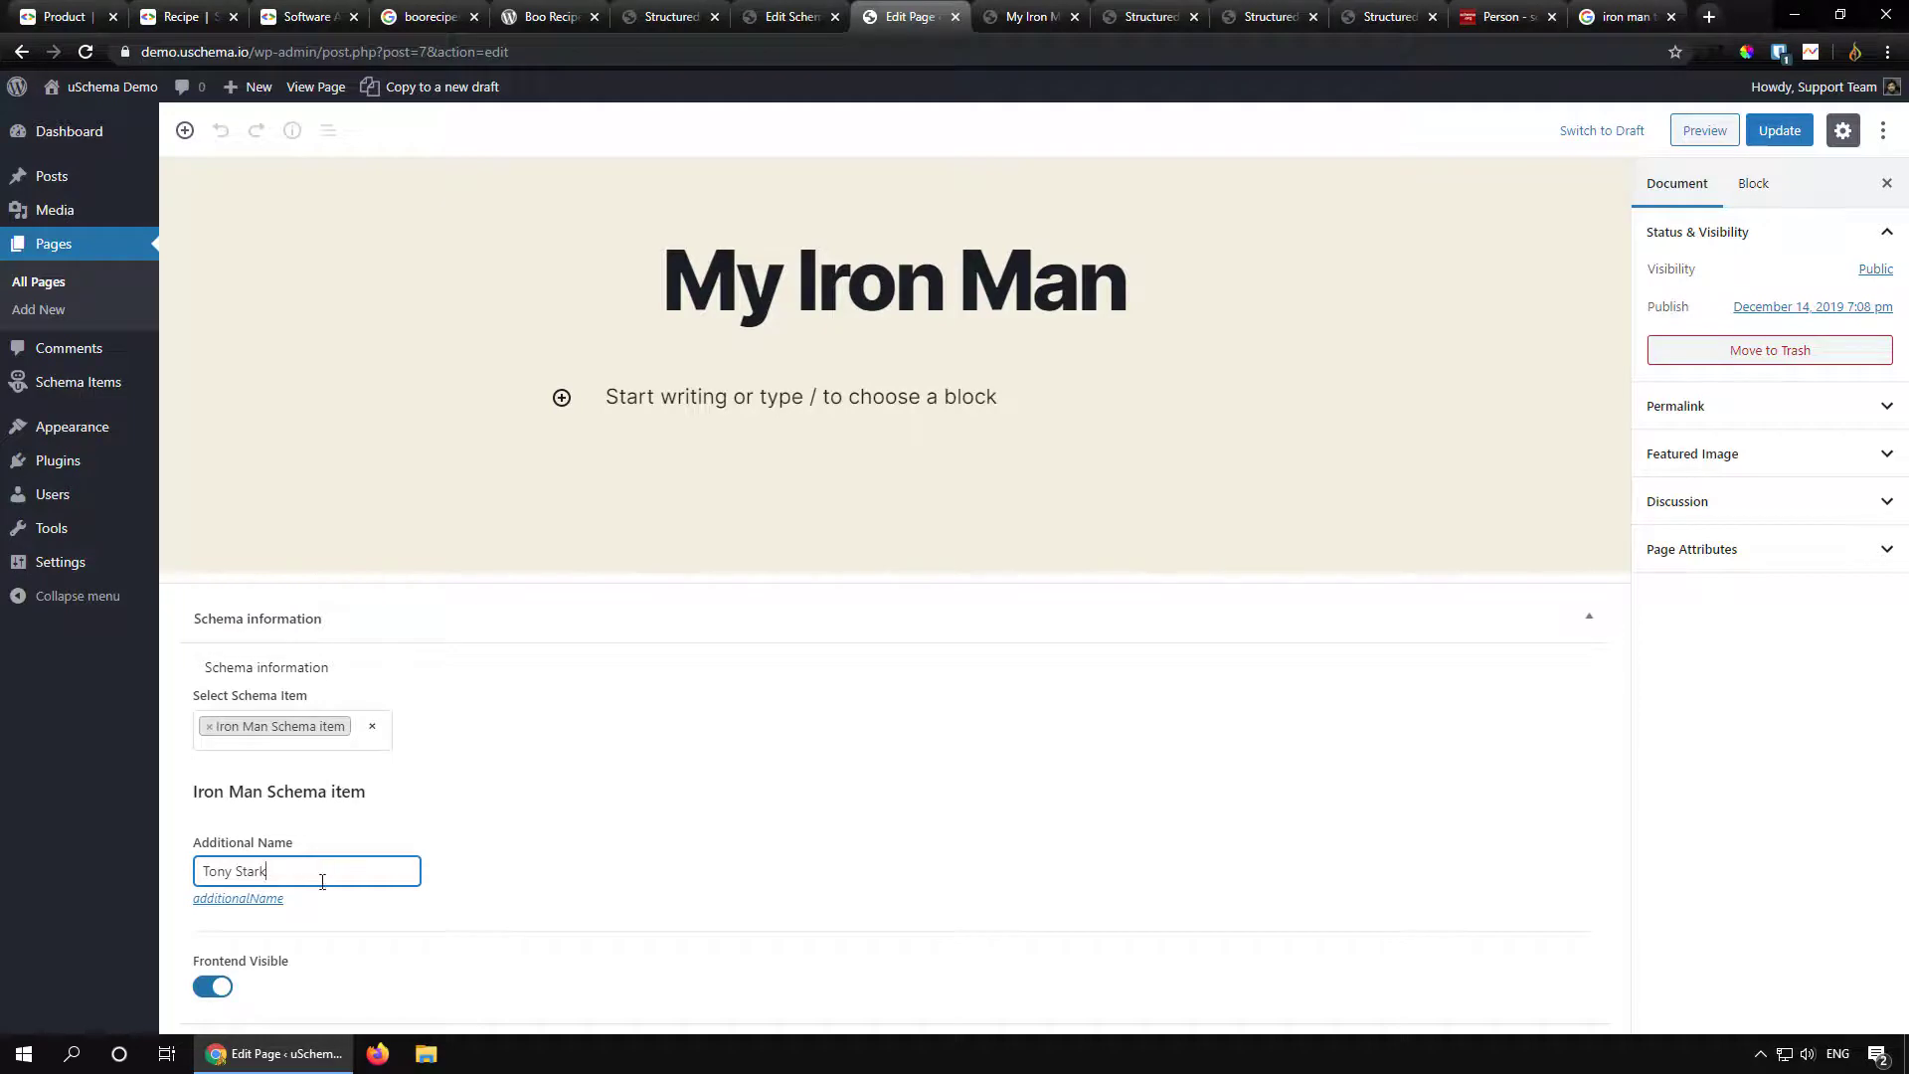
# Step: Open the uSchema post type settings in a separate tab and check which schema items are activated for Pages
pyautogui.click(774, 21)
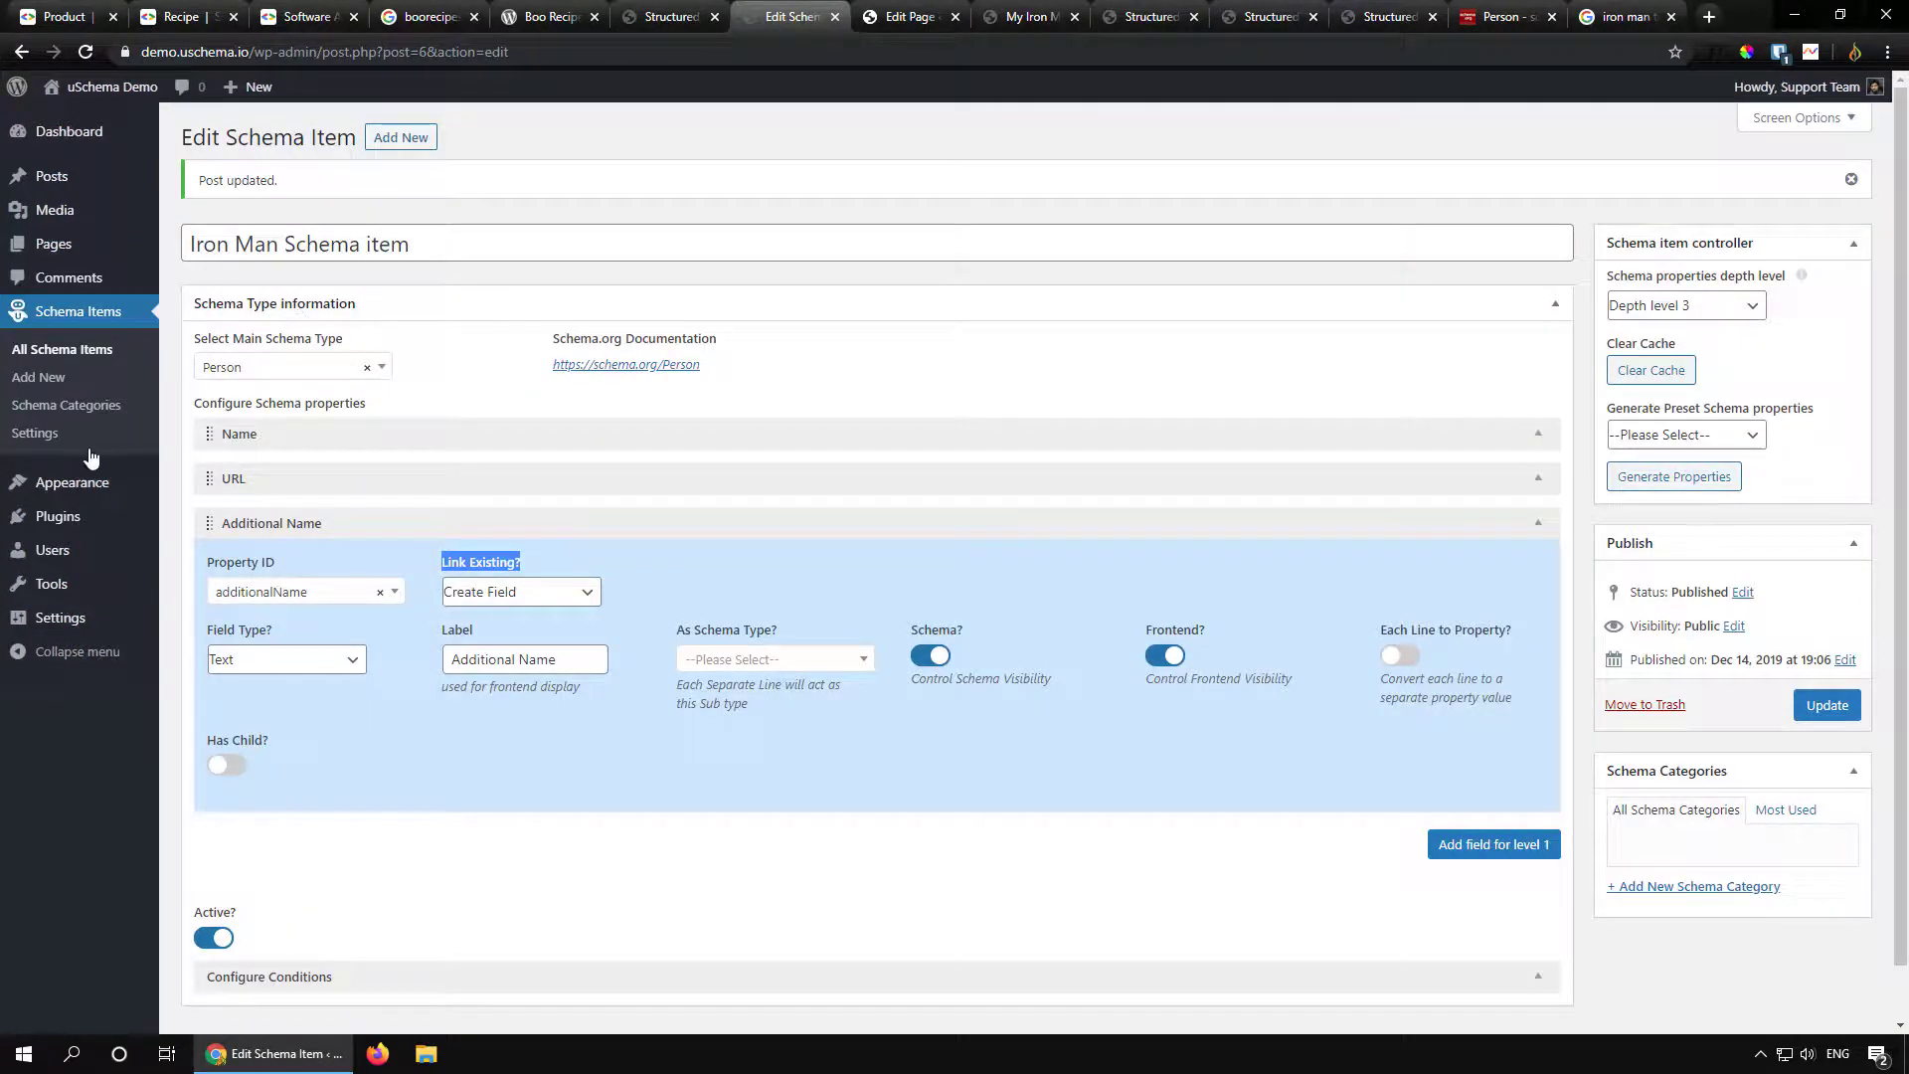
pyautogui.middleClick(50, 434)
pyautogui.click(836, 17)
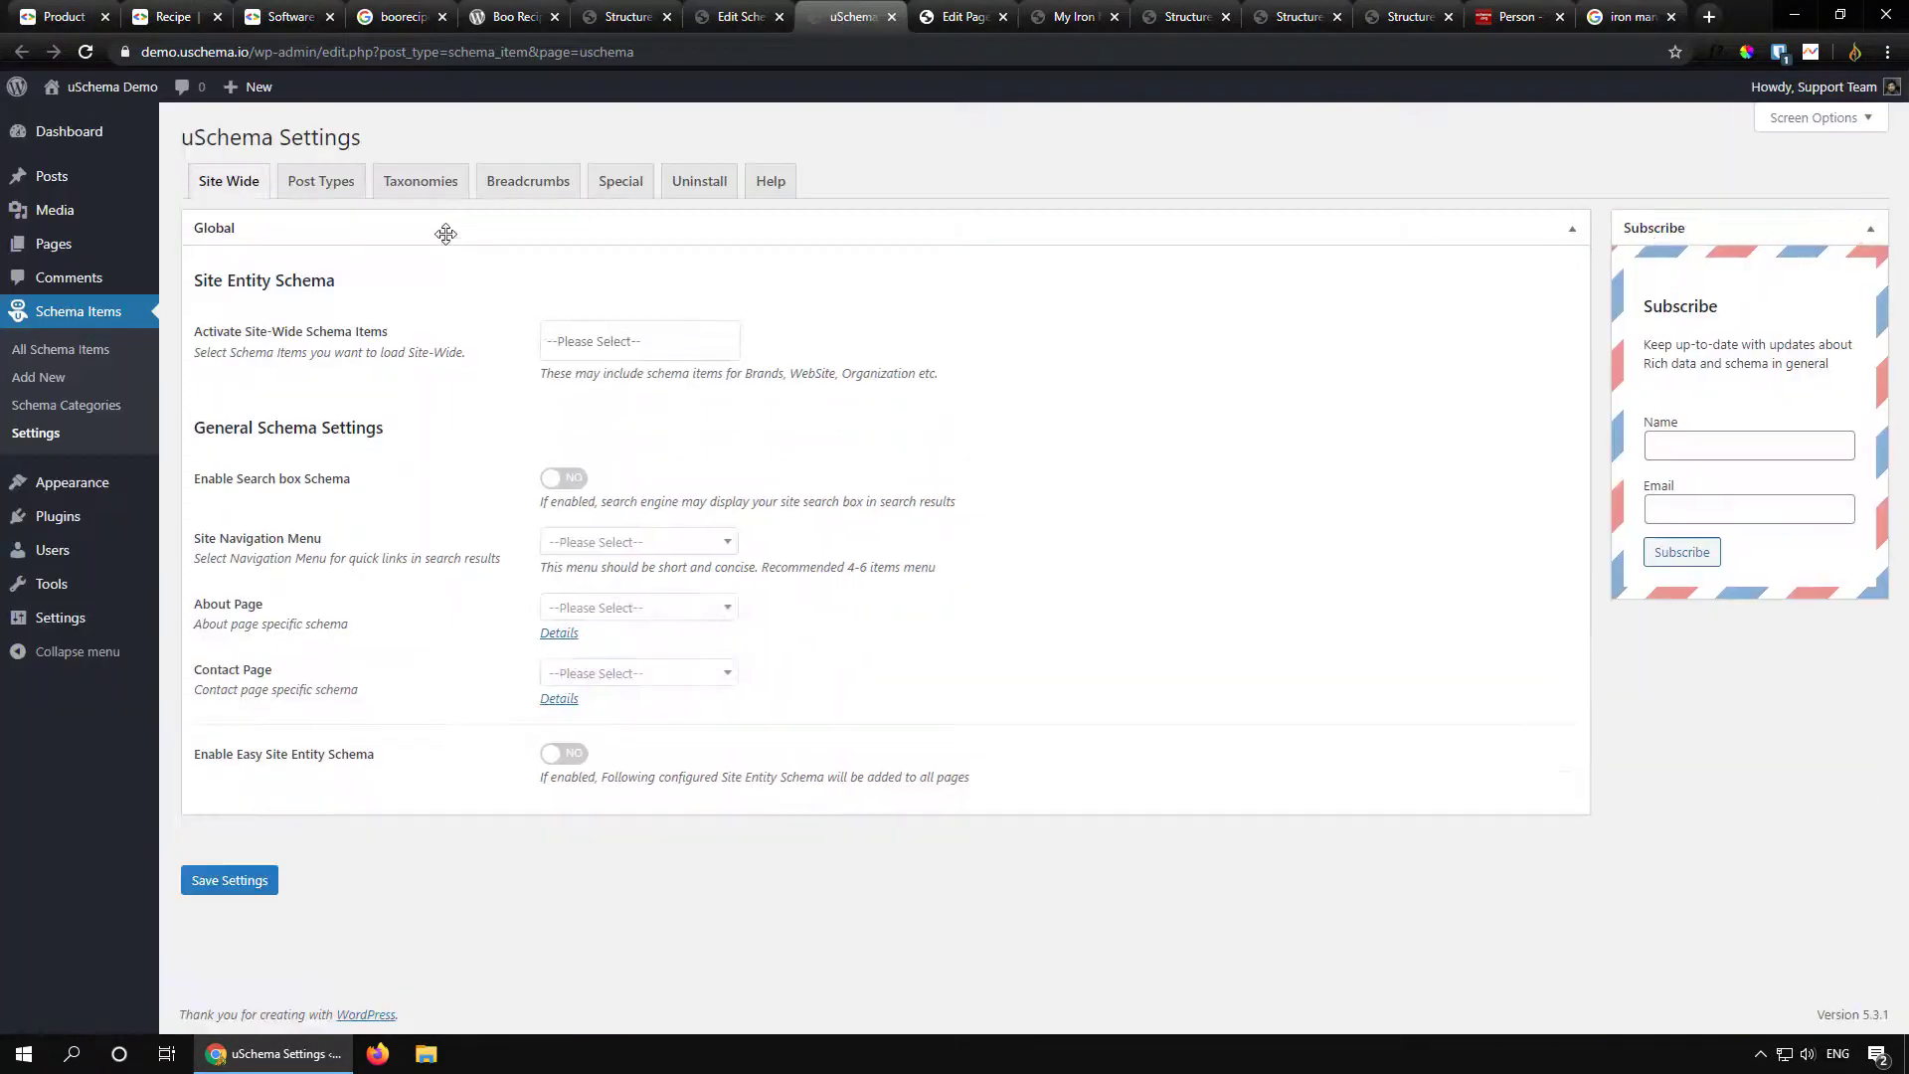
pyautogui.click(338, 184)
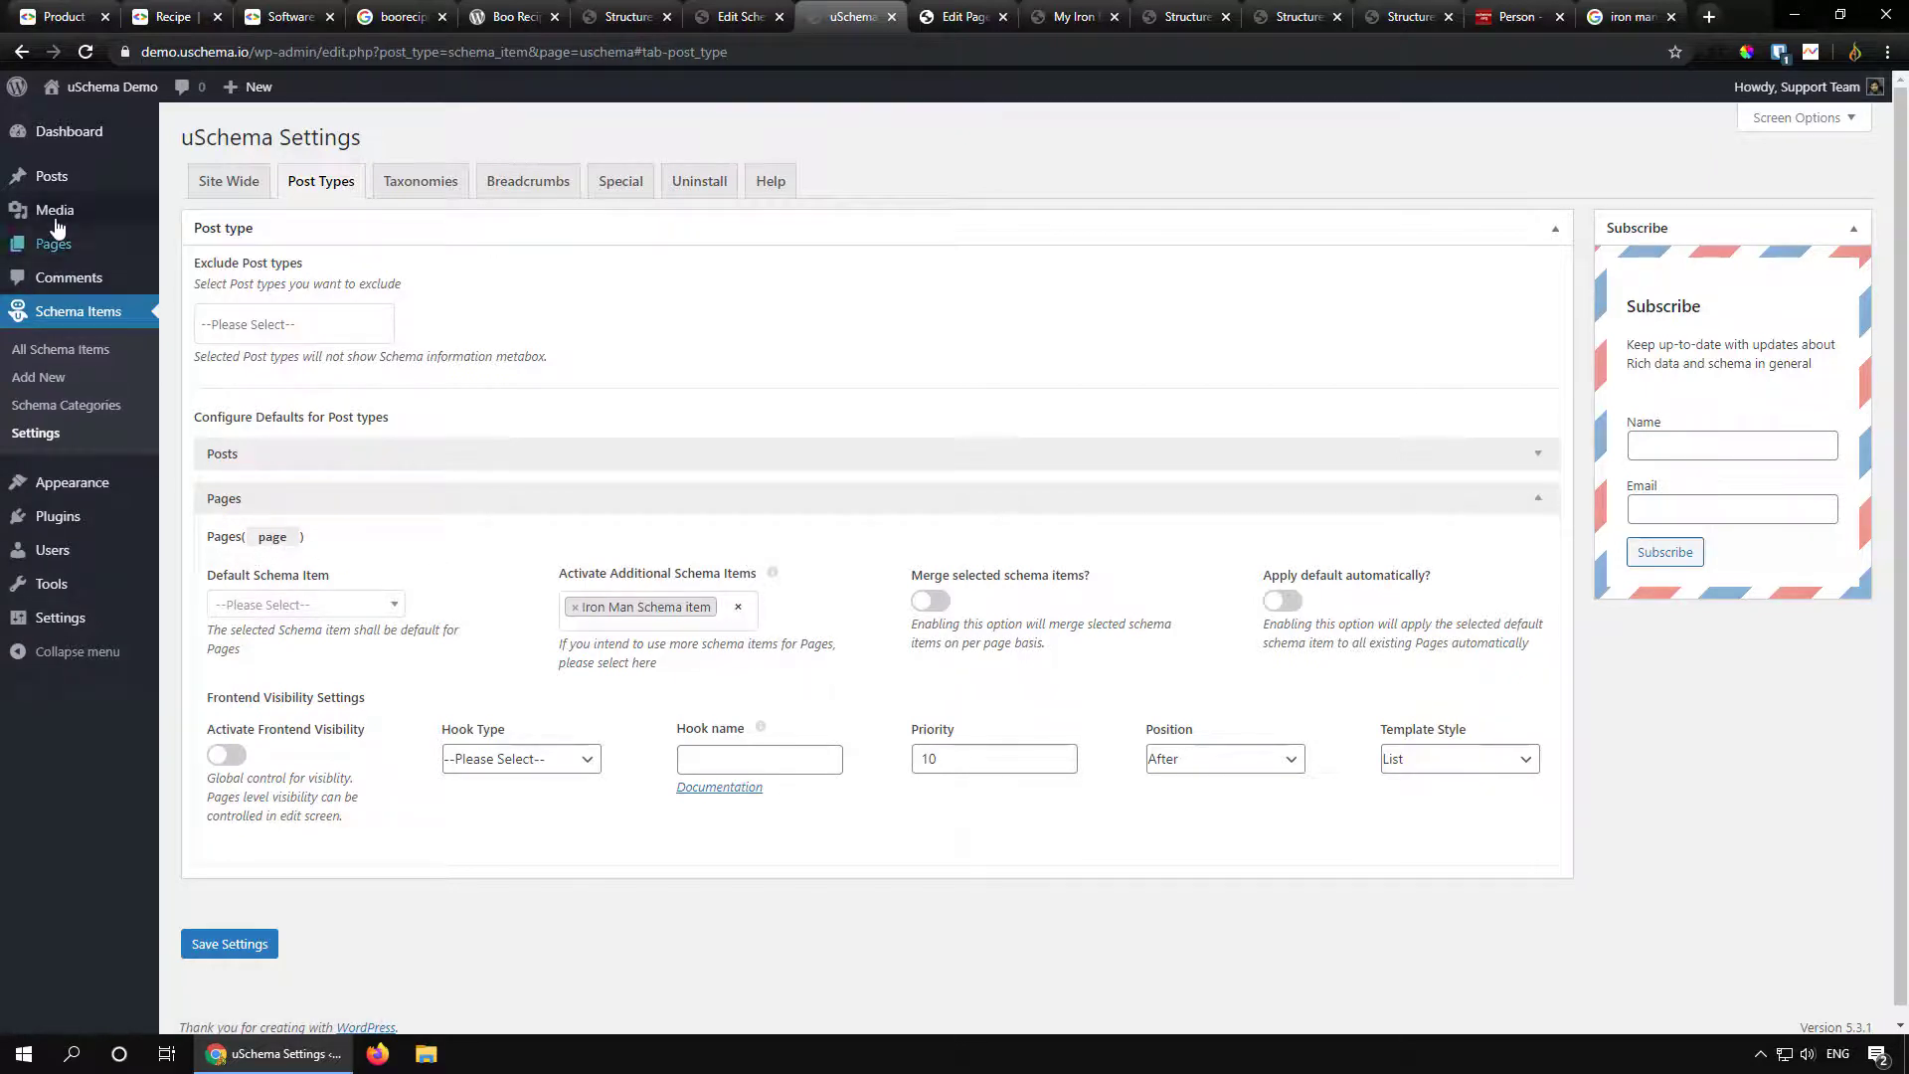
# Step: Open a post in the editor in a separate tab and check its schema information for available schema items
pyautogui.moveTo(72, 189)
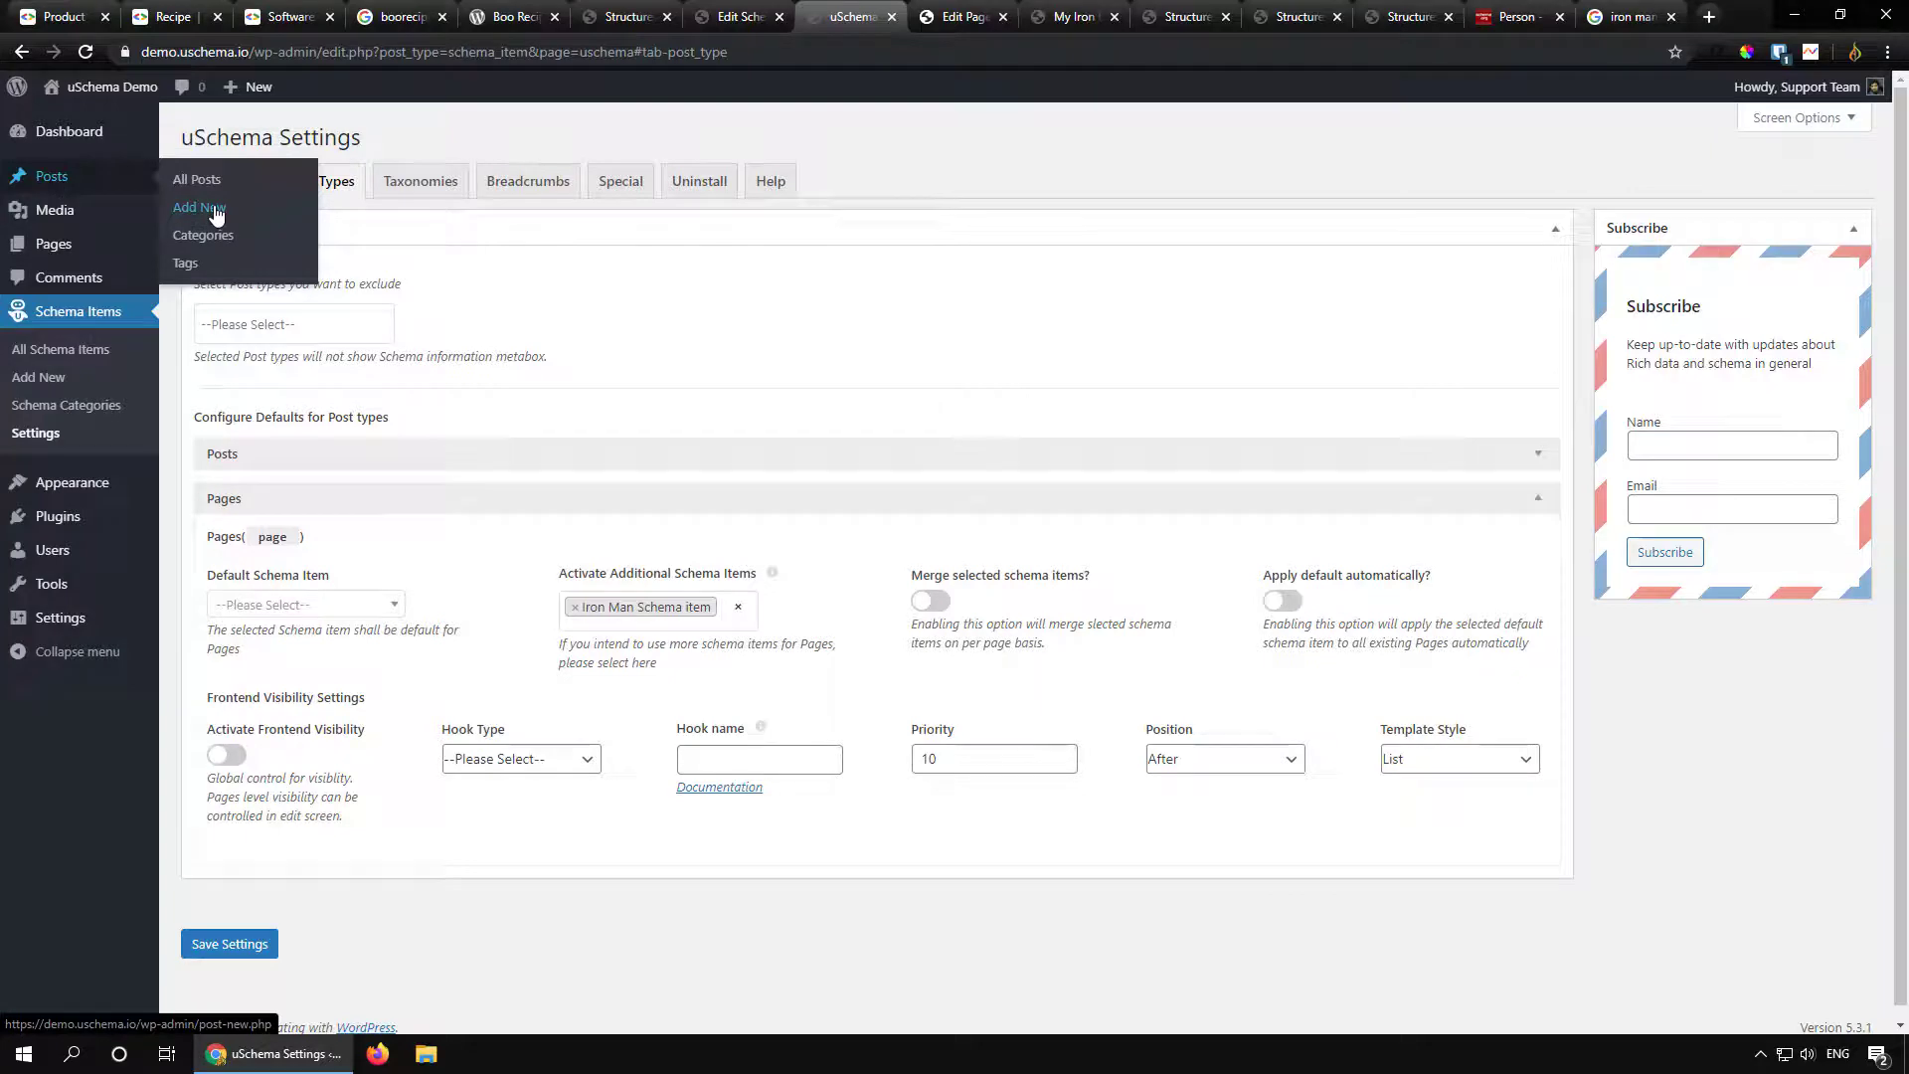
pyautogui.middleClick(197, 181)
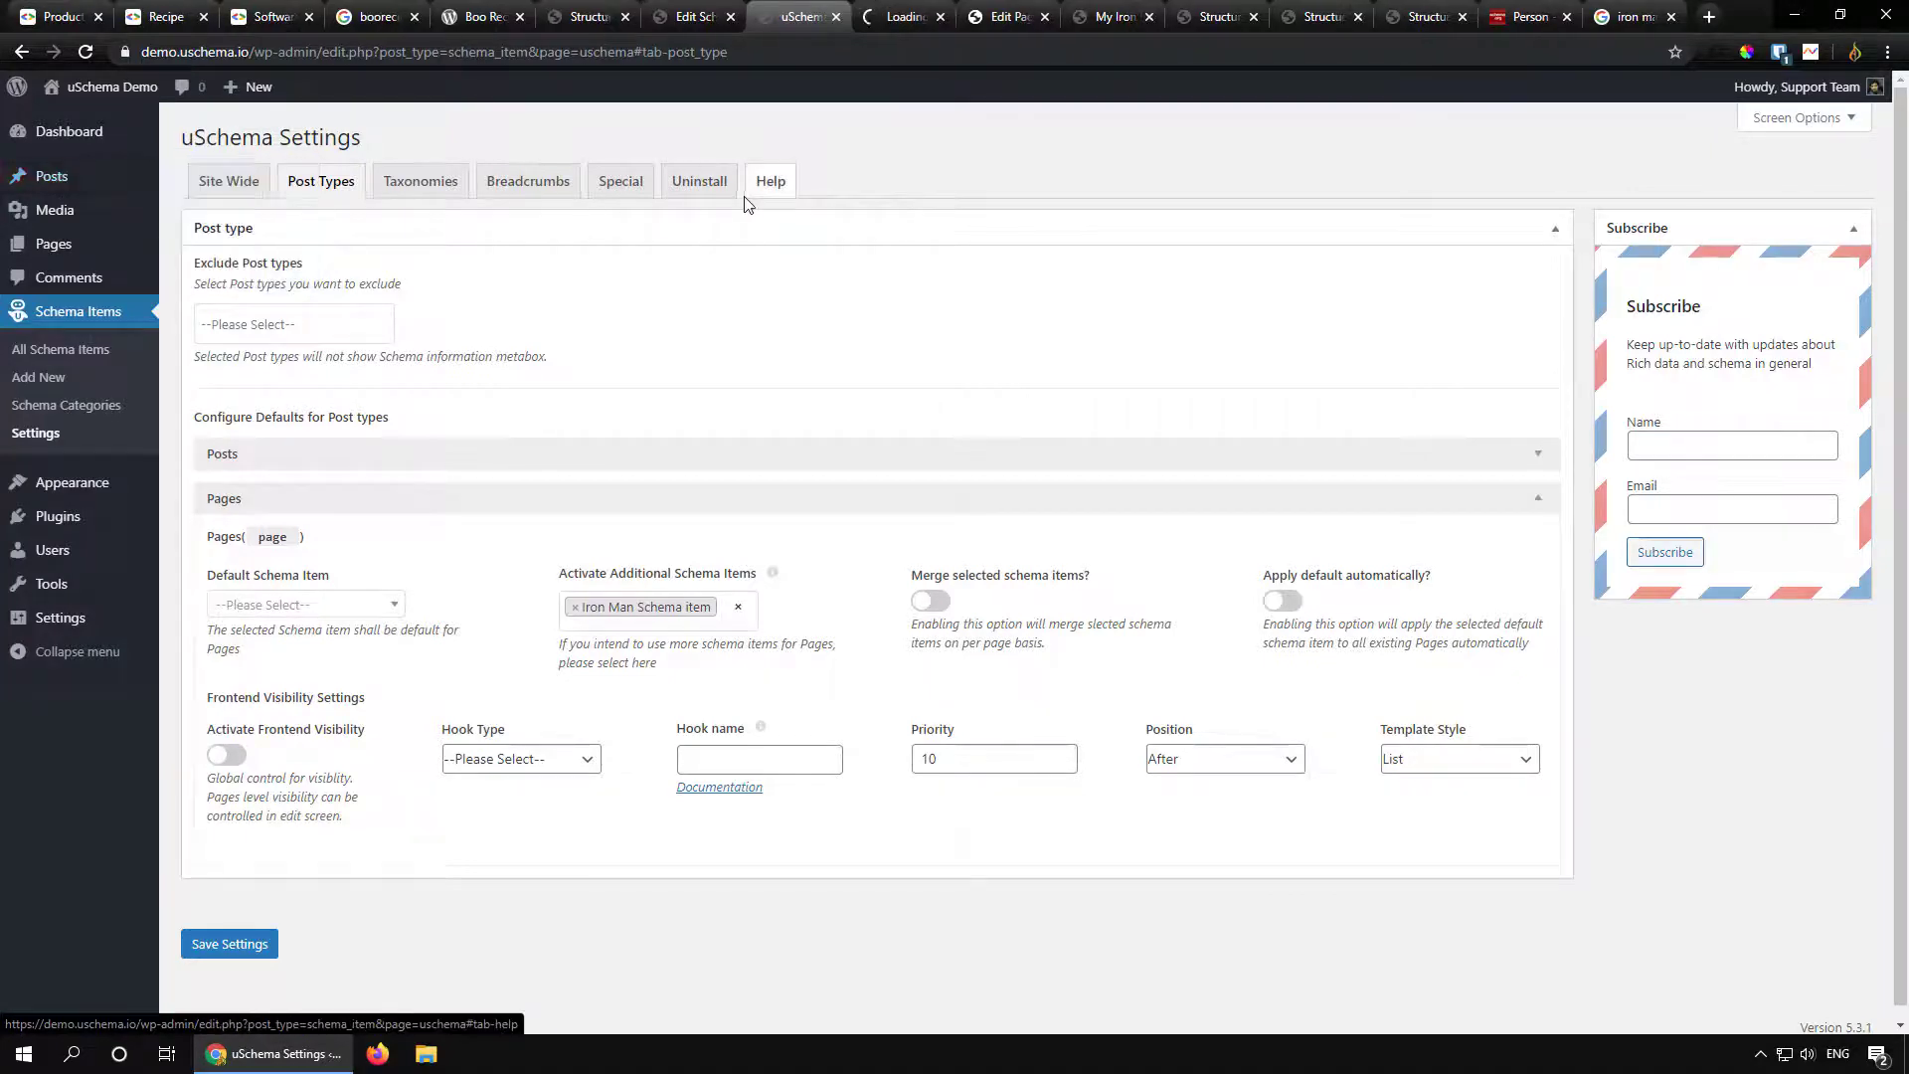
pyautogui.click(892, 20)
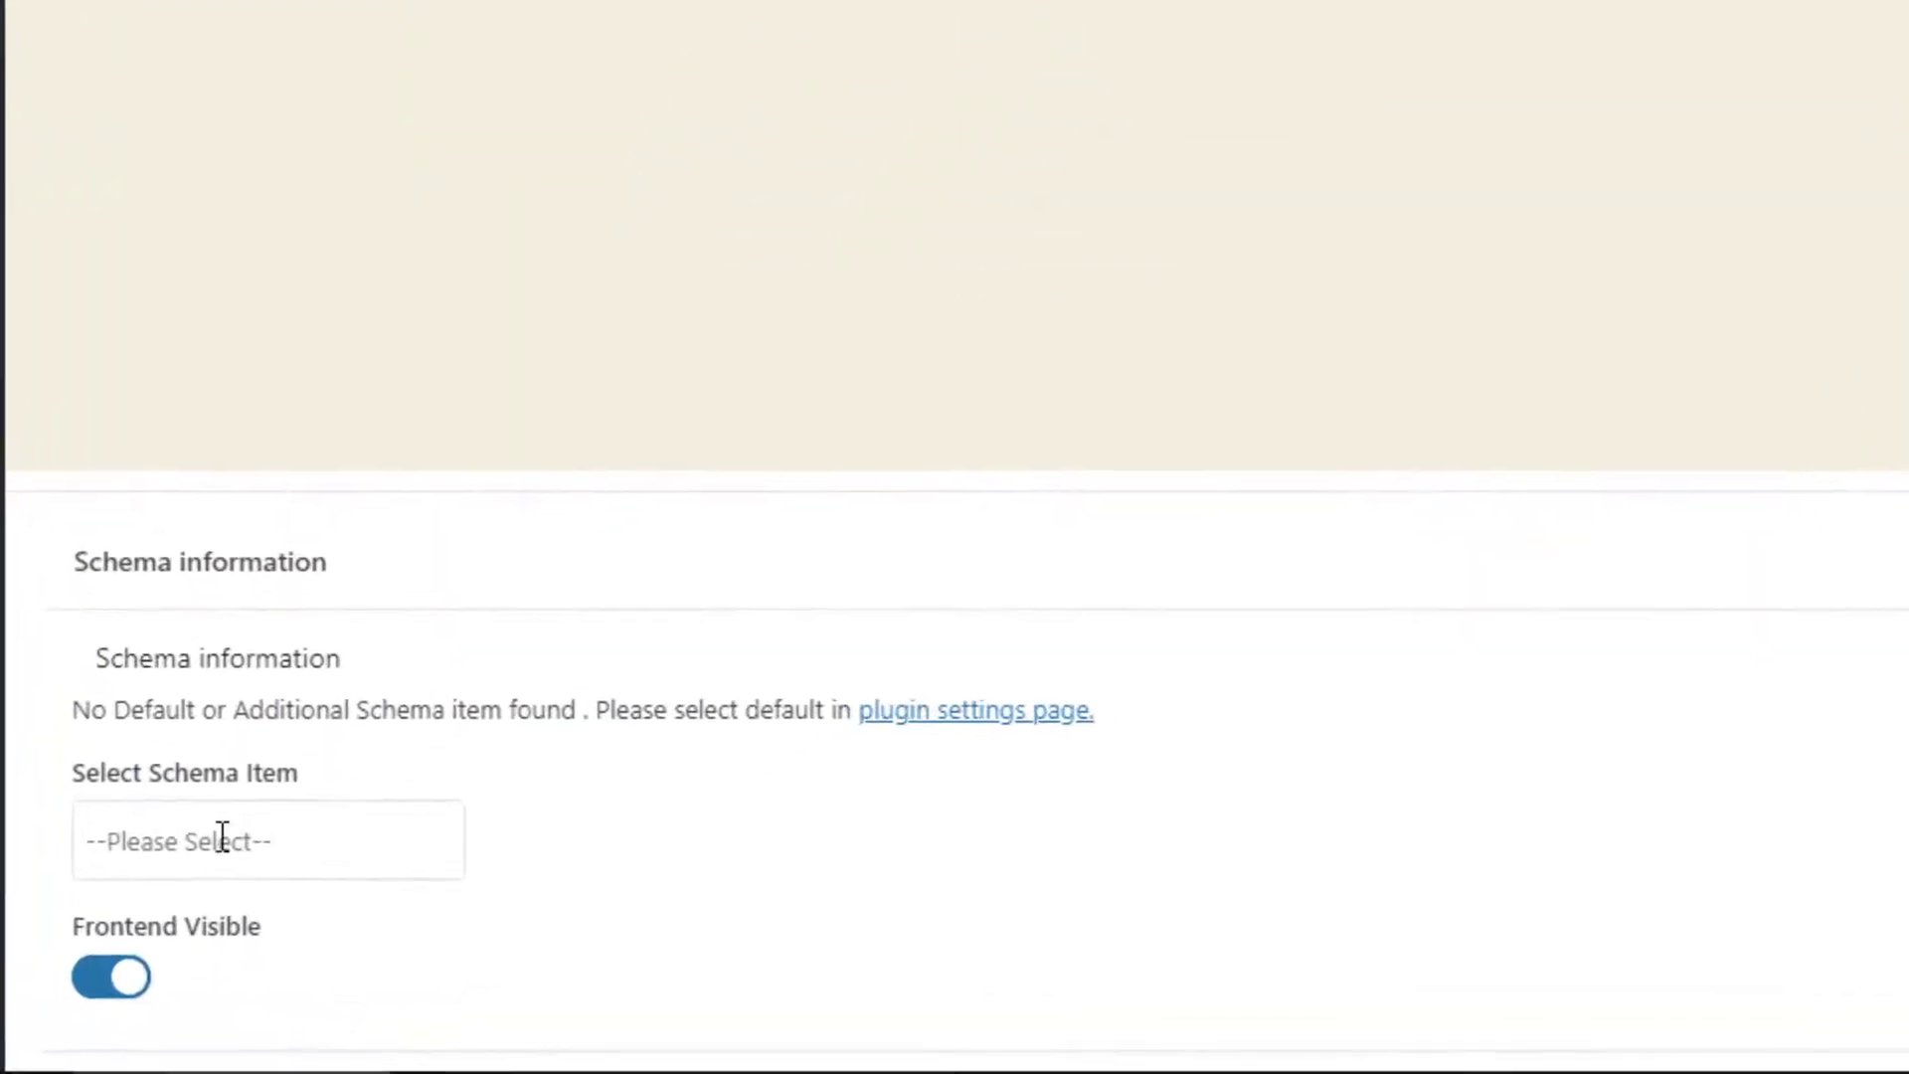
# Step: Activate the Iron Man Schema item as an additional schema item for Posts in the uSchema post type settings and save them
pyautogui.click(291, 915)
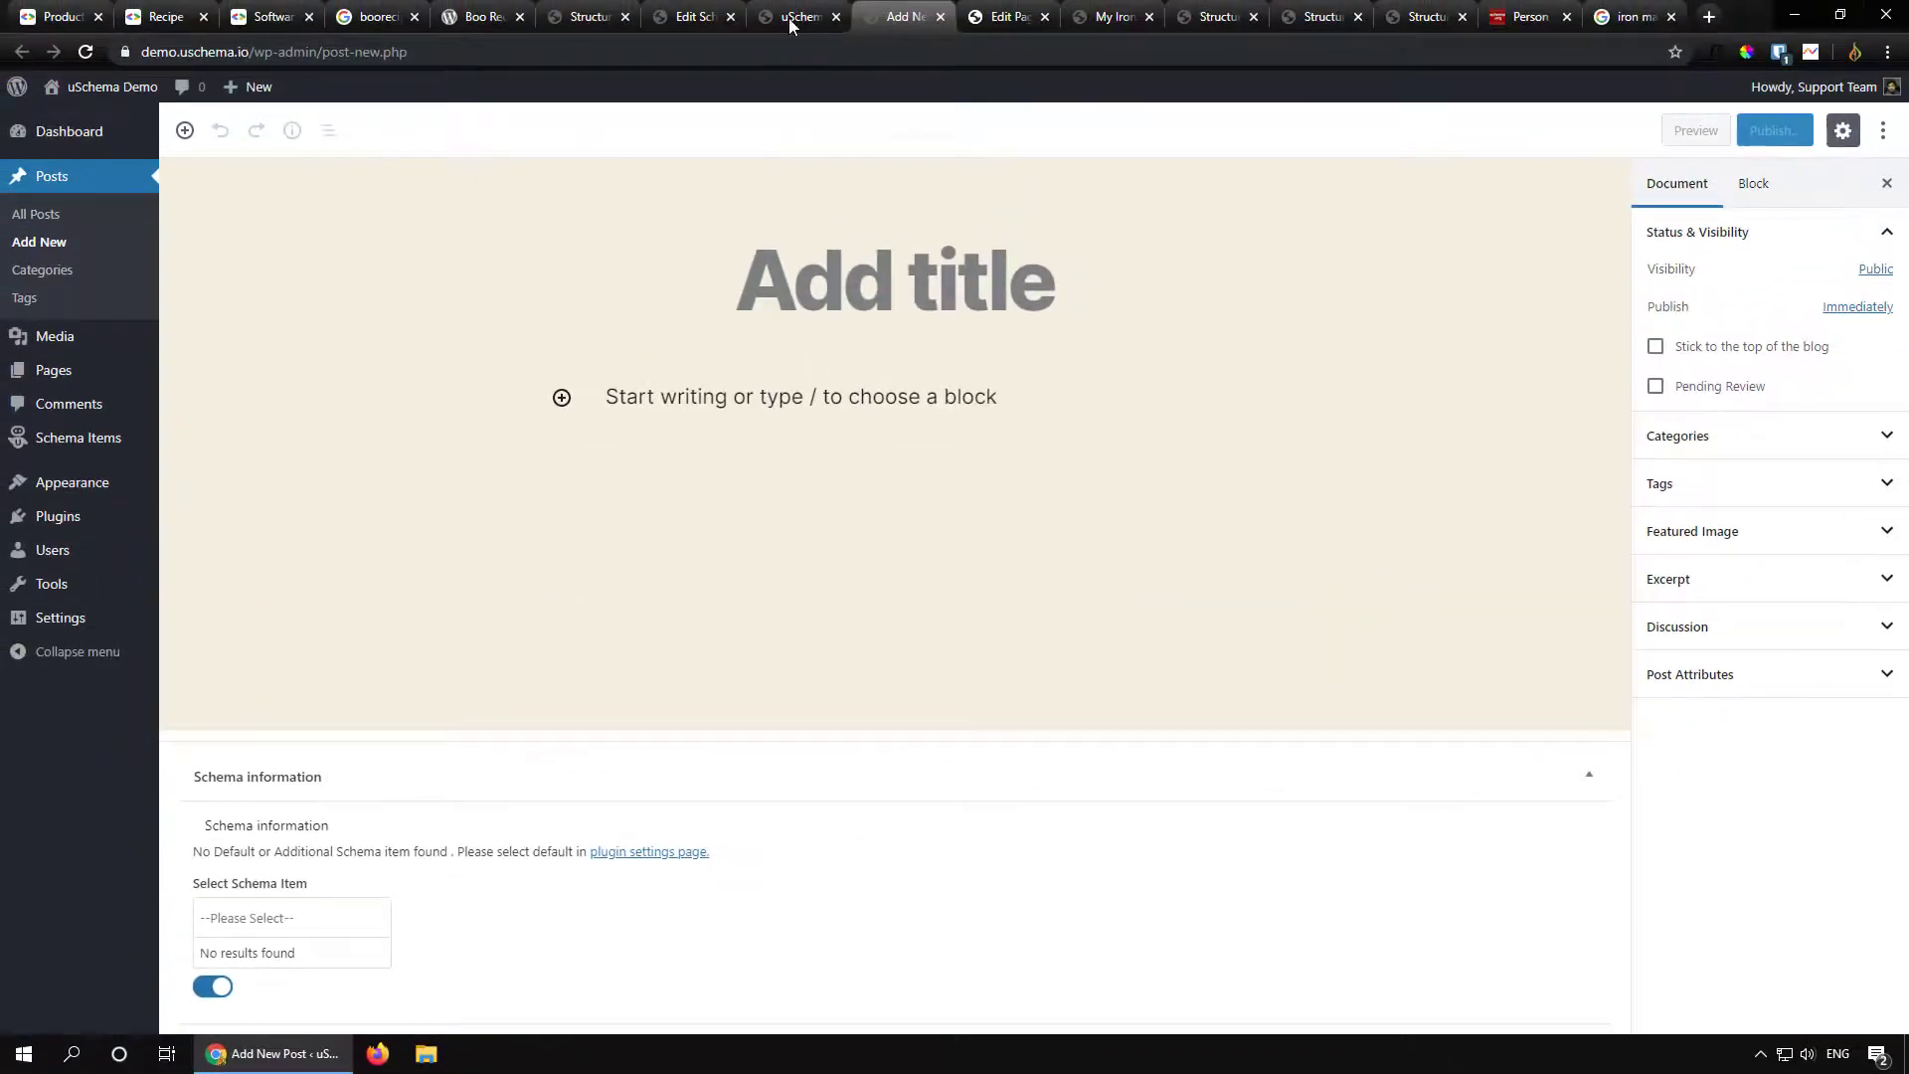
pyautogui.click(790, 16)
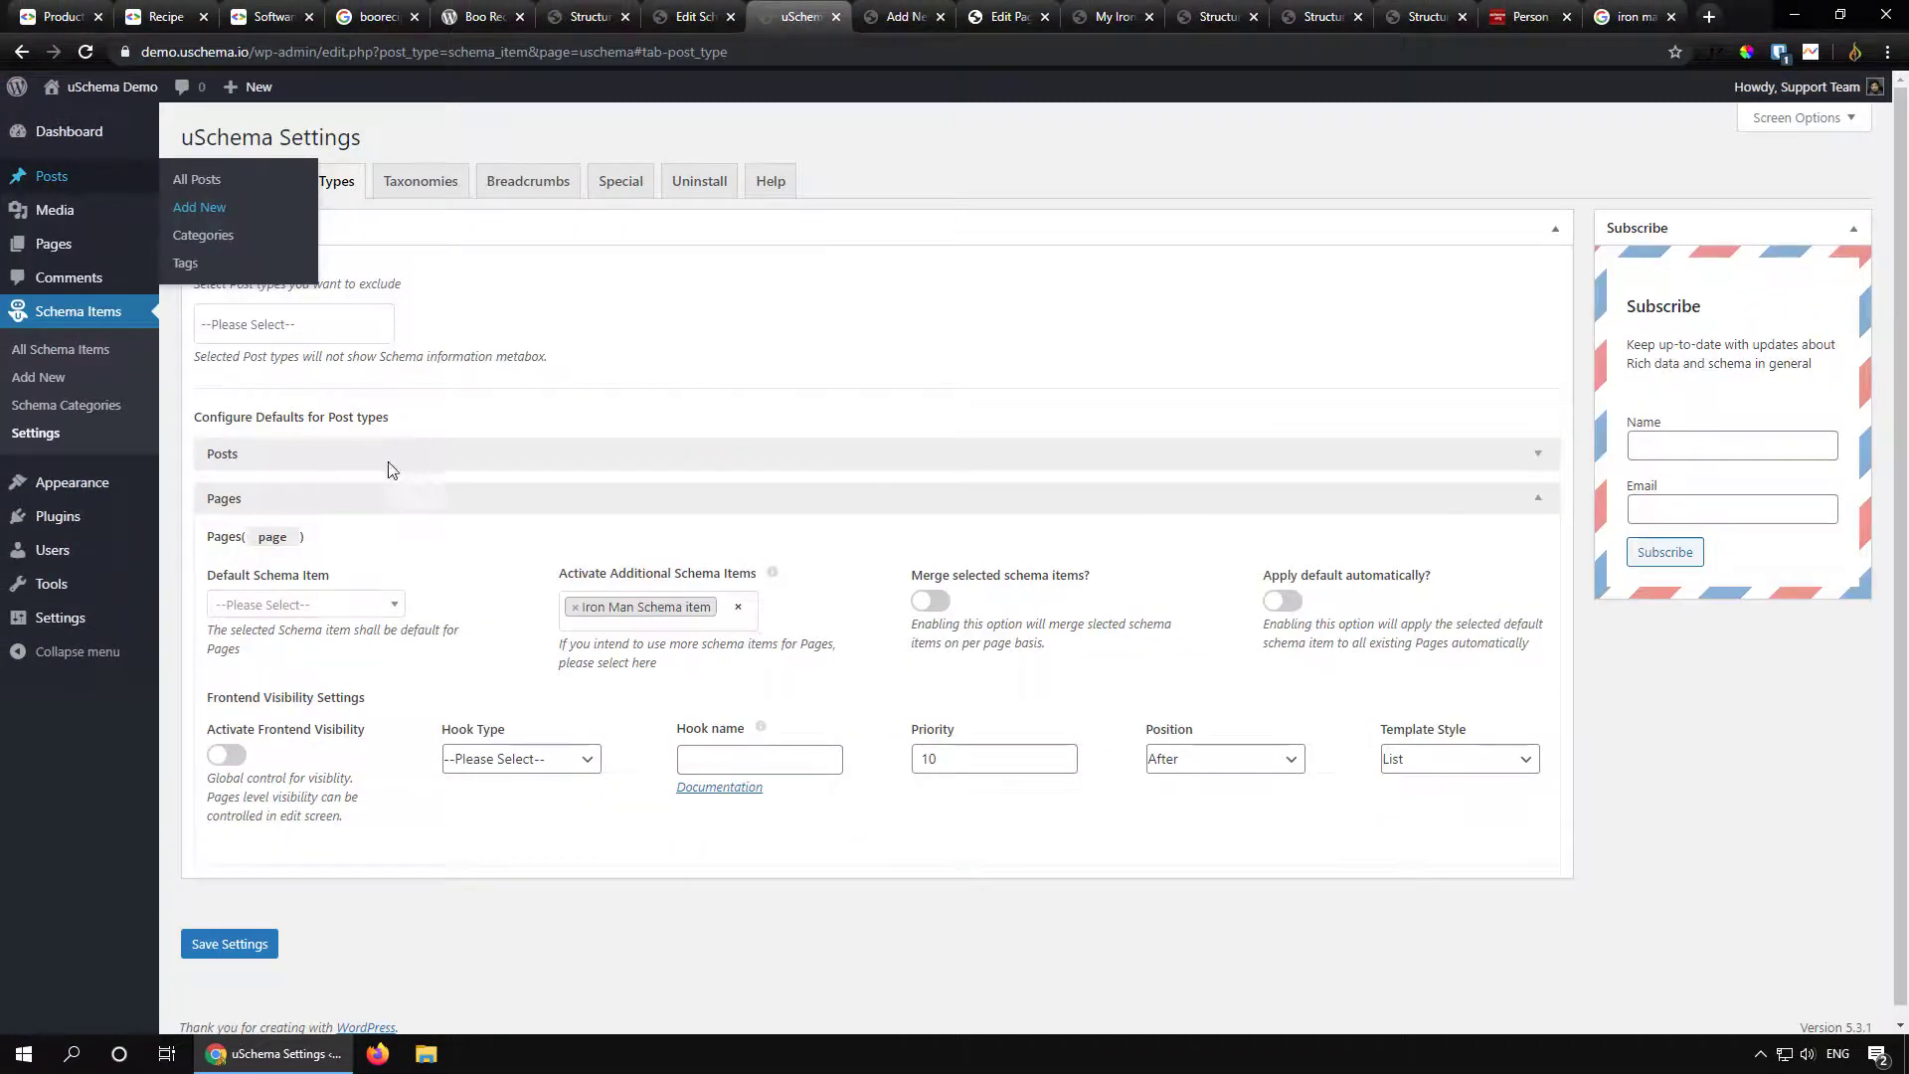
pyautogui.click(469, 457)
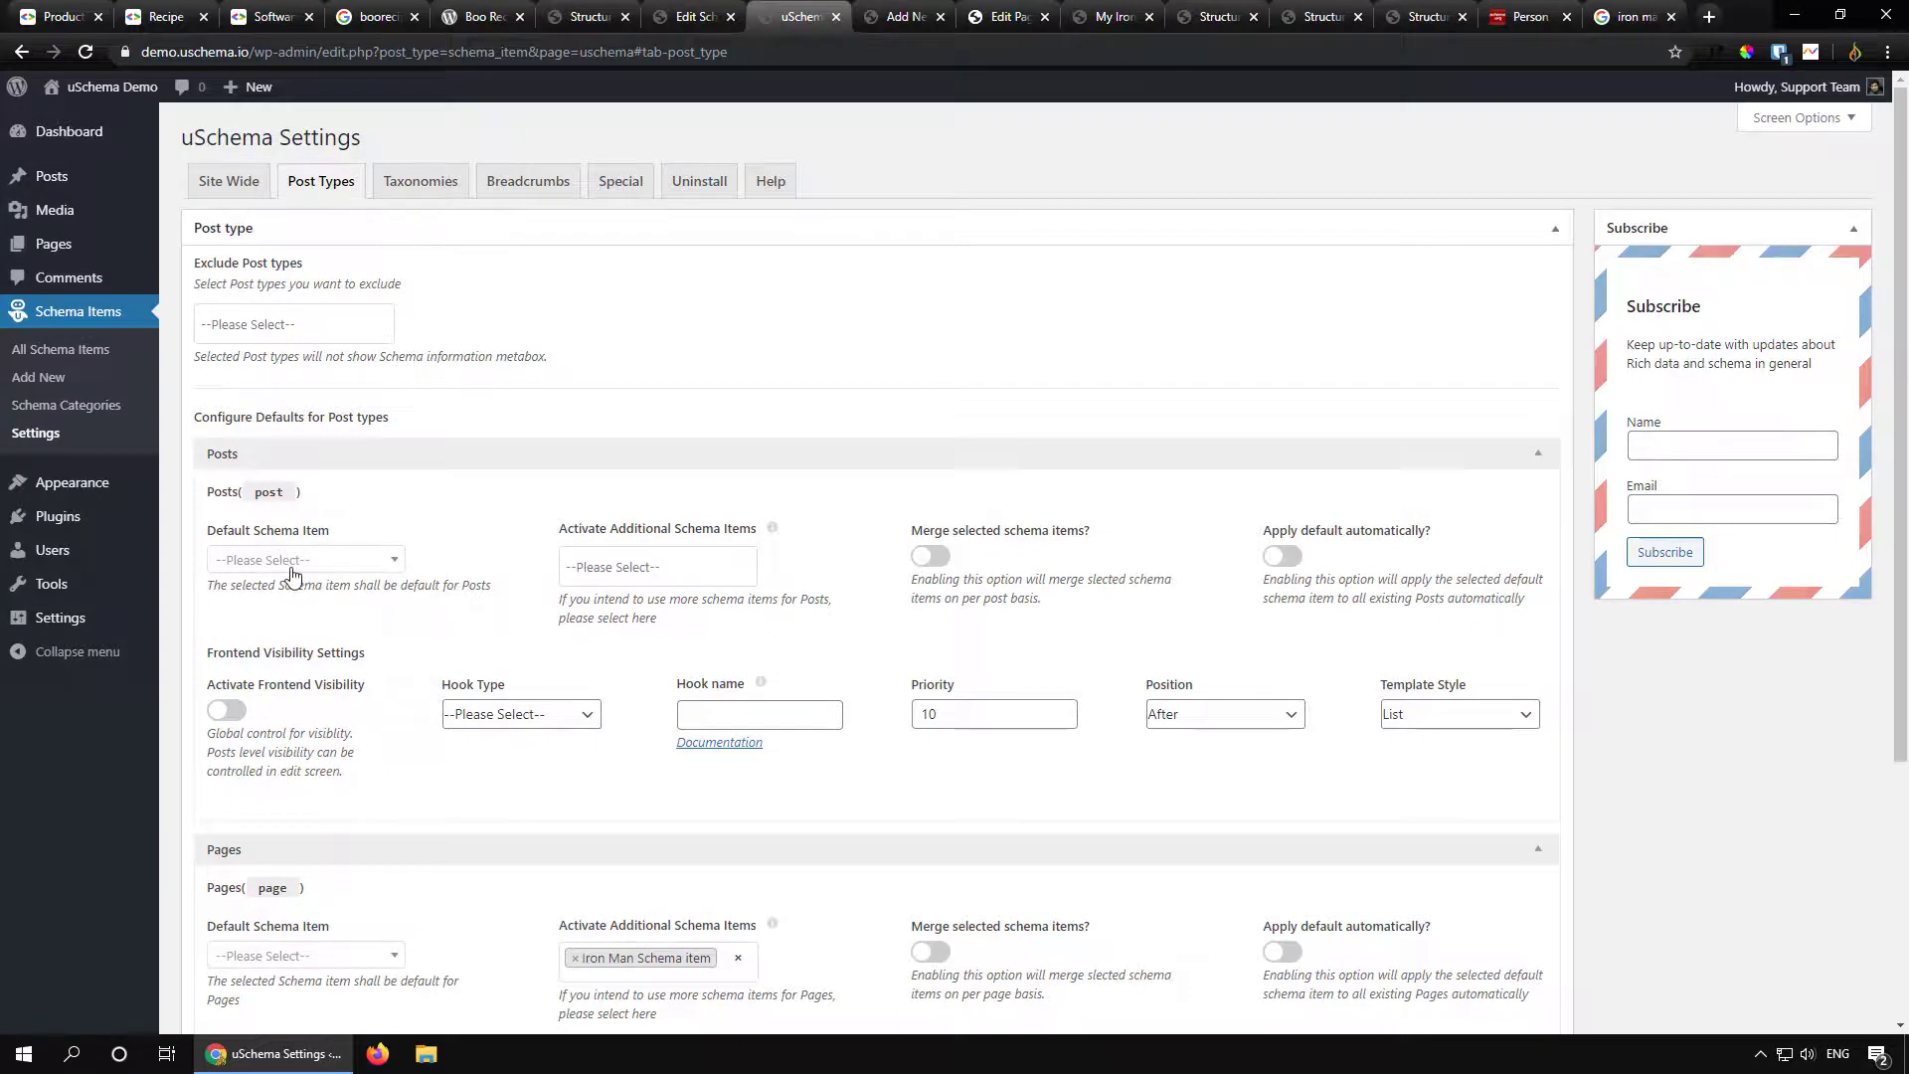
pyautogui.click(669, 572)
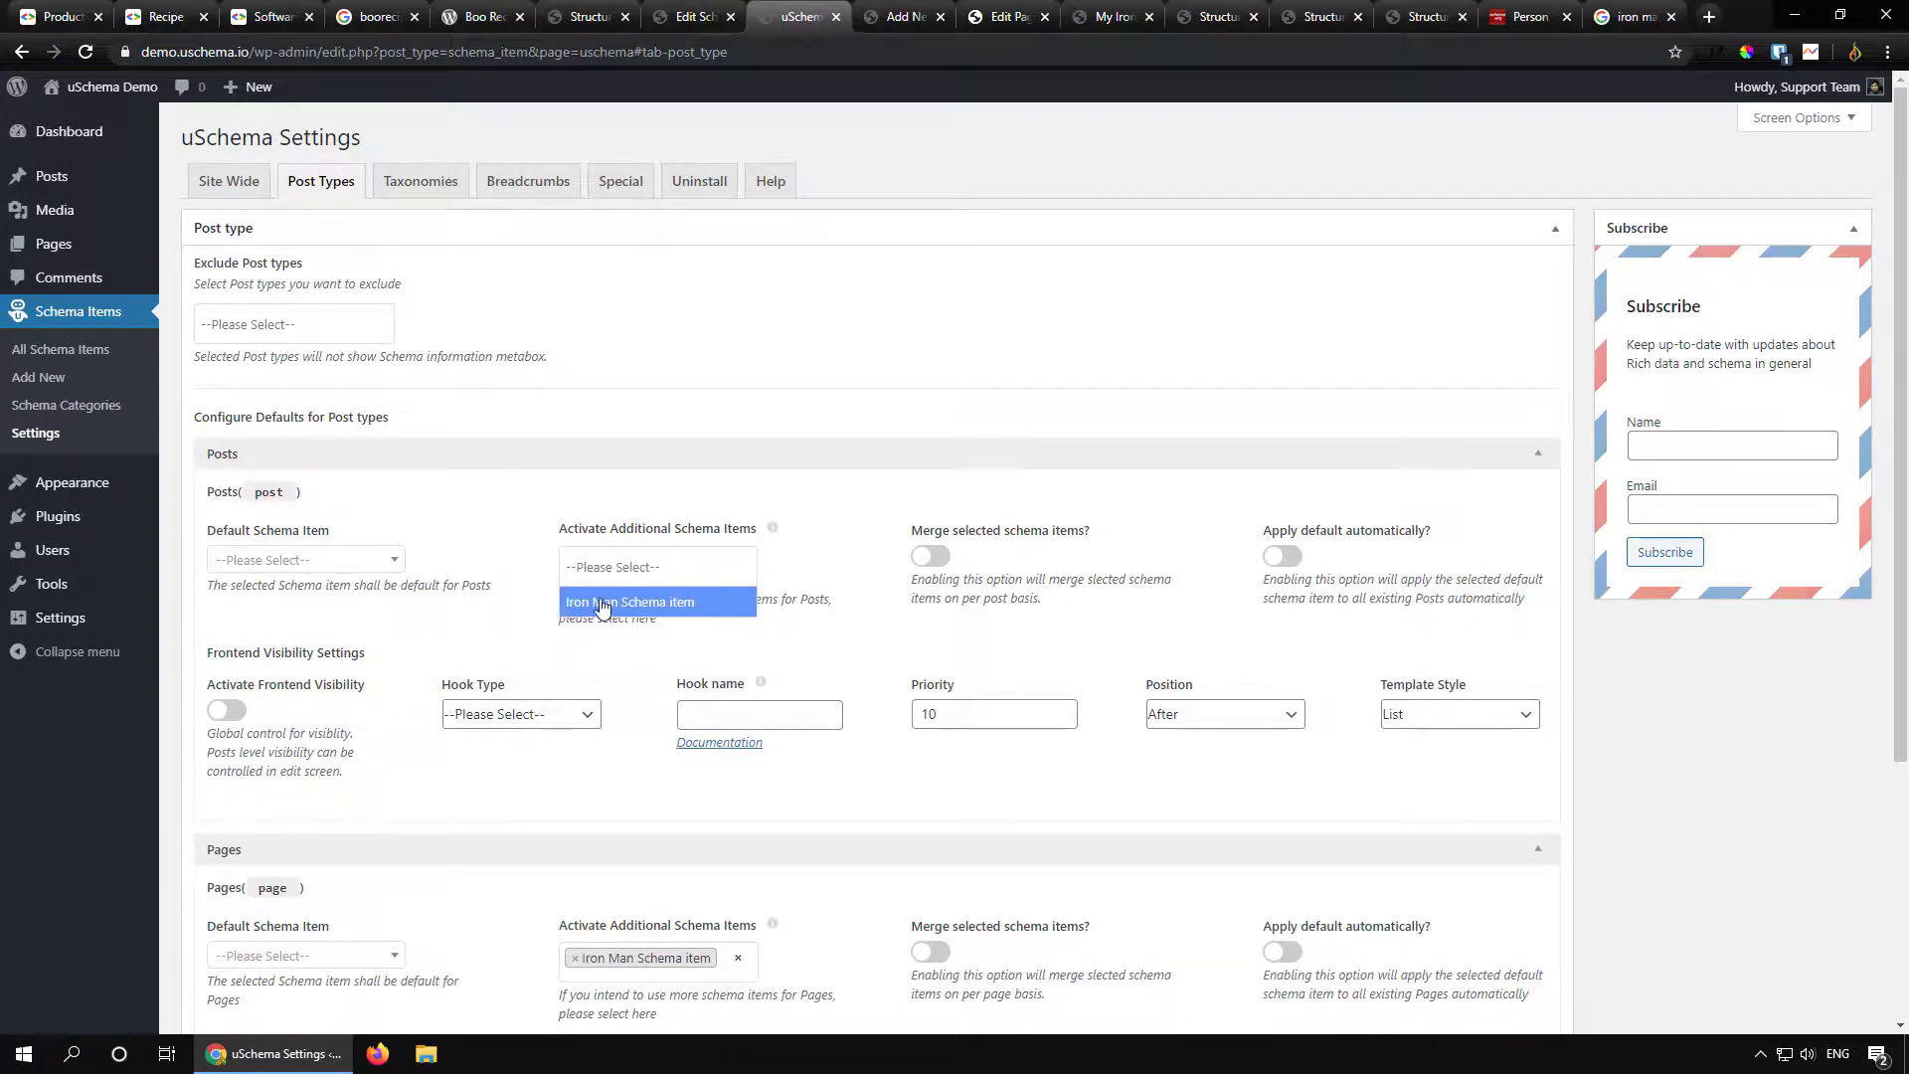
pyautogui.click(598, 603)
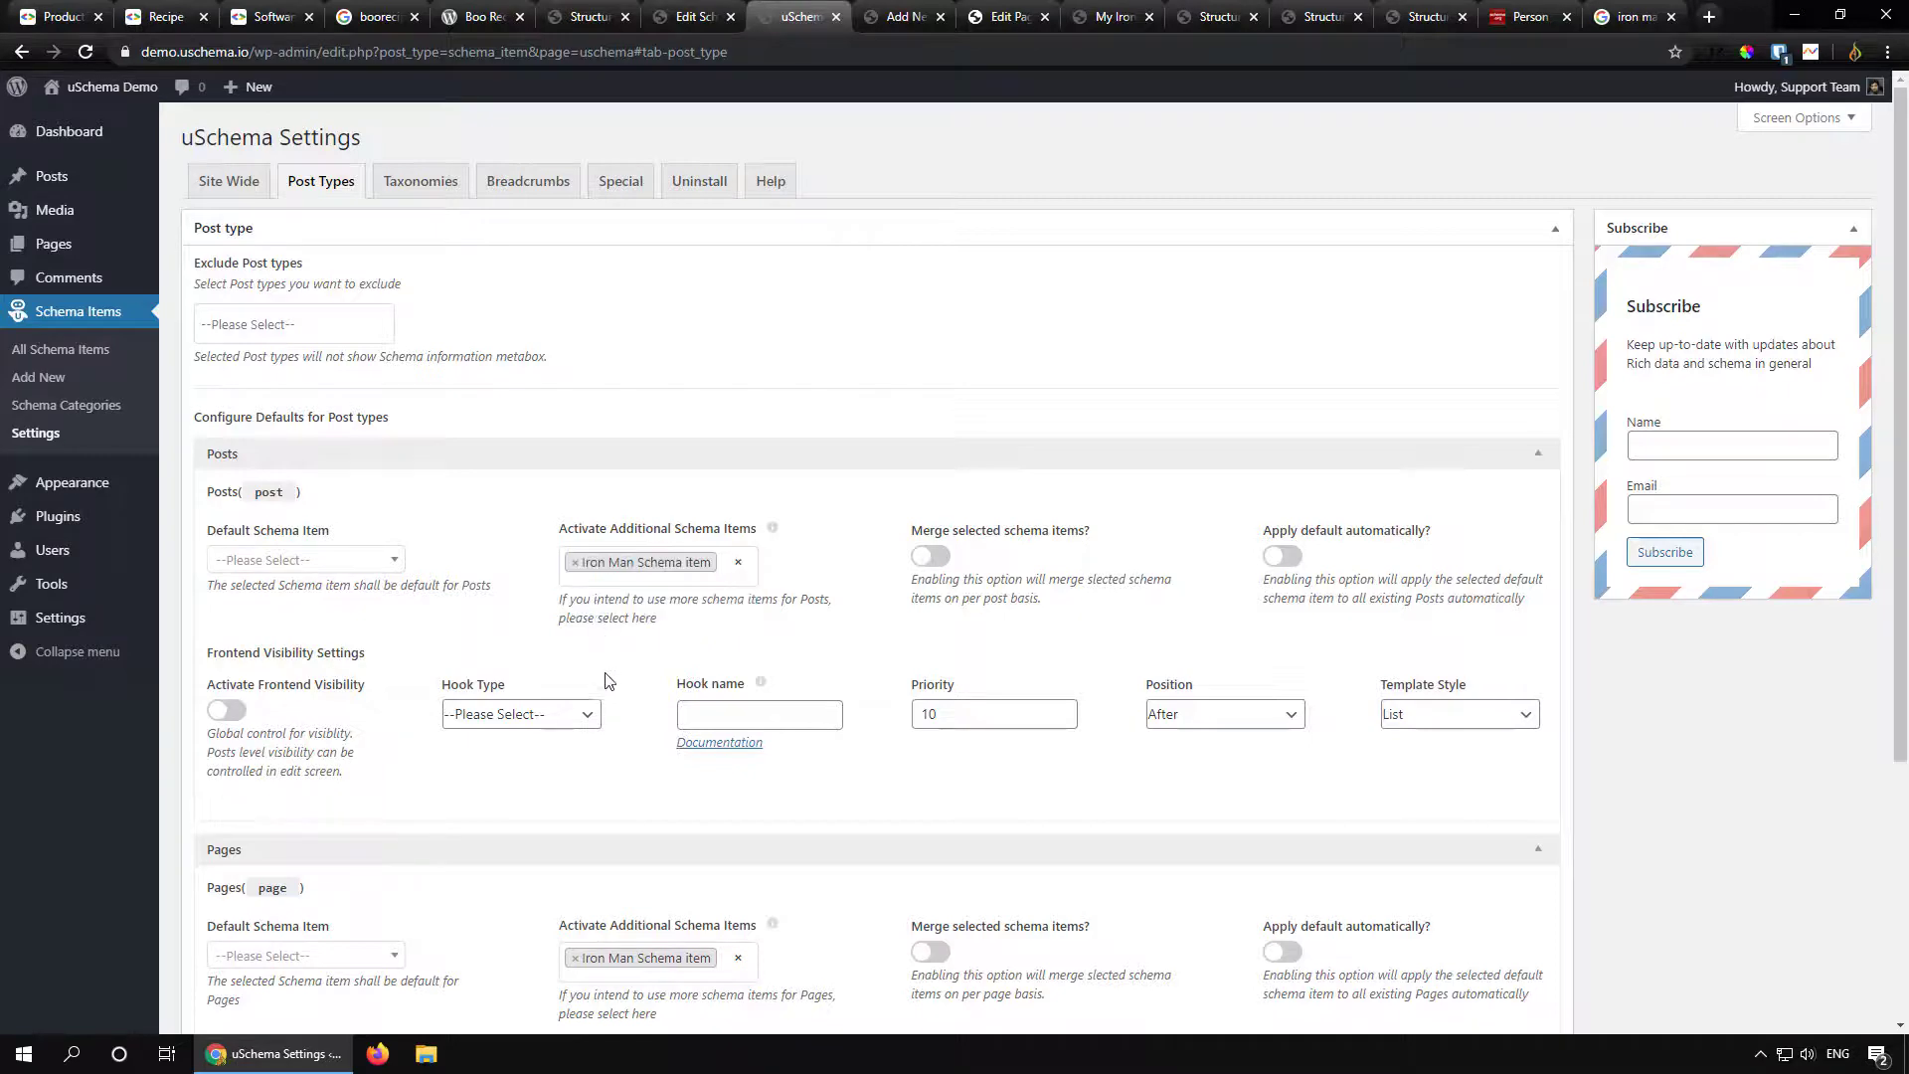
pyautogui.scroll(-4, 426, 630)
pyautogui.scroll(3, 306, 515)
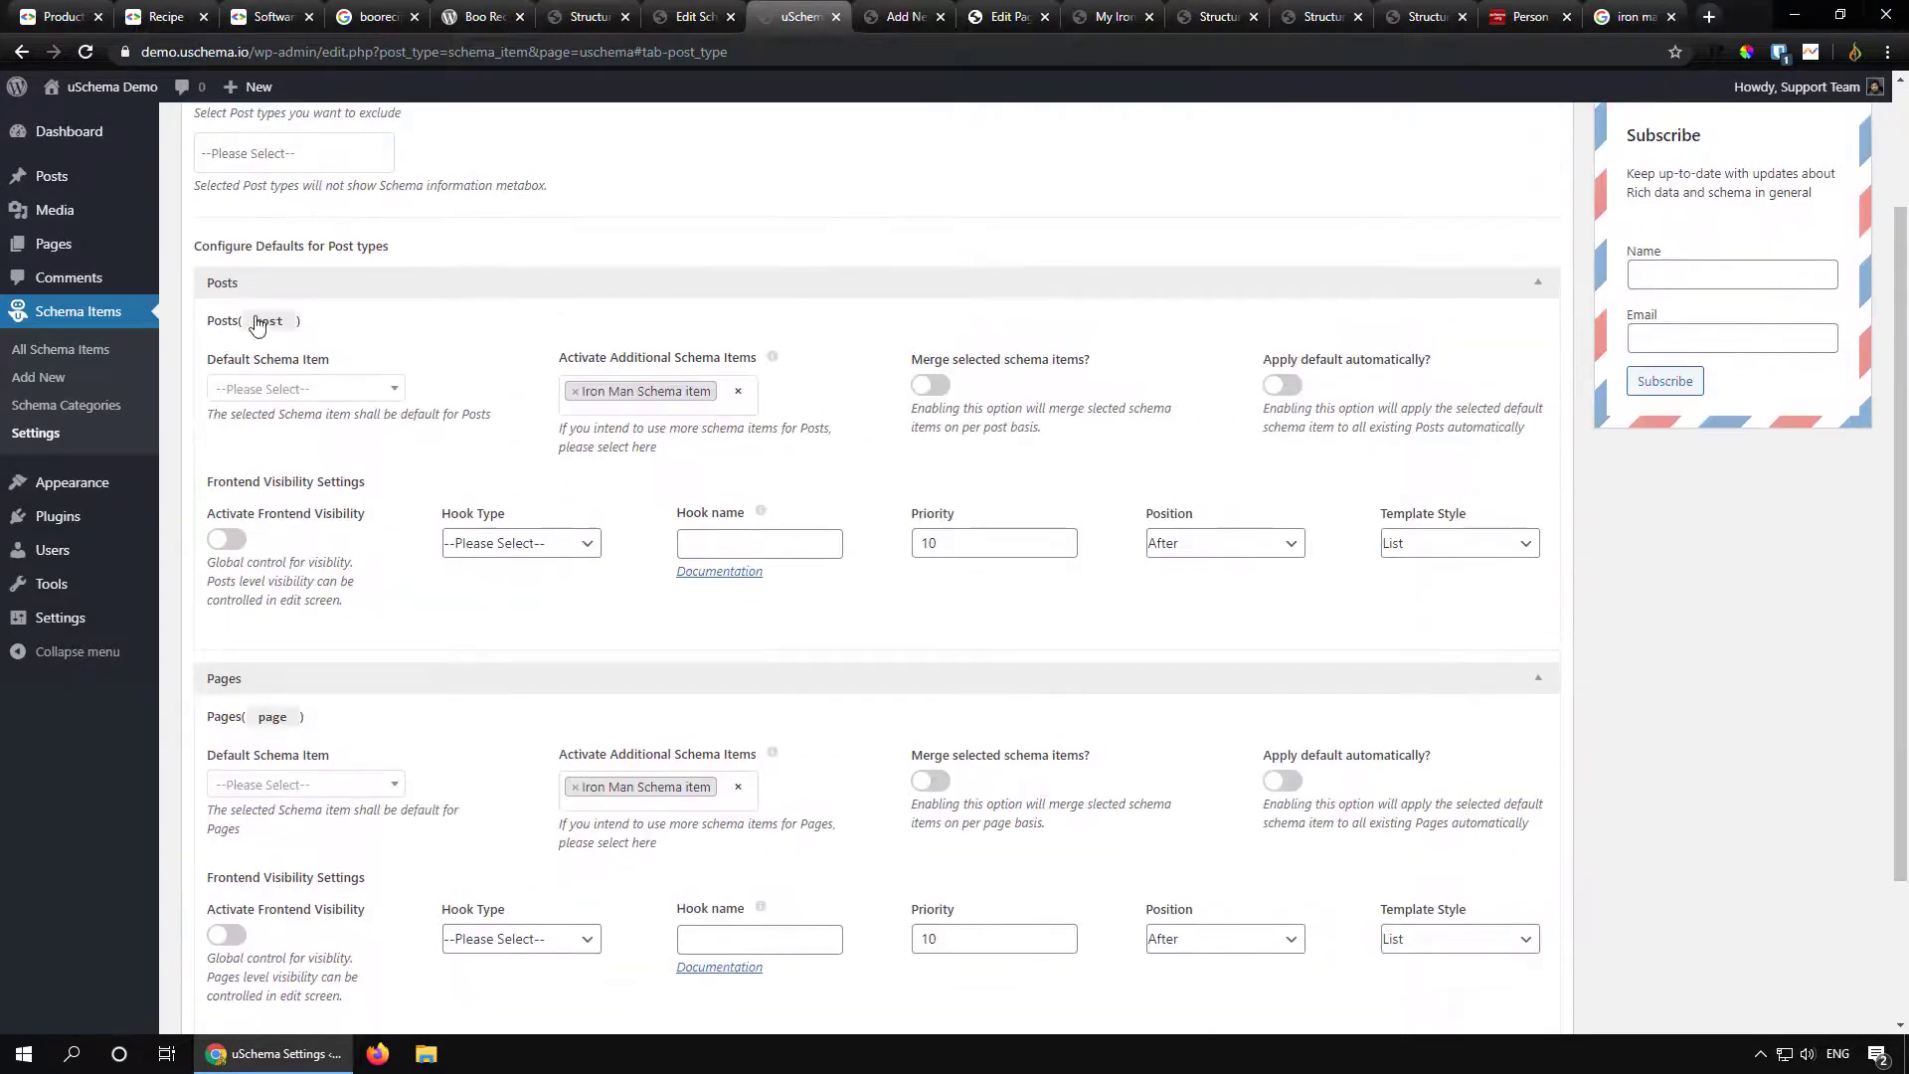
pyautogui.scroll(-2, 224, 616)
pyautogui.click(215, 933)
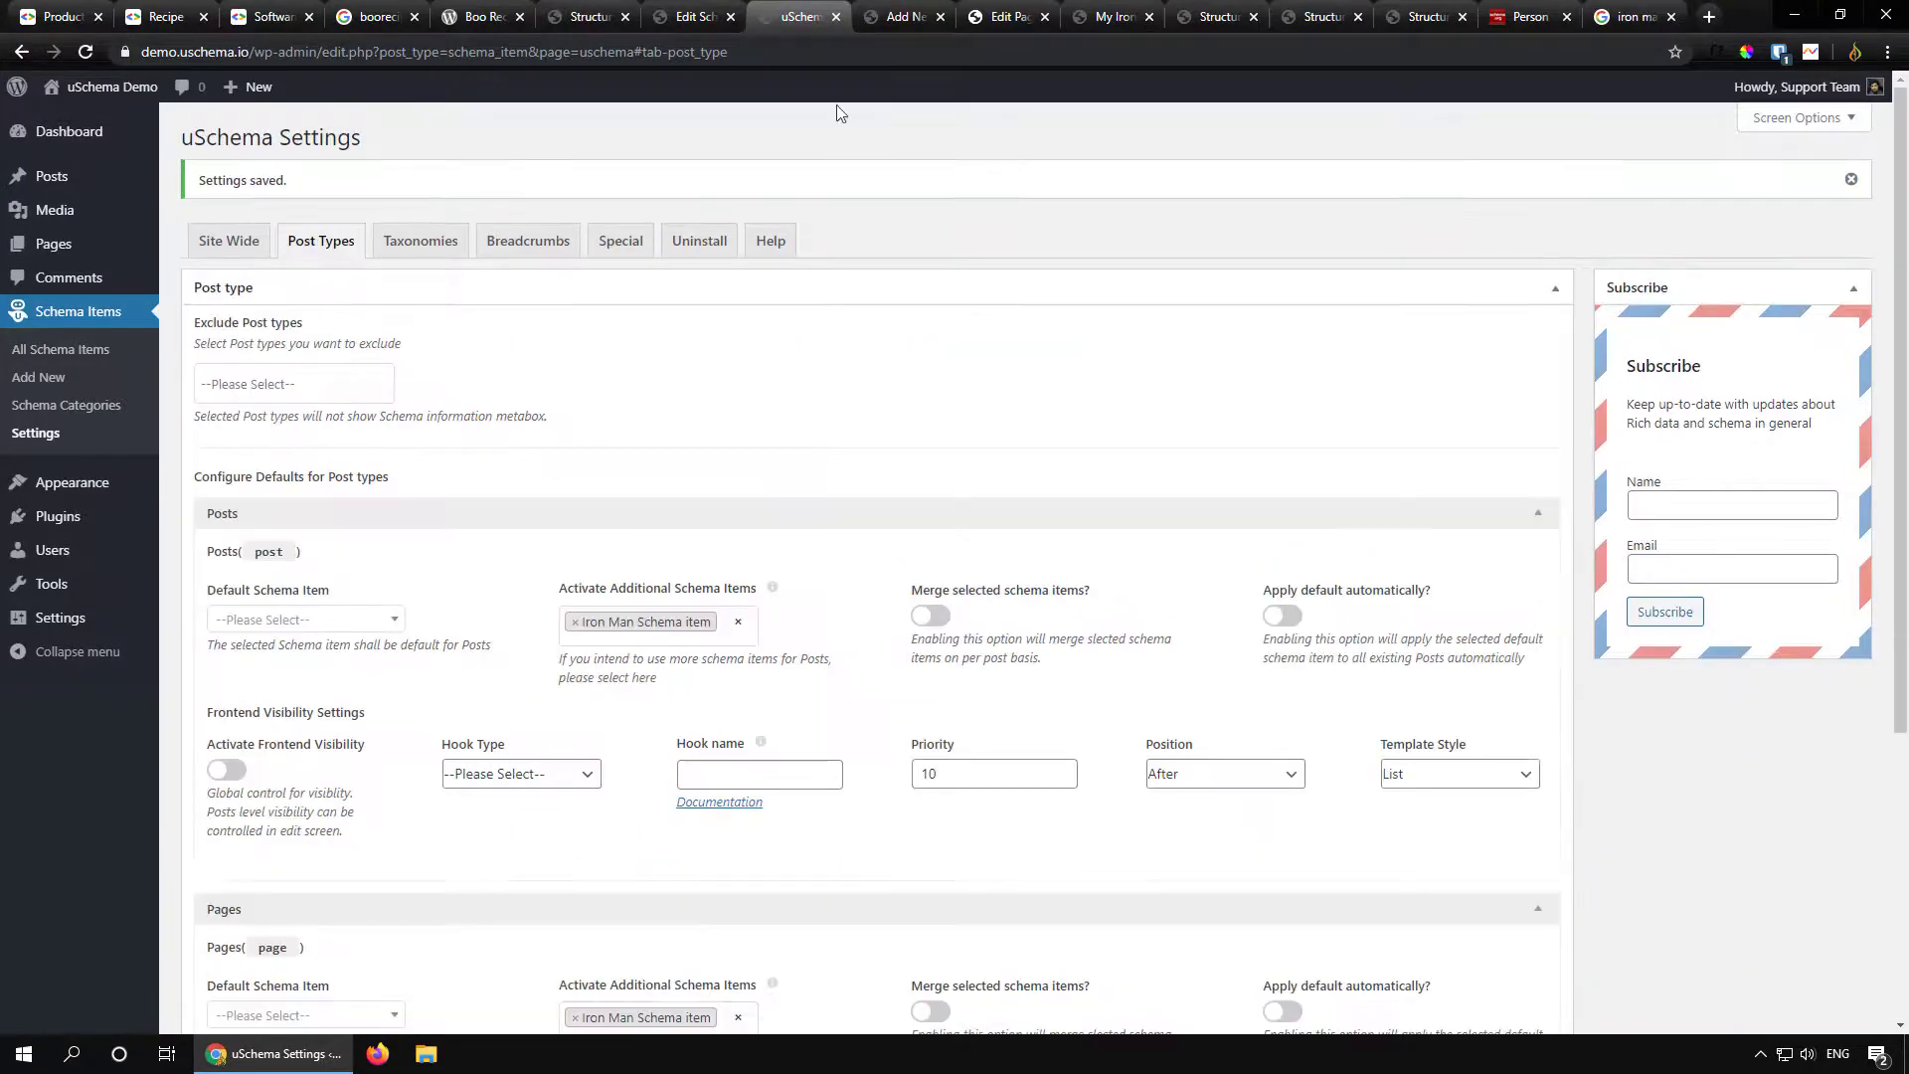
# Step: Reload the new post's editor, check which schema items it offers for selection, and close its tab
pyautogui.click(895, 16)
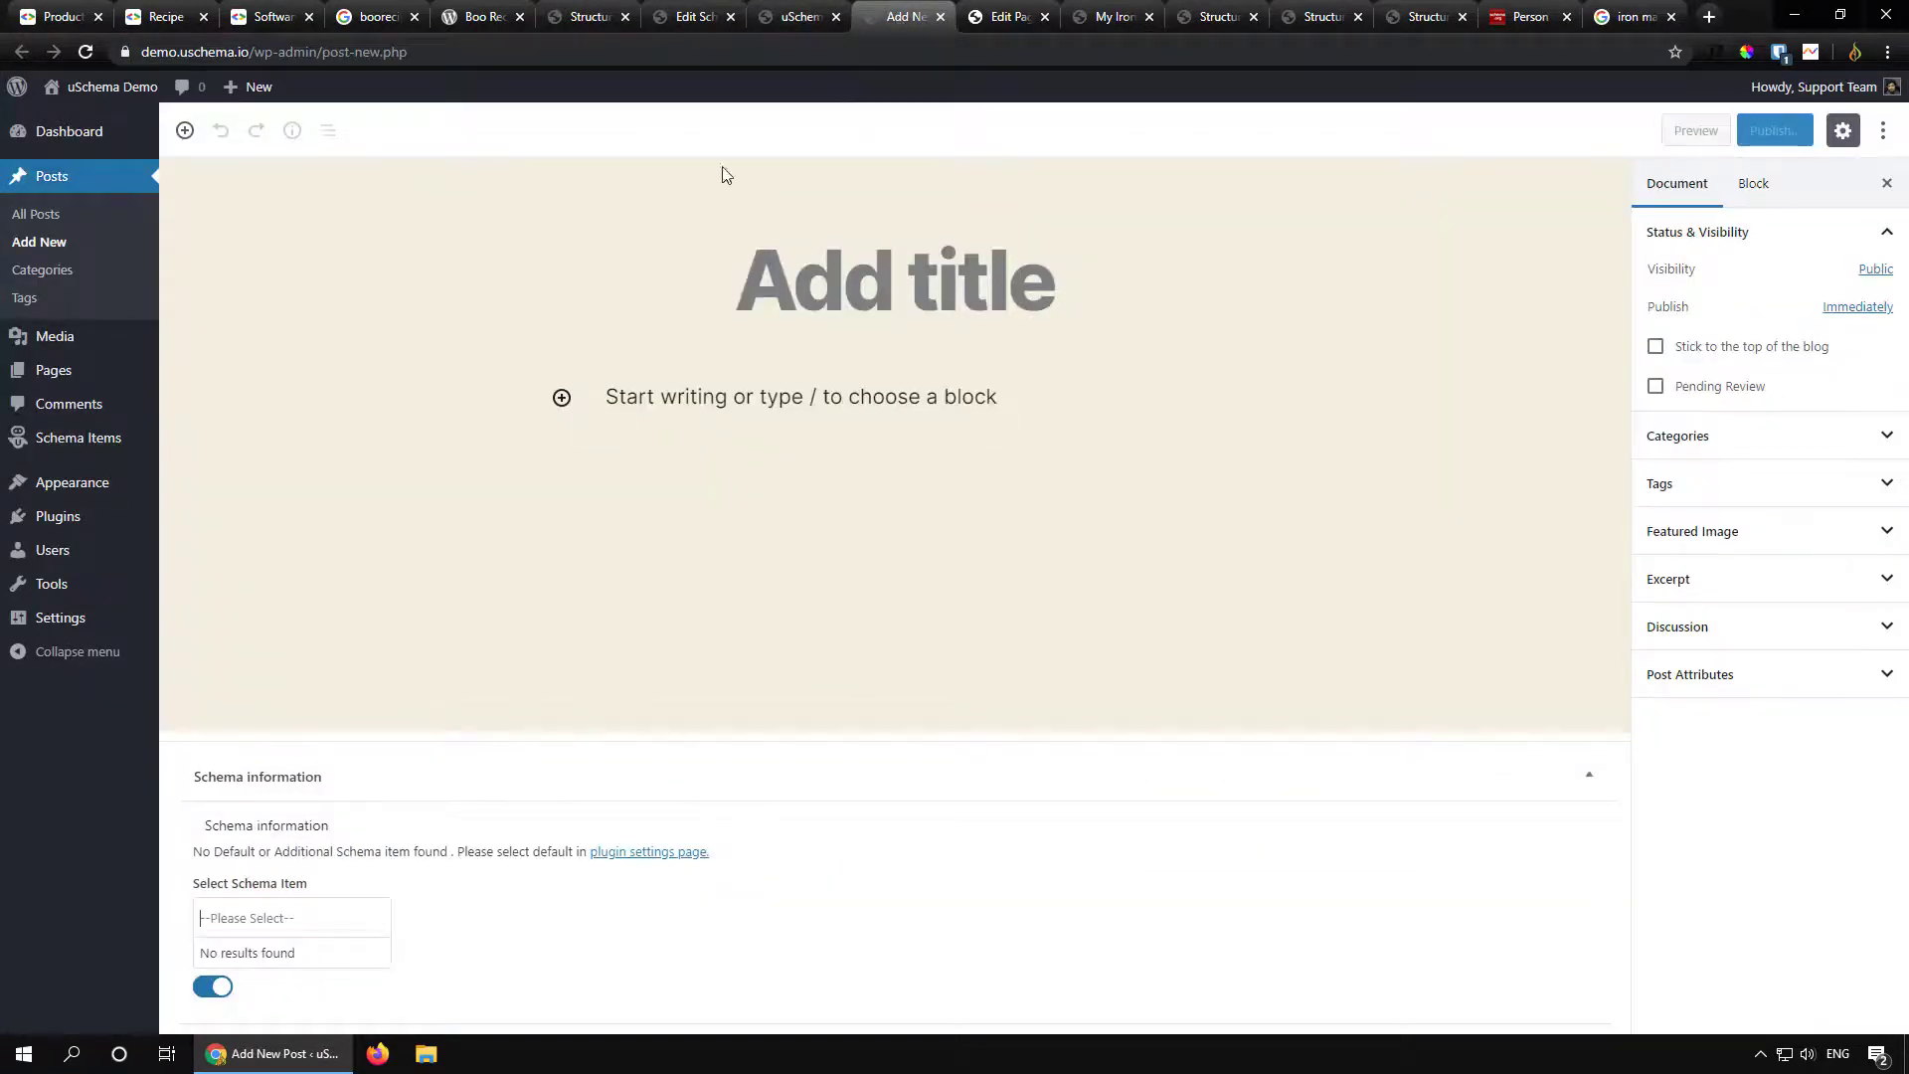
pyautogui.click(87, 53)
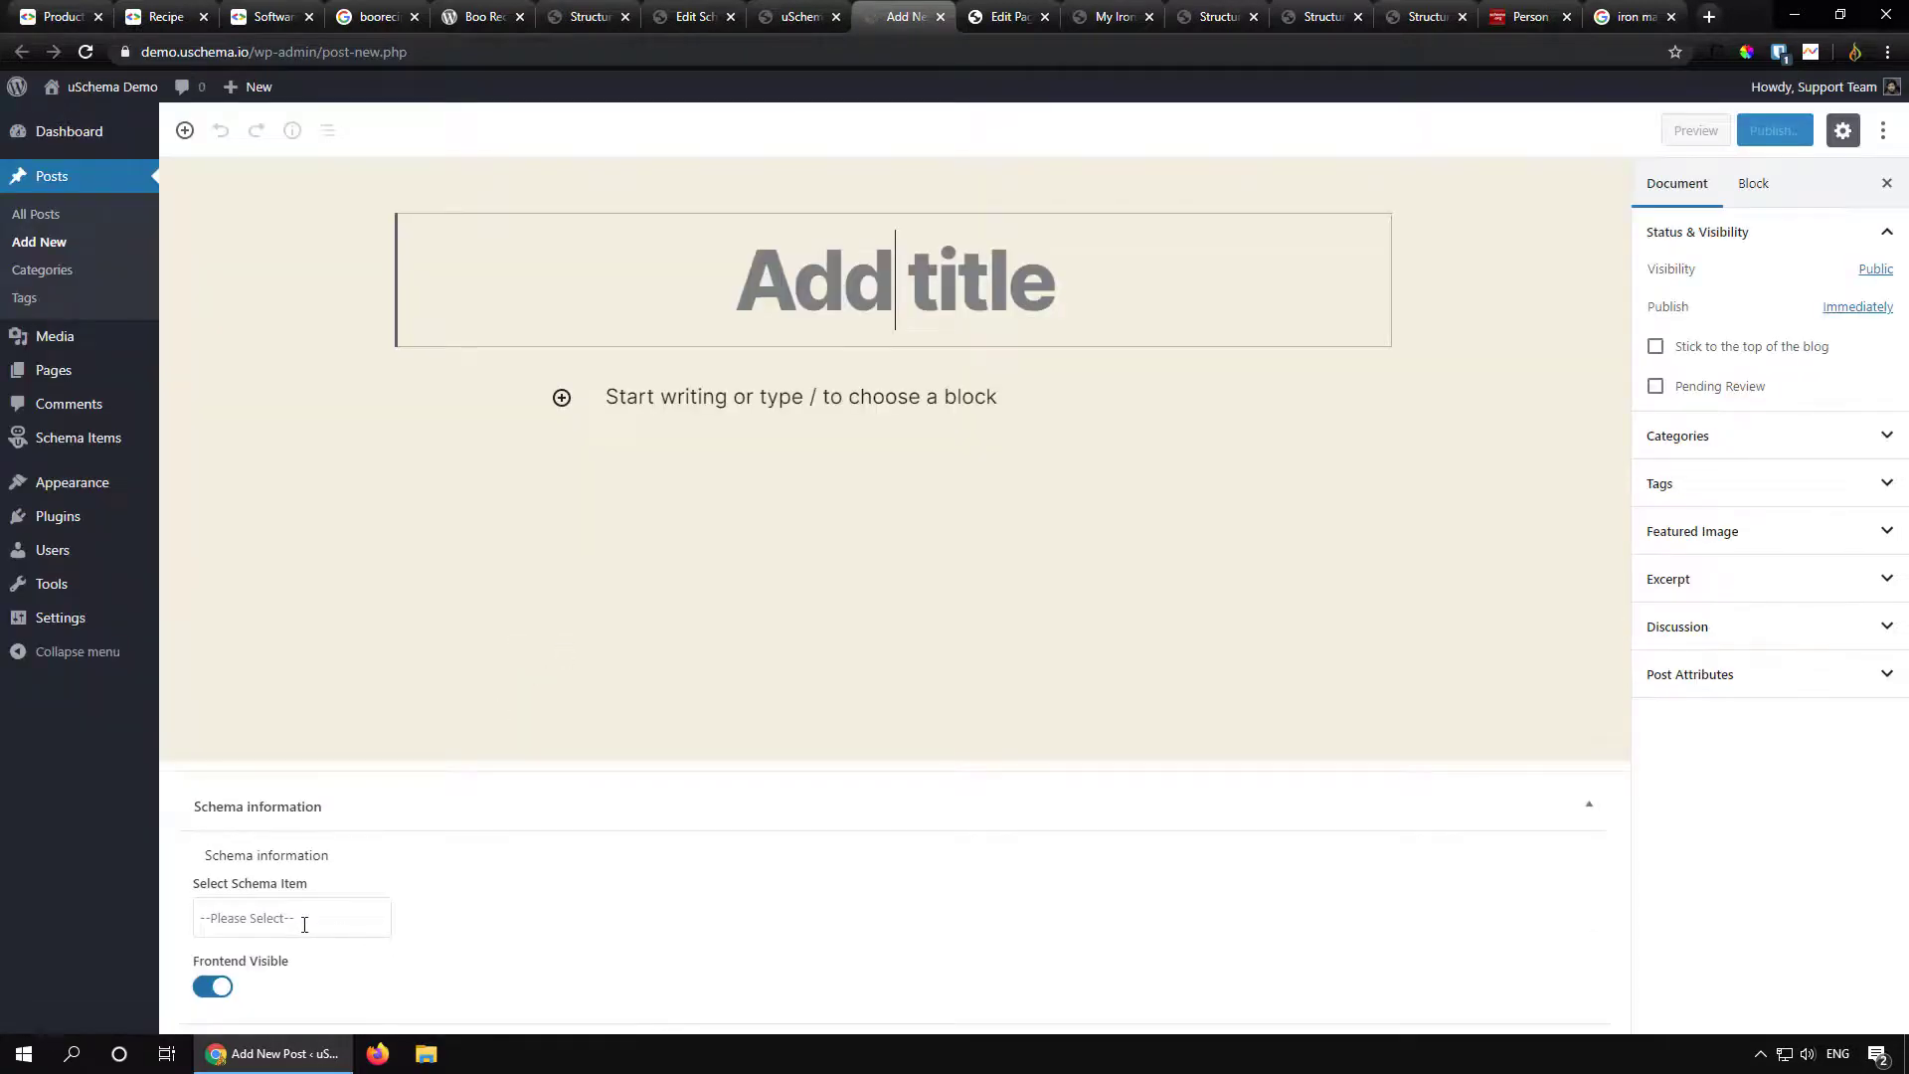
pyautogui.click(305, 924)
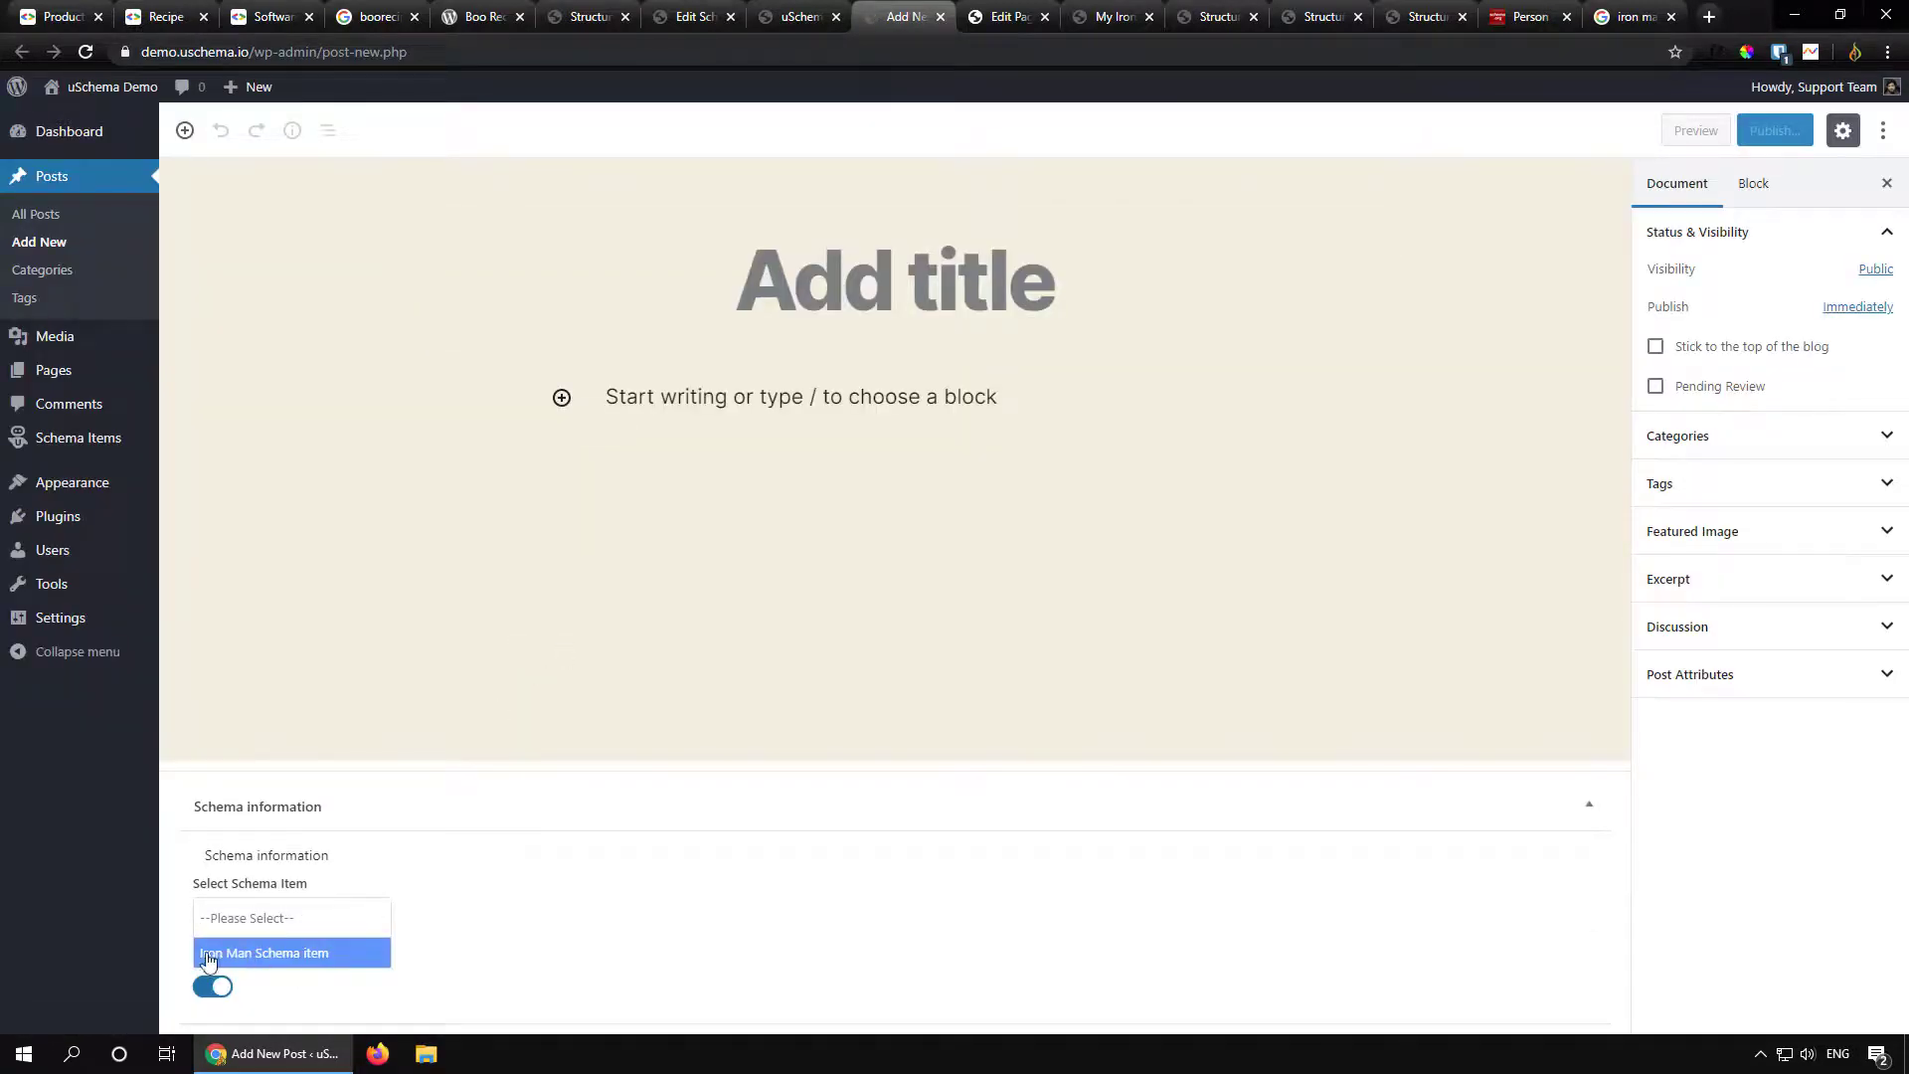
pyautogui.click(545, 936)
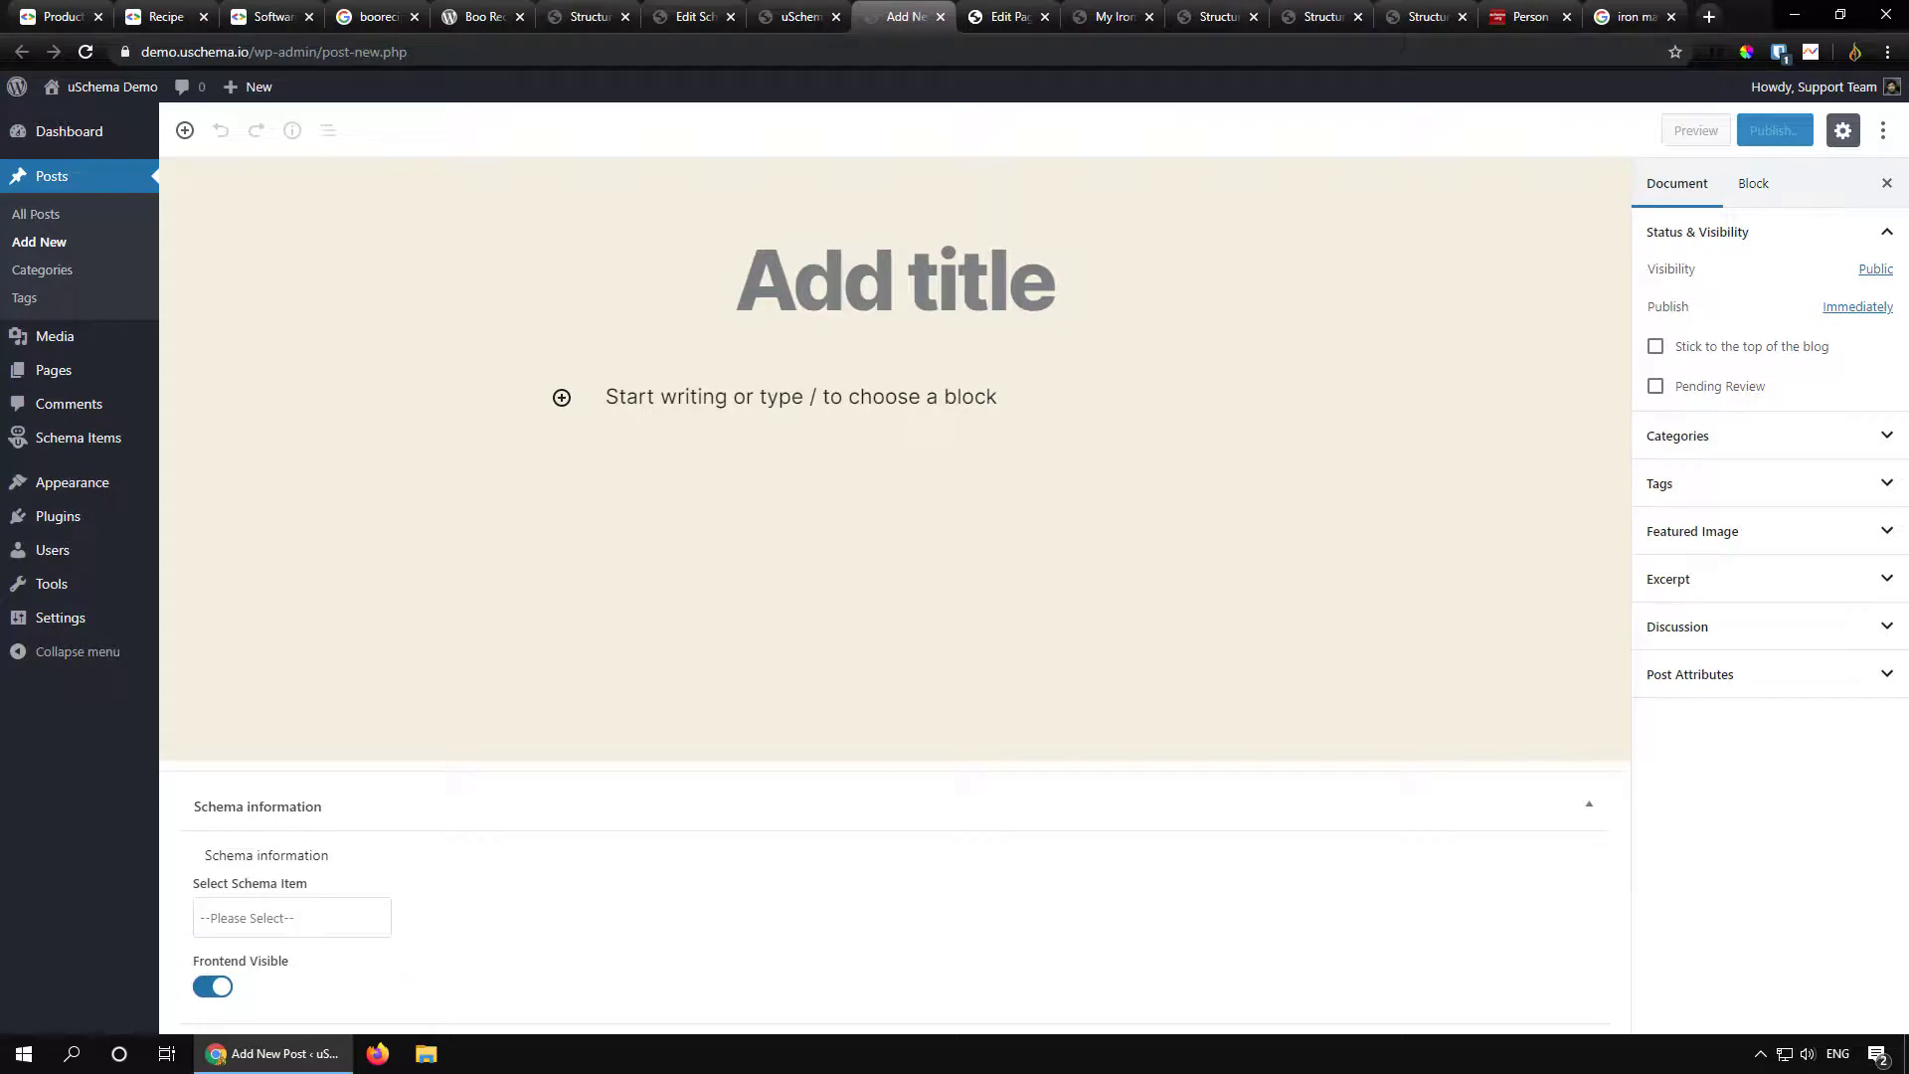
pyautogui.click(941, 18)
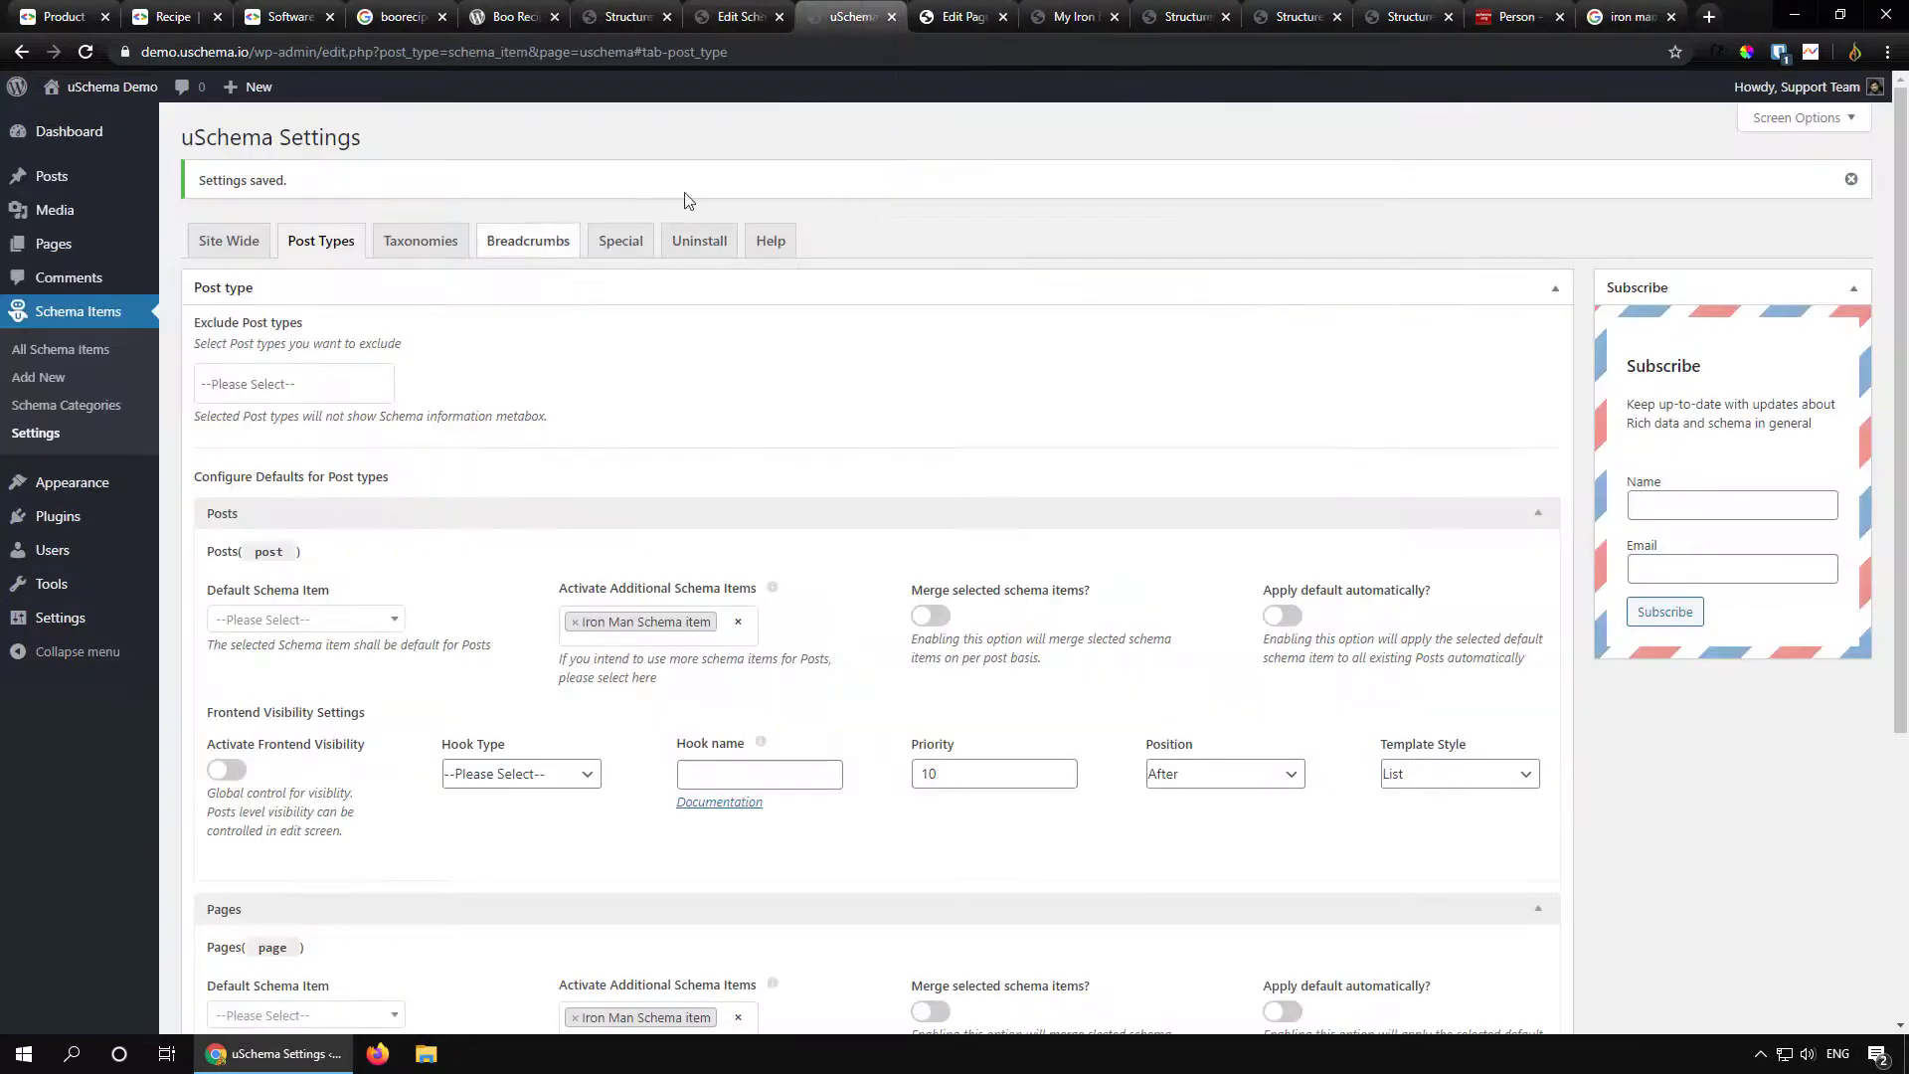
# Step: Review the selected schema item and its Additional Name field in the My Iron Man page editor, and run the Schema Tester on the live page
pyautogui.click(952, 16)
pyautogui.click(431, 754)
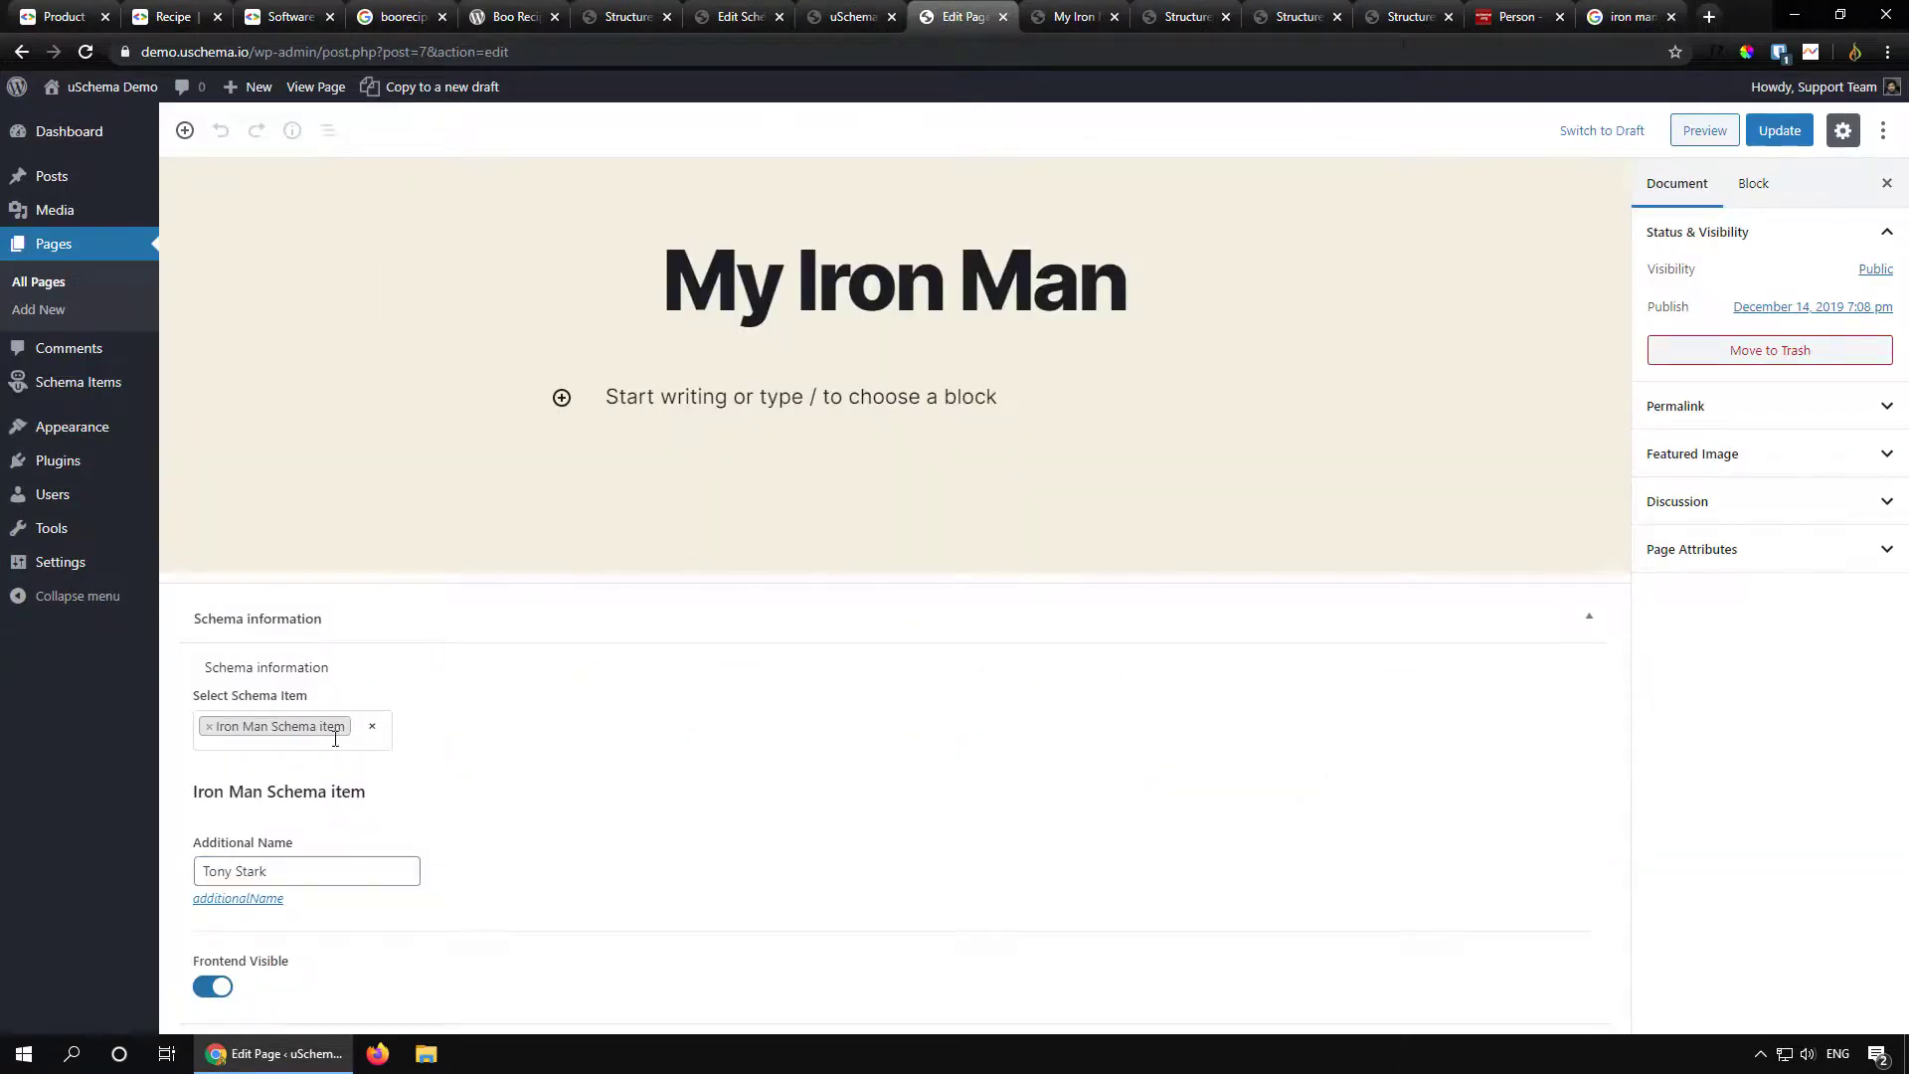
pyautogui.moveTo(313, 705); pyautogui.dragTo(191, 704)
pyautogui.click(415, 696)
pyautogui.click(401, 875)
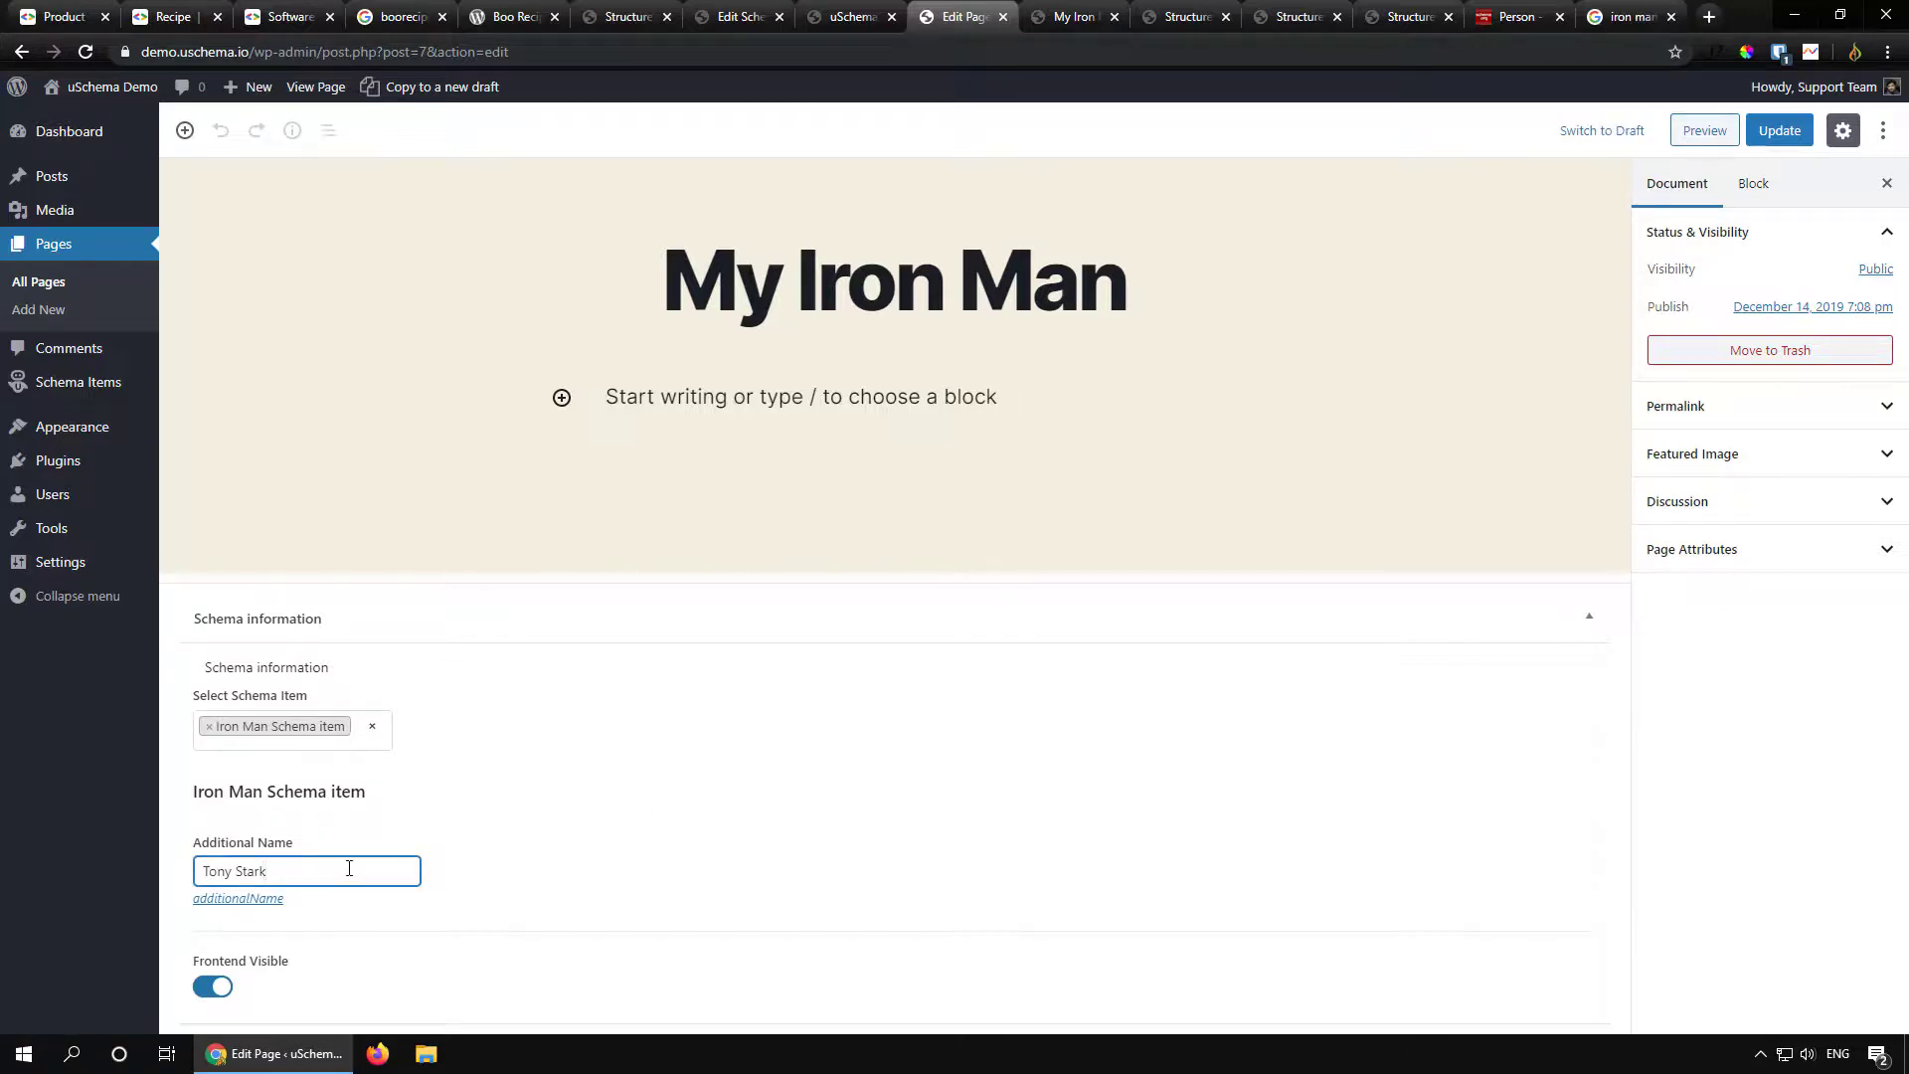
pyautogui.moveTo(367, 793); pyautogui.dragTo(271, 796)
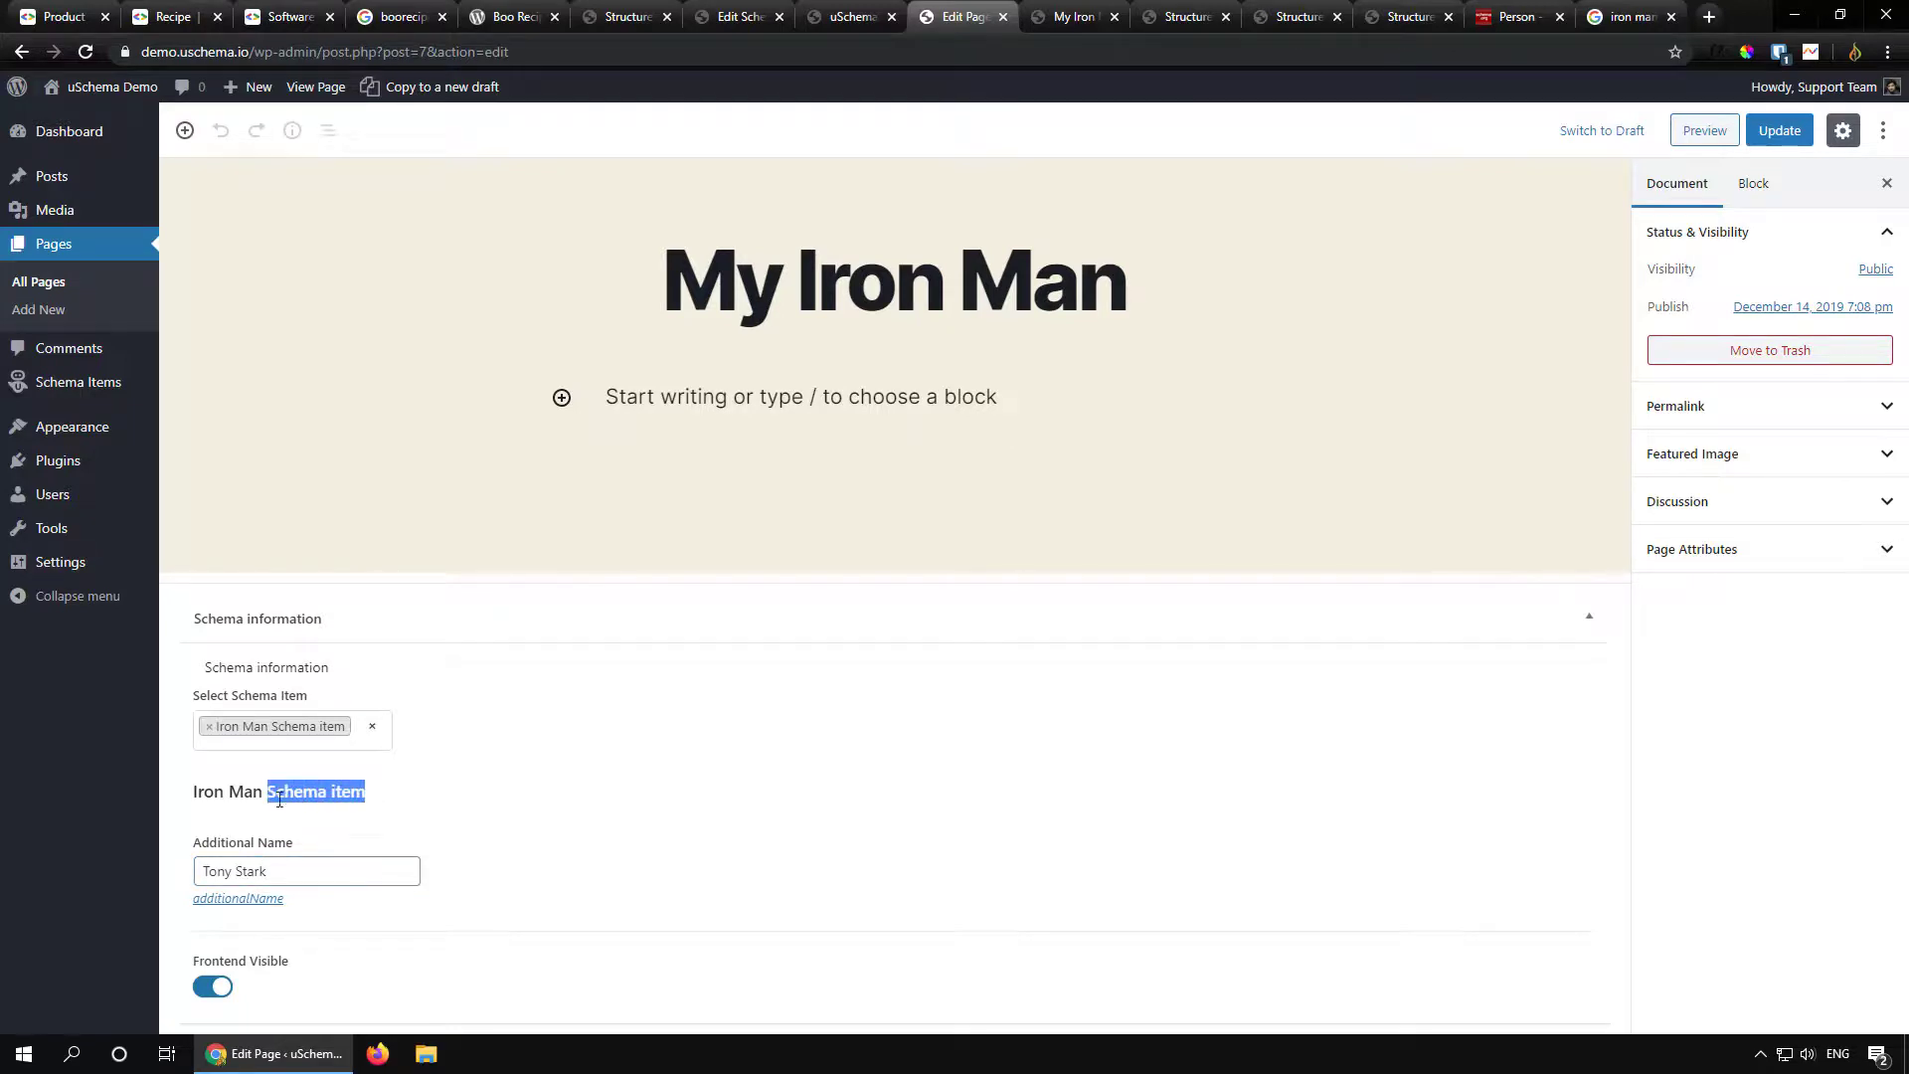
pyautogui.click(1050, 30)
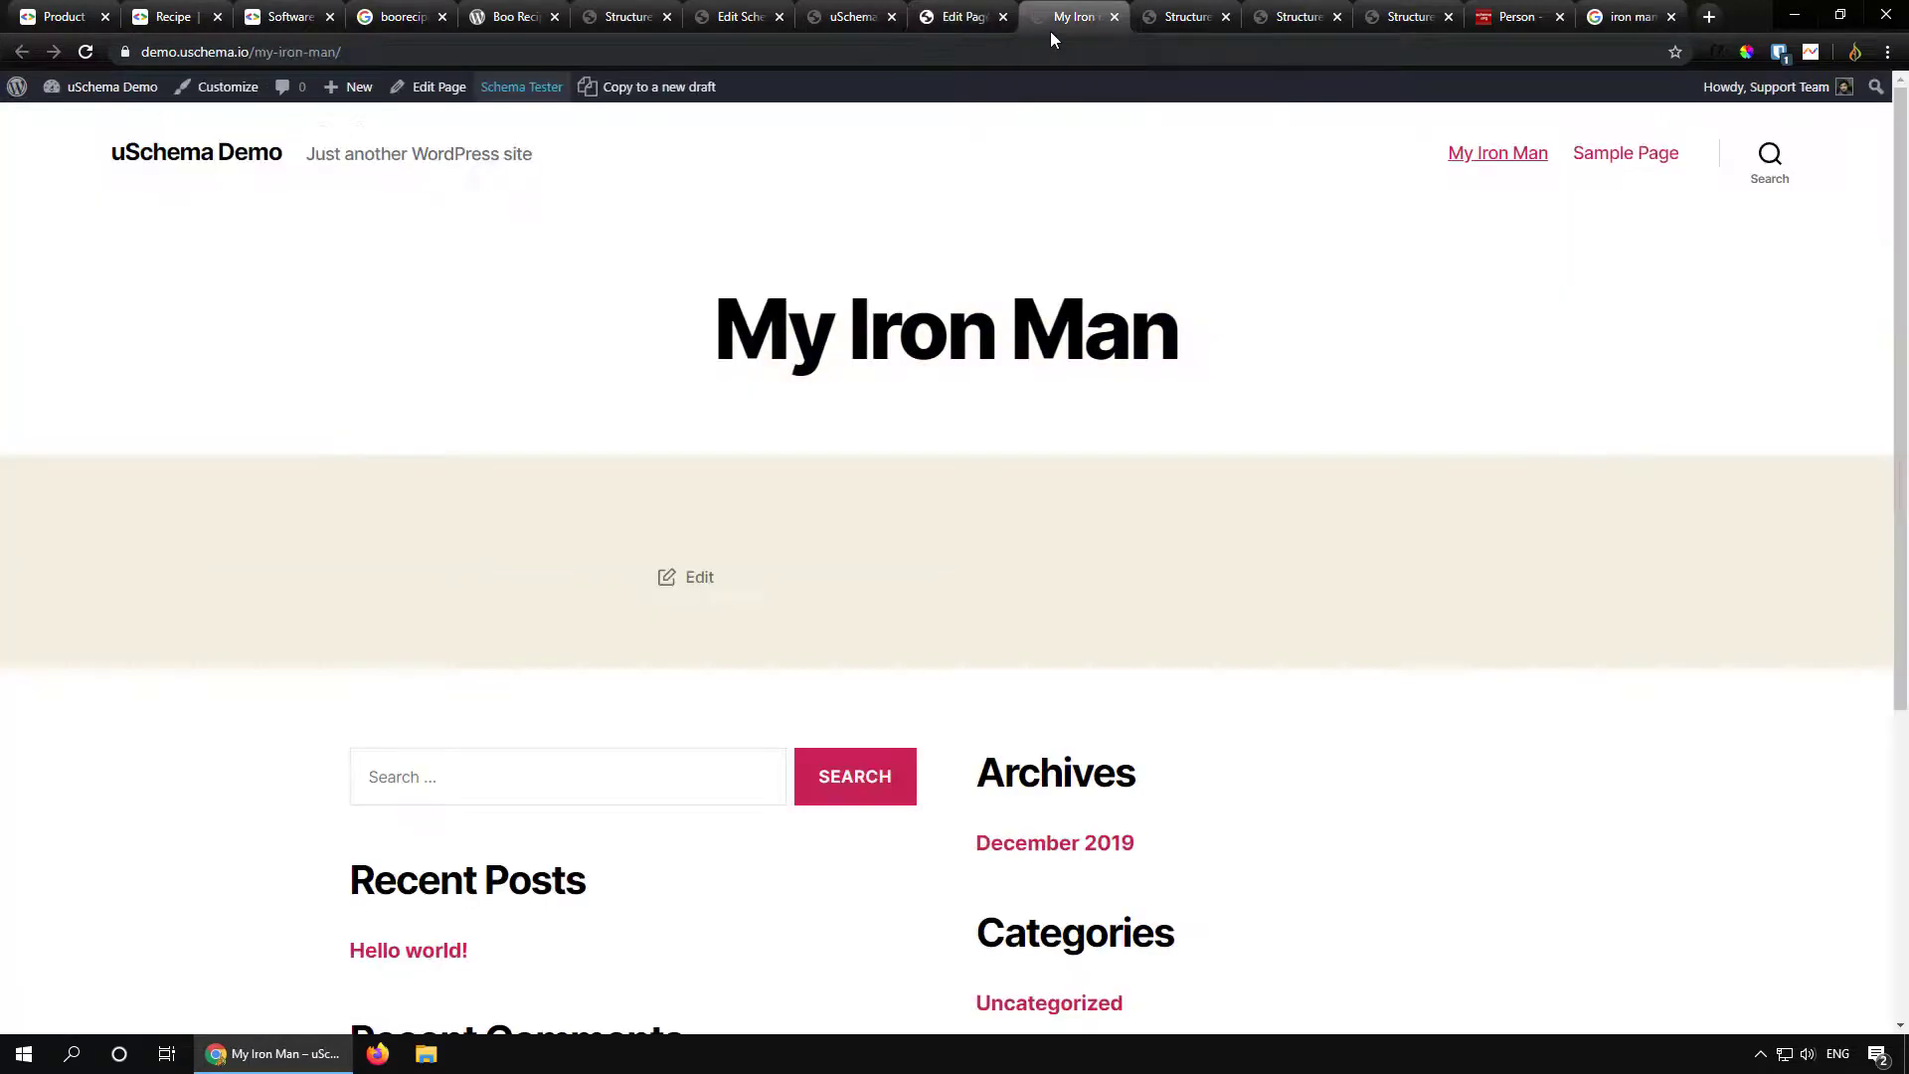
pyautogui.click(525, 87)
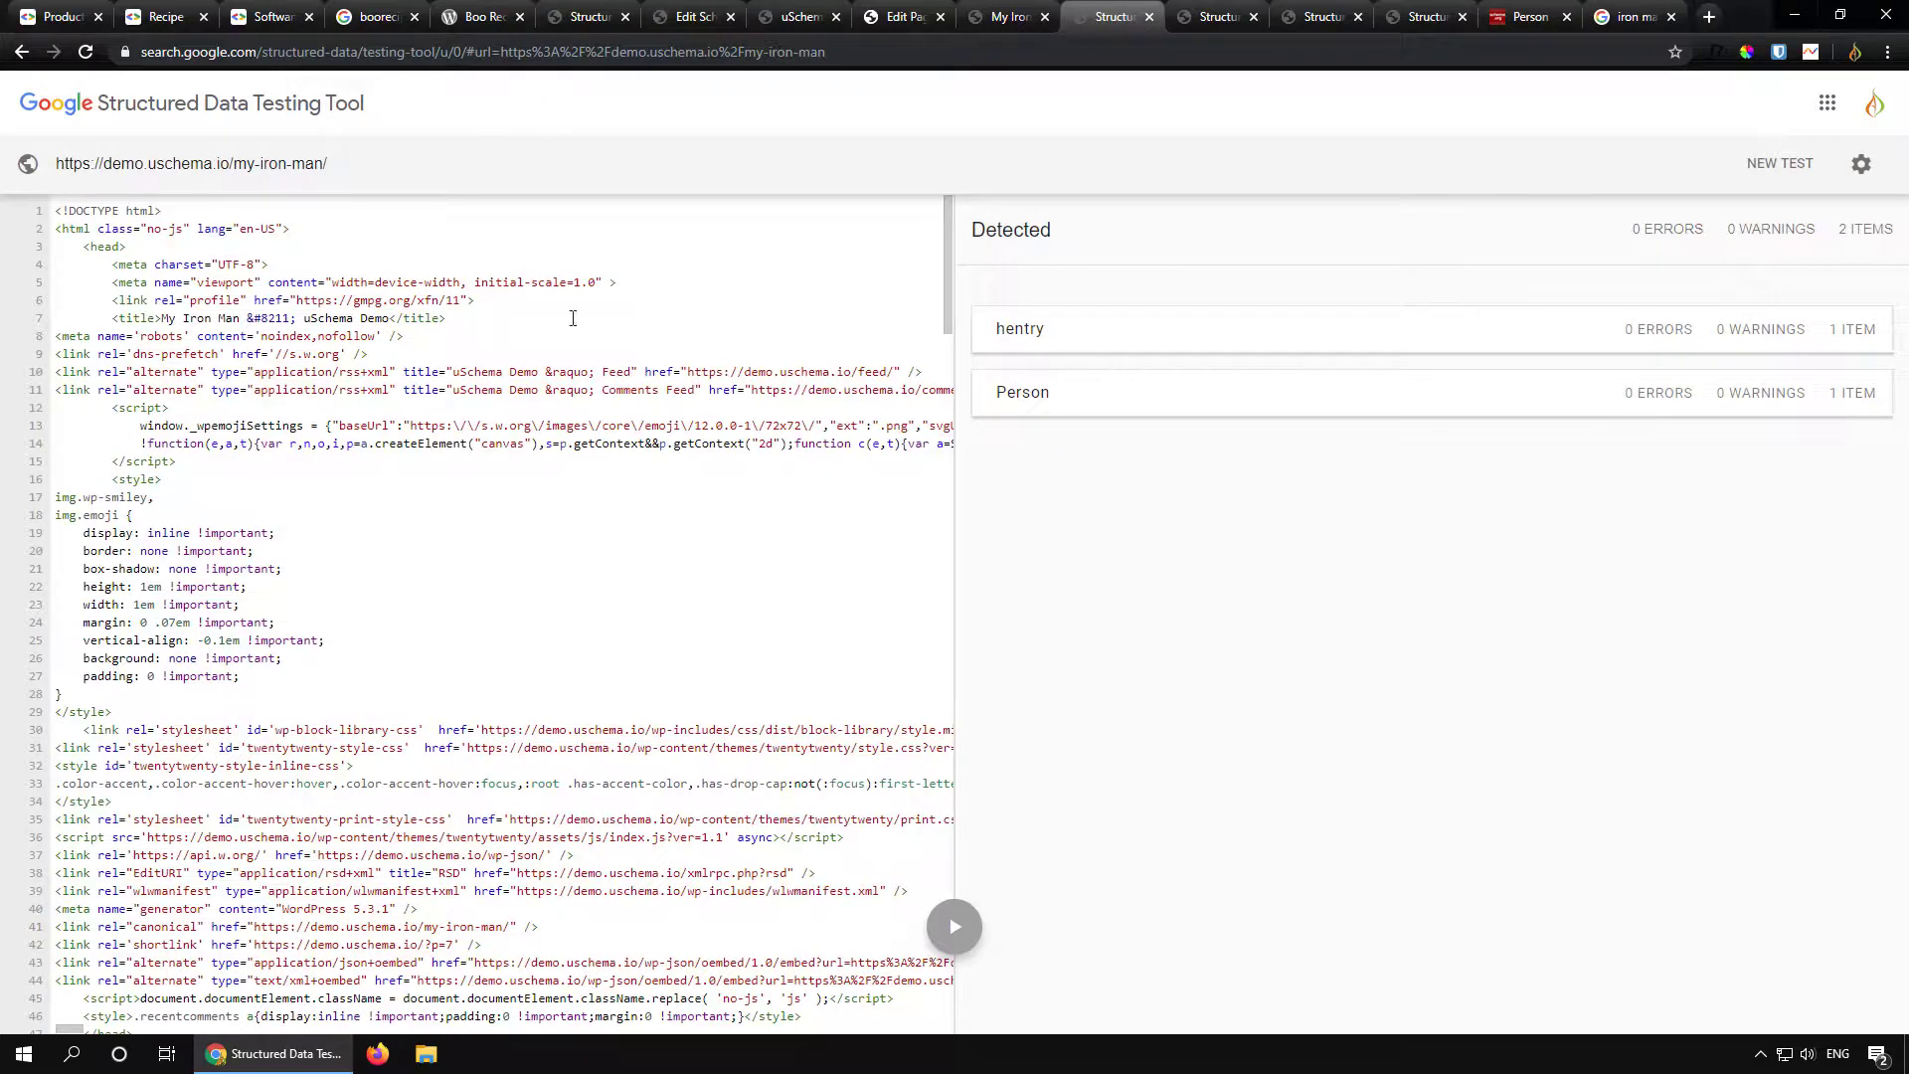
# Step: Open a blank new schema item from the Iron Man schema item and browse the main schema types through to Zoo
pyautogui.click(696, 17)
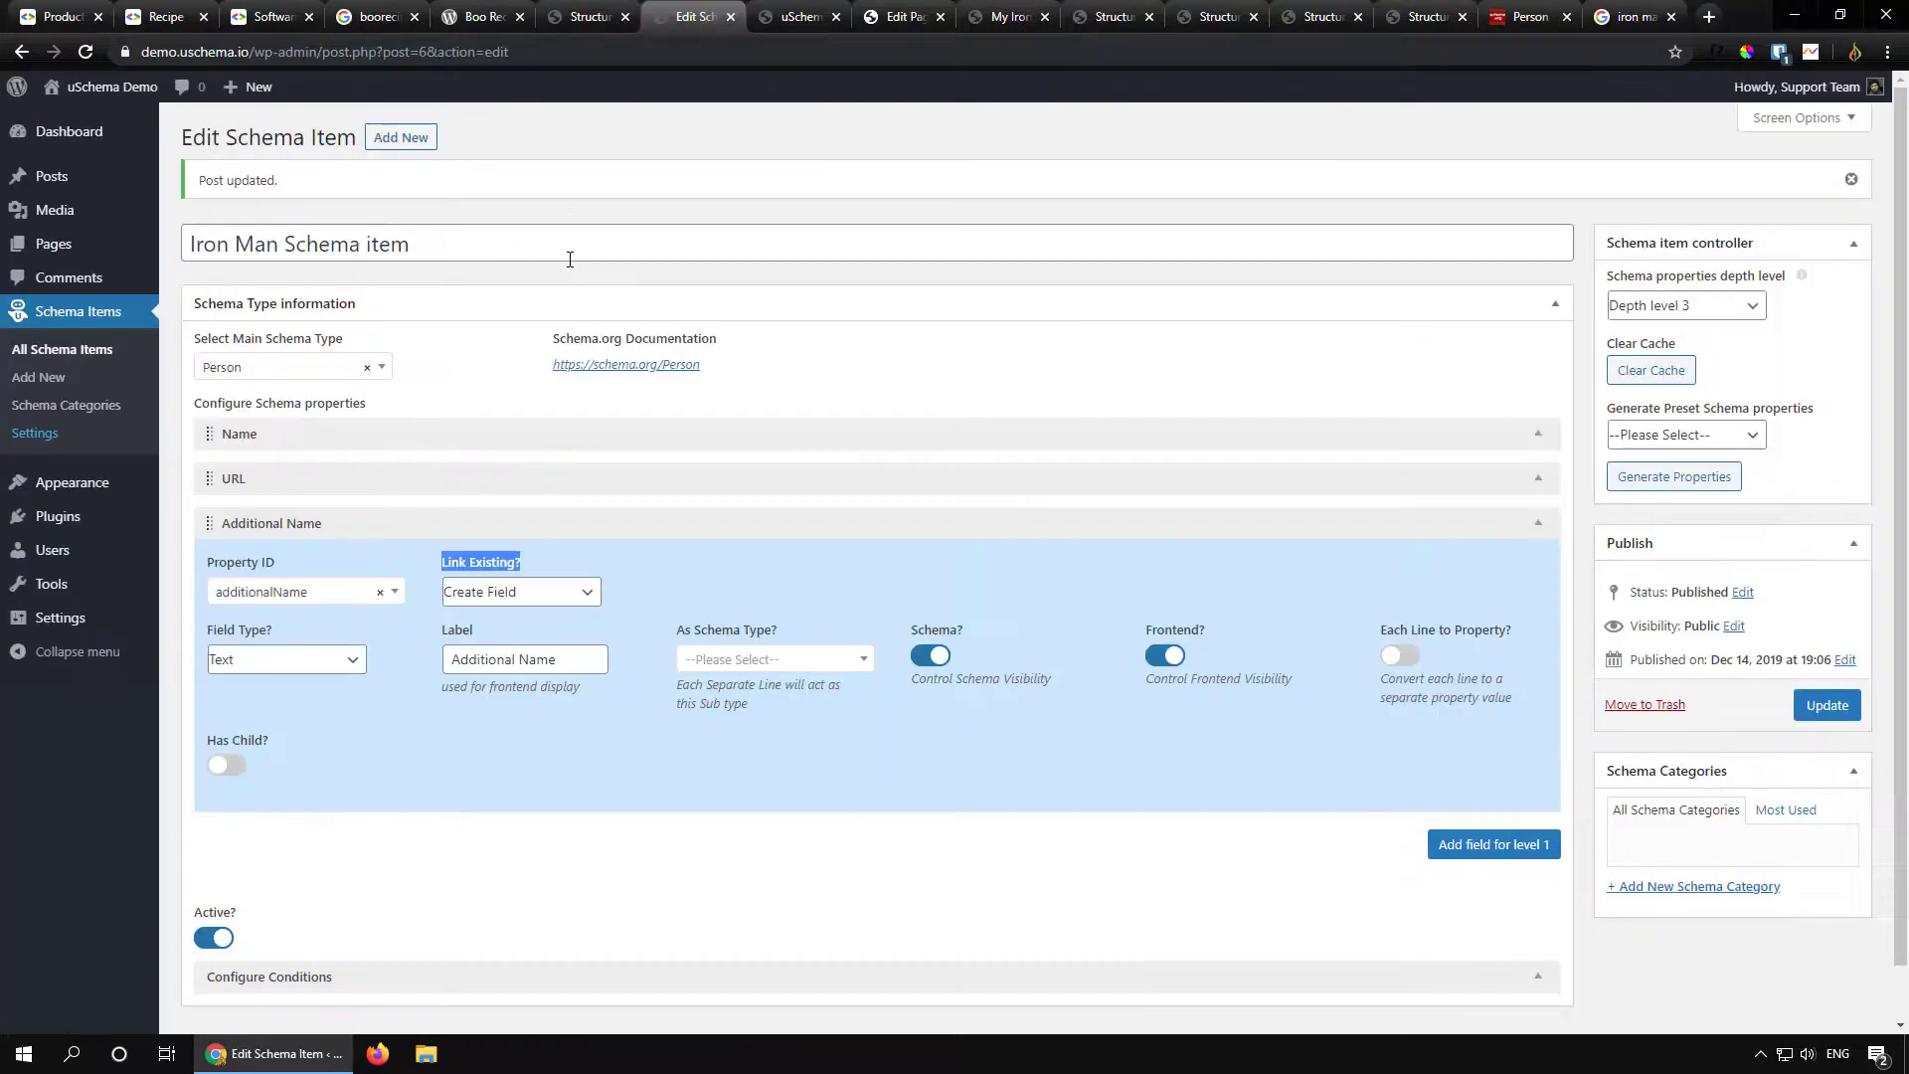
pyautogui.click(386, 145)
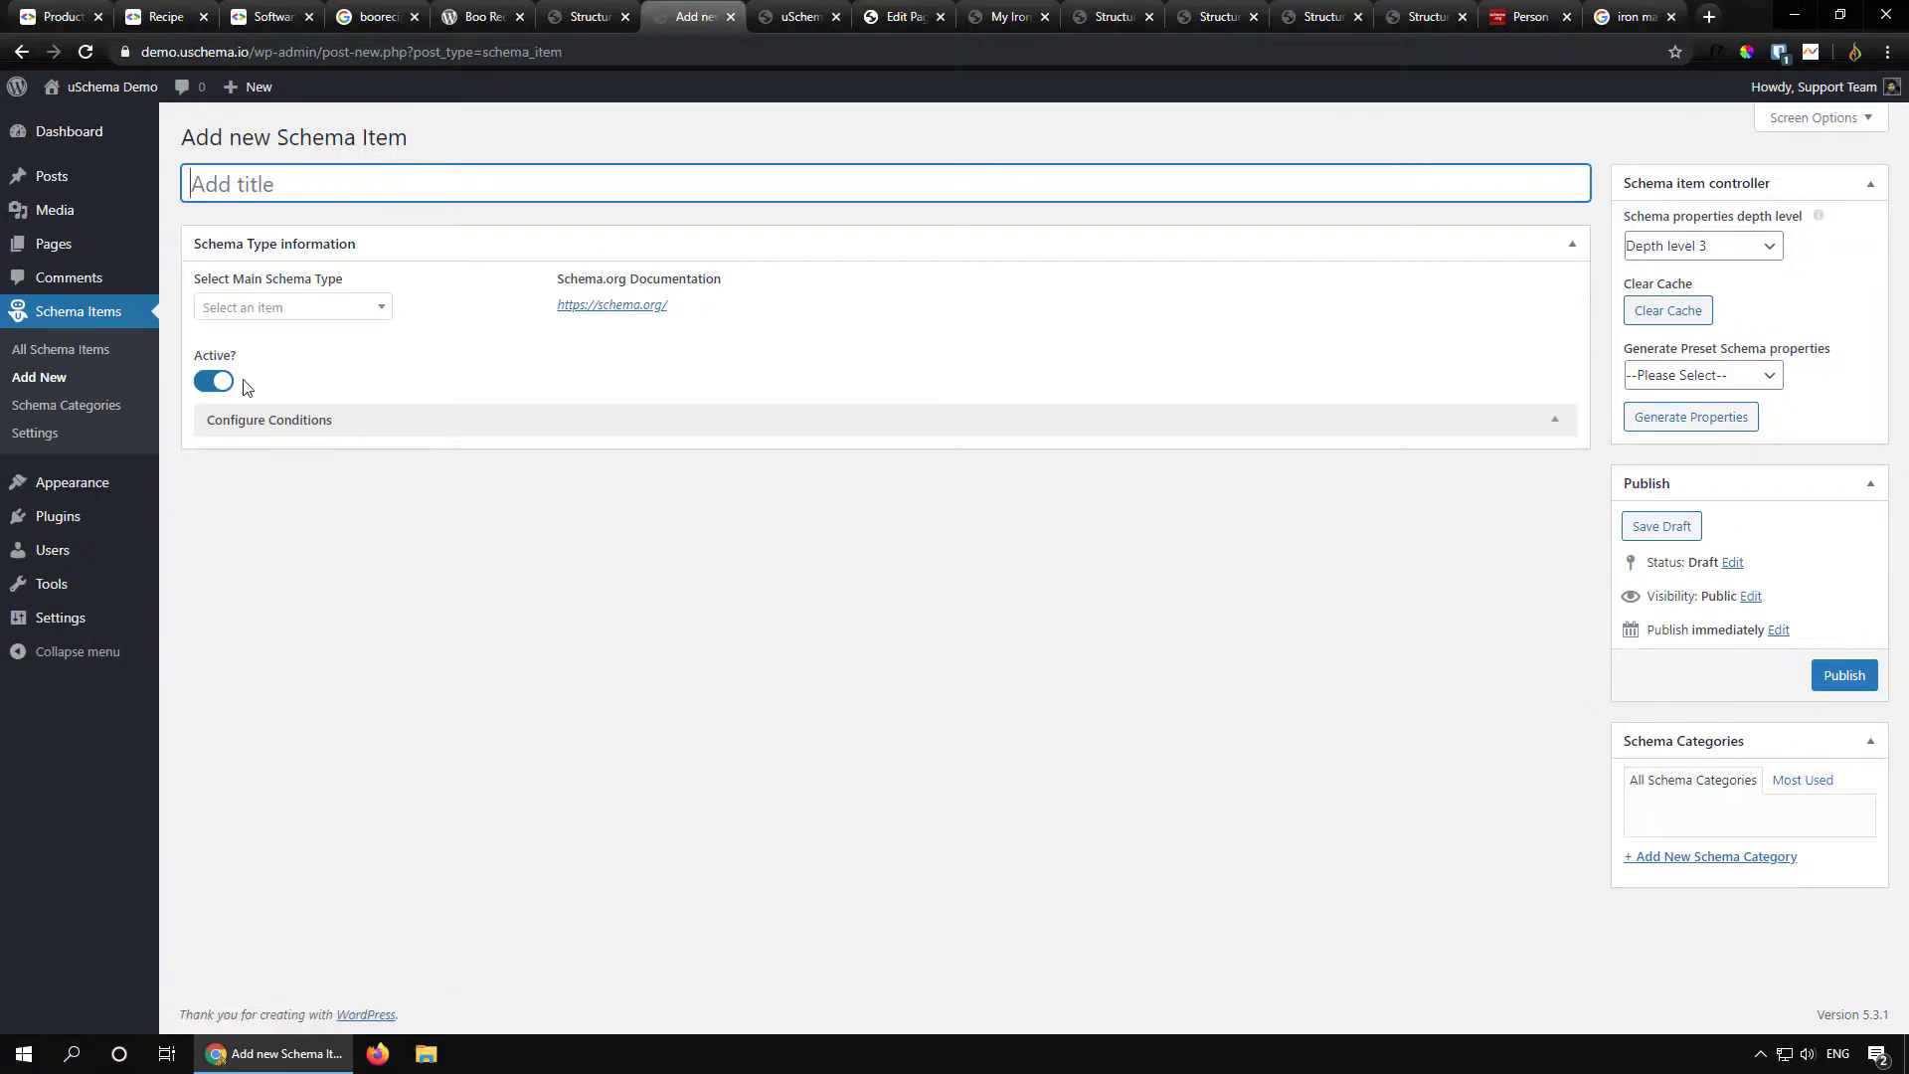
pyautogui.click(304, 308)
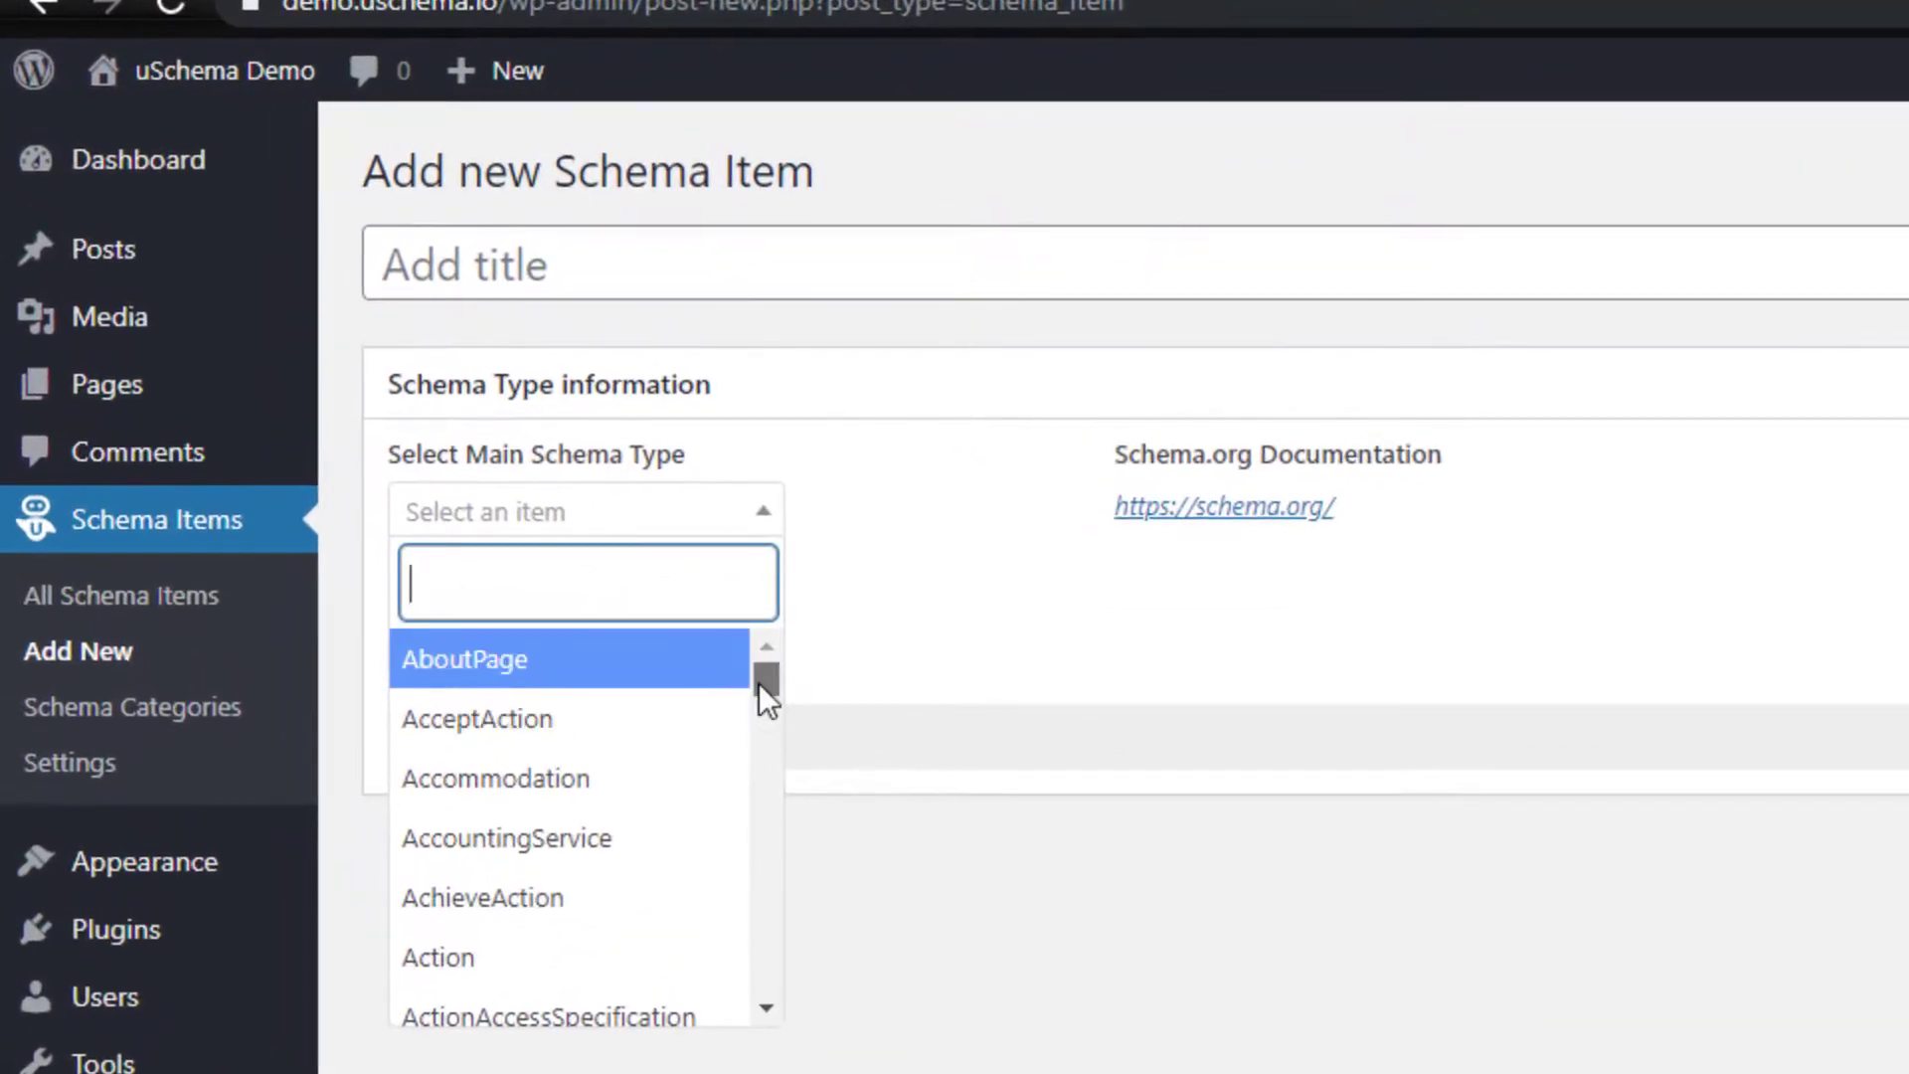
pyautogui.moveTo(760, 683); pyautogui.dragTo(756, 995)
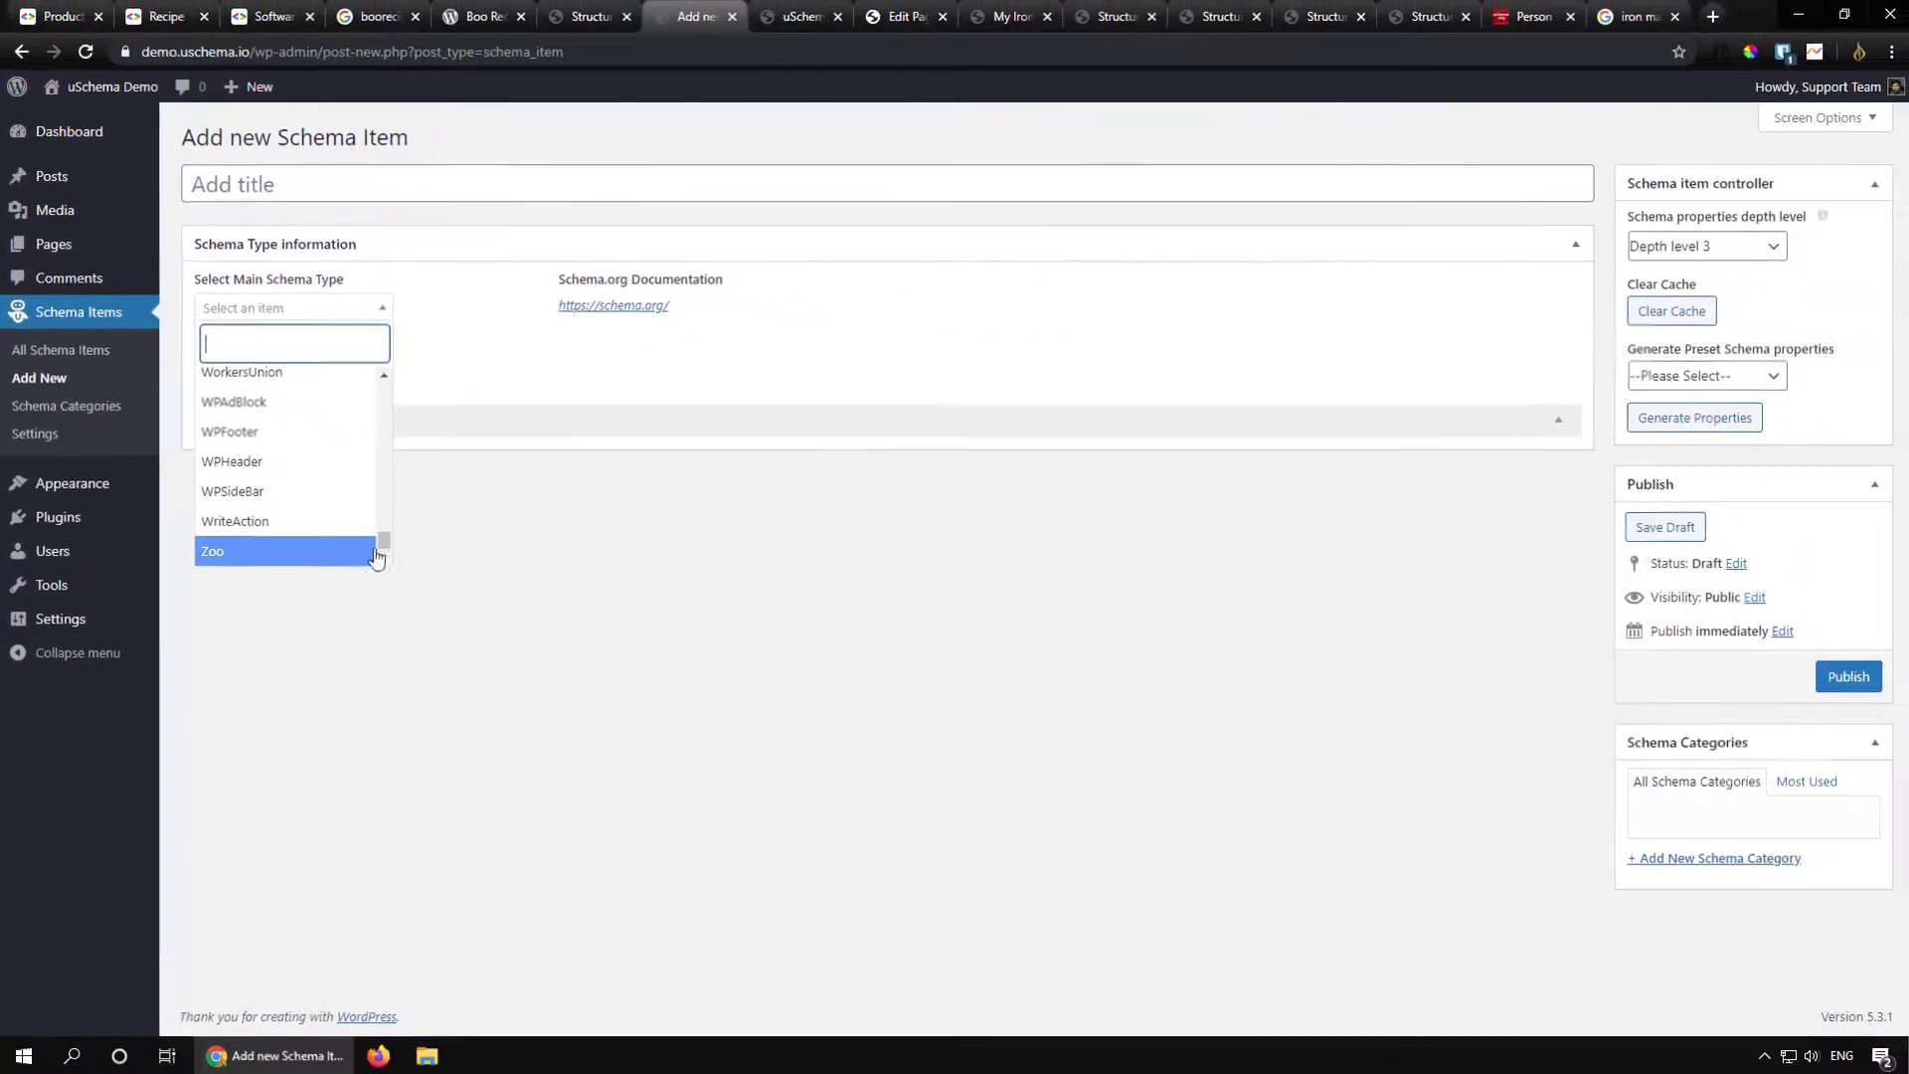
# Step: Consult the schema.org reference for Person properties and return to the My Iron Man structured data test results
pyautogui.click(1529, 17)
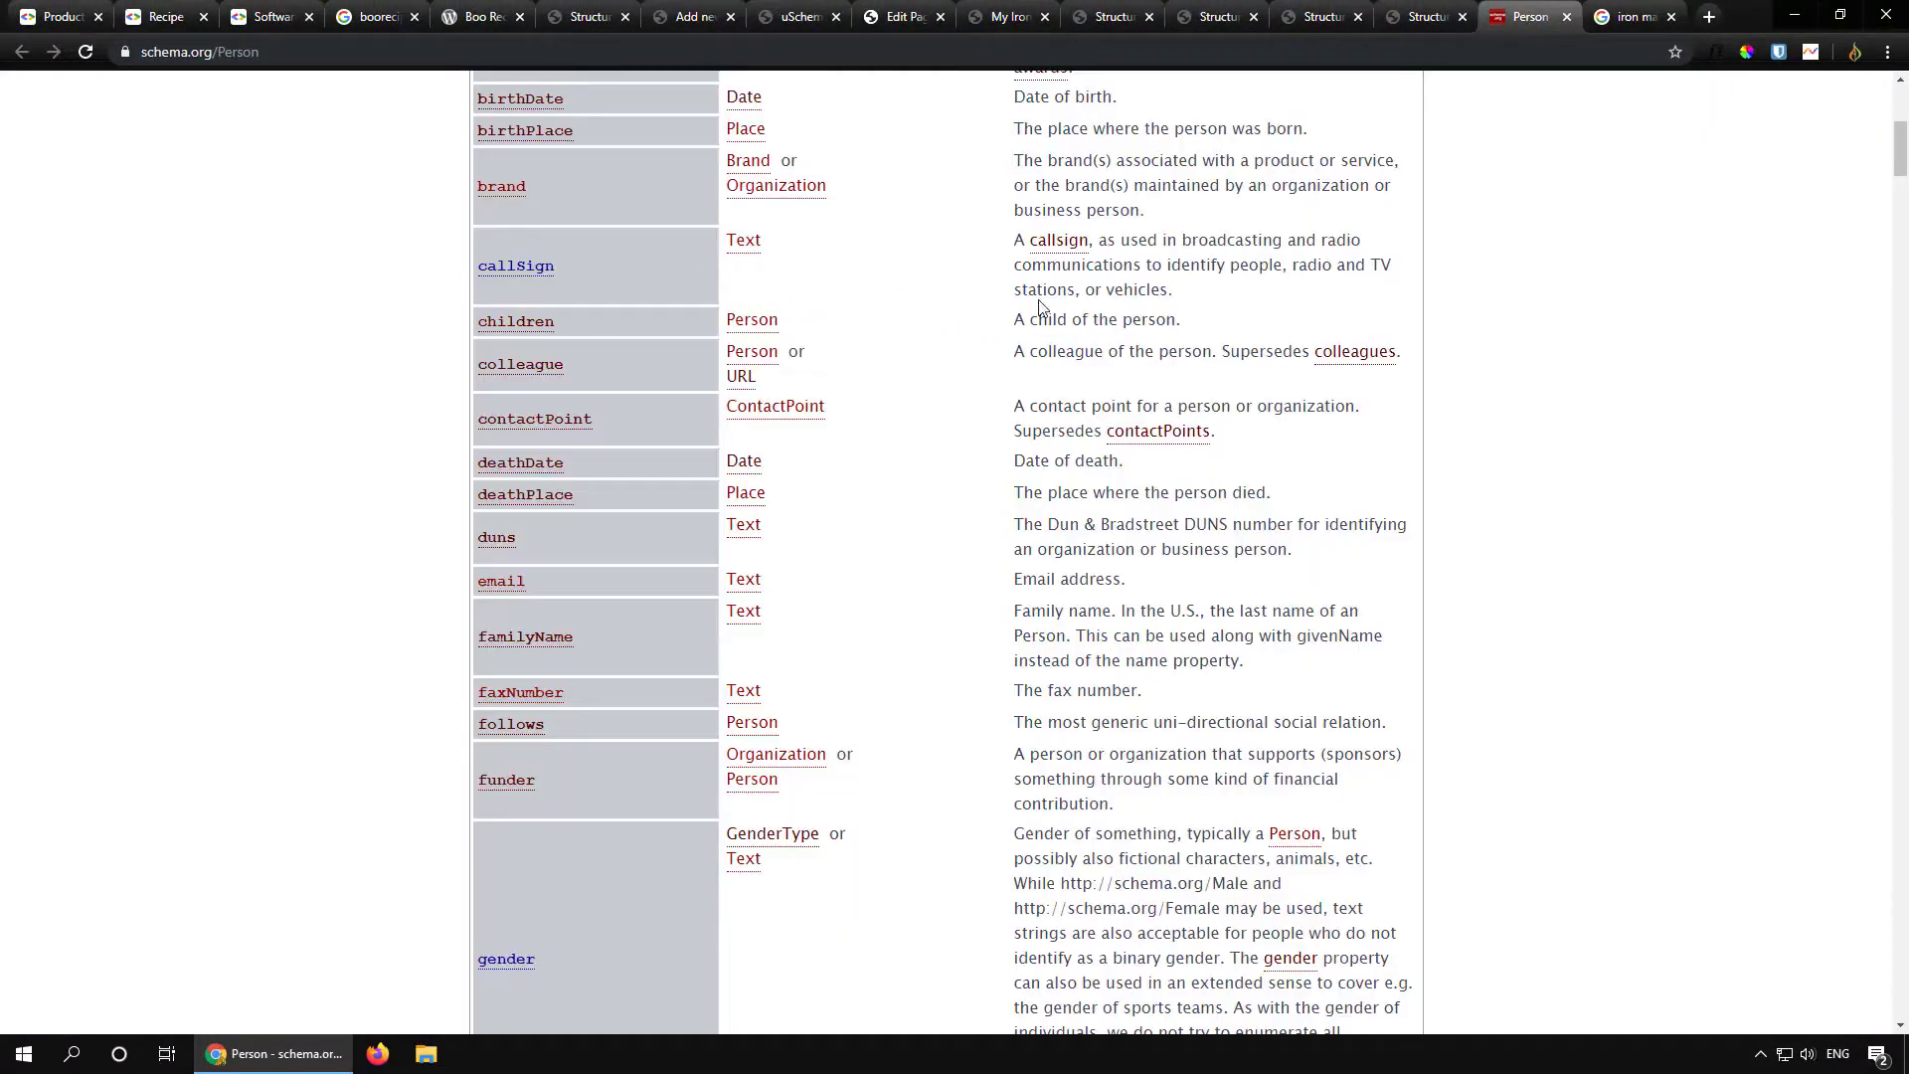
pyautogui.click(1119, 17)
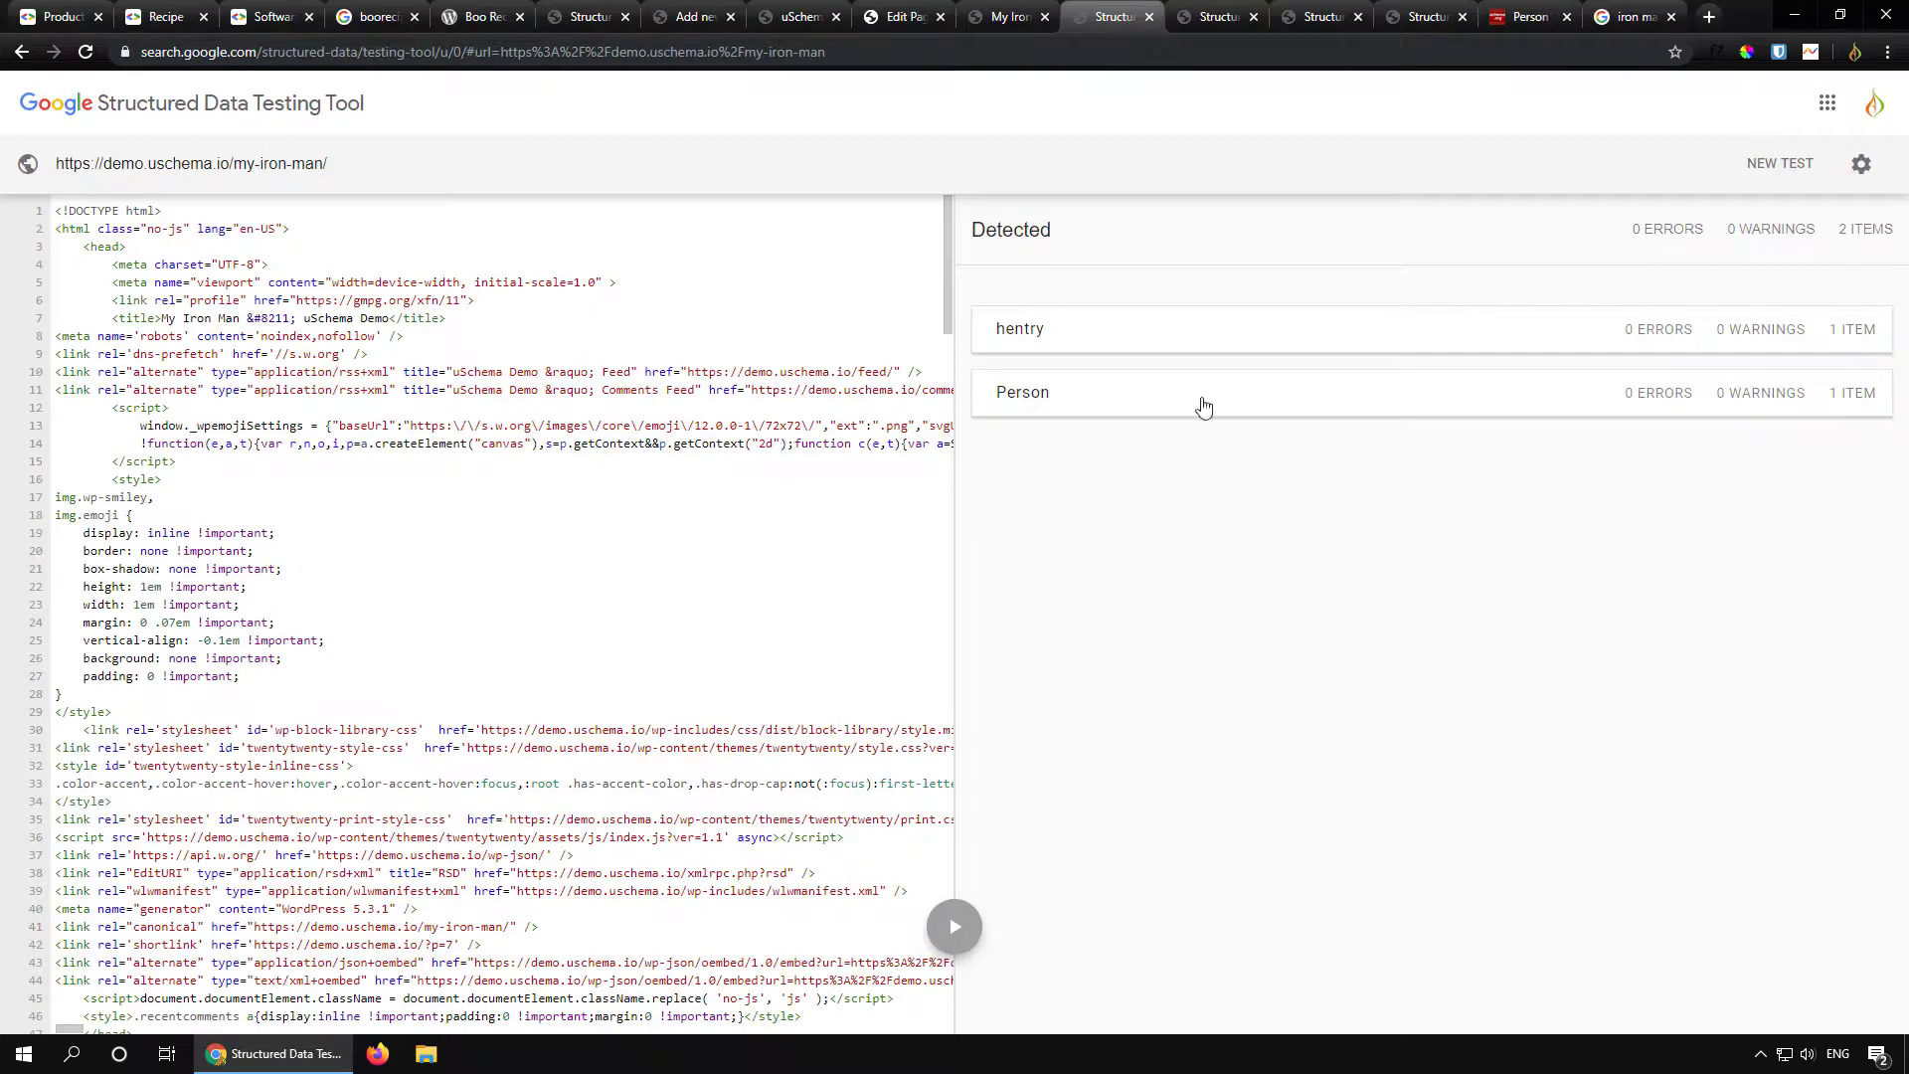